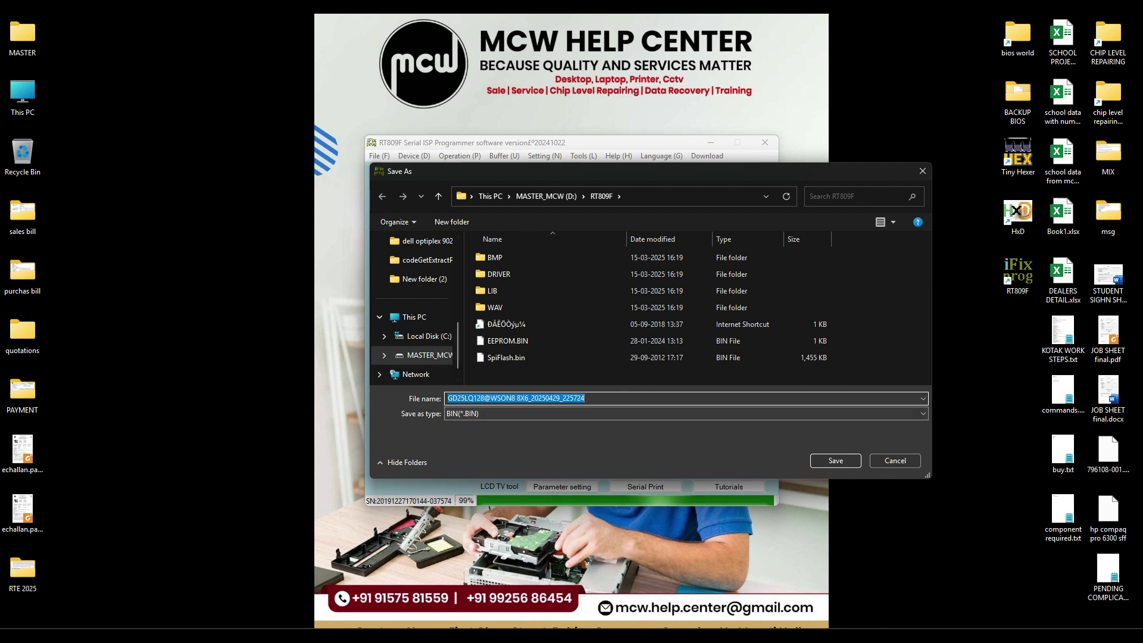
Step: Save the GD25LQ128 chip read as BIN in a new Desktop folder named LENOVO, then minimize RT809F
scroll(414, 322, "up", 5)
left_click(415, 320)
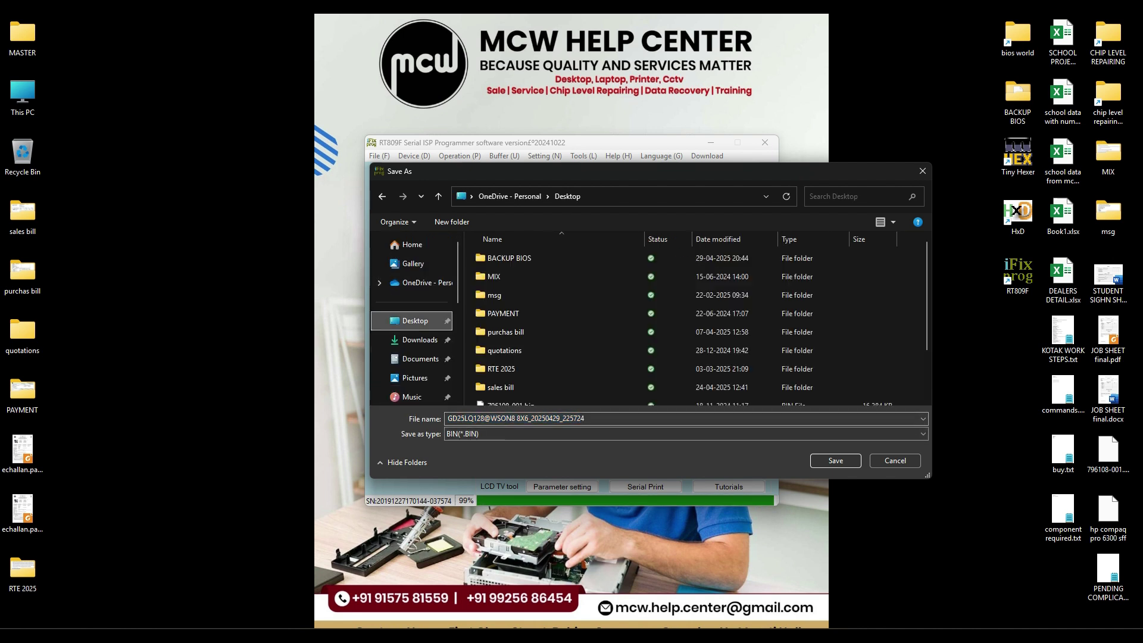
left_click(452, 222)
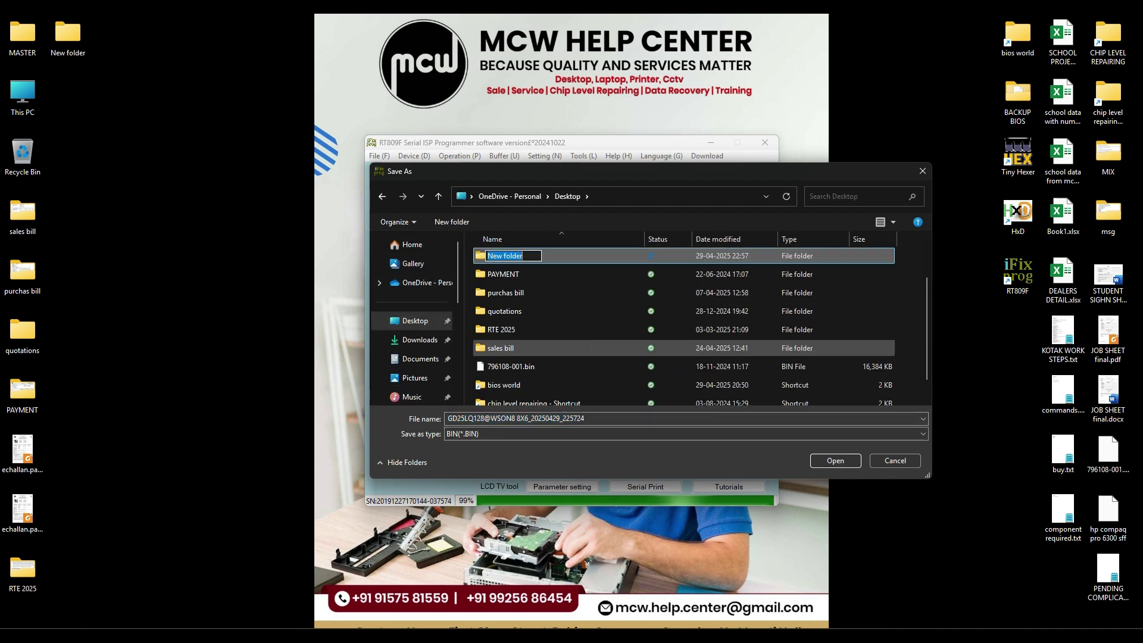
type("LENOVO")
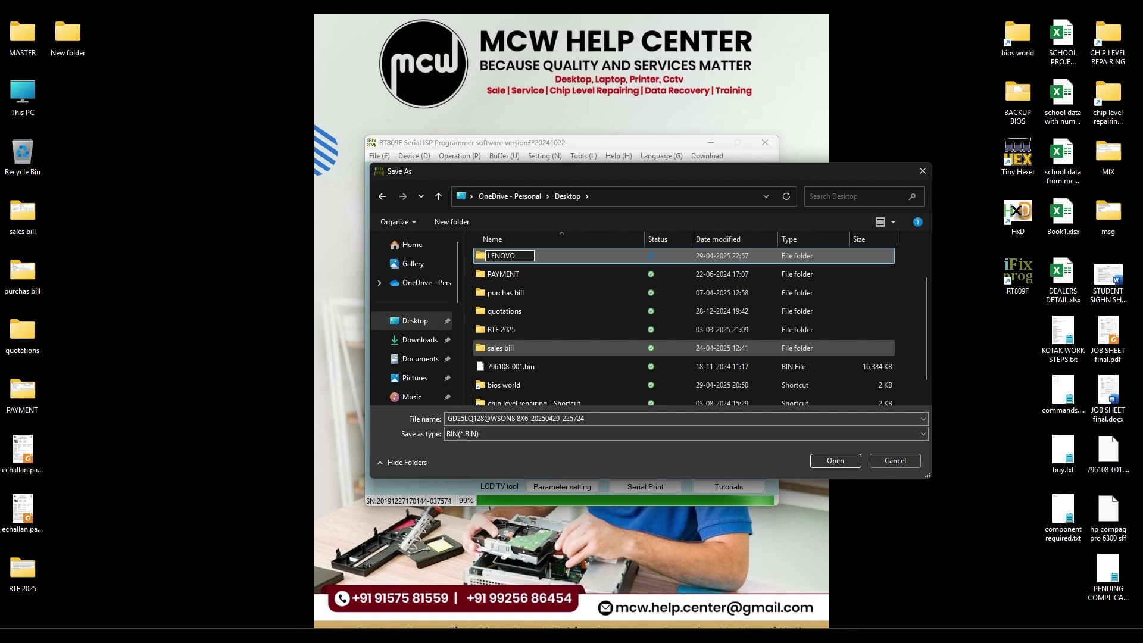
key("Return")
key("Return")
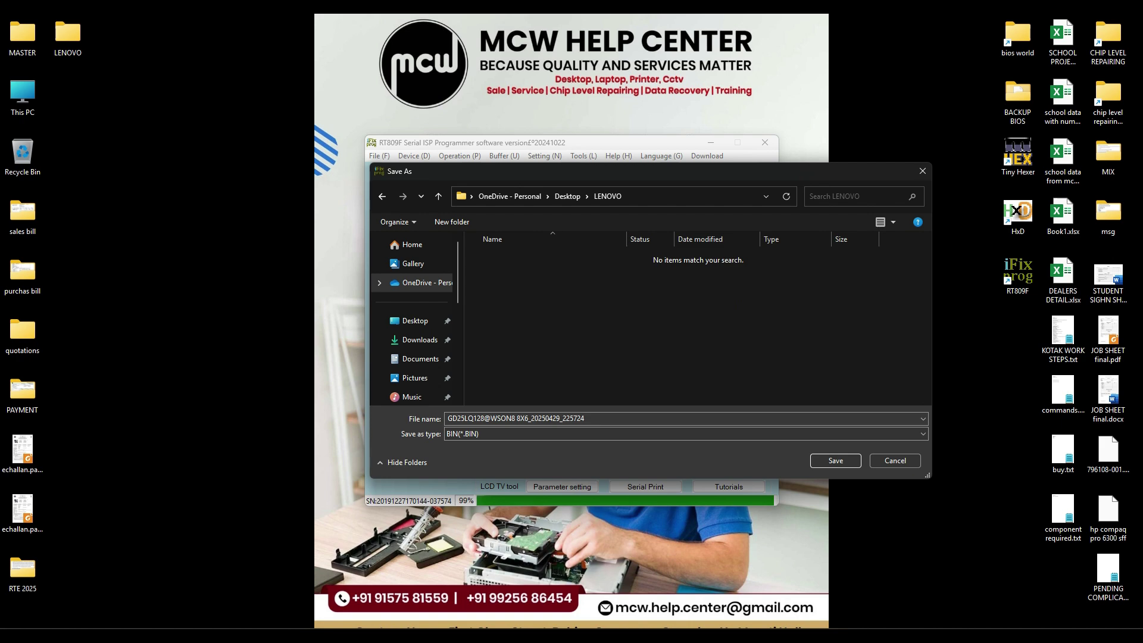
key("Return")
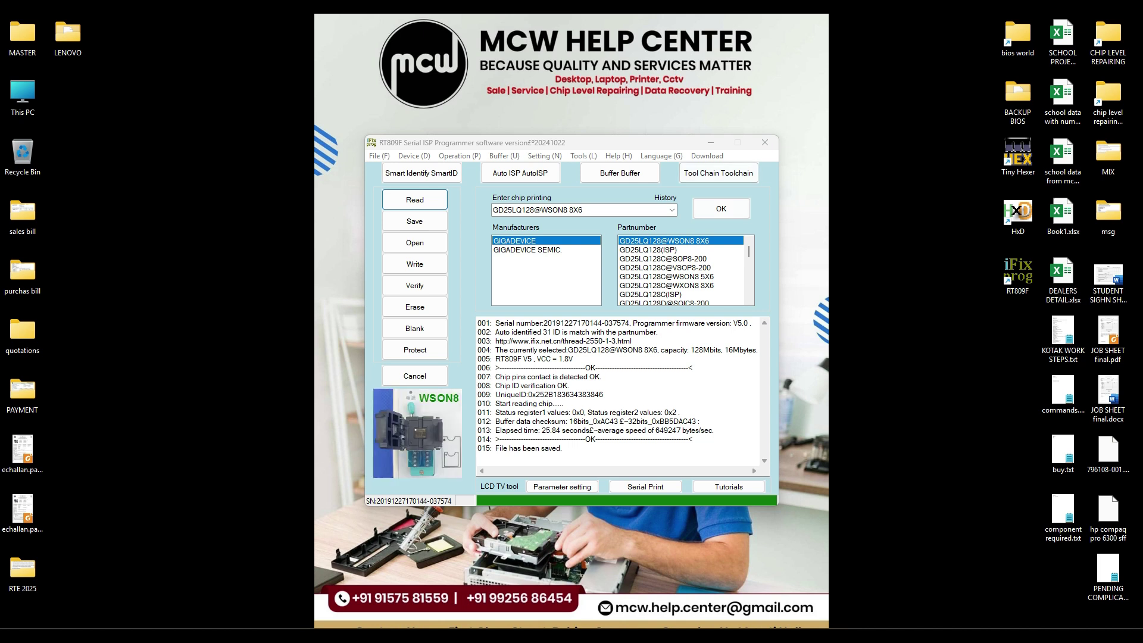
left_click(710, 142)
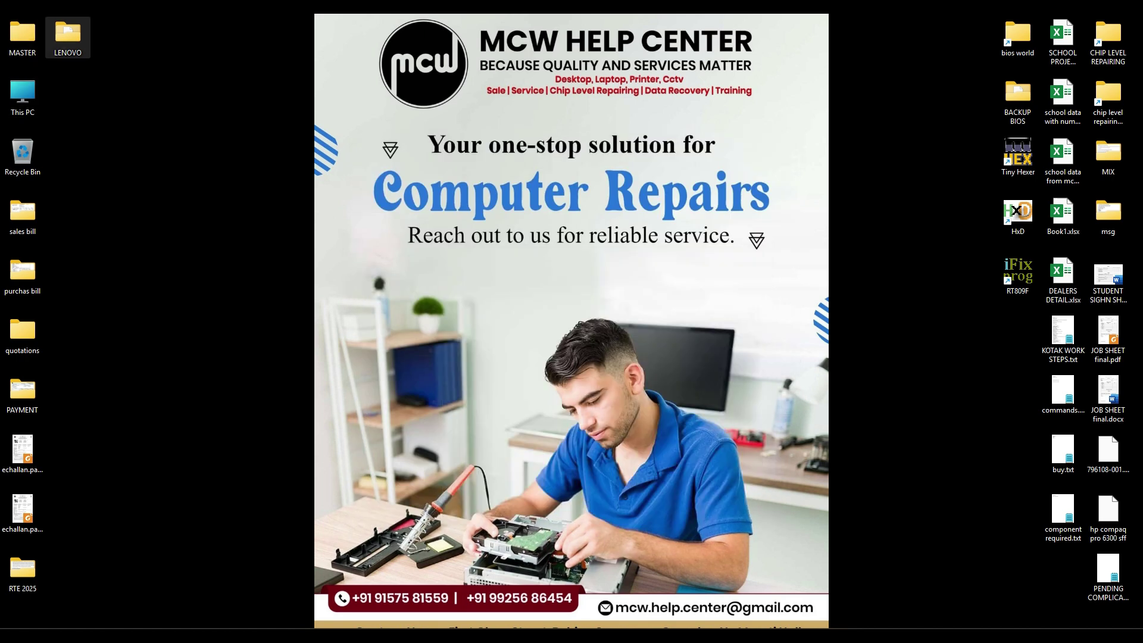
Step: Open the LENOVO folder and delete the small BIN_STATUSREG status-register file
double_click(67, 37)
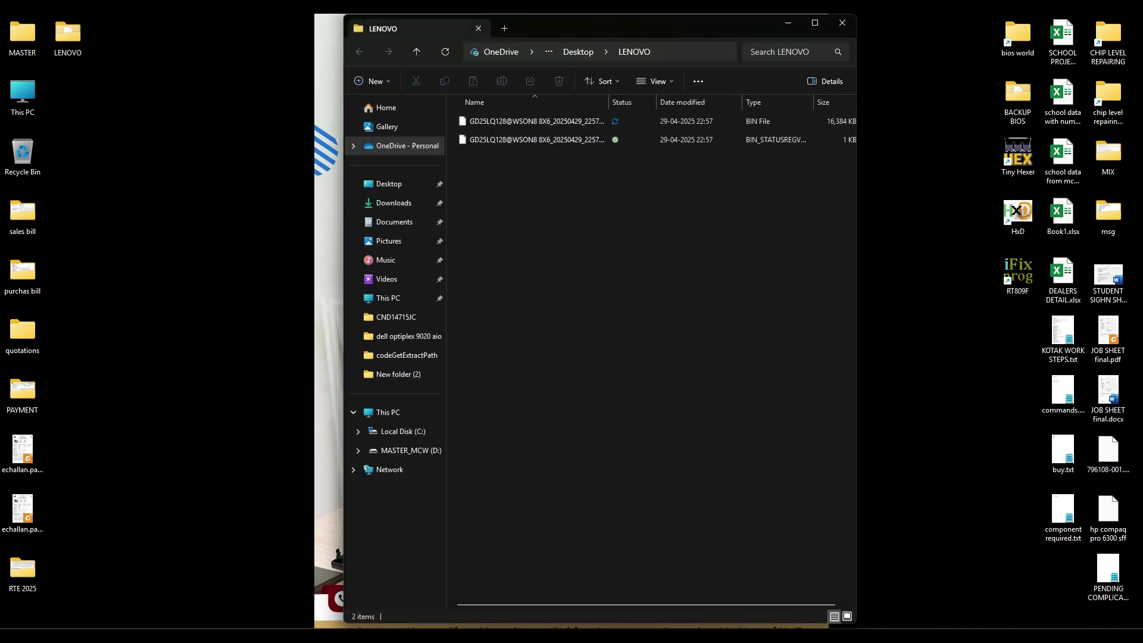
left_click(536, 140)
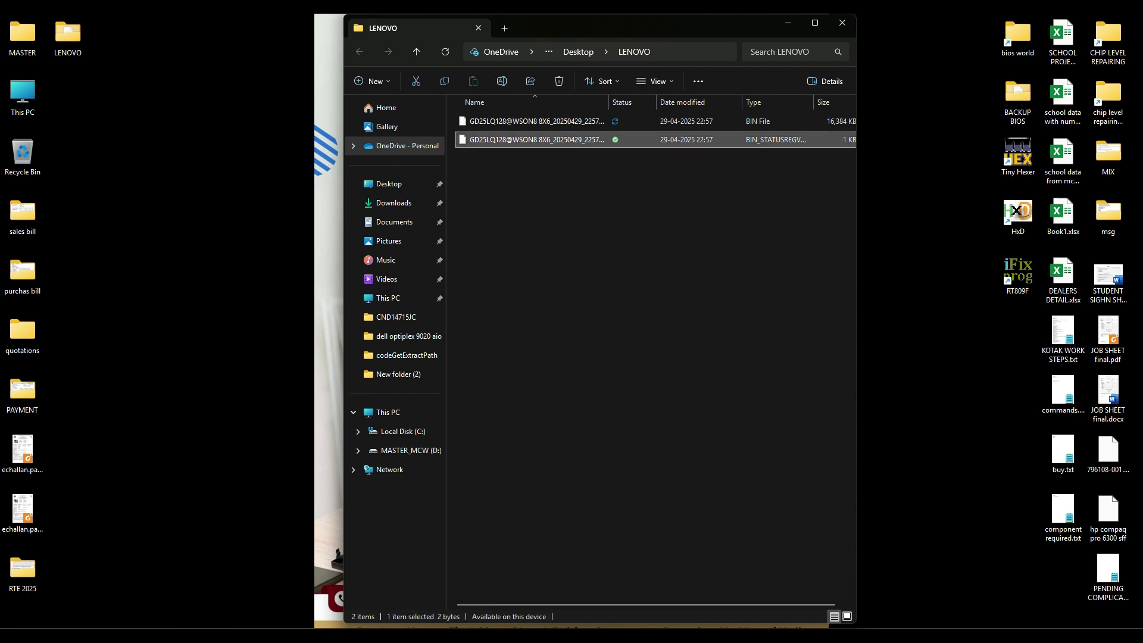
key("Delete")
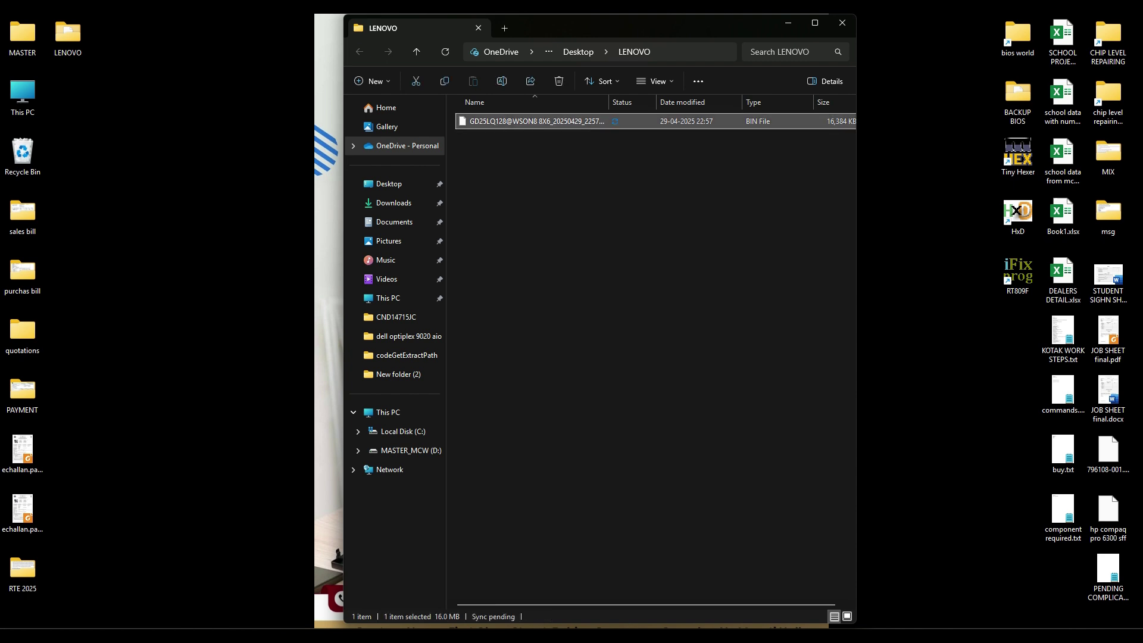
Step: Prefix the 16 MB dump's name with 'BACKUP BIOS' and widen the window to show file sizes
key("F2")
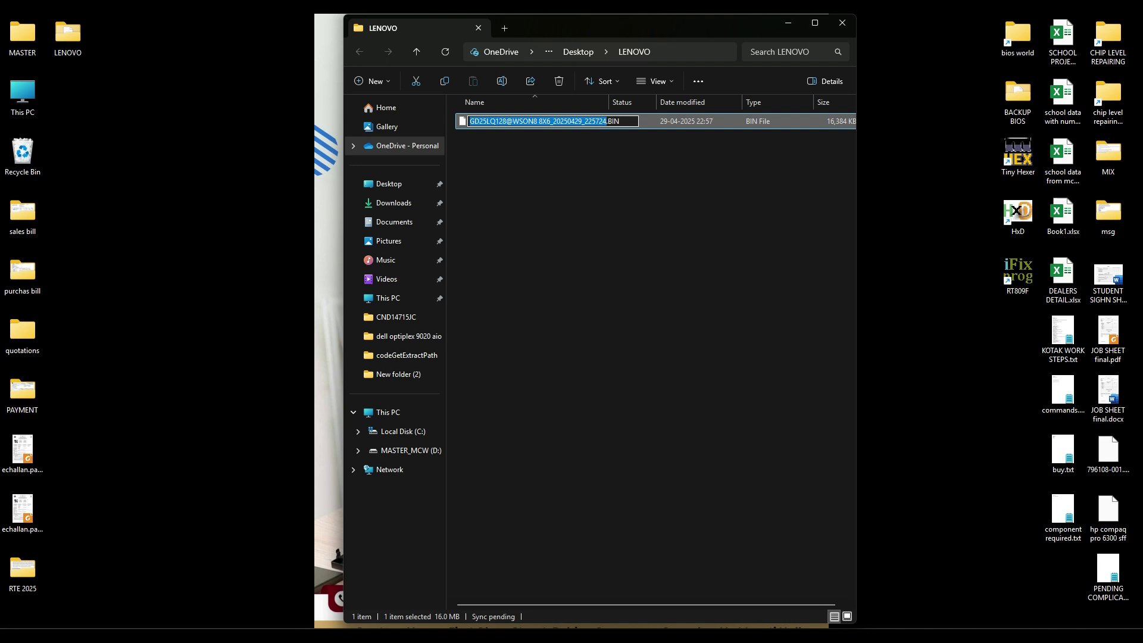
key("Right")
type("BACKUP B")
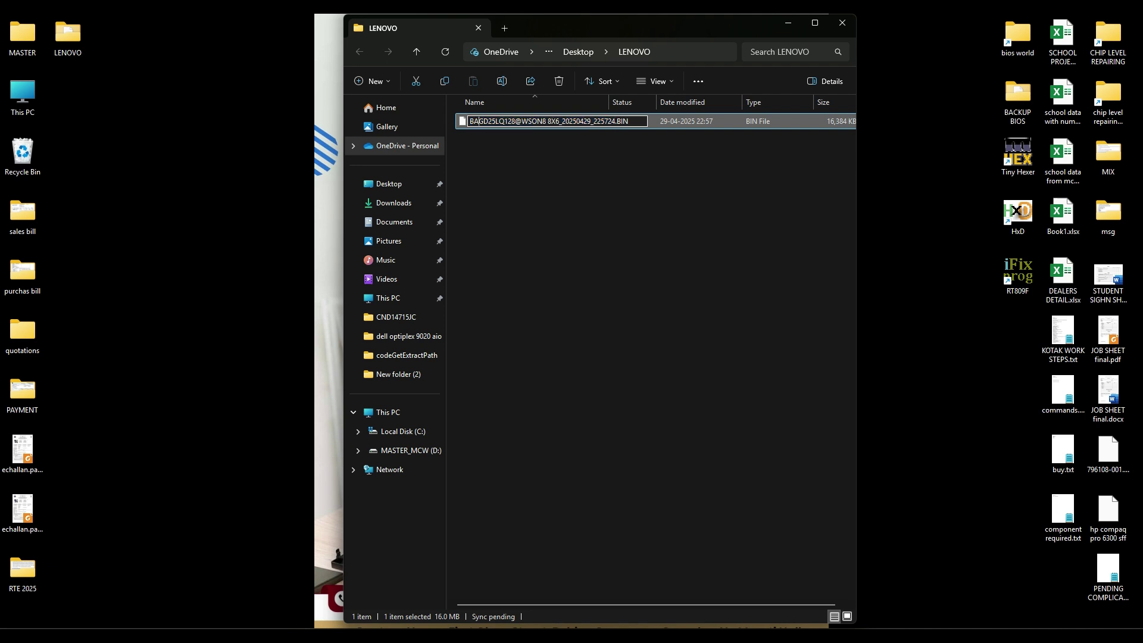
type("IOS")
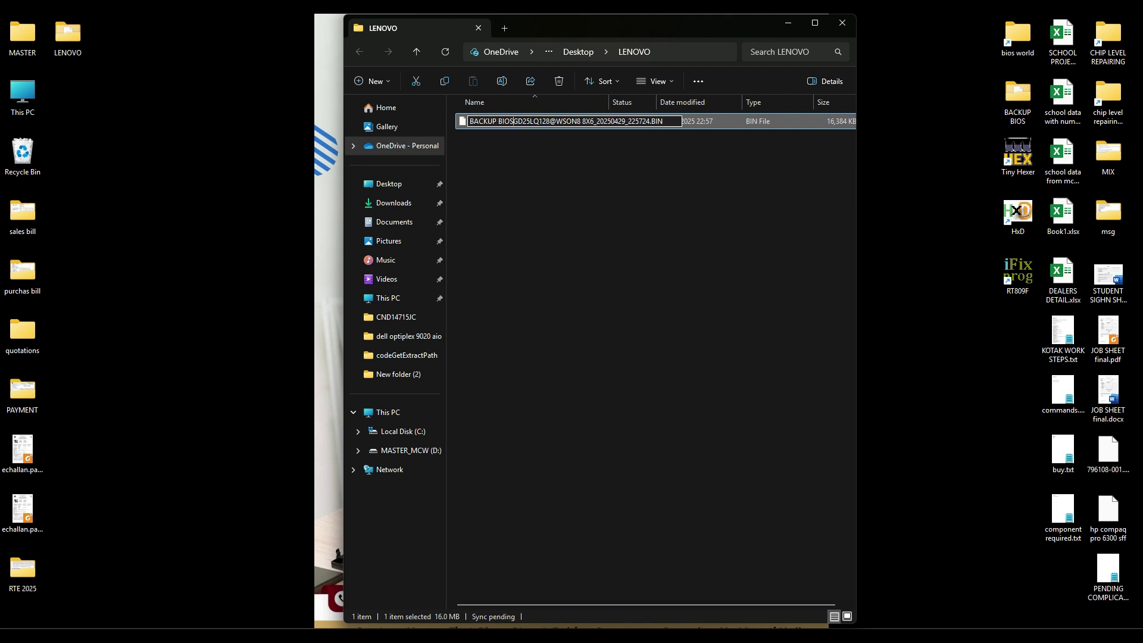
key("Return")
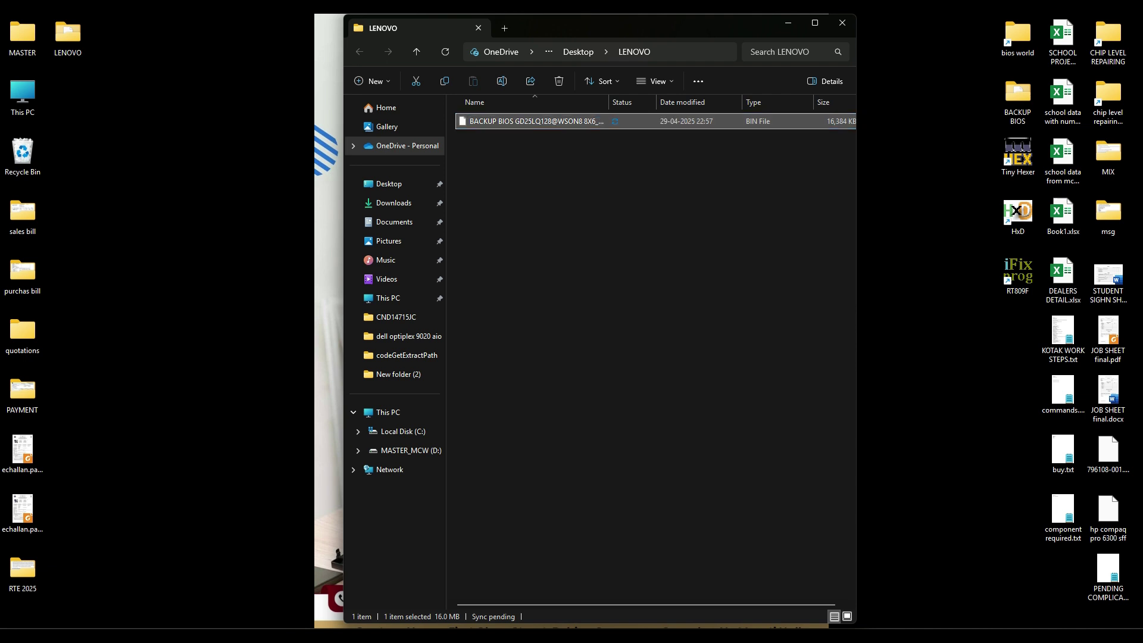
left_click_drag(603, 26, 277, 34)
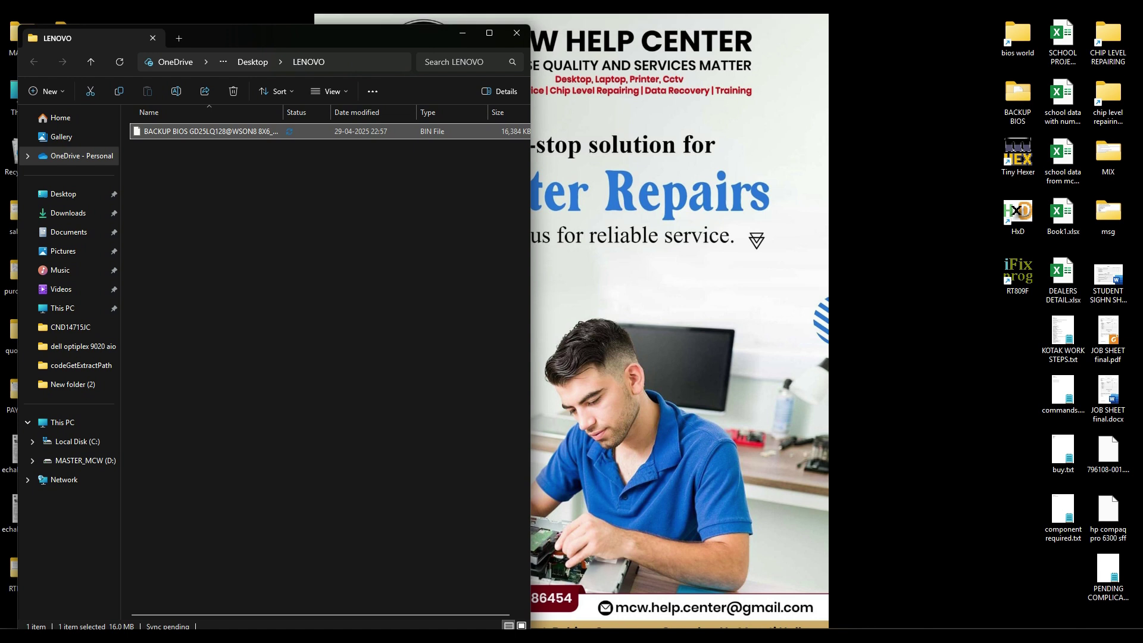
left_click_drag(530, 275, 563, 276)
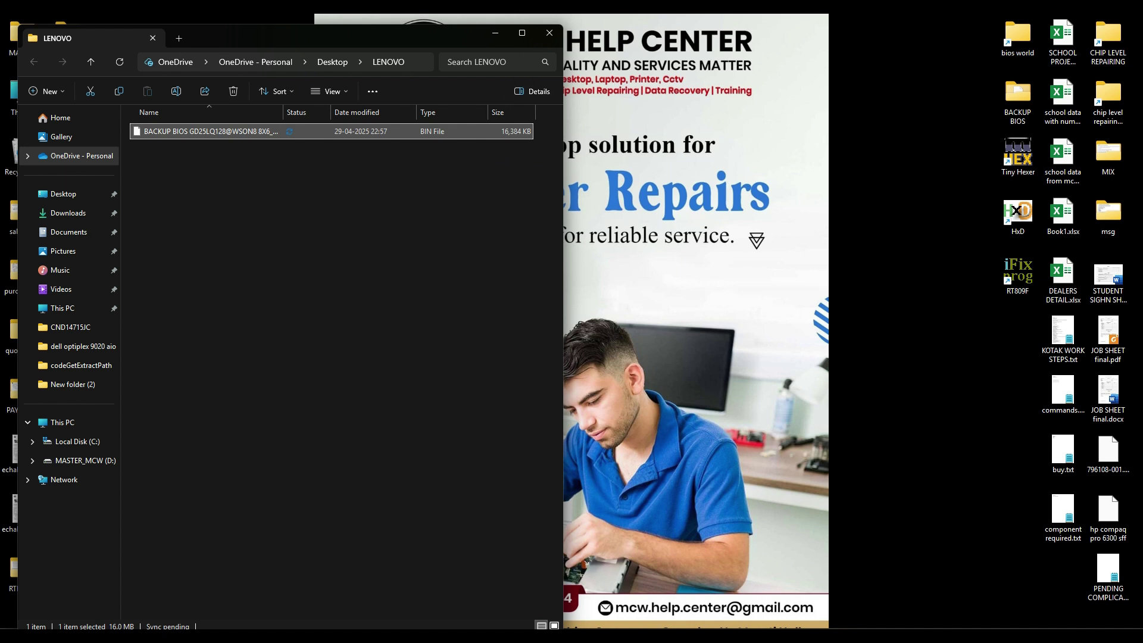
right_click(218, 130)
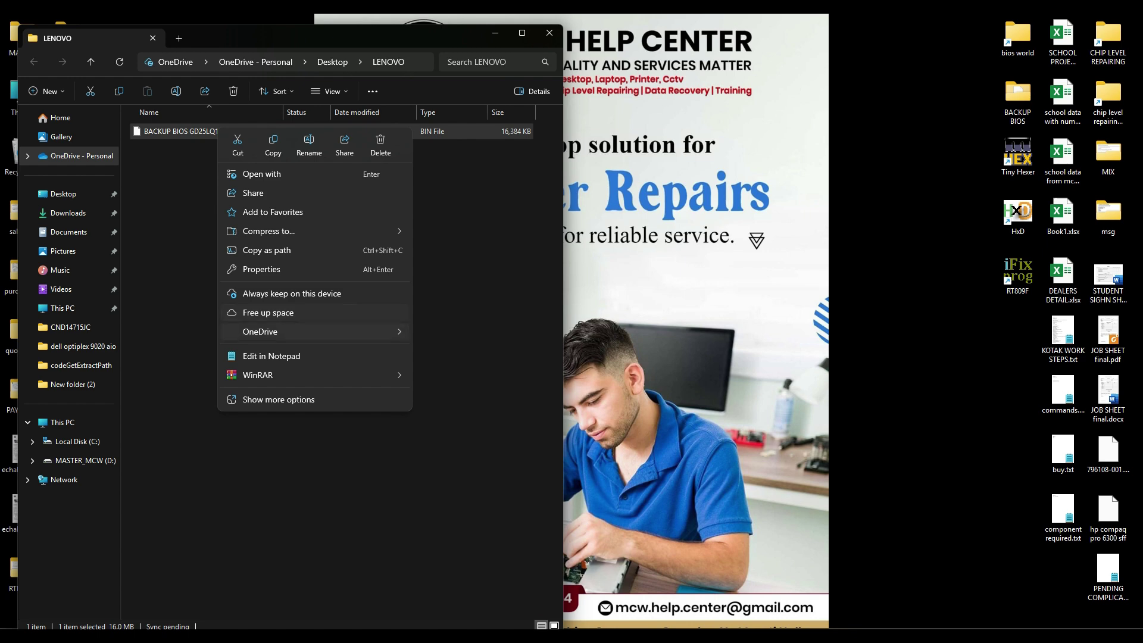
left_click(279, 400)
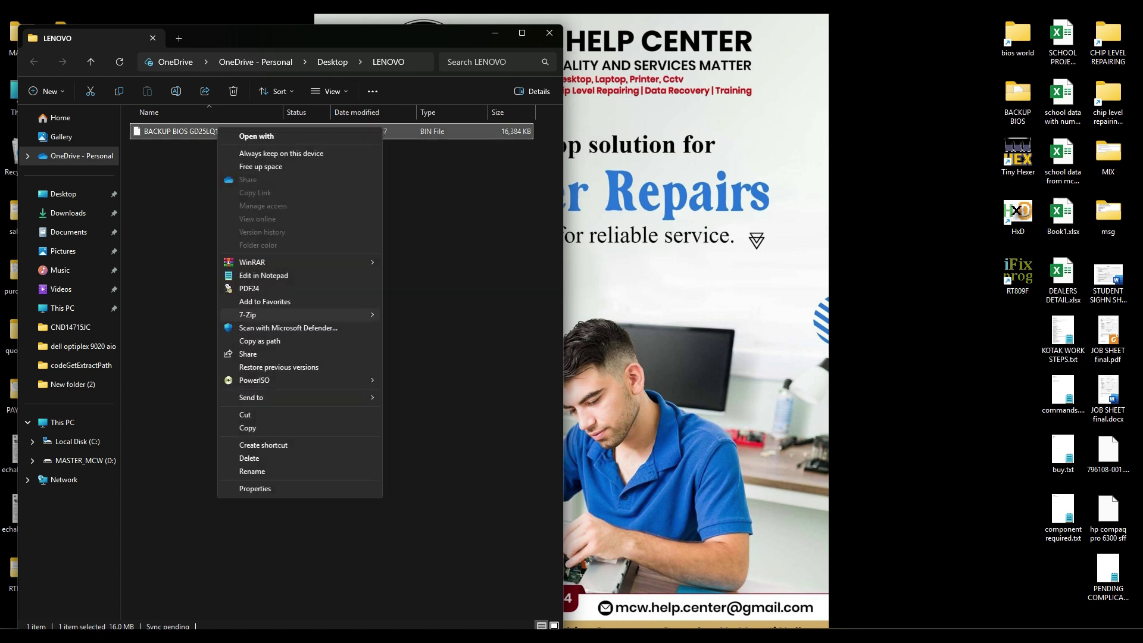
left_click(254, 488)
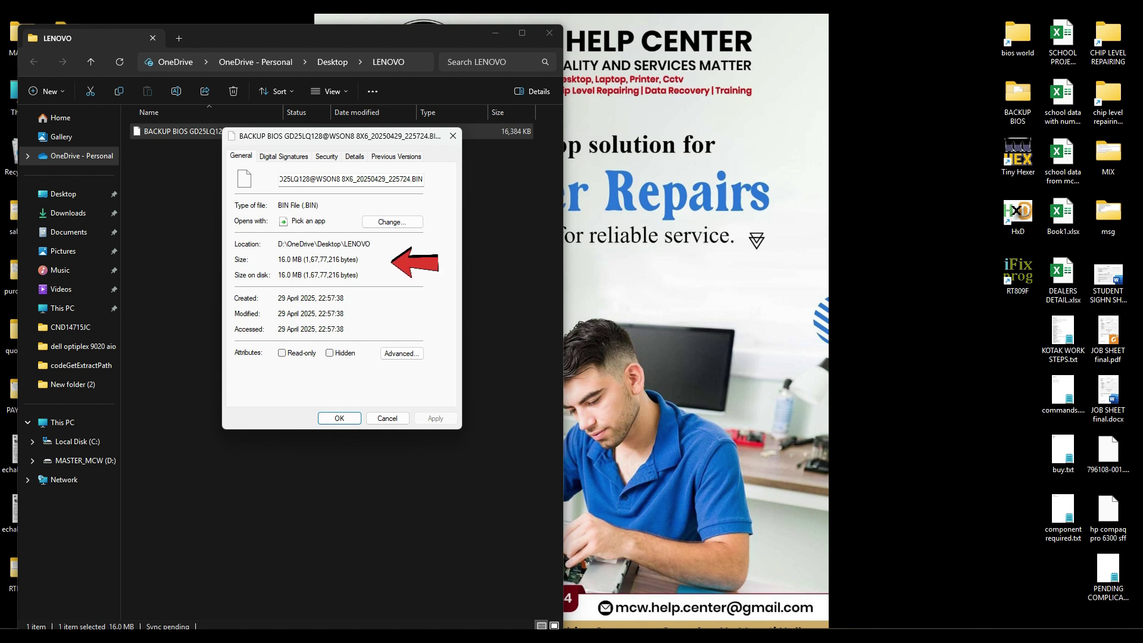
left_click_drag(304, 259, 357, 260)
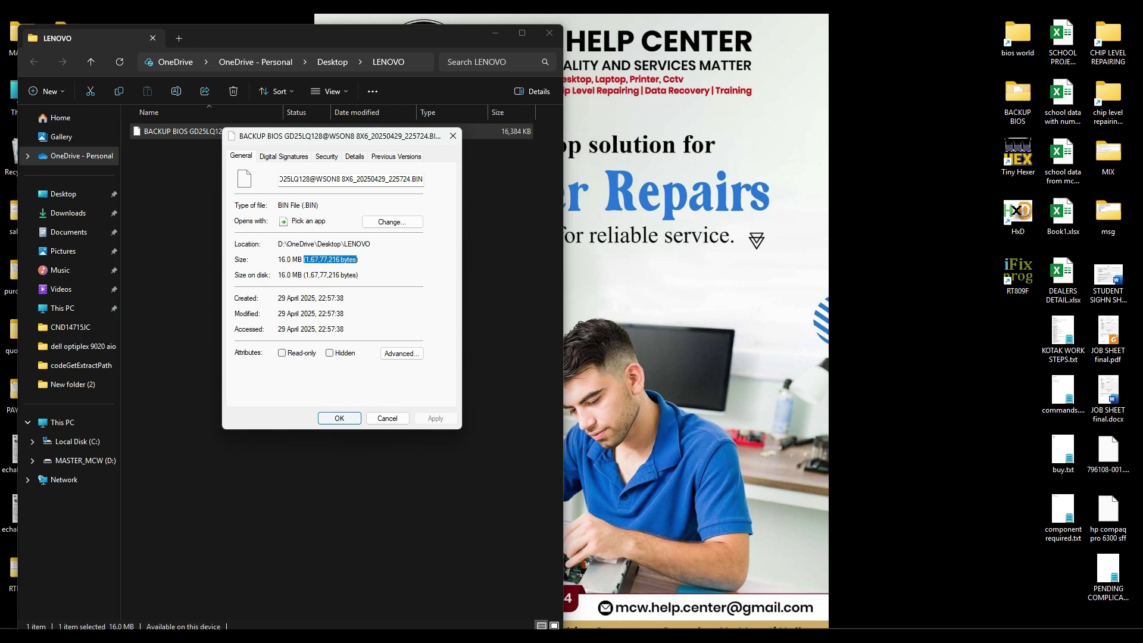
left_click(387, 419)
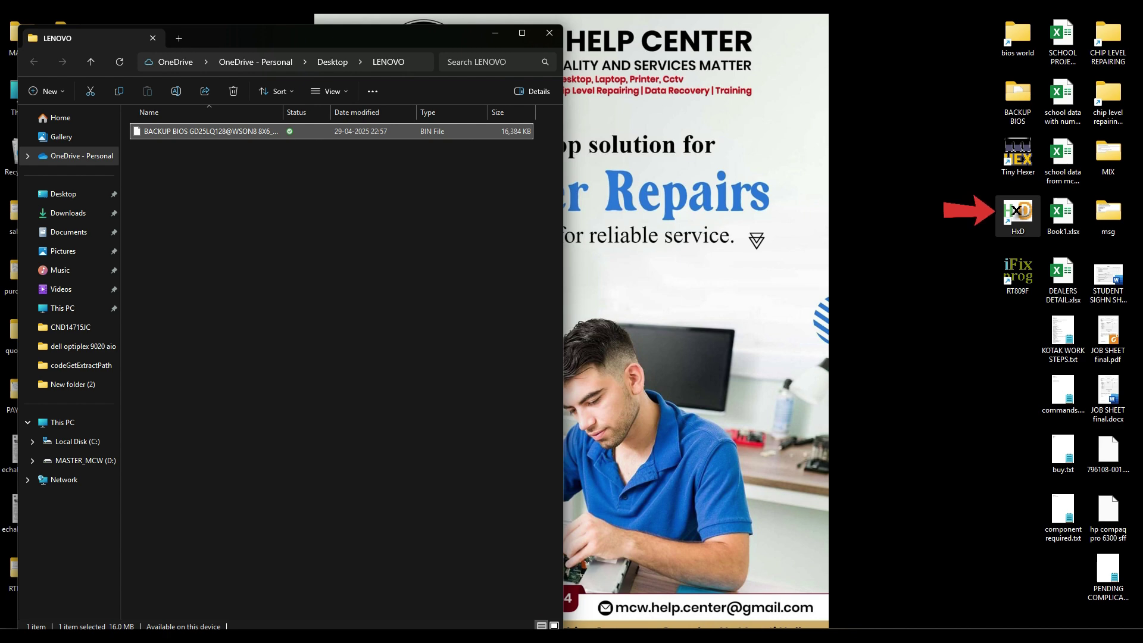
Step: Launch HxD and load the BACKUP BIOS .BIN dump into it, showing bytes 4C 44 42 47
double_click(1017, 214)
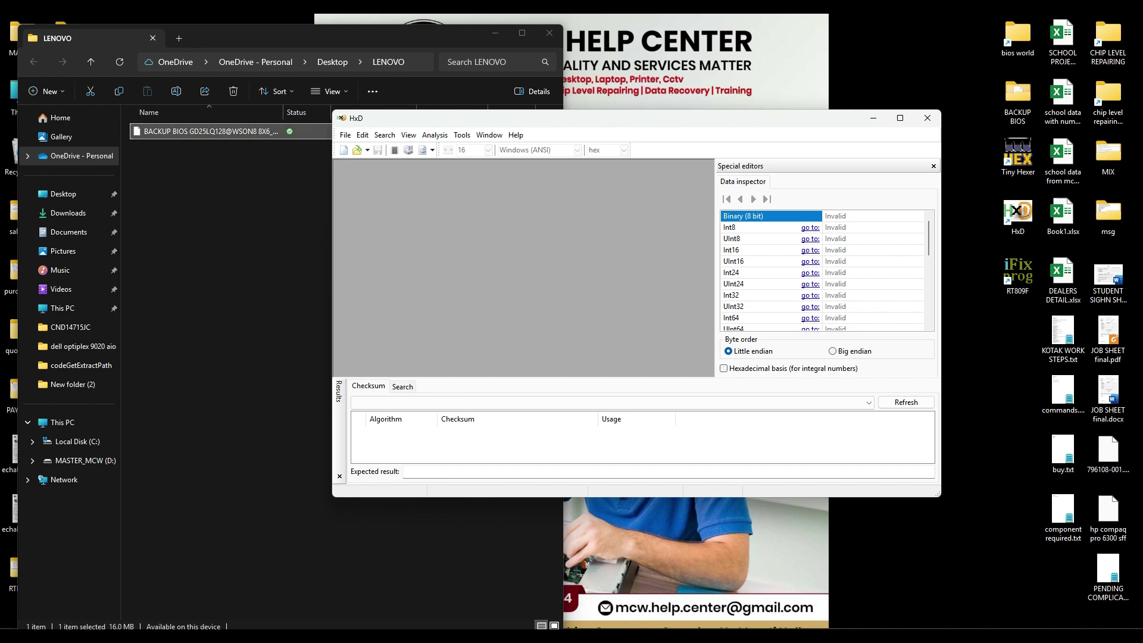
left_click_drag(211, 132, 512, 256)
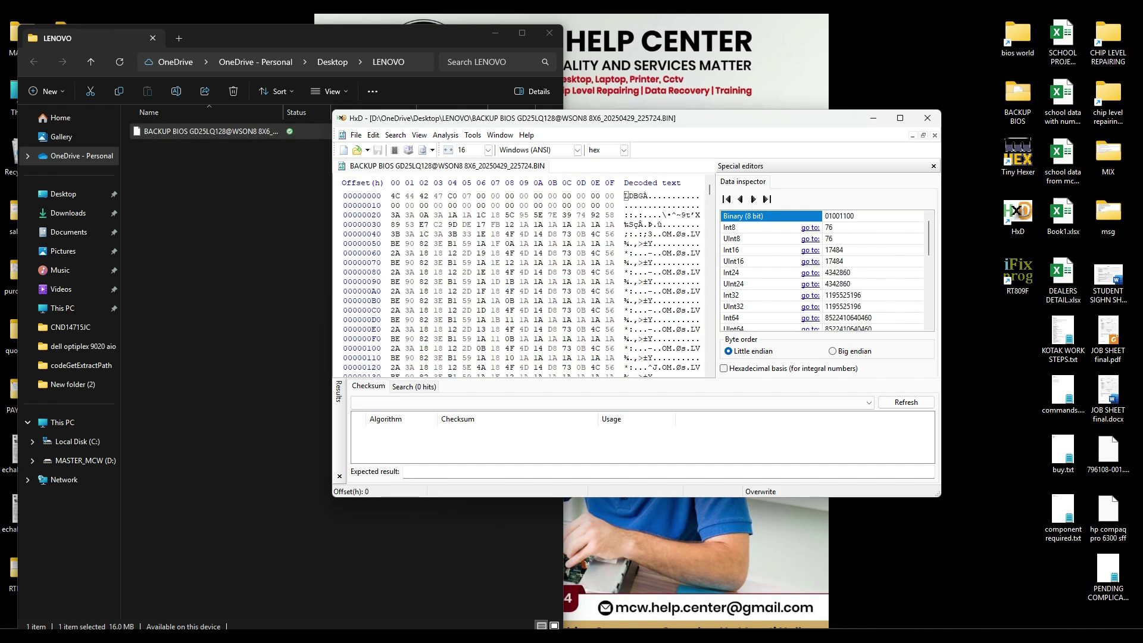
scroll(524, 280, "down", 5)
mouse_move(710, 190)
left_mouse_down()
mouse_move(710, 310)
mouse_move(710, 189)
left_mouse_up()
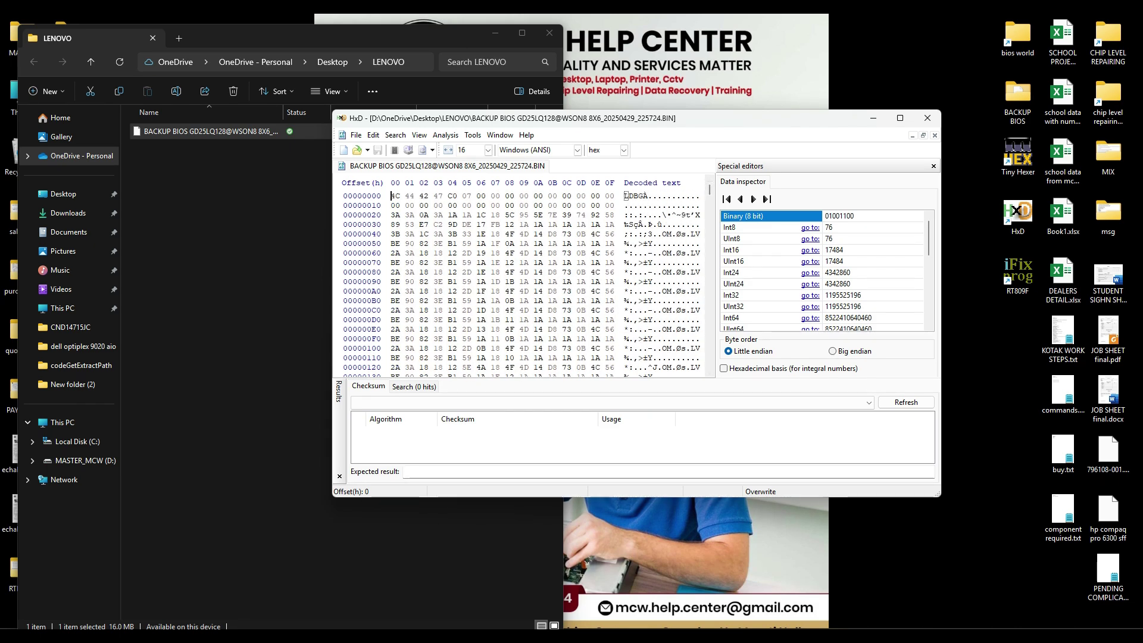
left_click_drag(595, 117, 626, 124)
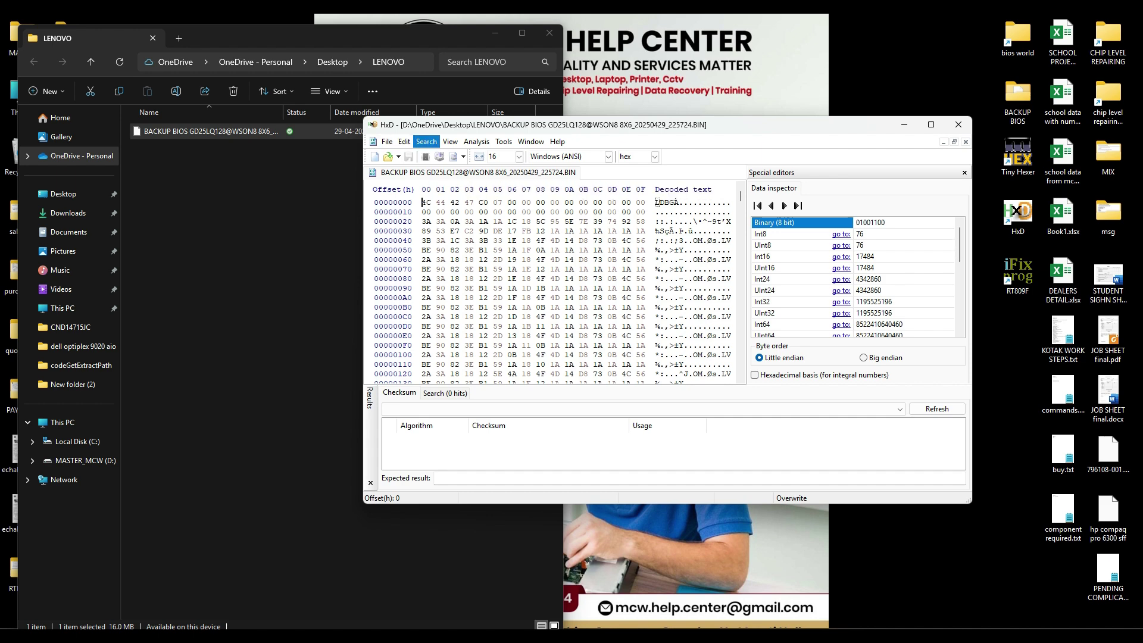
Step: Search the dump for the text LENV, listing all occurrences
left_click(450, 142)
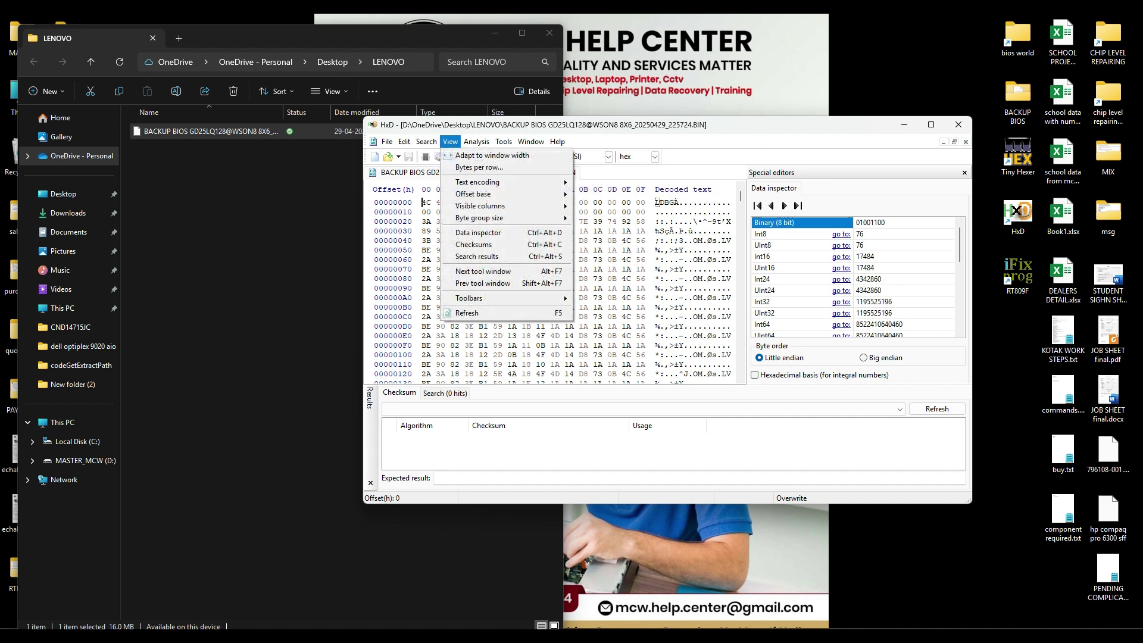
mouse_move(426, 142)
left_click(435, 156)
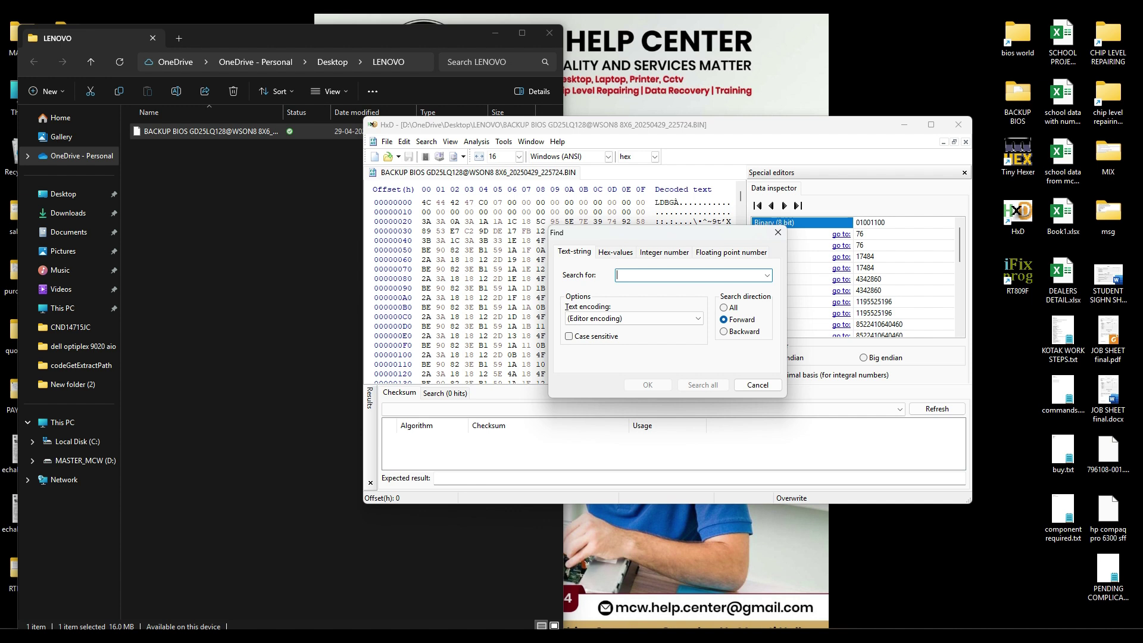
type("LENV")
left_click(703, 385)
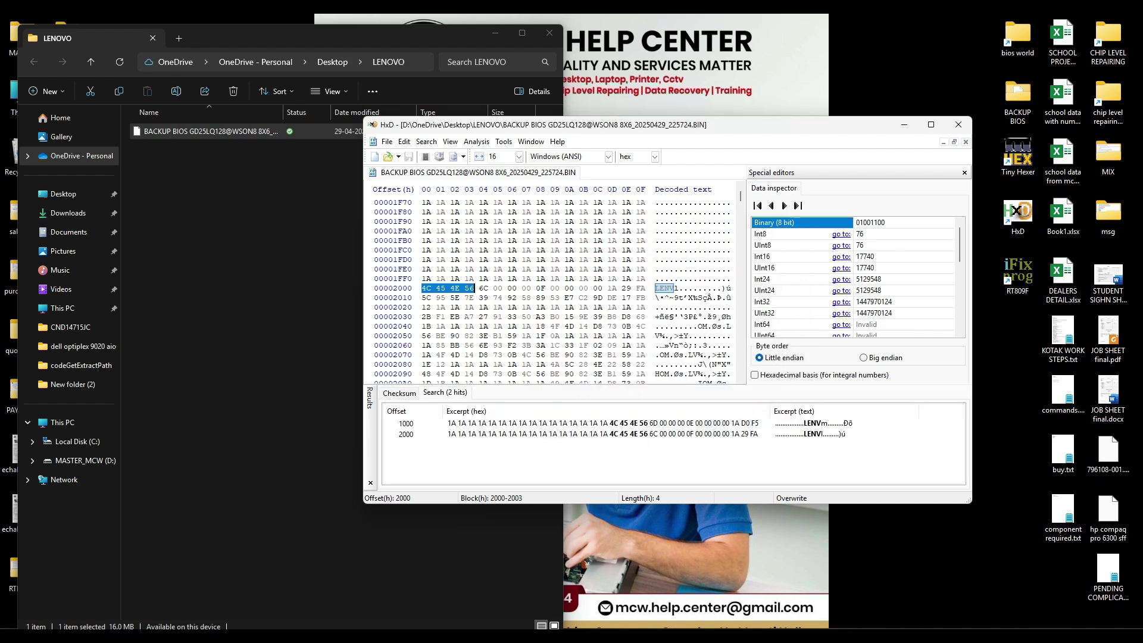
Step: Jump to the LENV hit at offset 1000 and scroll through the header block
scroll(554, 291, "up", 20)
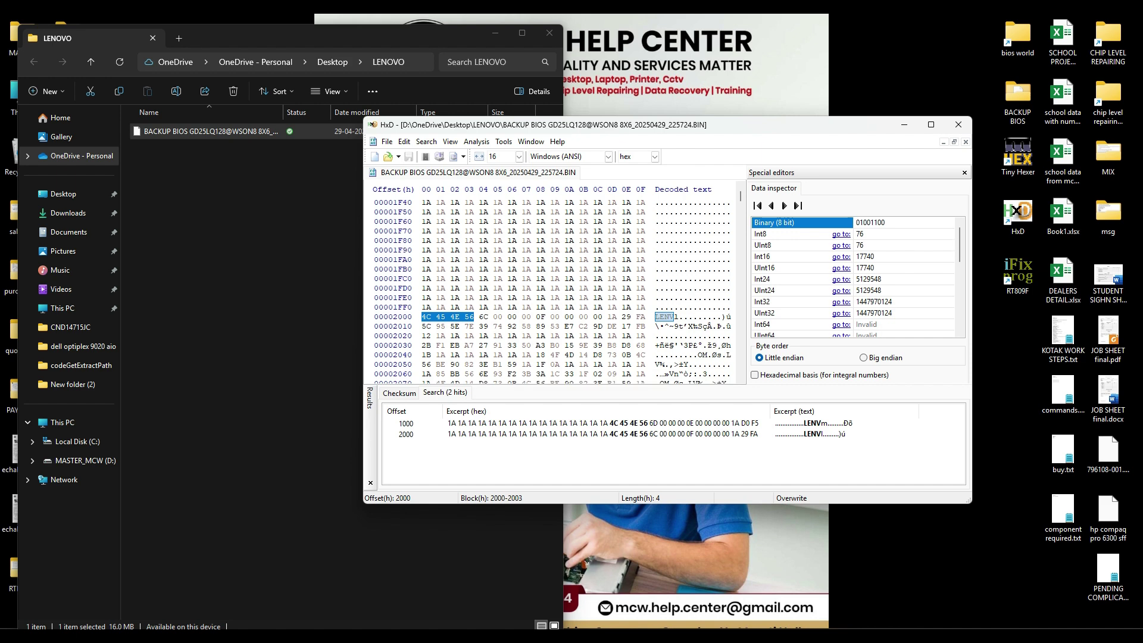
scroll(554, 292, "up", 20)
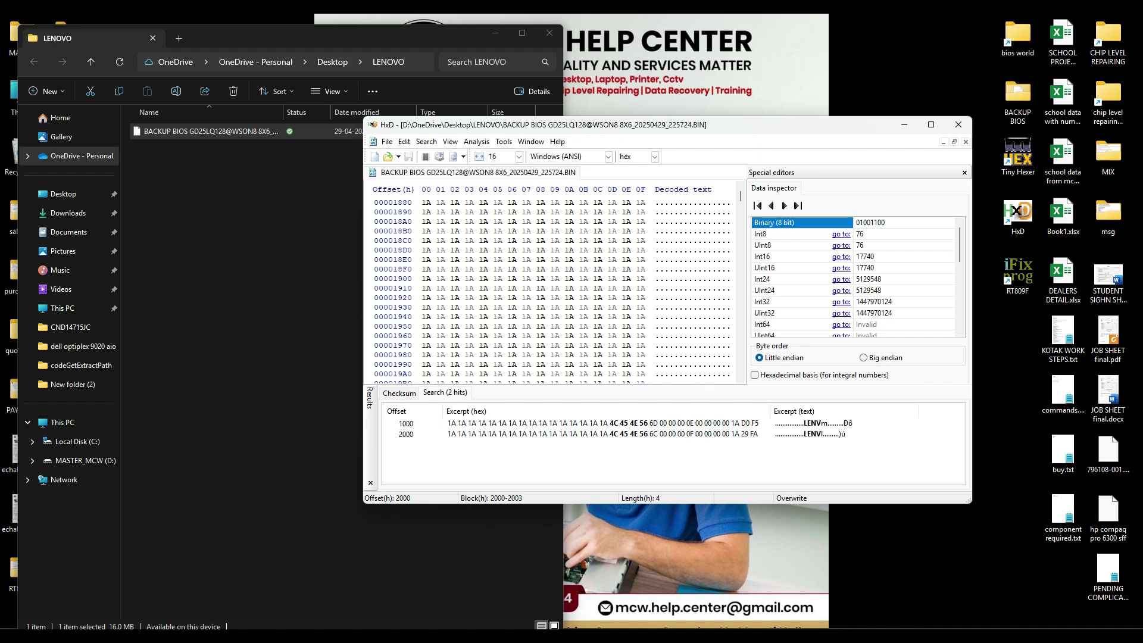
scroll(553, 292, "up", 17)
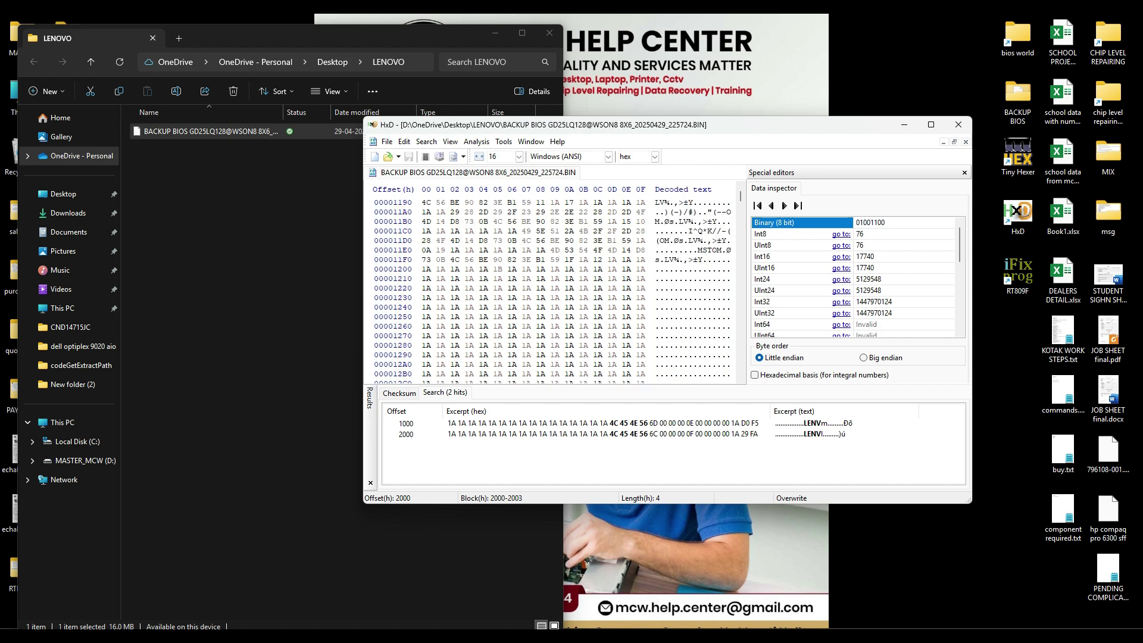
scroll(553, 292, "up", 2)
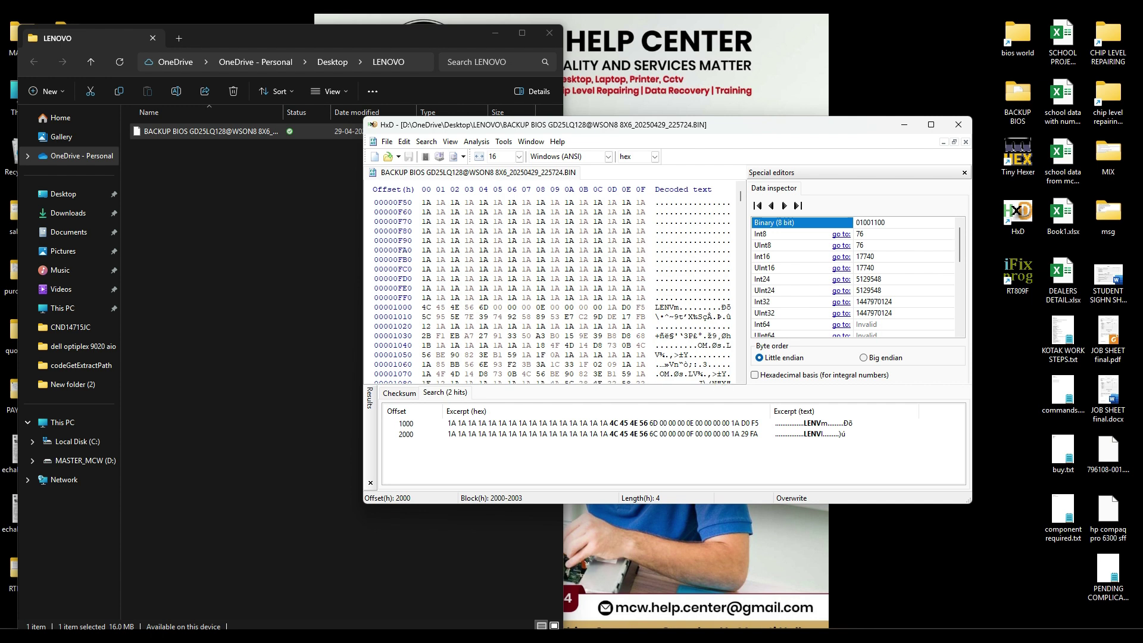
left_click(427, 307)
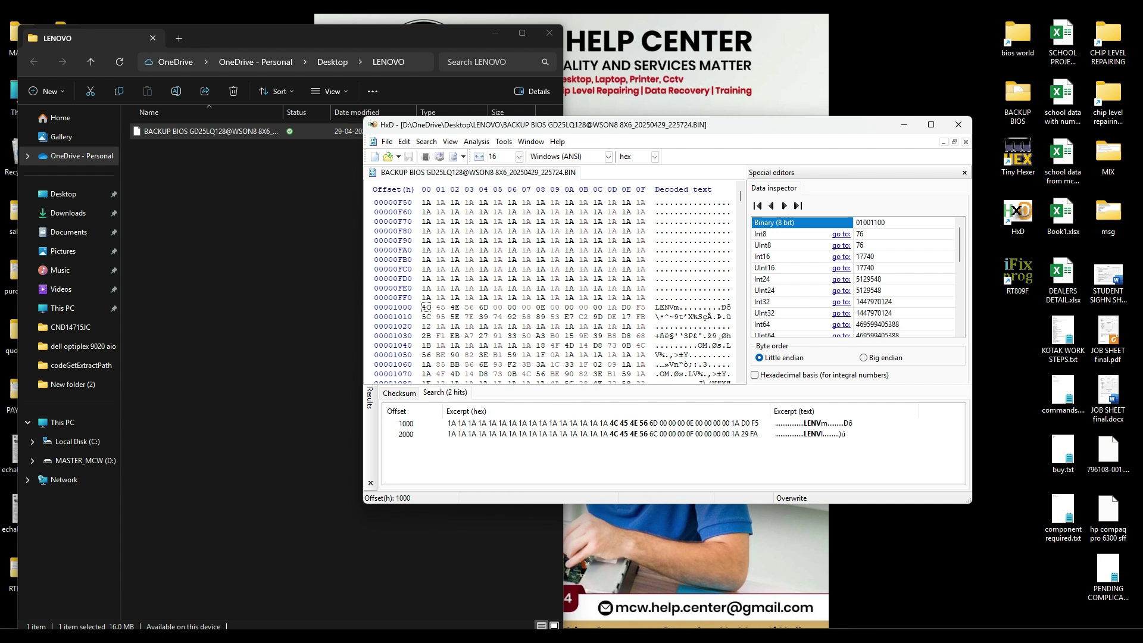
scroll(553, 292, "down", 3)
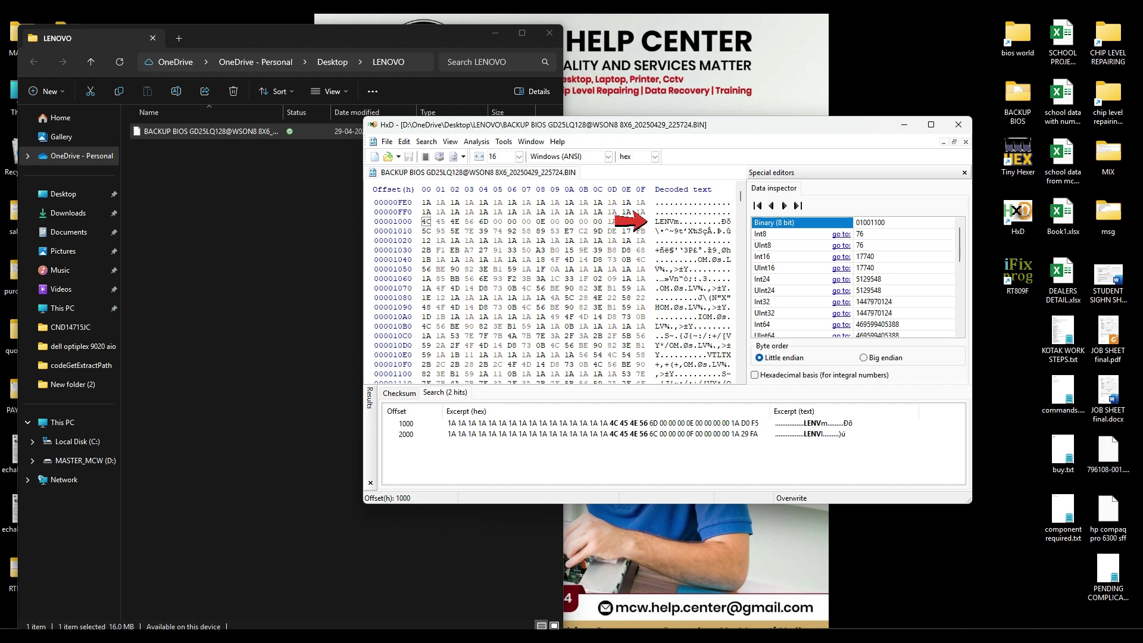
scroll(554, 292, "down", 5)
scroll(554, 292, "down", 1)
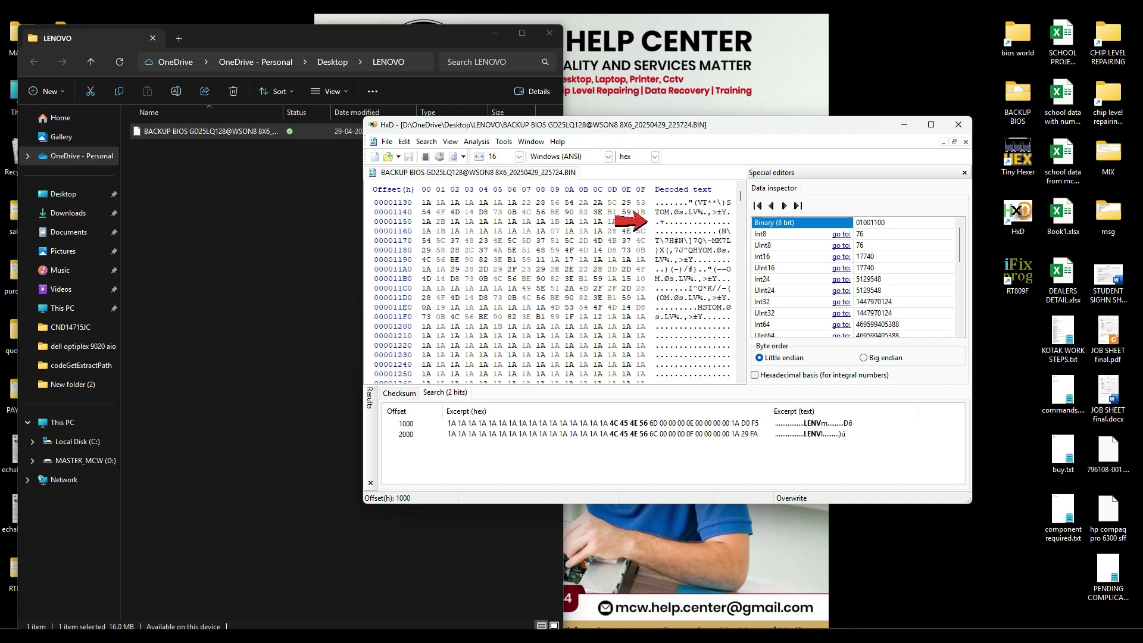
scroll(553, 292, "up", 7)
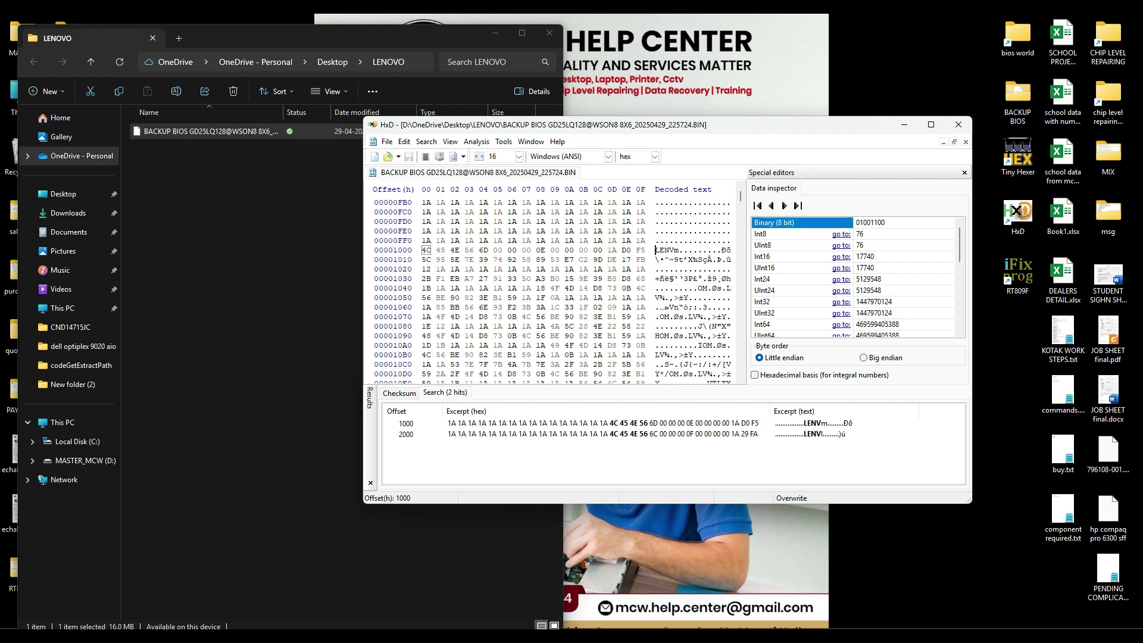
scroll(553, 292, "down", 3)
scroll(554, 292, "up", 2)
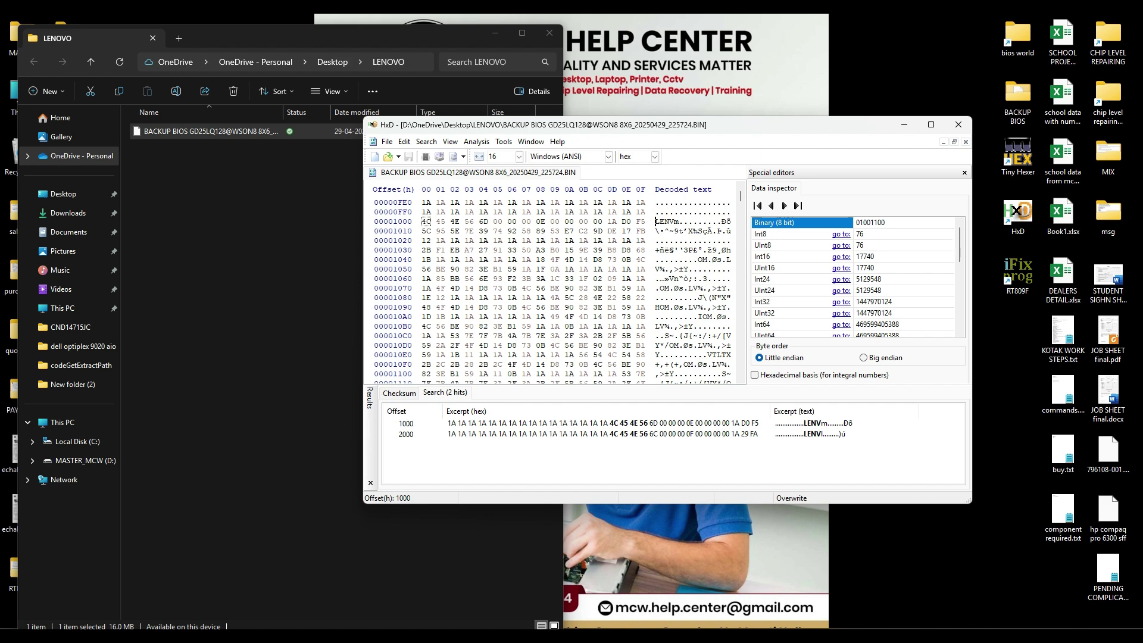
scroll(554, 292, "down", 1)
scroll(554, 291, "down", 2)
scroll(554, 292, "down", 3)
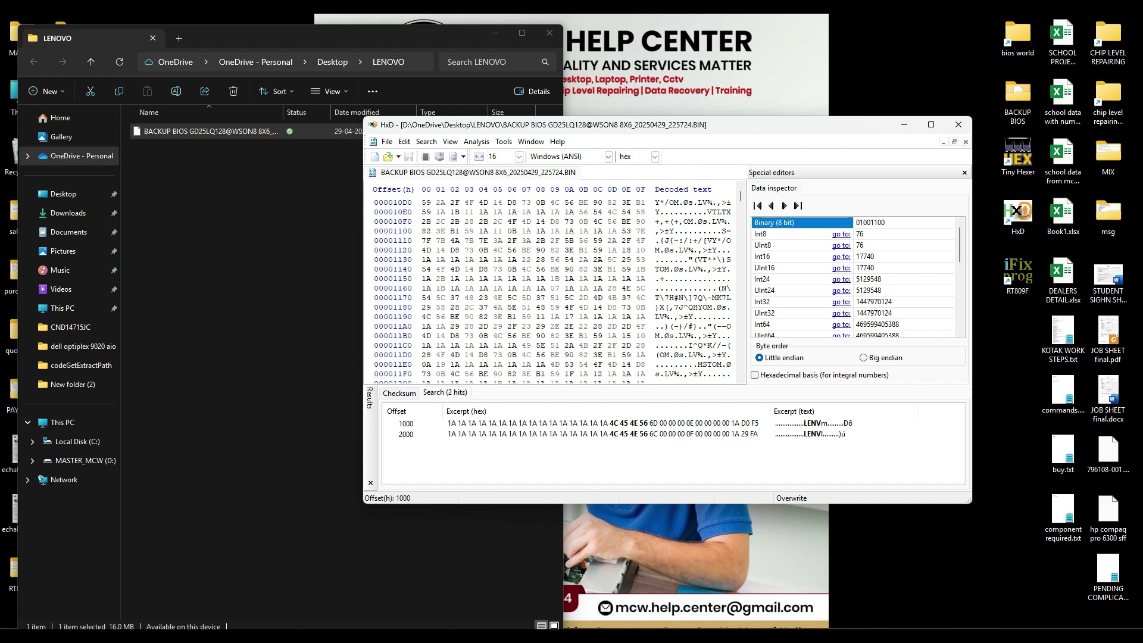
scroll(554, 292, "up", 6)
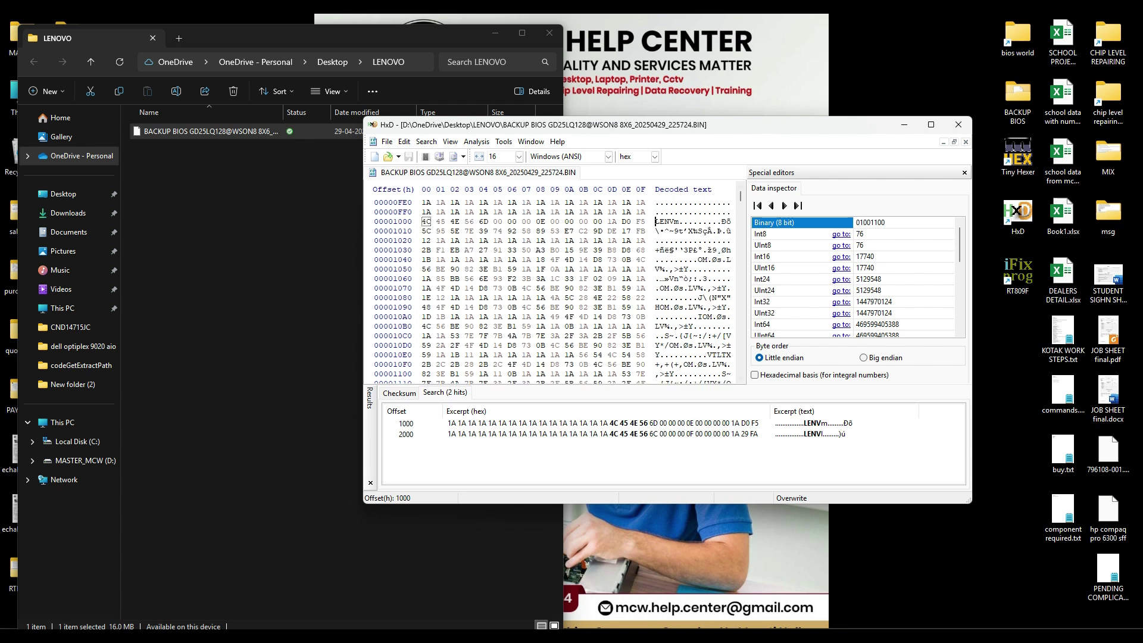
Step: Select hex bytes 1000–11F9 and copy them
left_click_drag(715, 121, 555, 129)
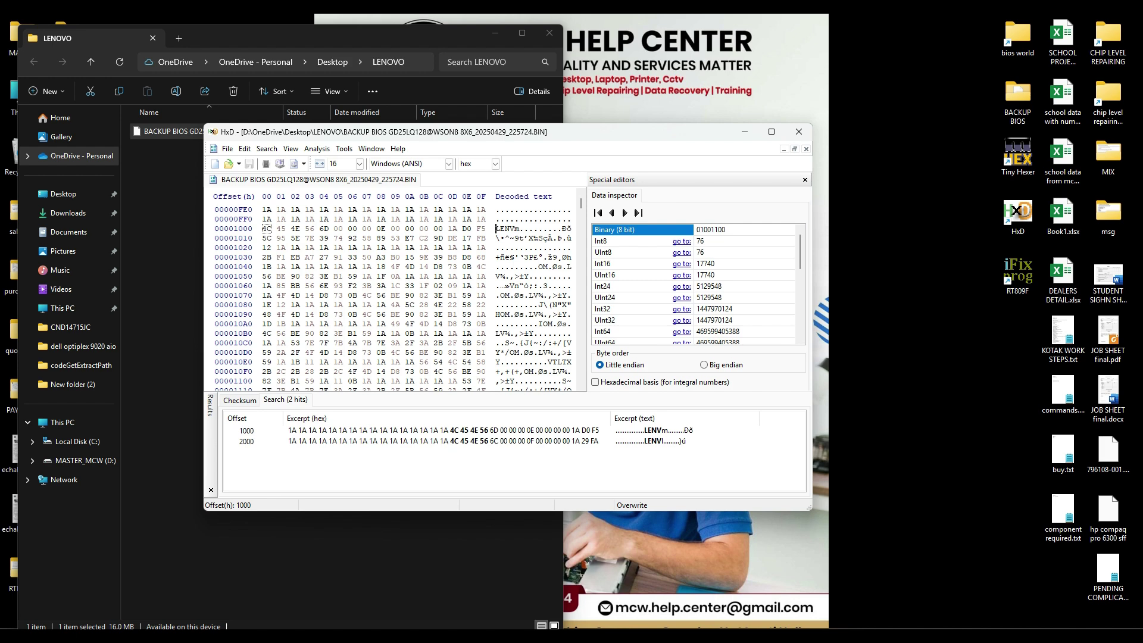
key("Tab")
left_click_drag(263, 228, 402, 352)
scroll(327, 305, "down", 4)
scroll(327, 304, "down", 2)
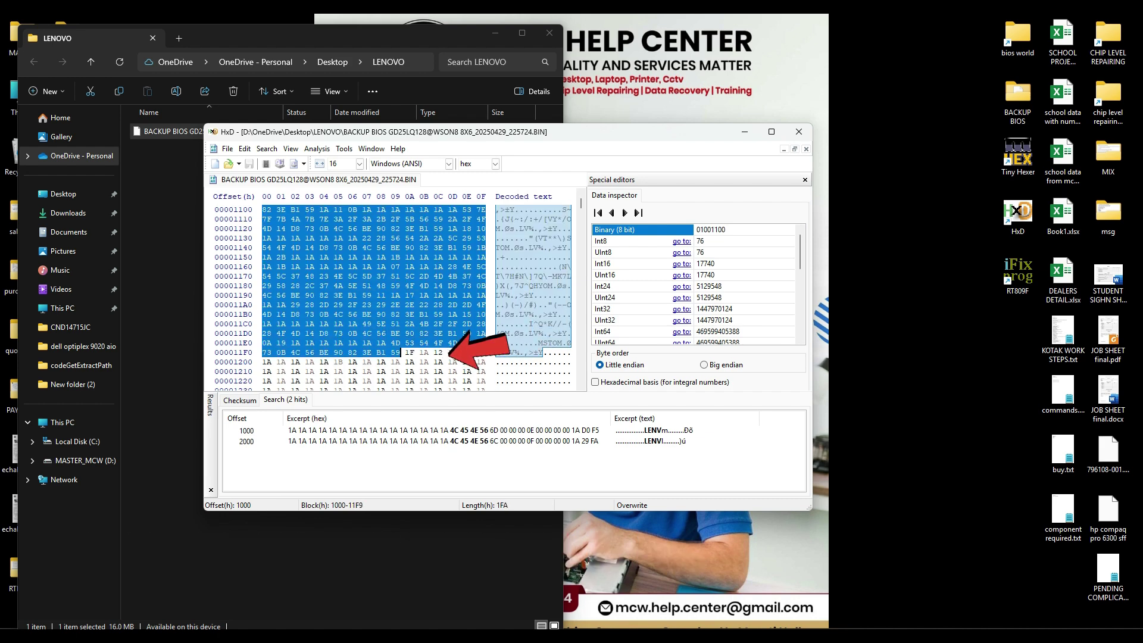
right_click(355, 272)
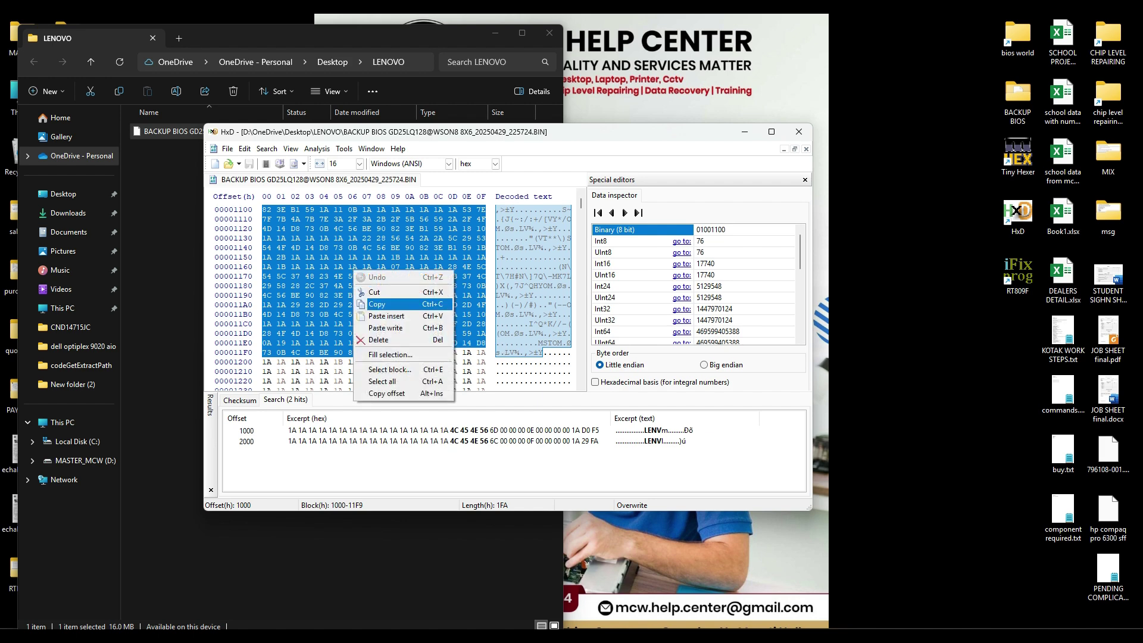
left_click(377, 304)
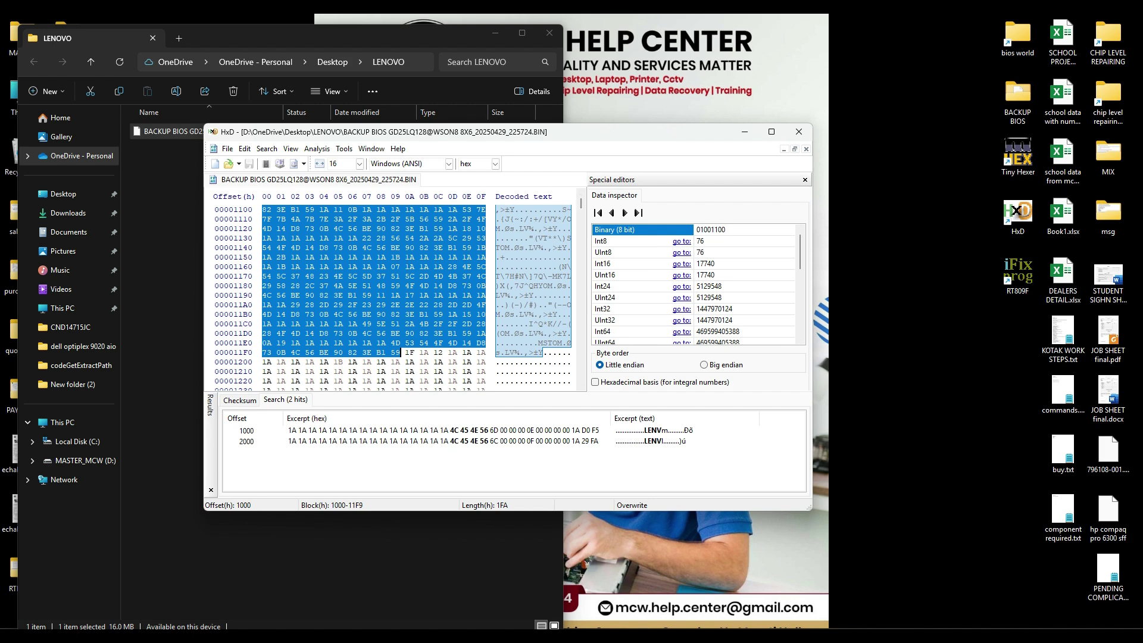
Step: Select the single 1A byte at offset 121A so the Data inspector shows 26
left_click(410, 371)
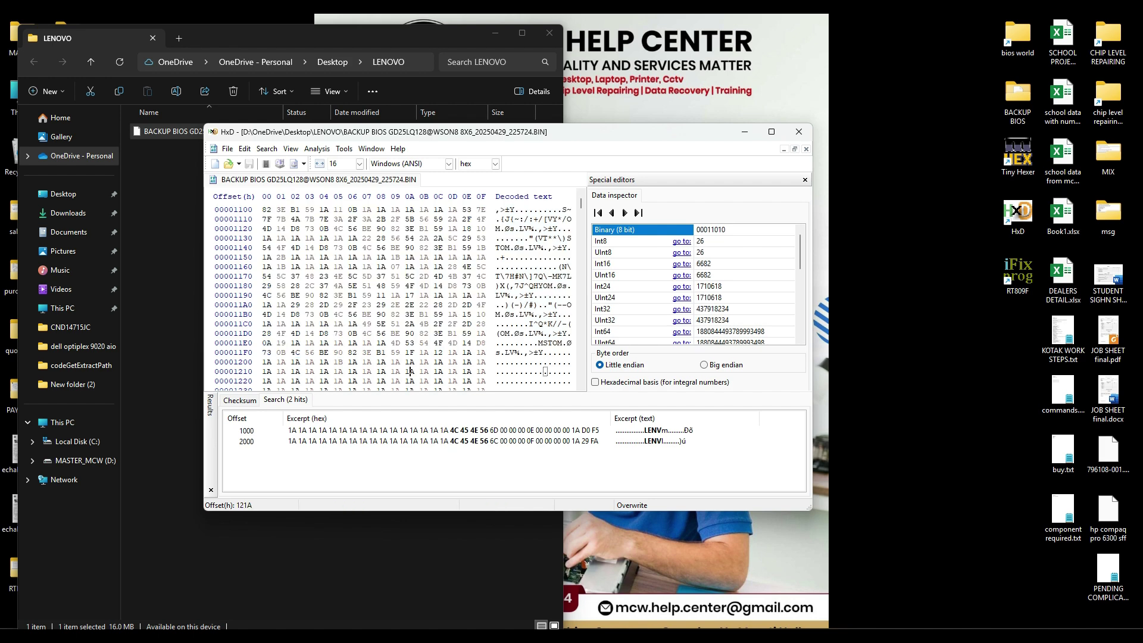
scroll(411, 371, "down", 2)
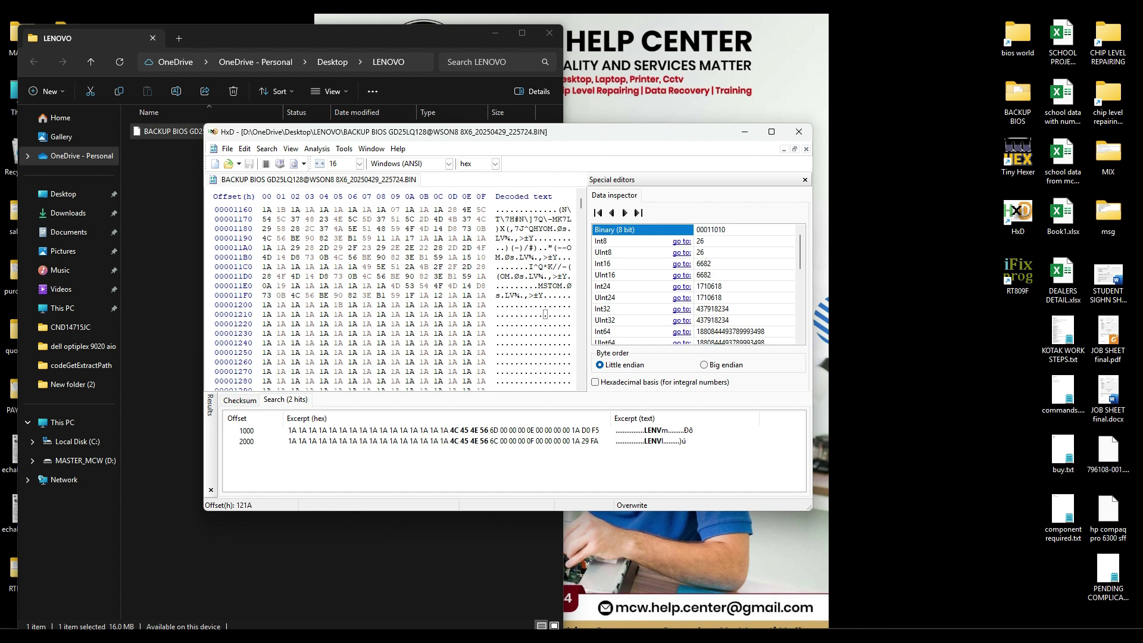
key("shift+Right")
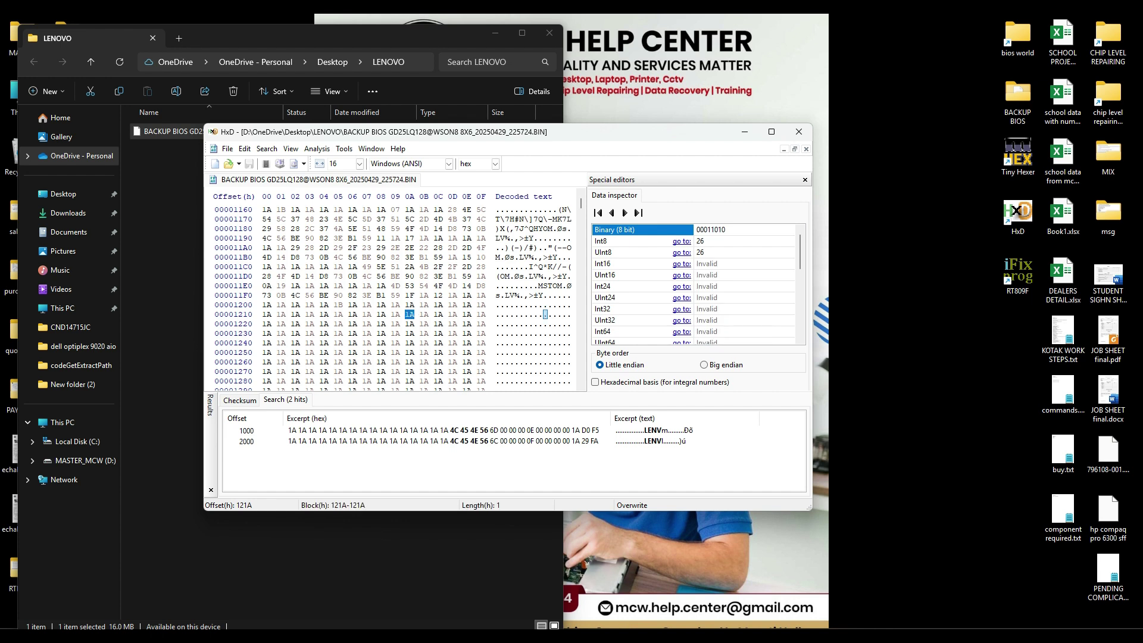
mouse_move(424, 334)
left_mouse_down()
mouse_move(410, 343)
mouse_move(415, 315)
left_mouse_up()
left_click(408, 334)
left_click(407, 314)
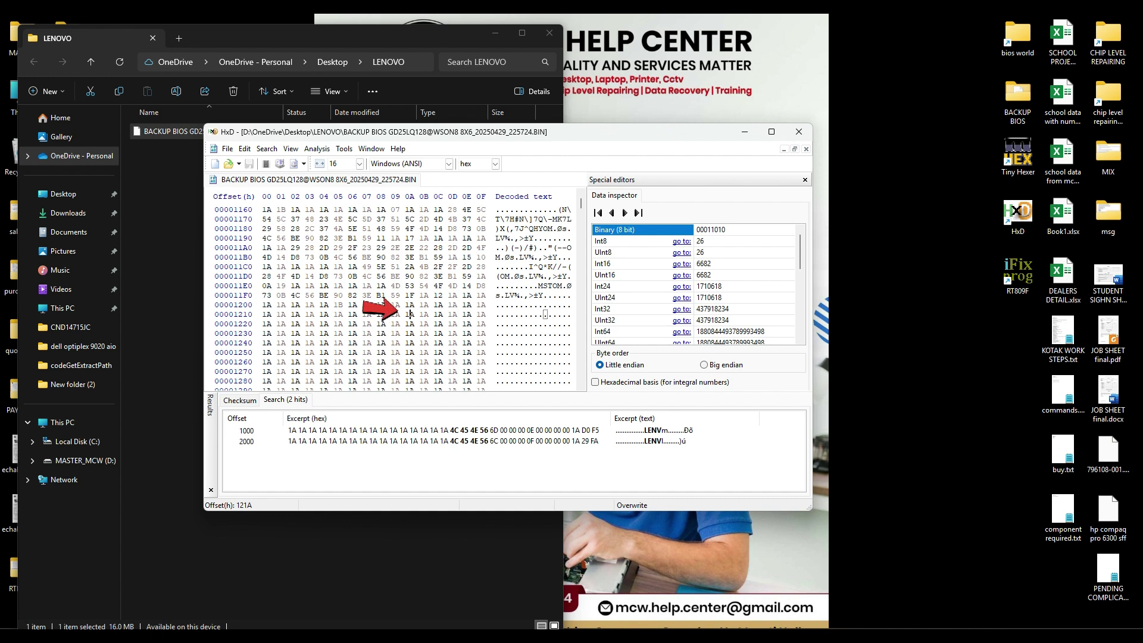
left_click_drag(408, 315, 414, 315)
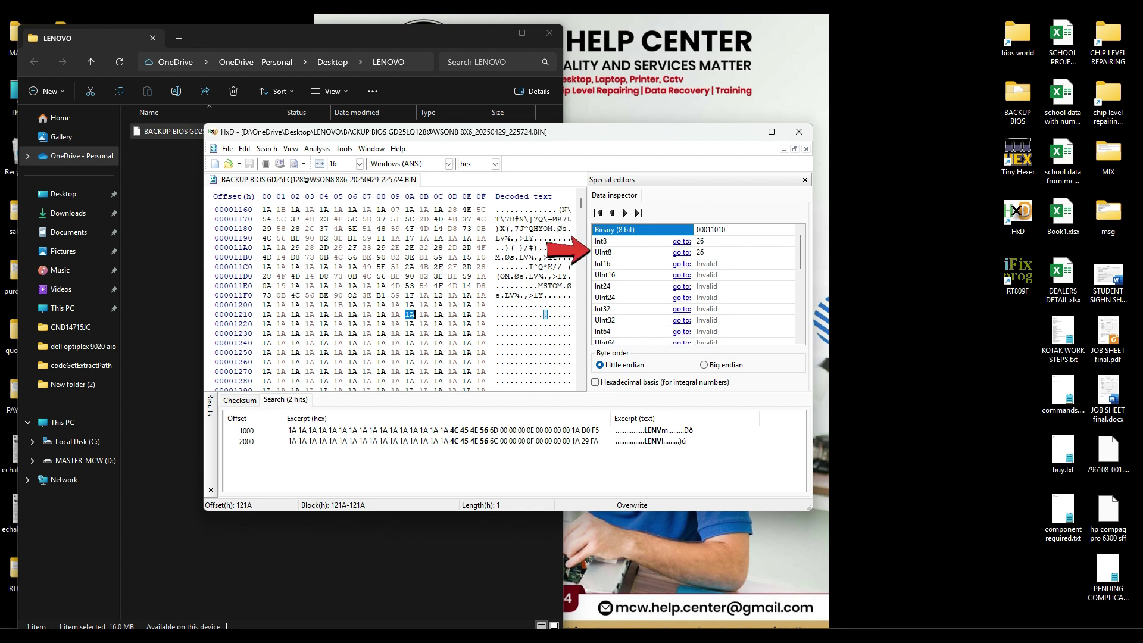
left_click(700, 252)
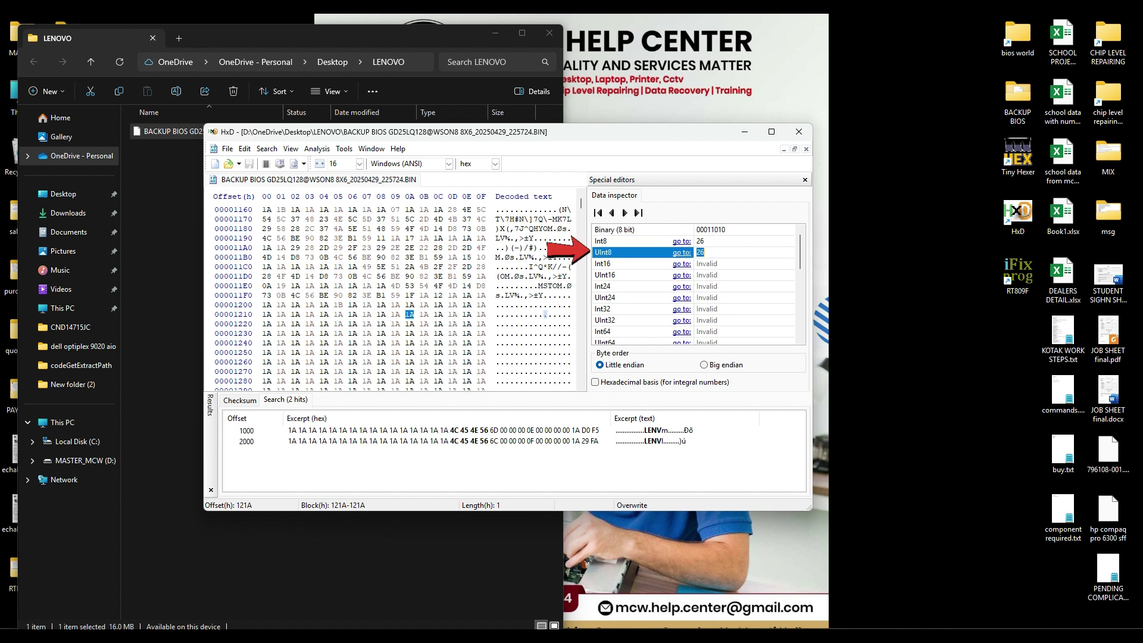
left_click(705, 252)
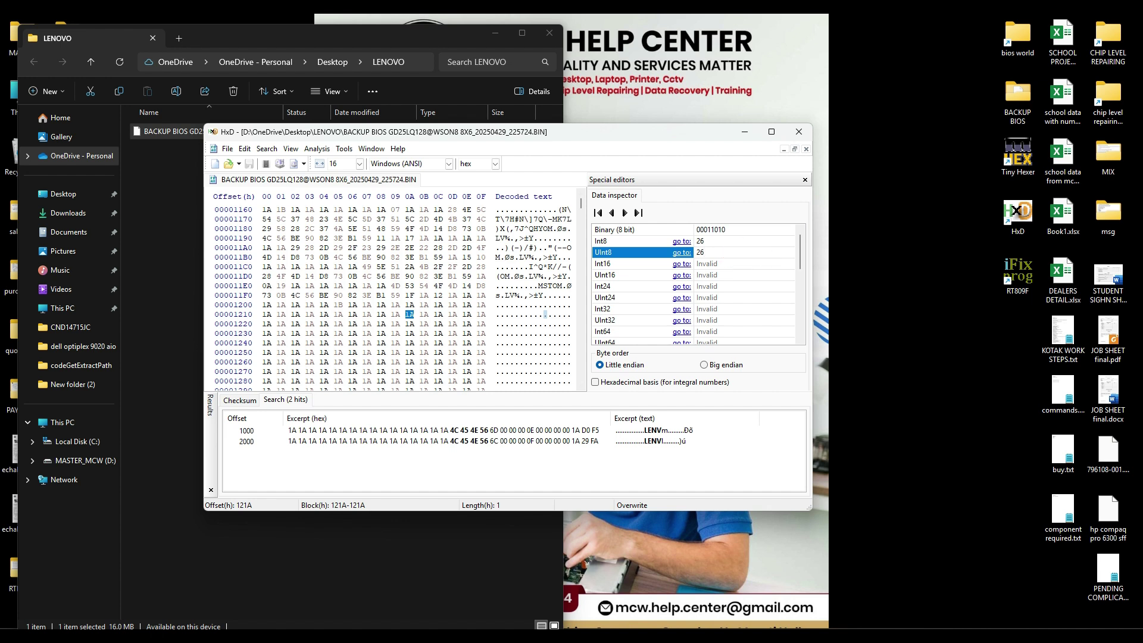
left_click(425, 304)
left_click(410, 314)
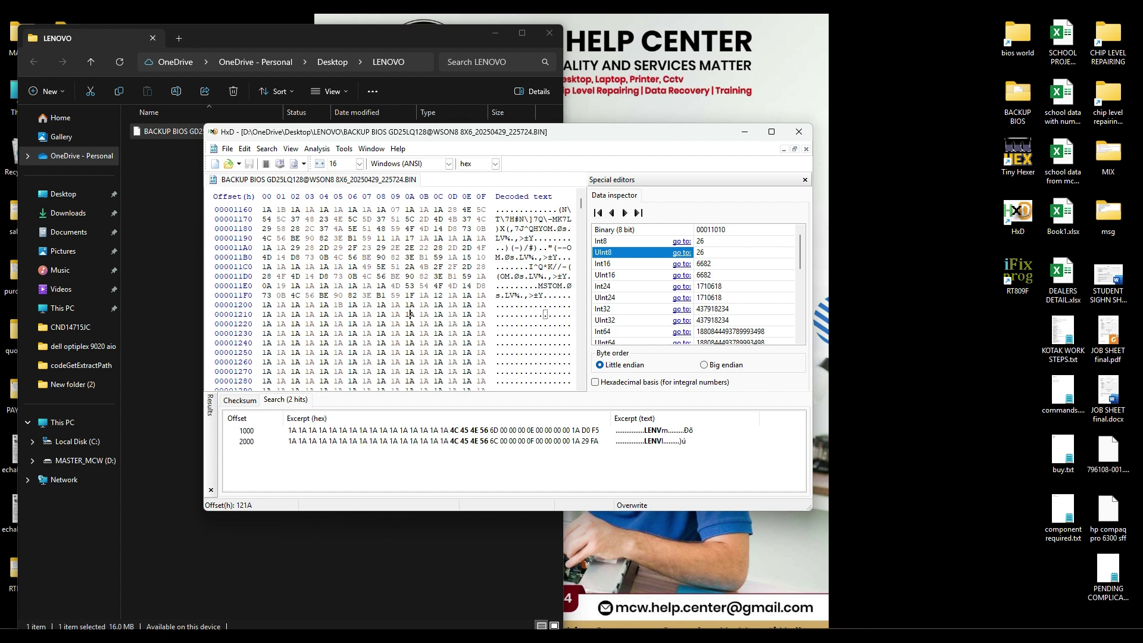
left_click_drag(410, 314, 413, 314)
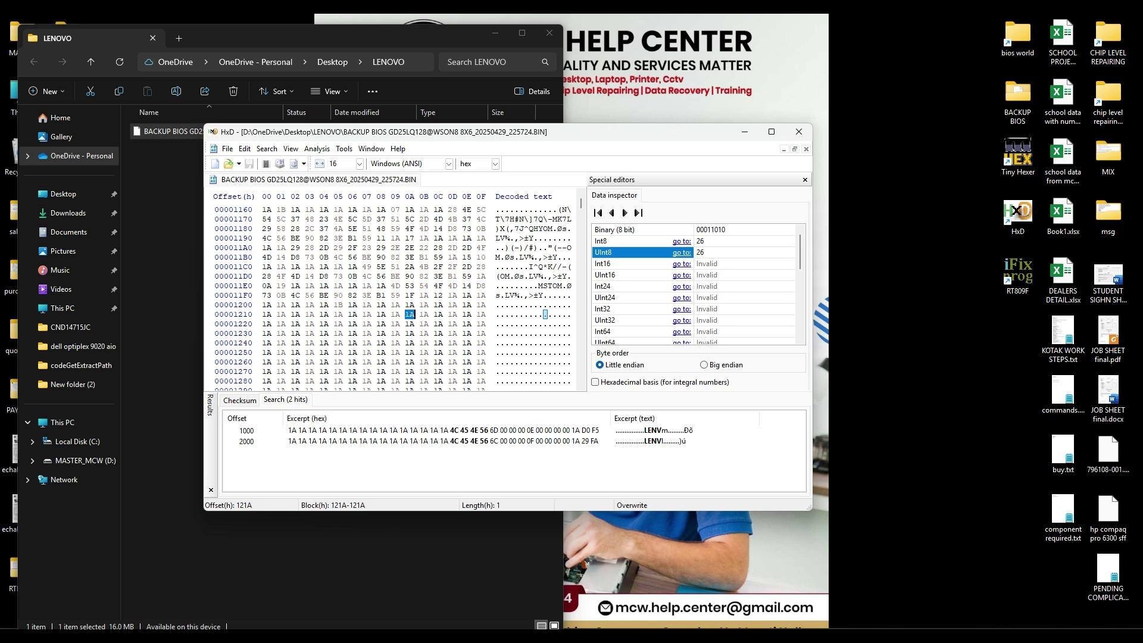
left_click(705, 253)
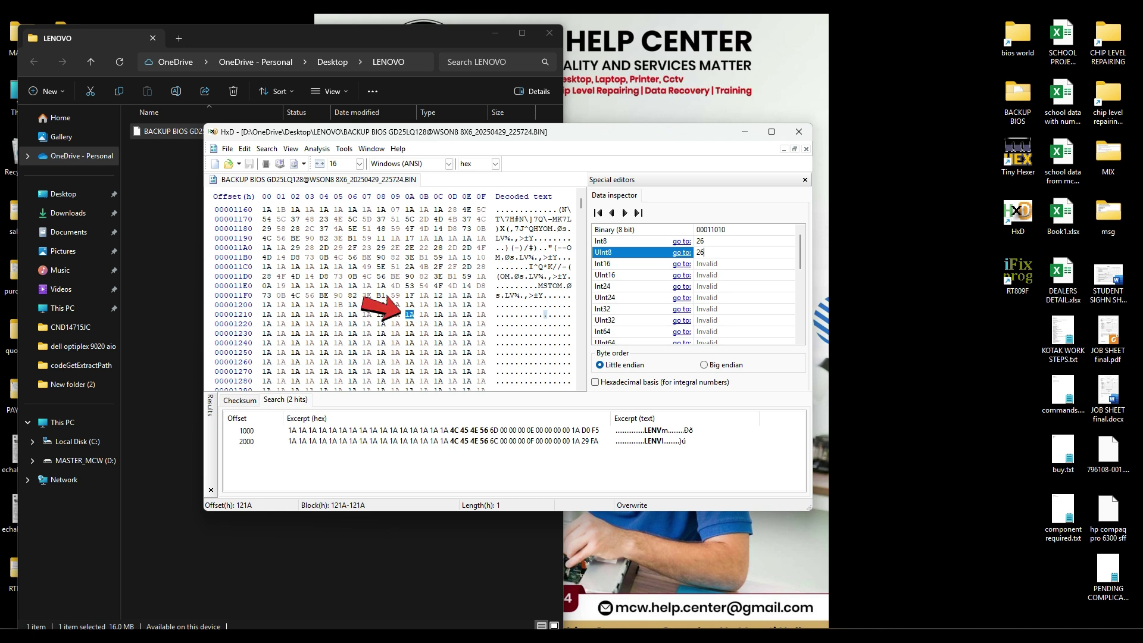
left_click(437, 314)
left_click(720, 252)
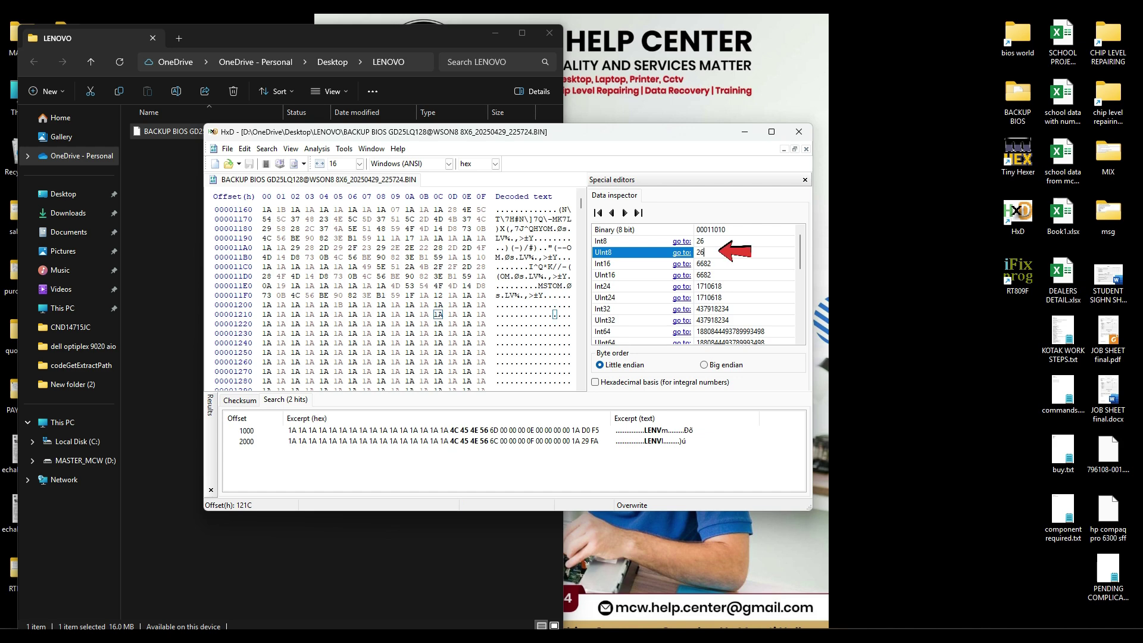
left_click(468, 315)
scroll(468, 315, "up", 4)
scroll(468, 315, "up", 2)
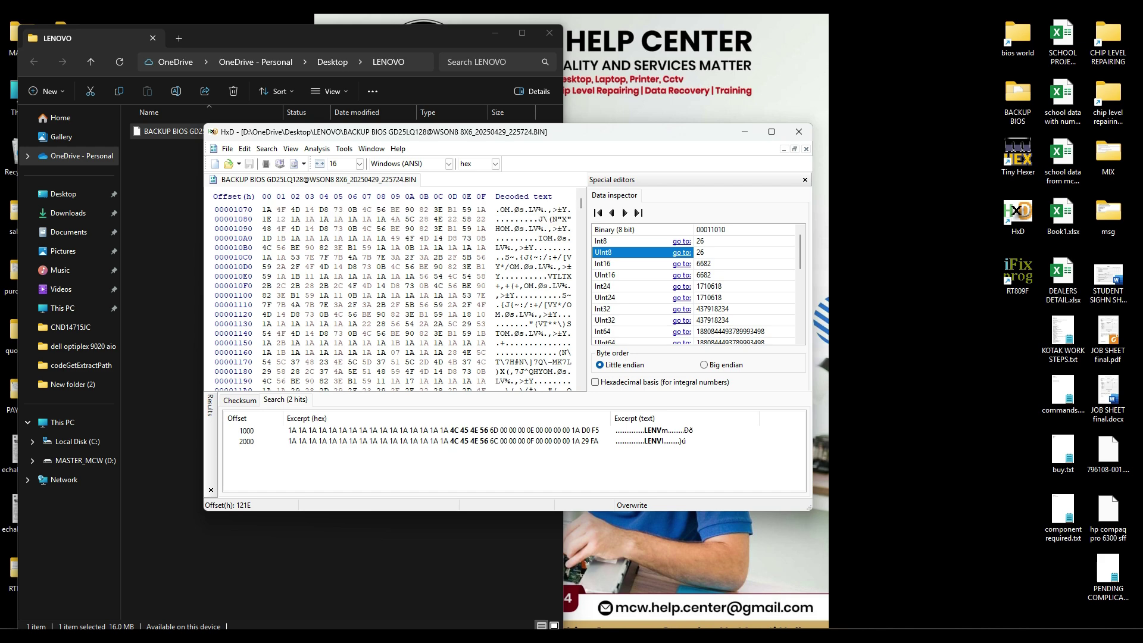
scroll(468, 314, "up", 4)
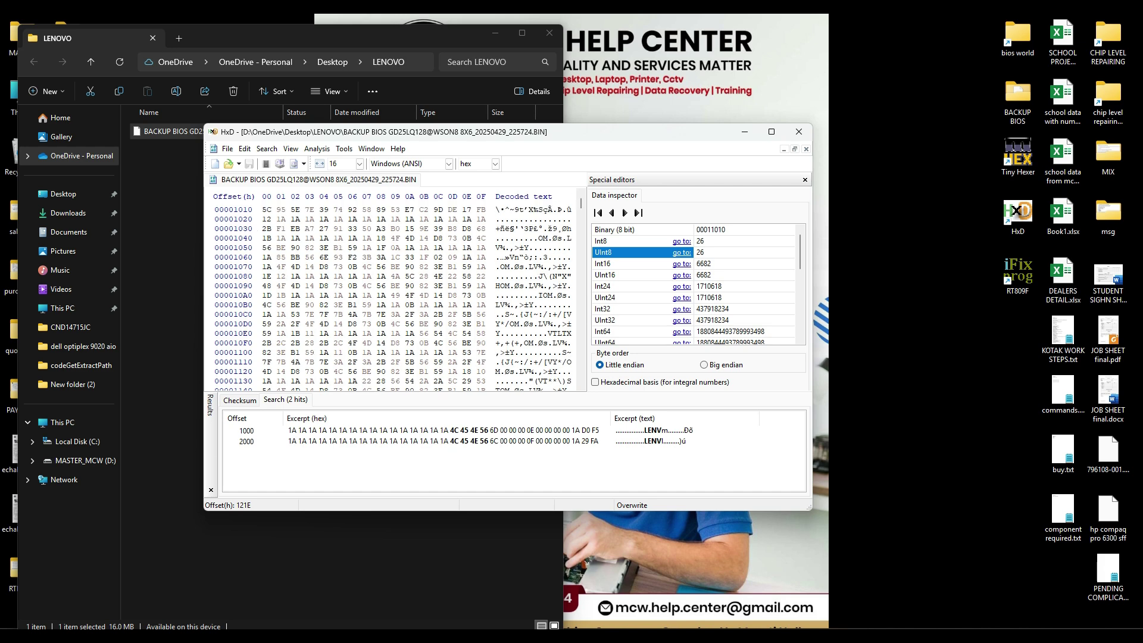
scroll(468, 343, "down", 9)
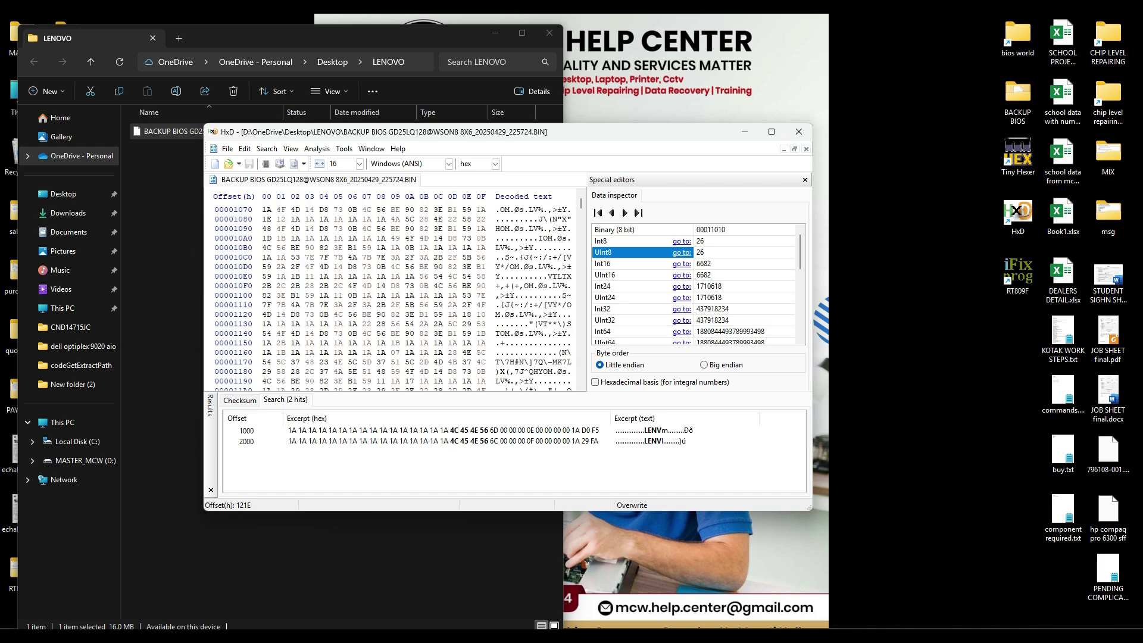
scroll(468, 286, "down", 2)
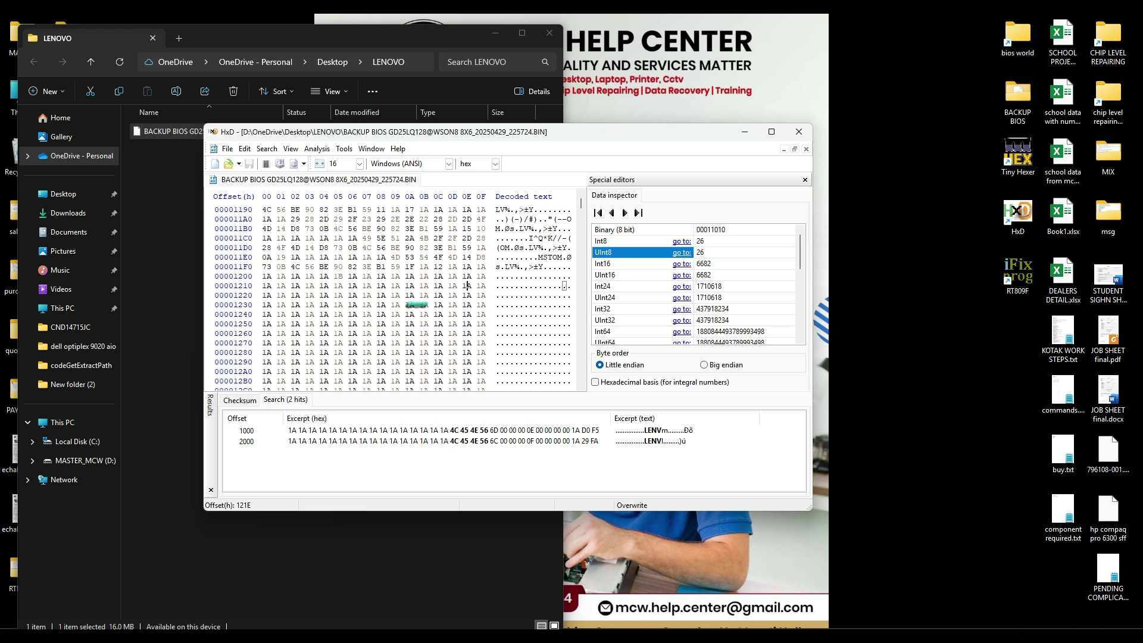
left_click(425, 324)
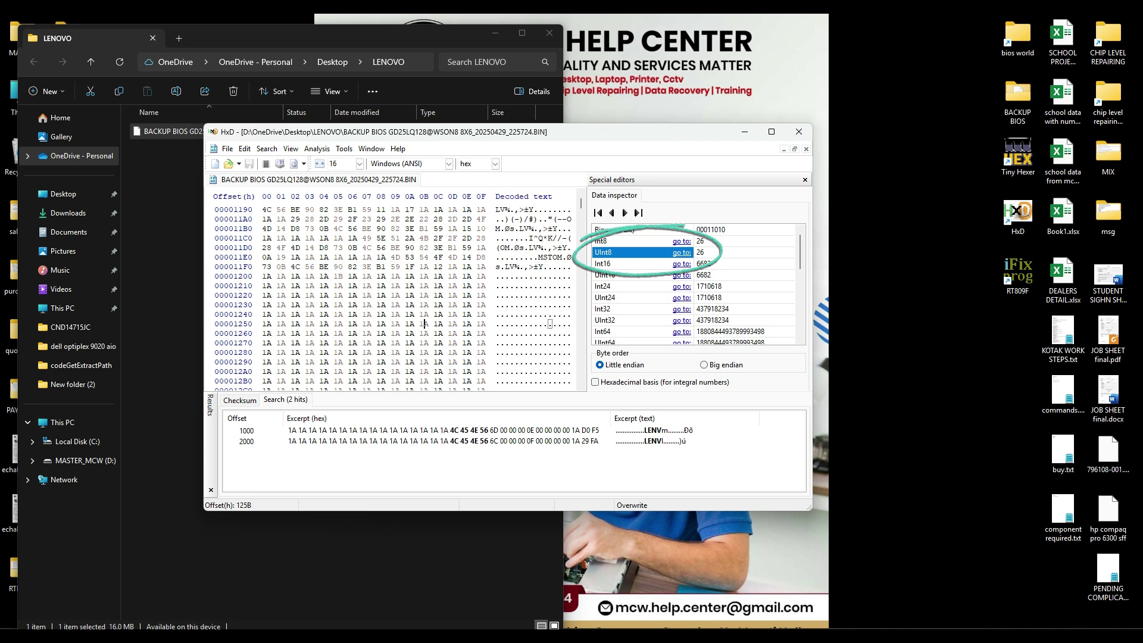
Step: Review the UInt8 value 26 around the LENV header, then launch Tiny Hexer with an empty document
left_click(701, 252)
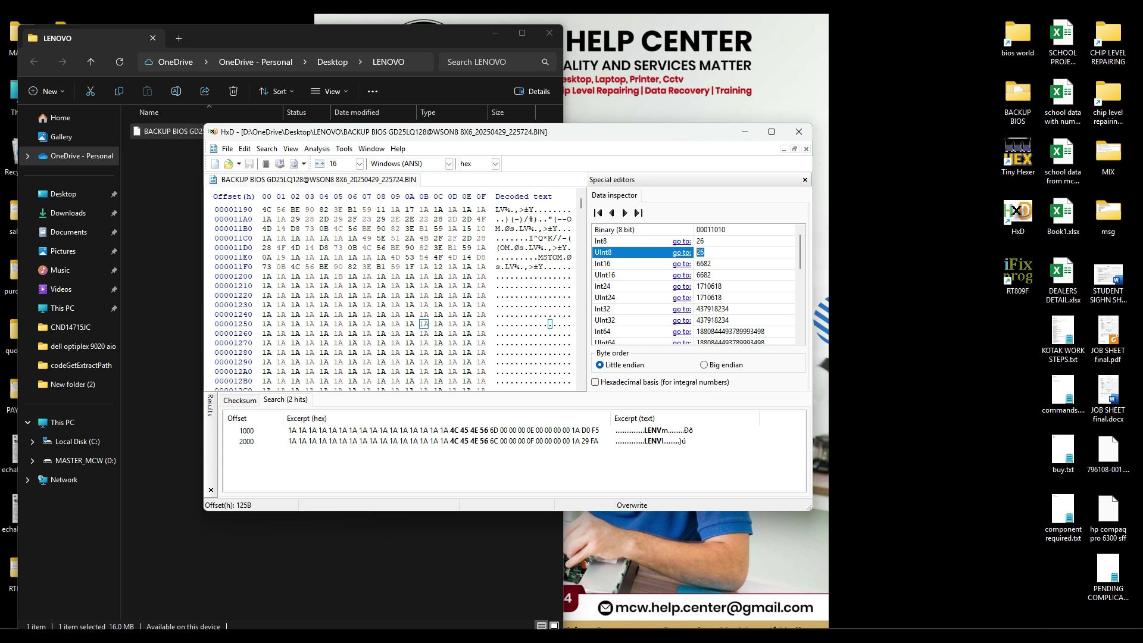
left_click_drag(642, 135, 595, 124)
scroll(369, 280, "up", 3)
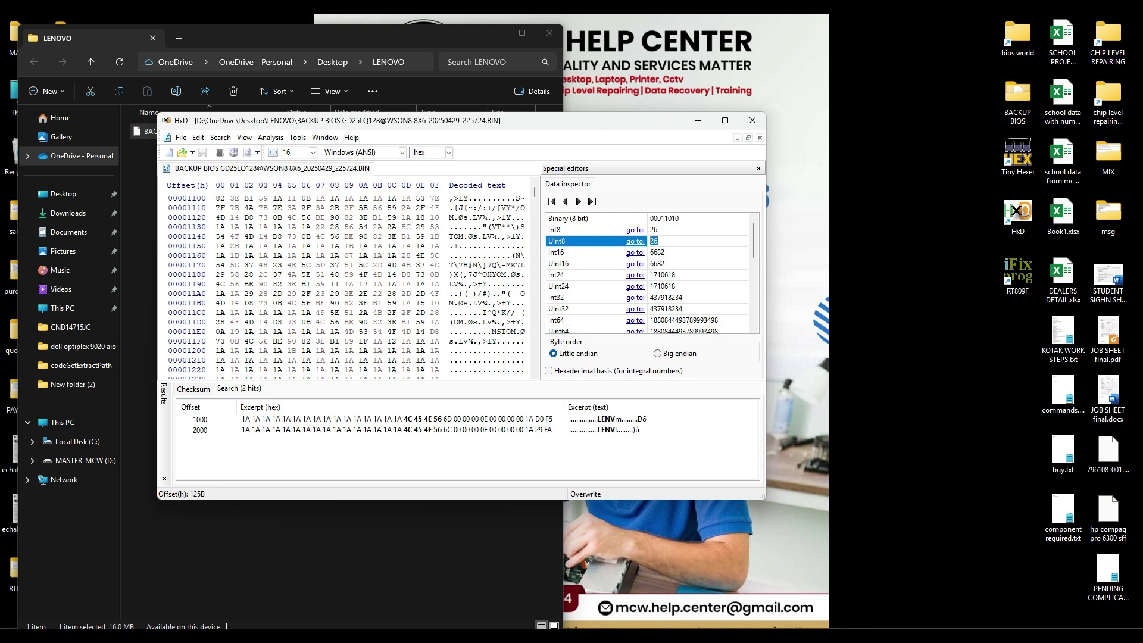
scroll(358, 284, "up", 3)
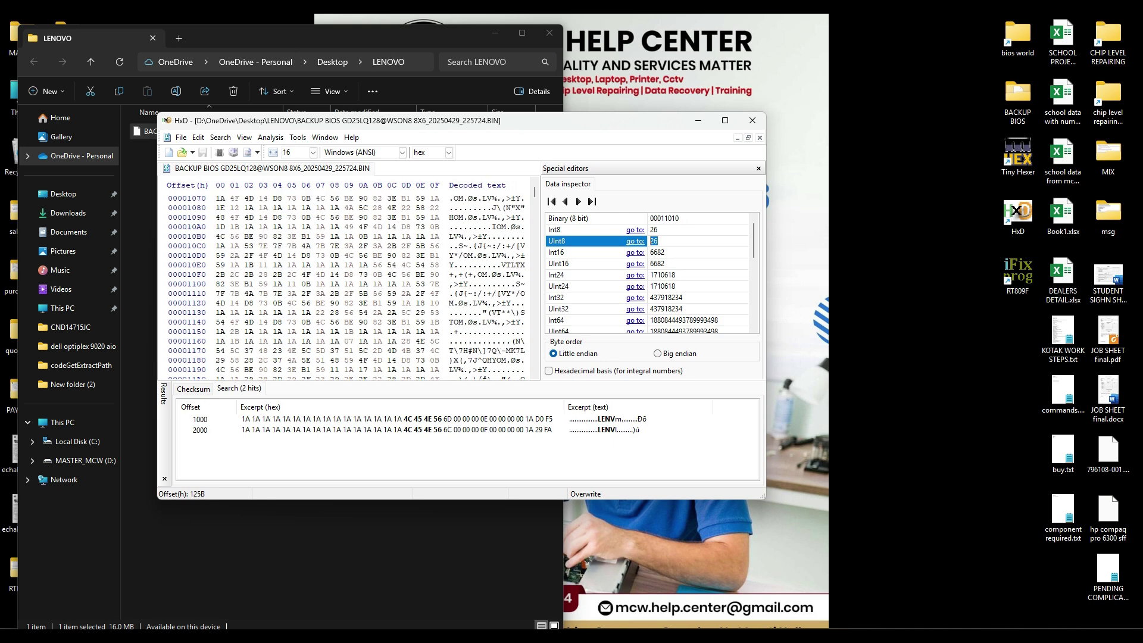
scroll(357, 284, "up", 2)
scroll(357, 284, "down", 5)
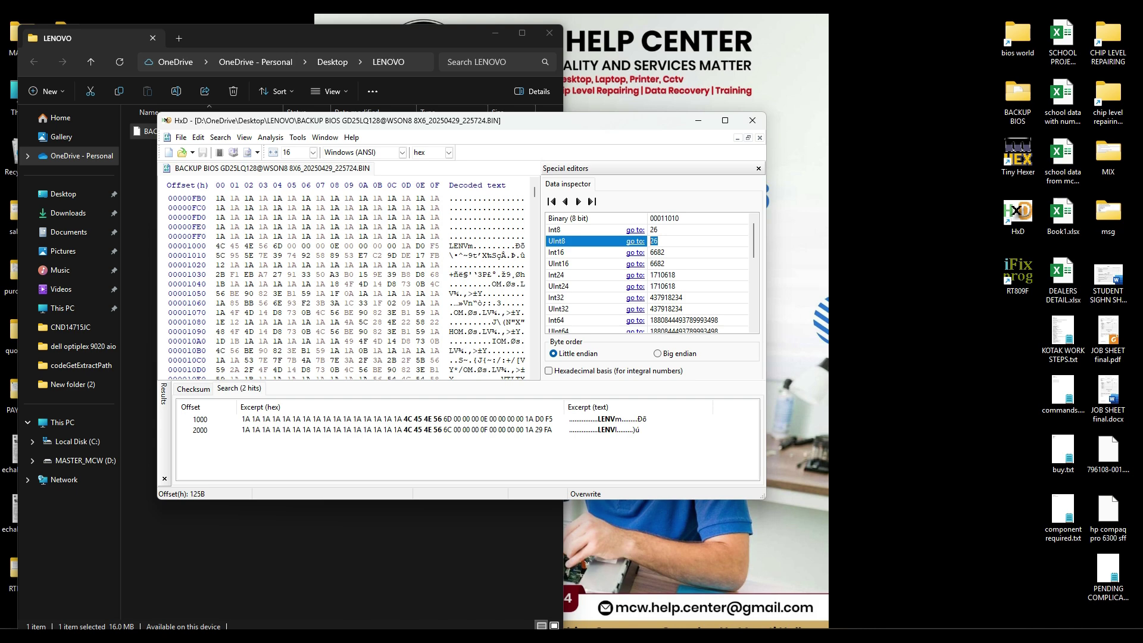
scroll(357, 284, "down", 2)
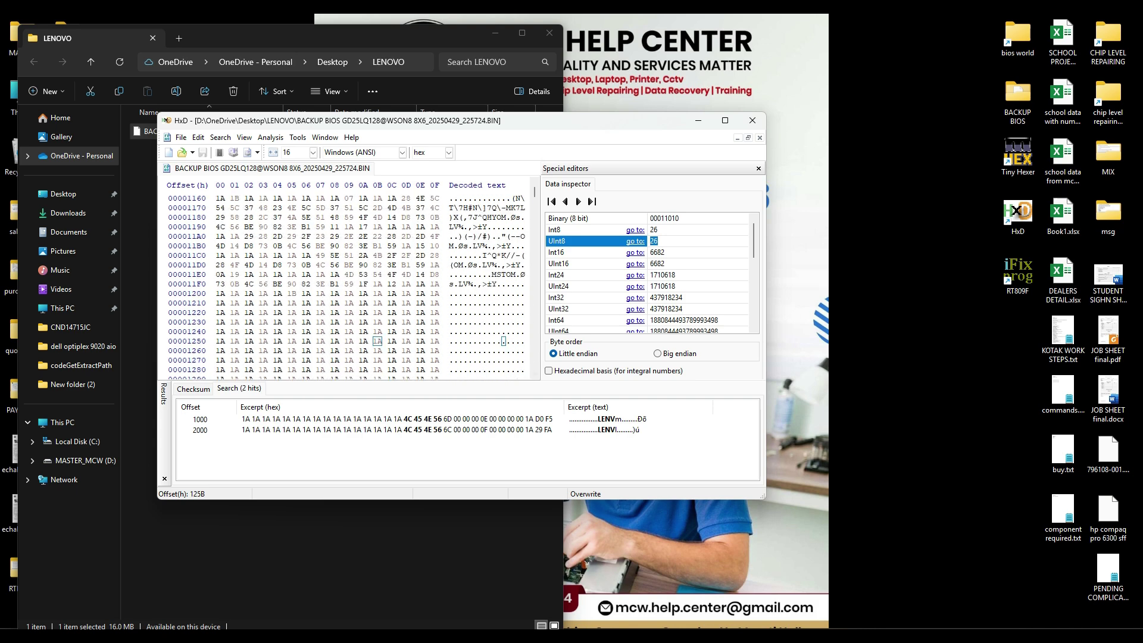
key("Right")
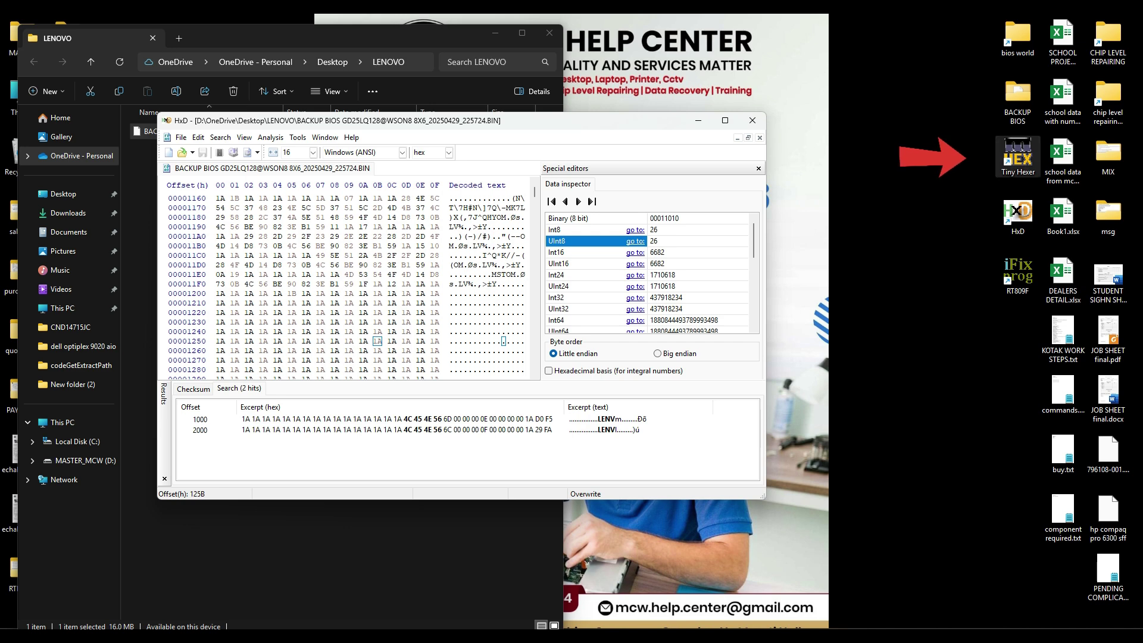
double_click(1018, 157)
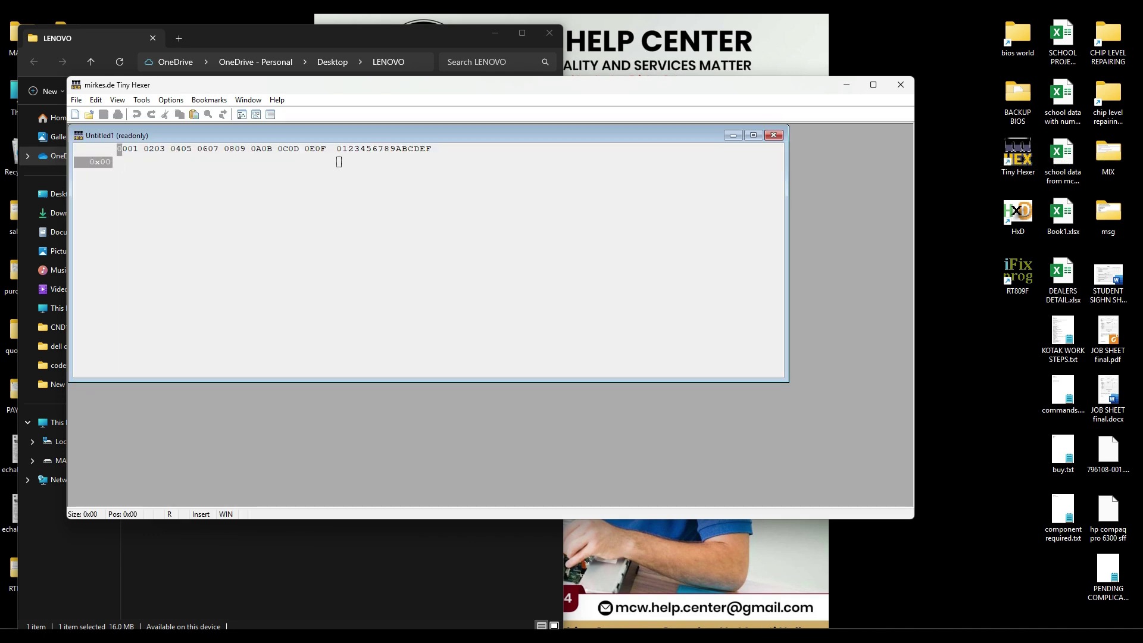
Step: Paste the clipboard as hex text into Untitled1, giving 0x1FA bytes starting 4C45 4E56
right_click(120, 162)
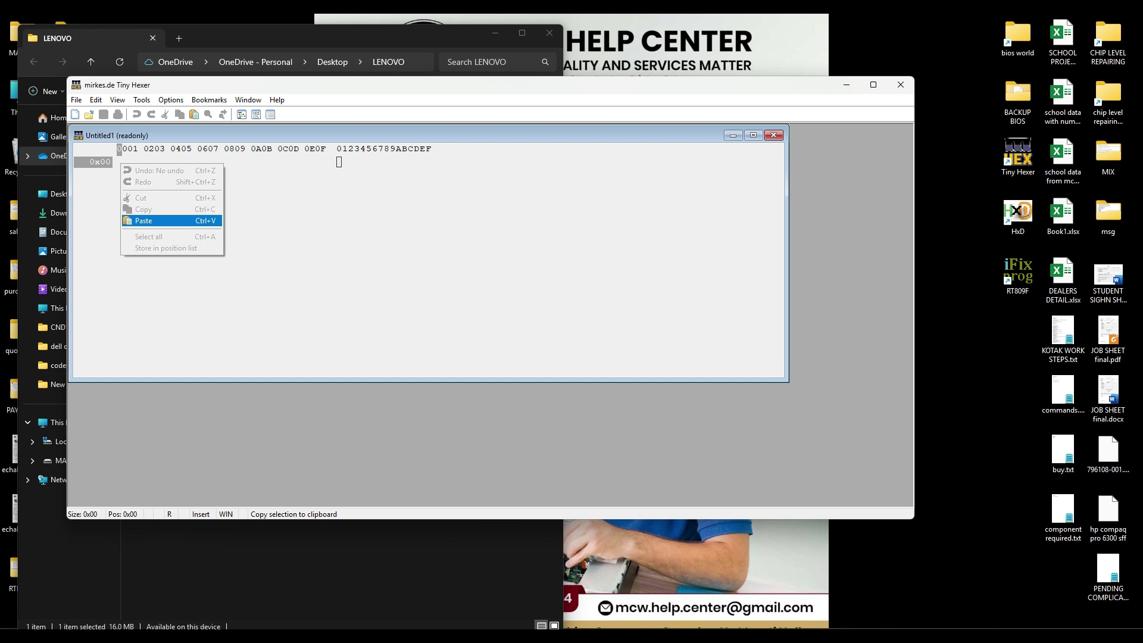
left_click(161, 221)
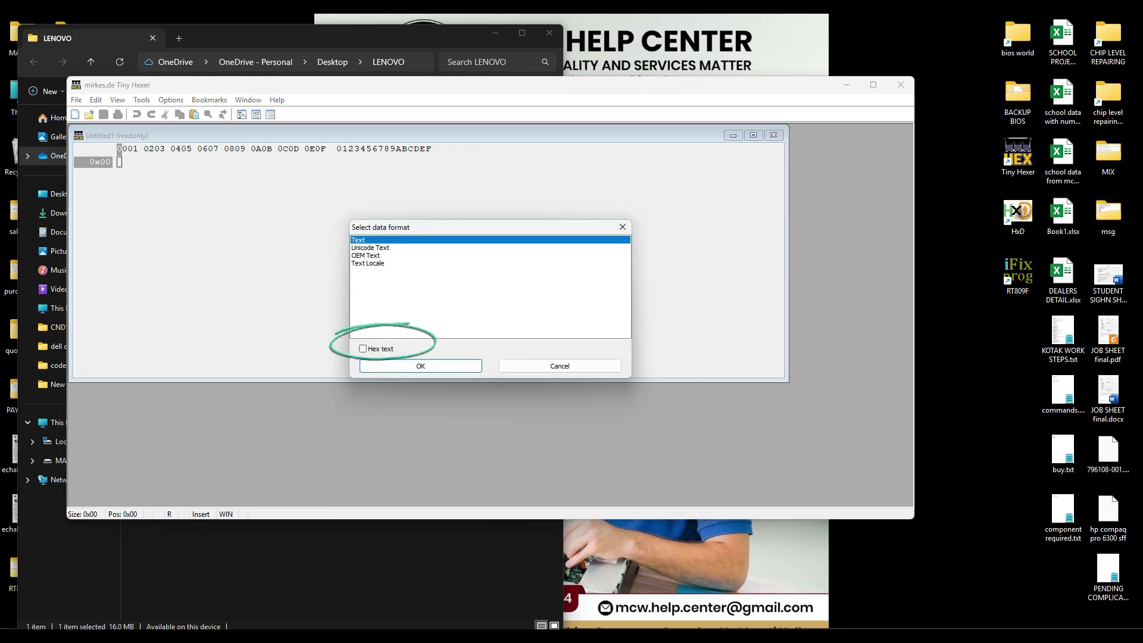
left_click(363, 349)
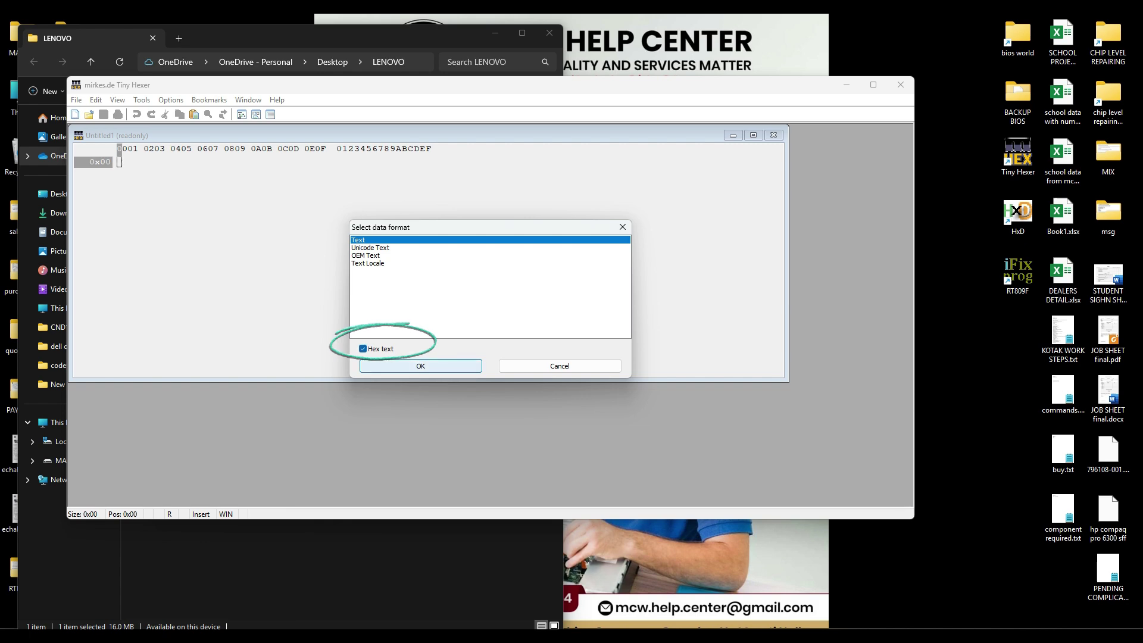
left_click(420, 366)
scroll(404, 365, "up", 5)
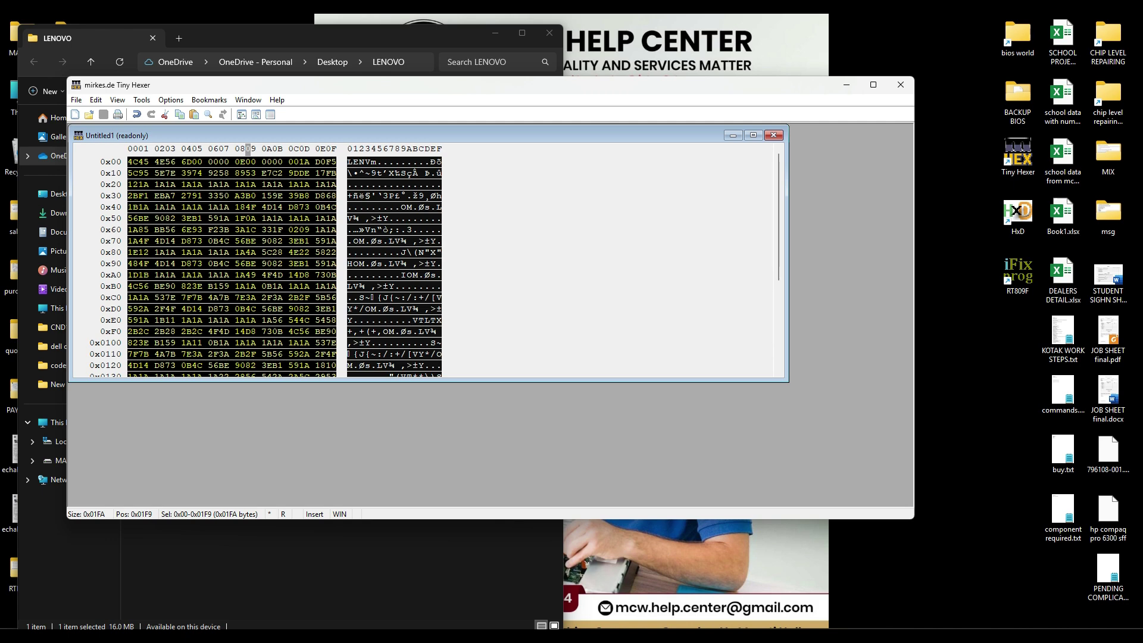
left_click(704, 590)
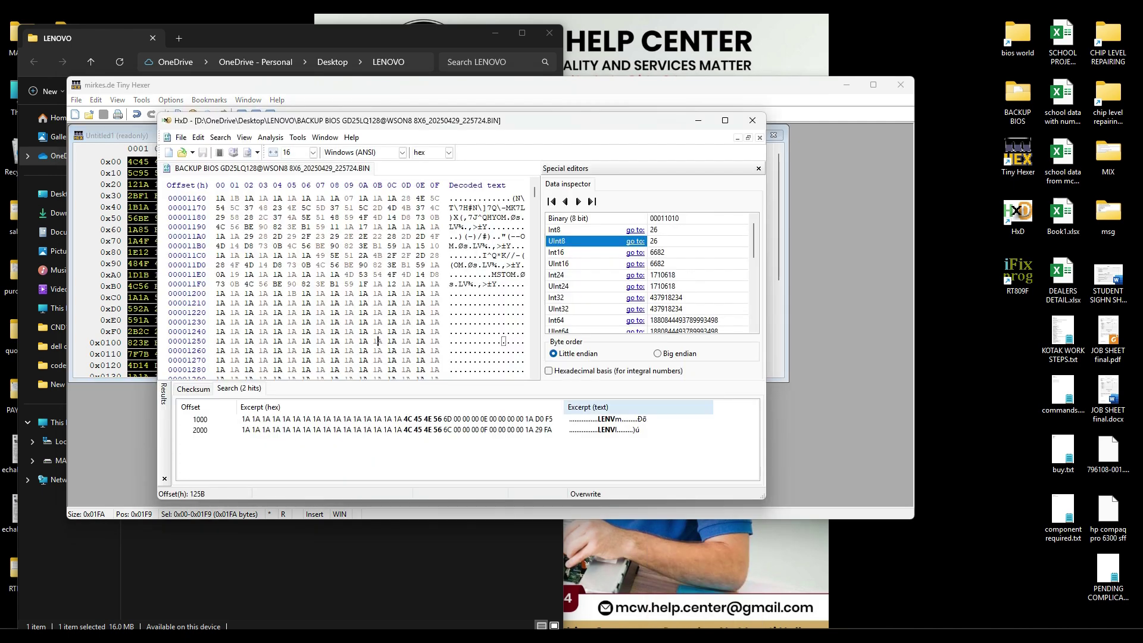
left_click_drag(583, 137, 833, 124)
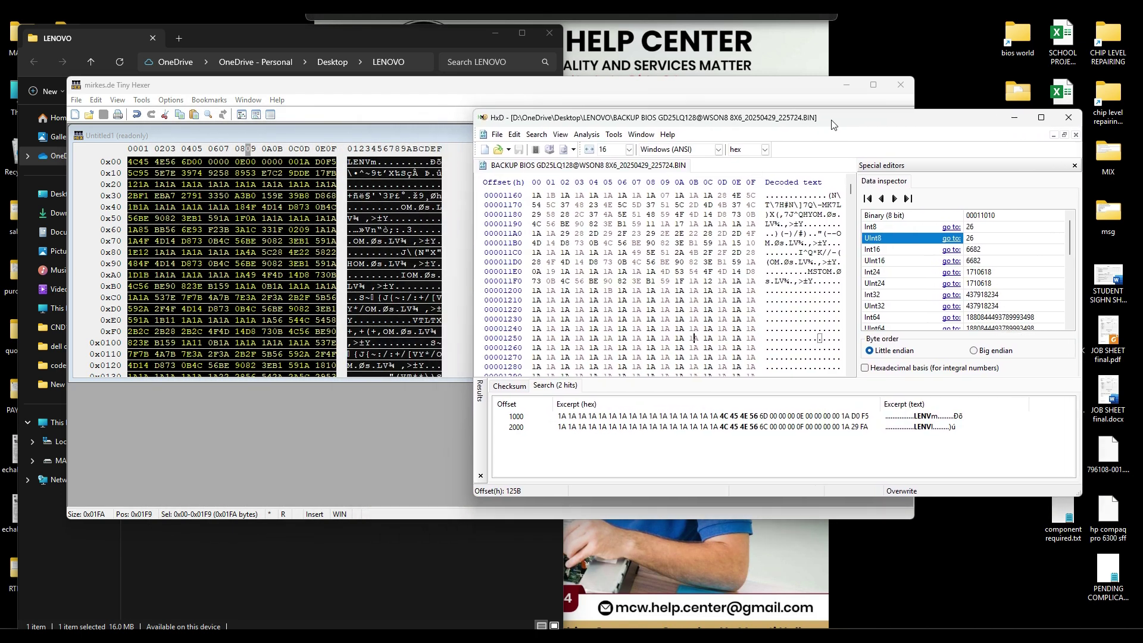
scroll(695, 338, "up", 20)
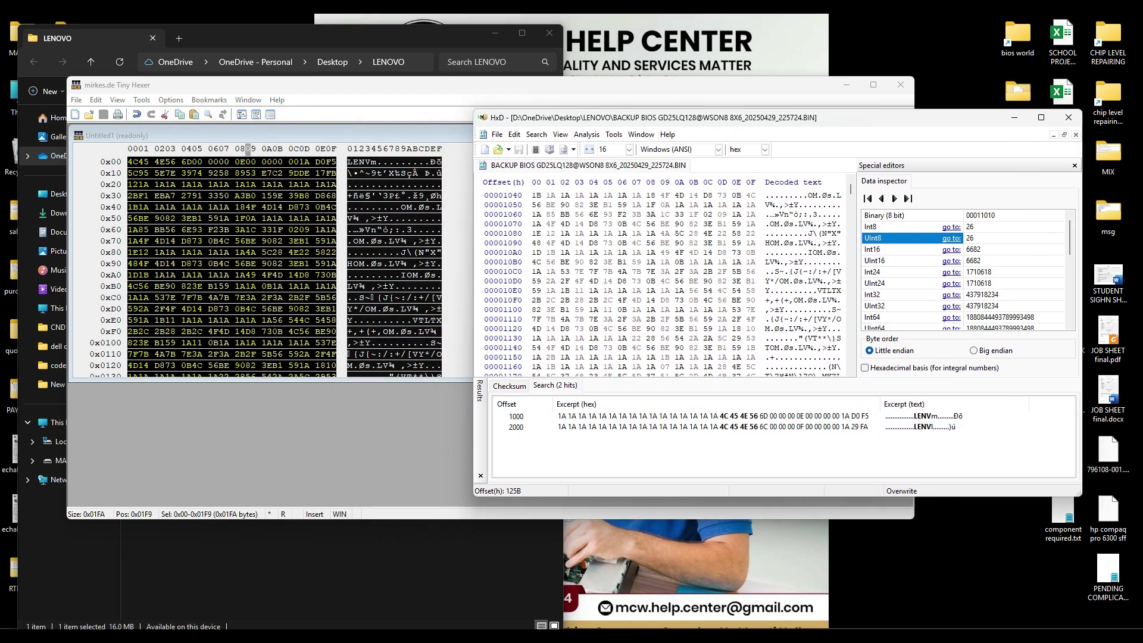
scroll(661, 280, "up", 11)
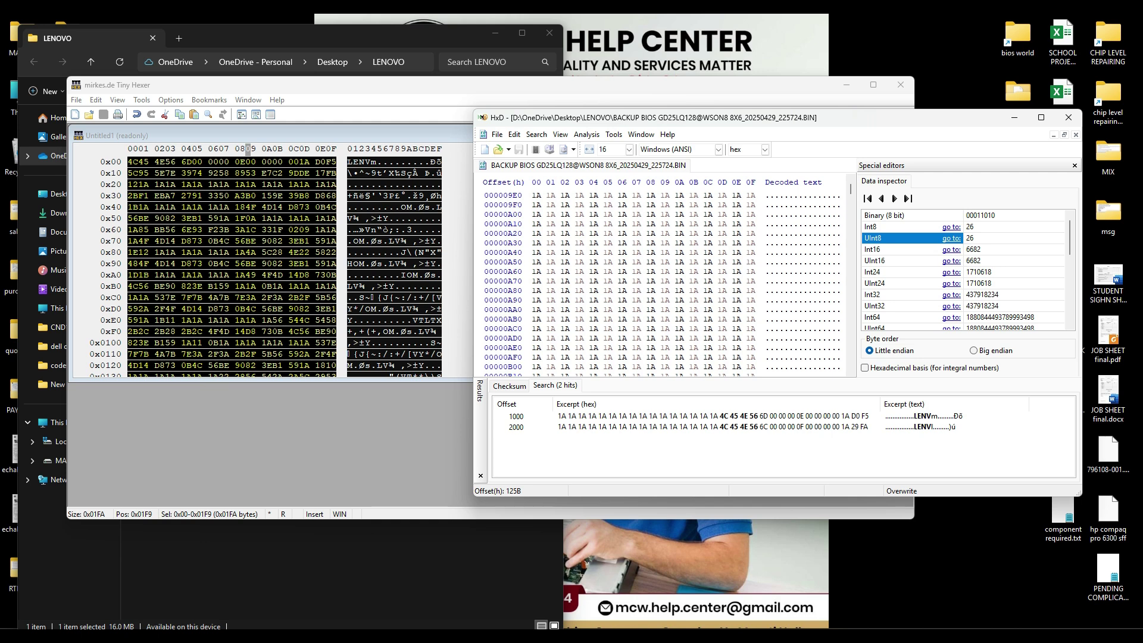
scroll(674, 284, "down", 20)
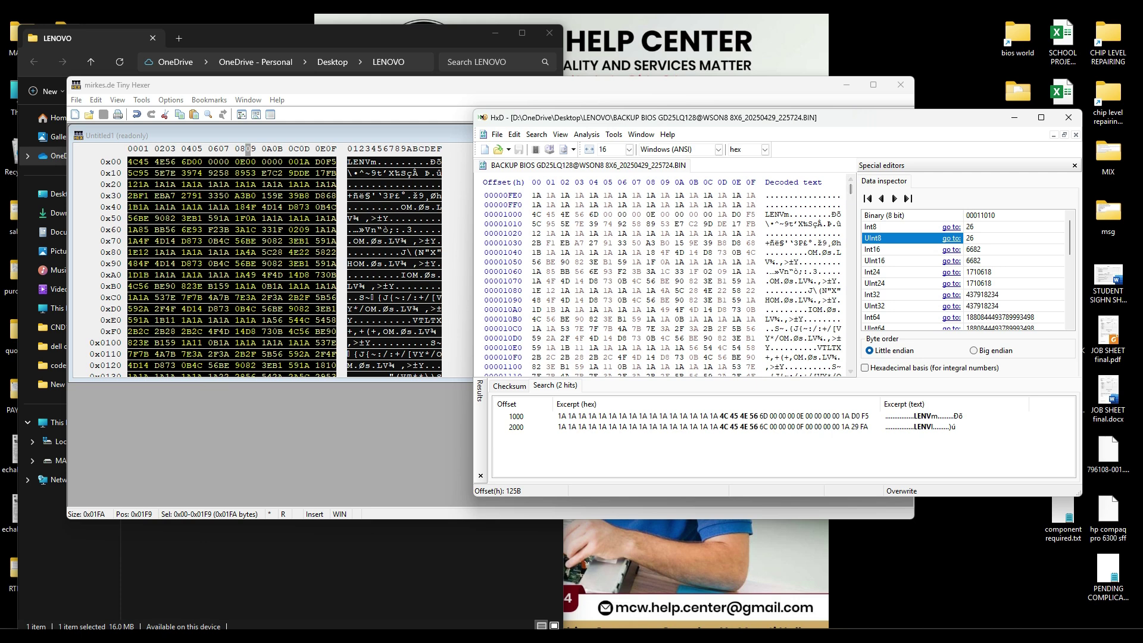
left_click(1015, 117)
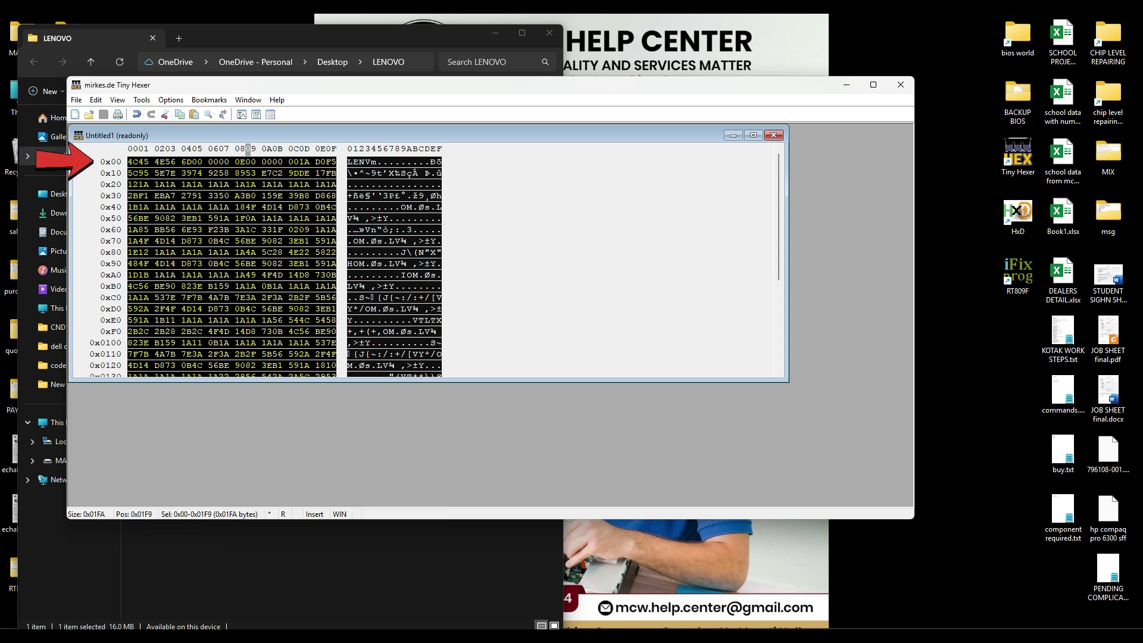
left_click(130, 162)
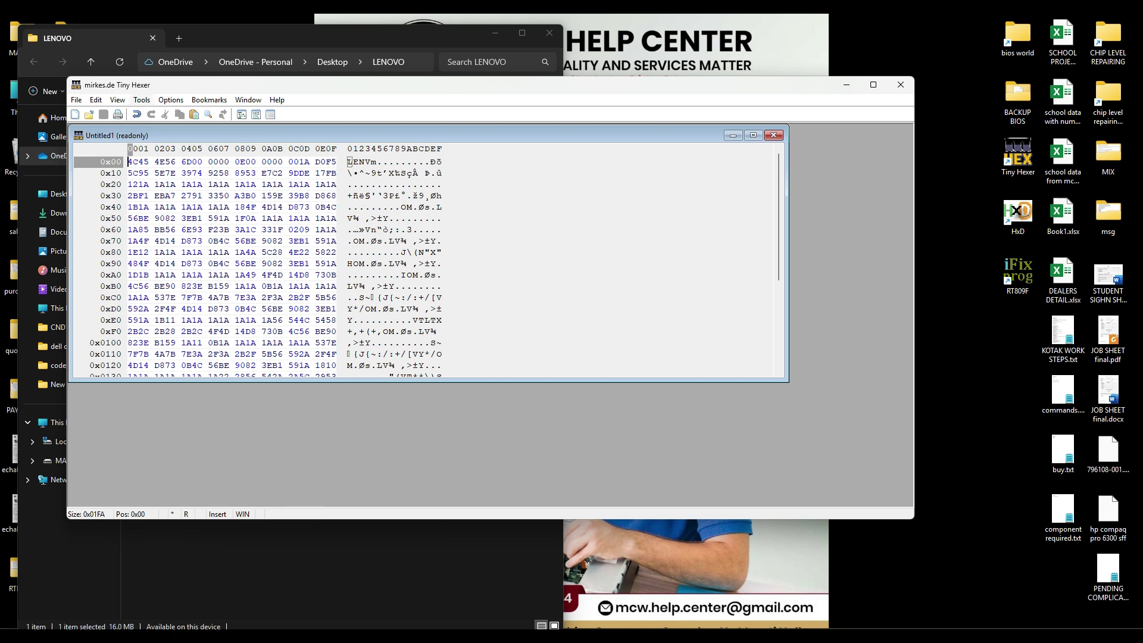
left_click(142, 99)
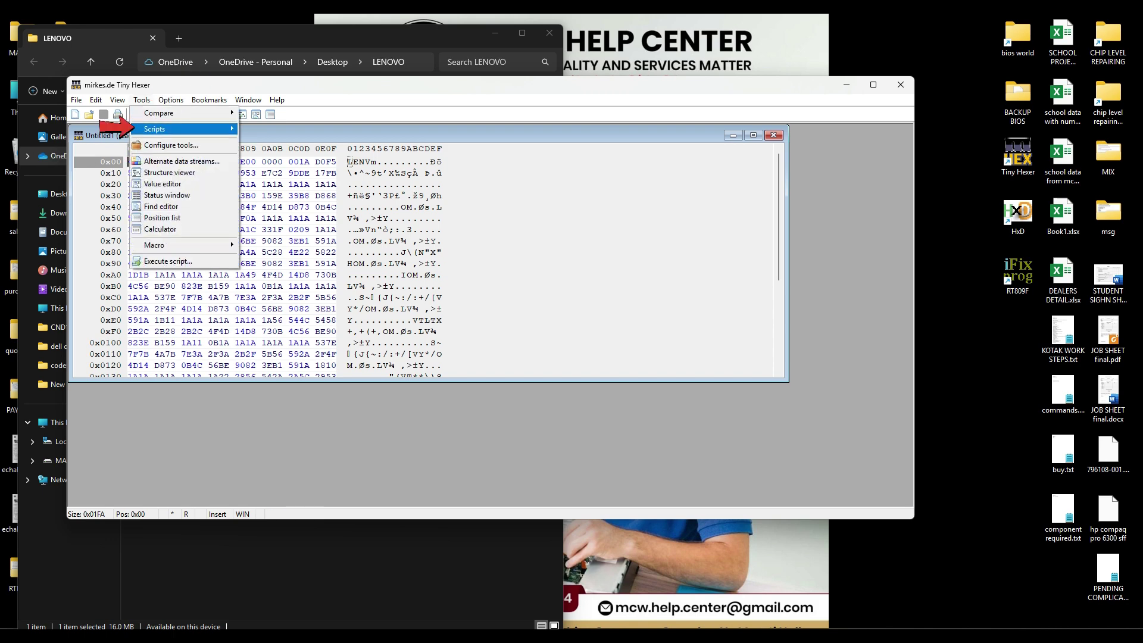
mouse_move(163, 129)
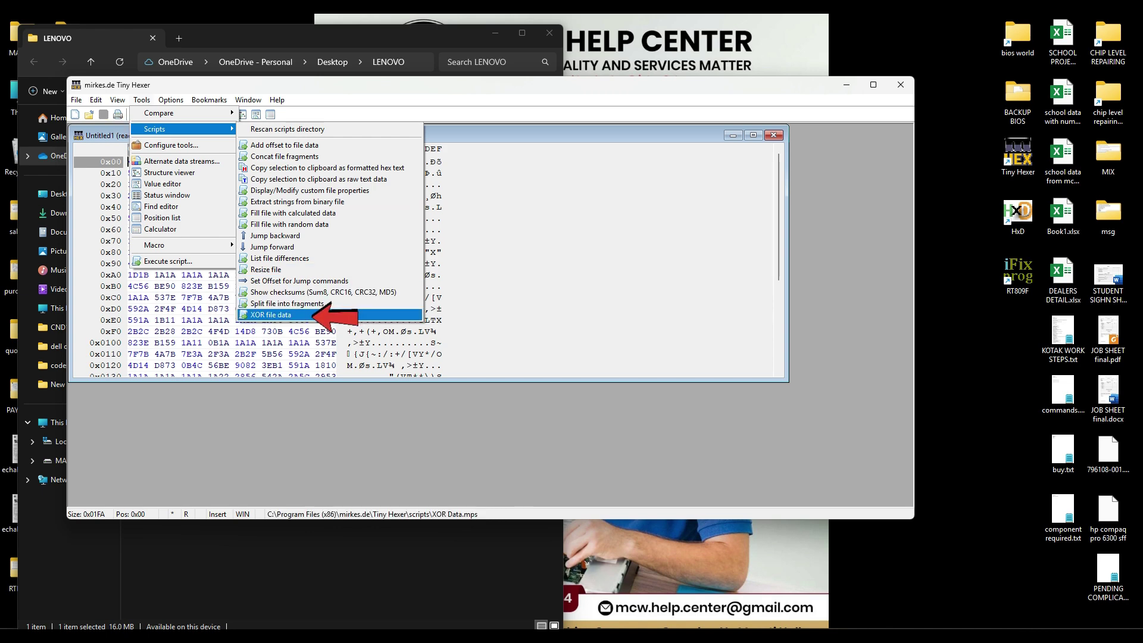
left_click(271, 315)
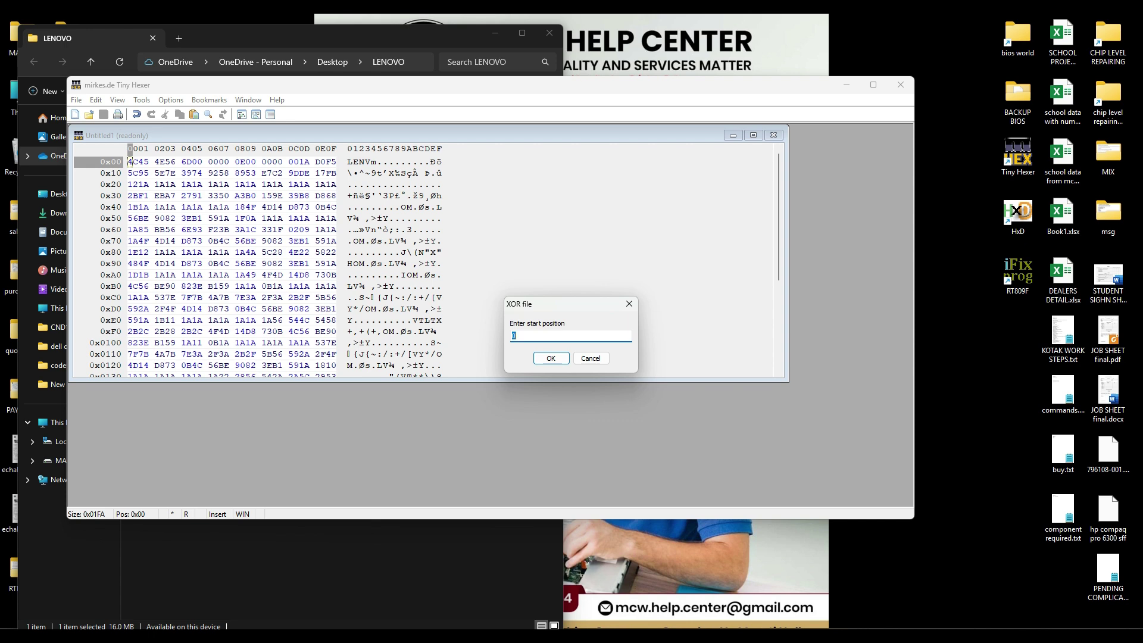
left_click(590, 358)
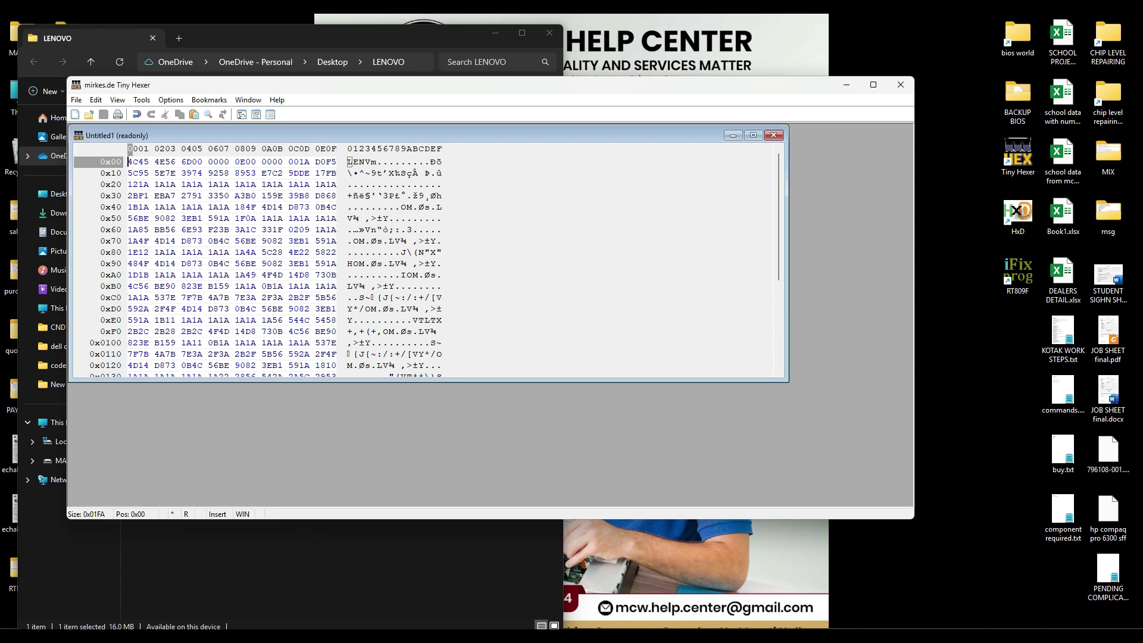
left_click_drag(130, 252, 136, 253)
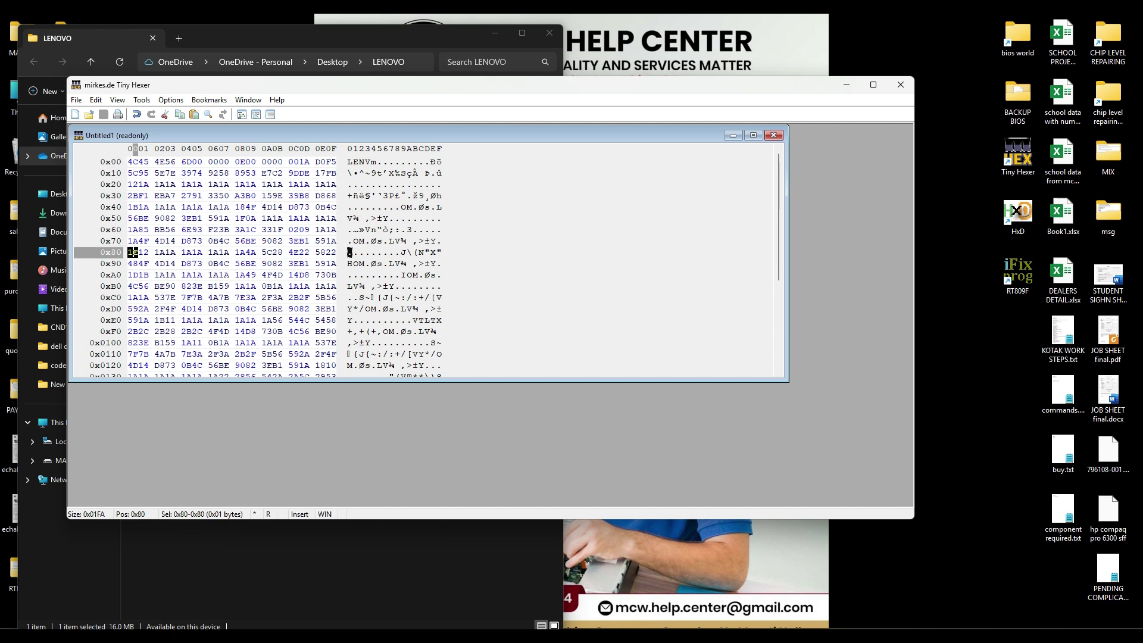
left_click(142, 100)
mouse_move(179, 129)
left_click(280, 315)
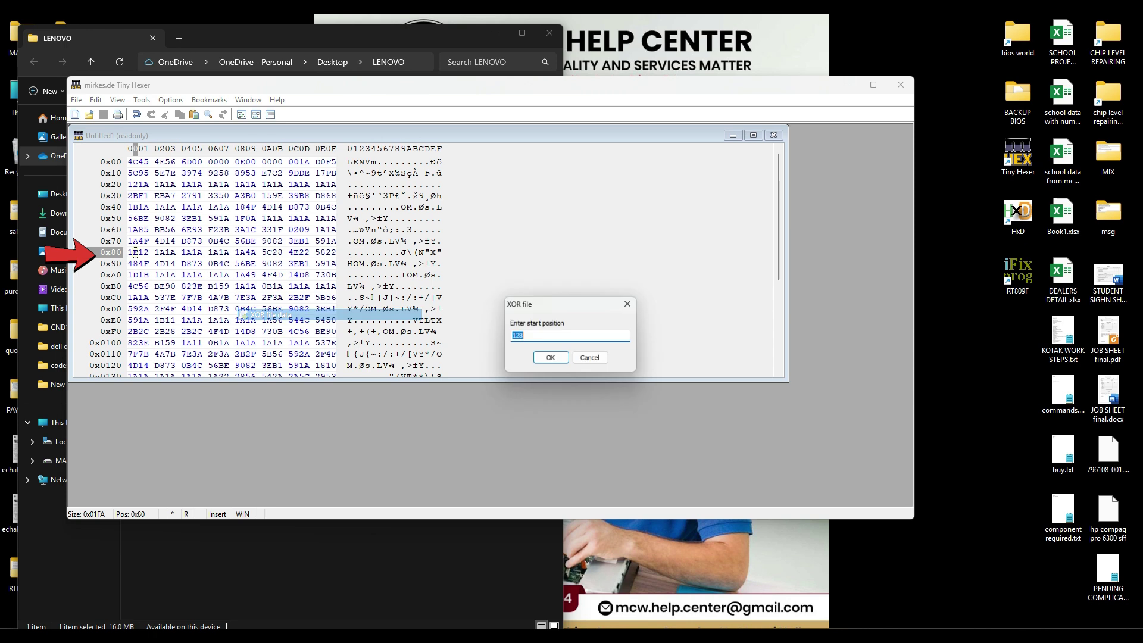
left_click(527, 335)
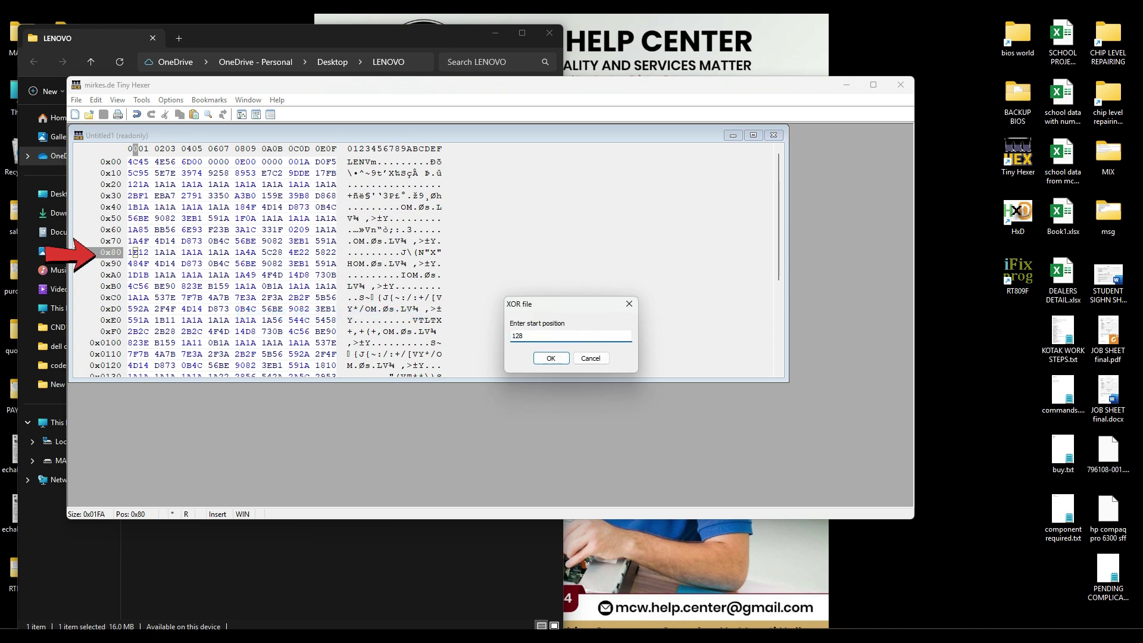
left_click(551, 358)
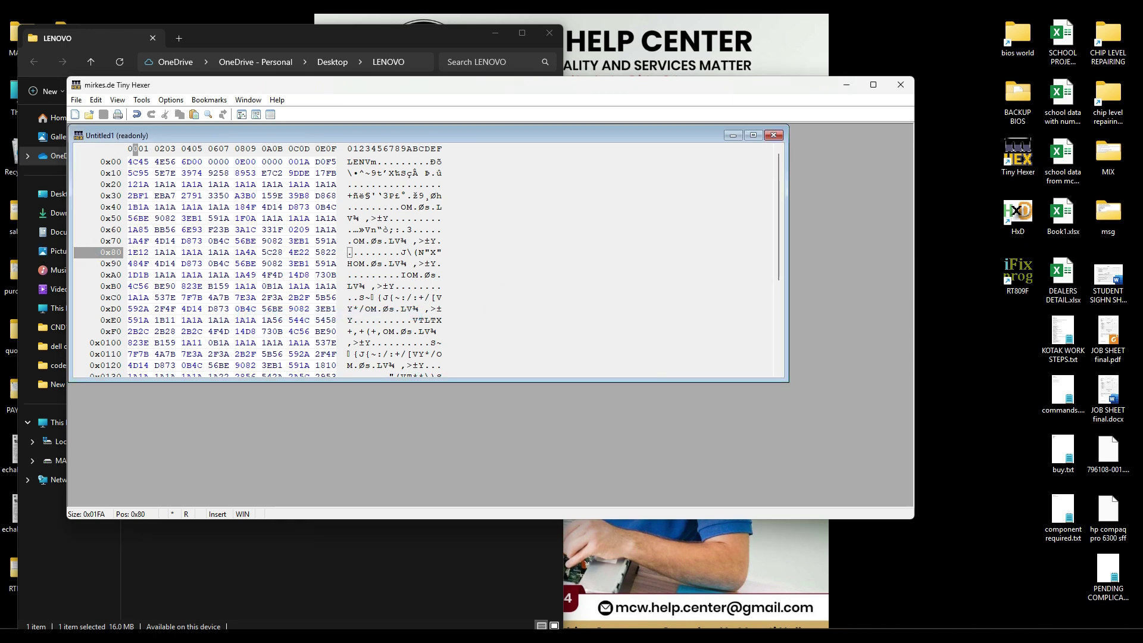
left_click(129, 161)
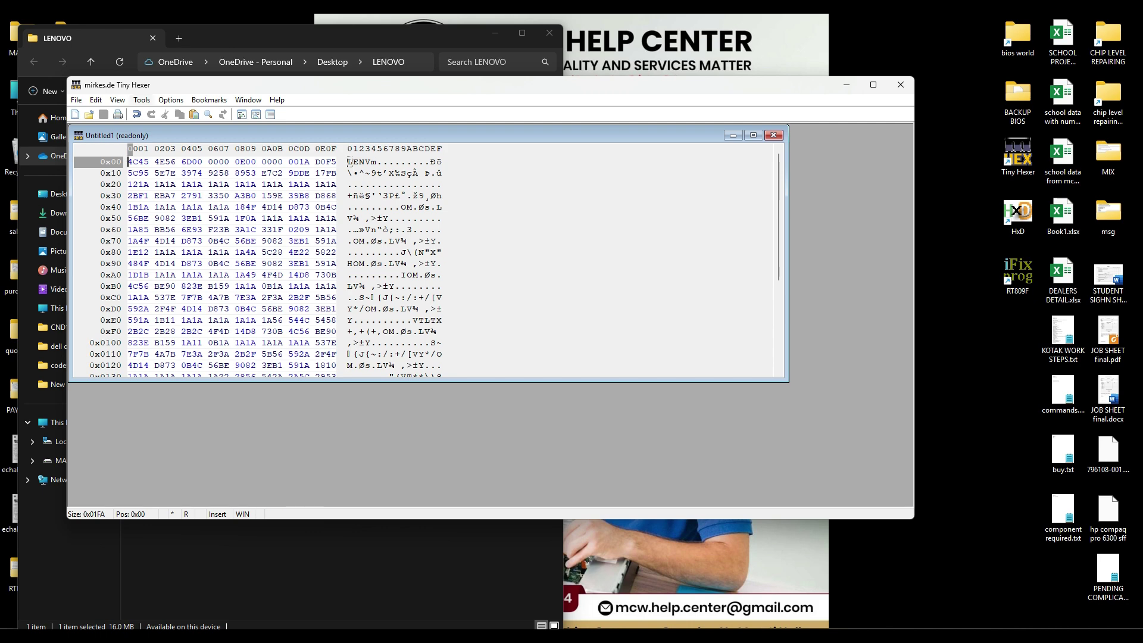
left_click(141, 99)
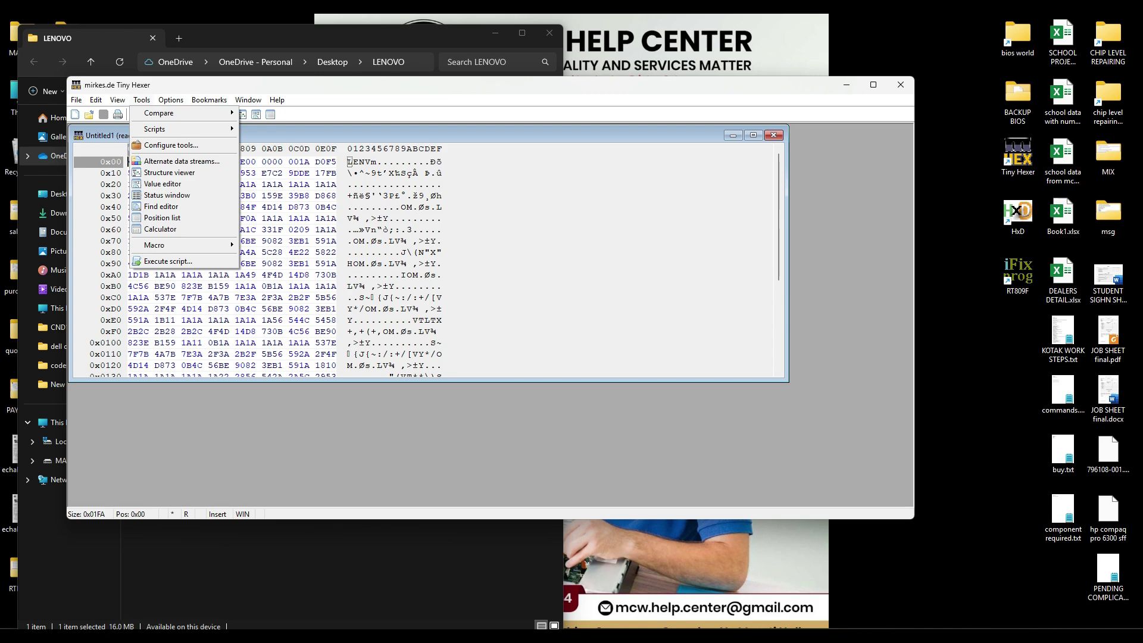
Step: Start the XOR file data script with start 0 and count 506, then return to HxD
mouse_move(154, 130)
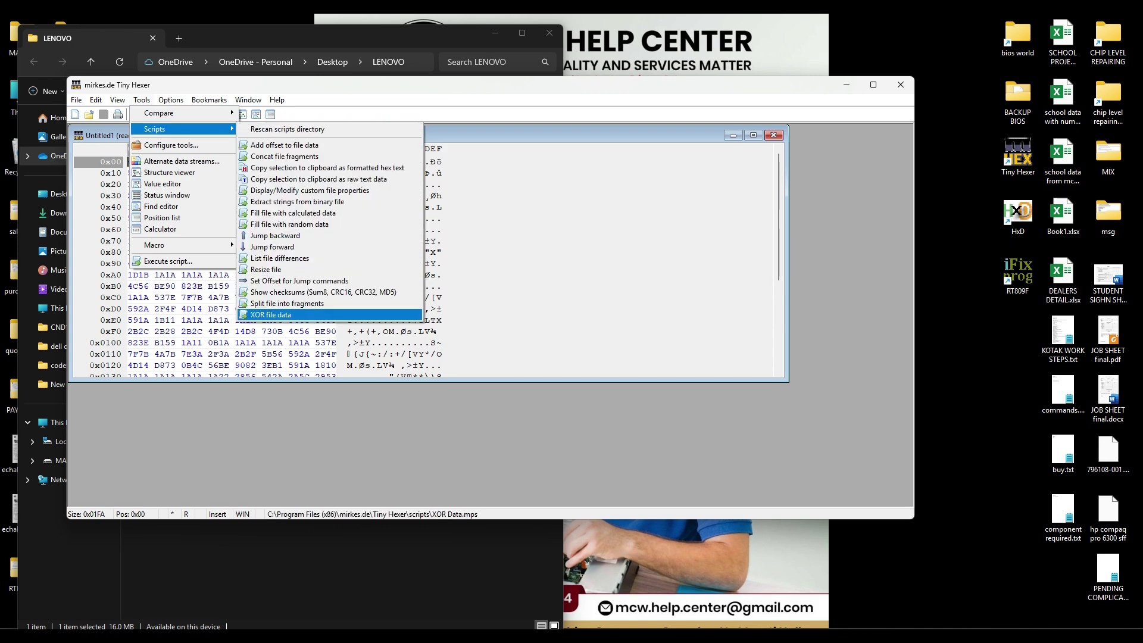
left_click(271, 314)
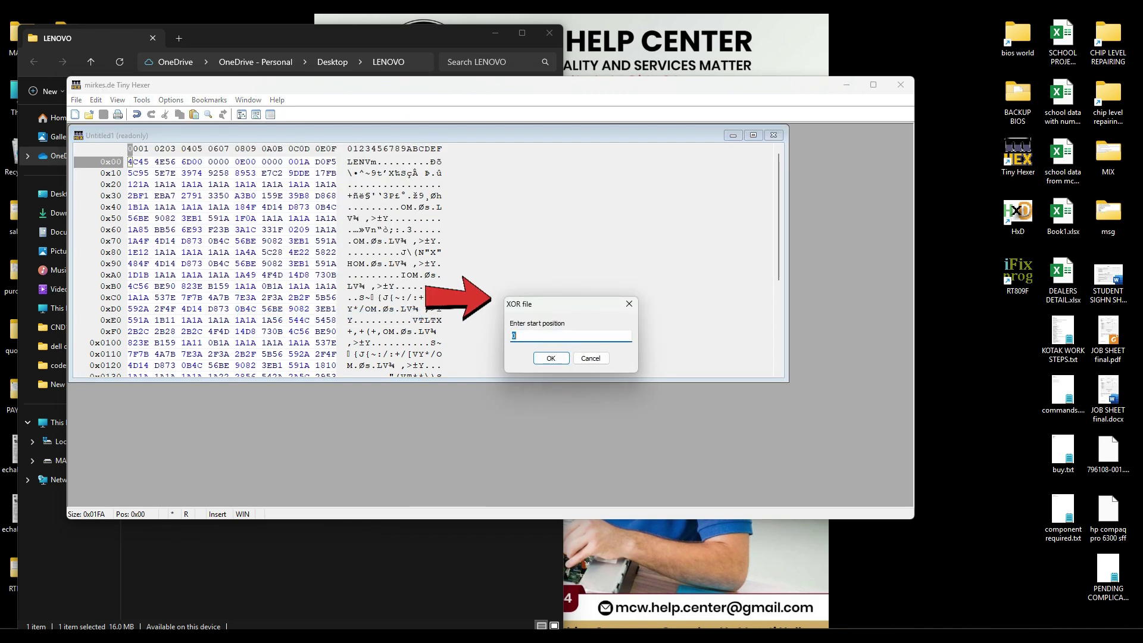
left_click_drag(574, 309, 562, 256)
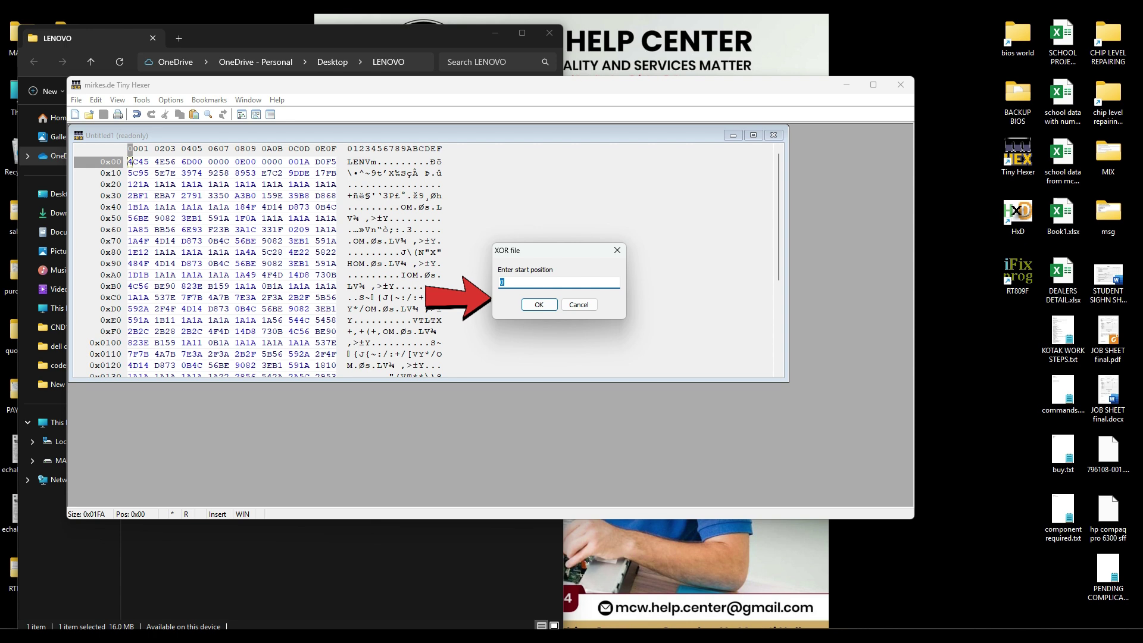
key("Return")
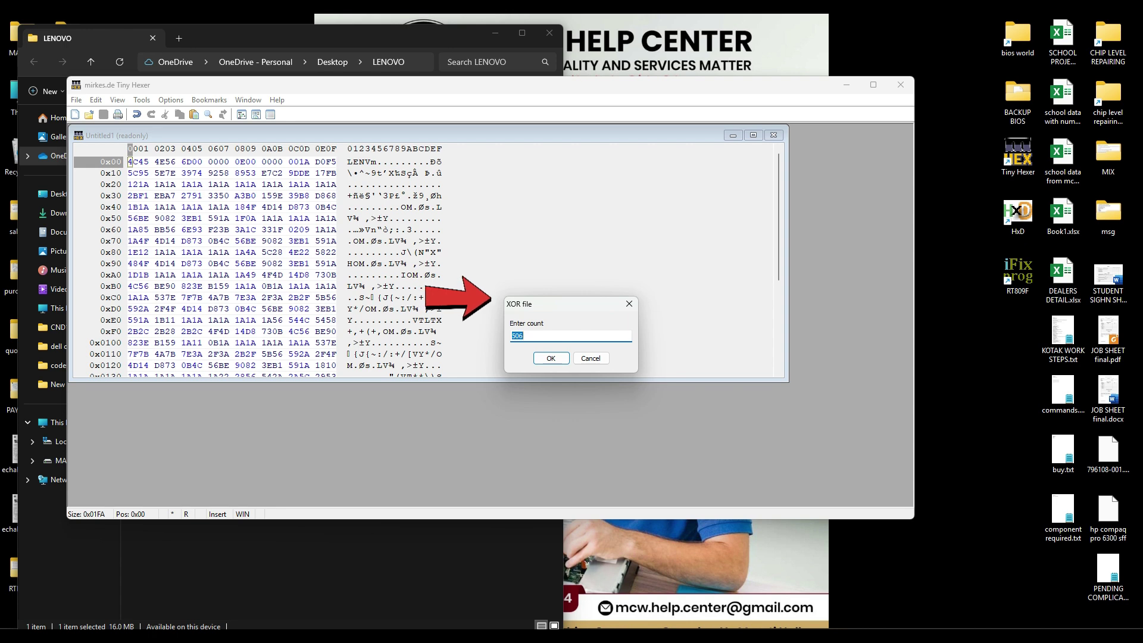
key("Return")
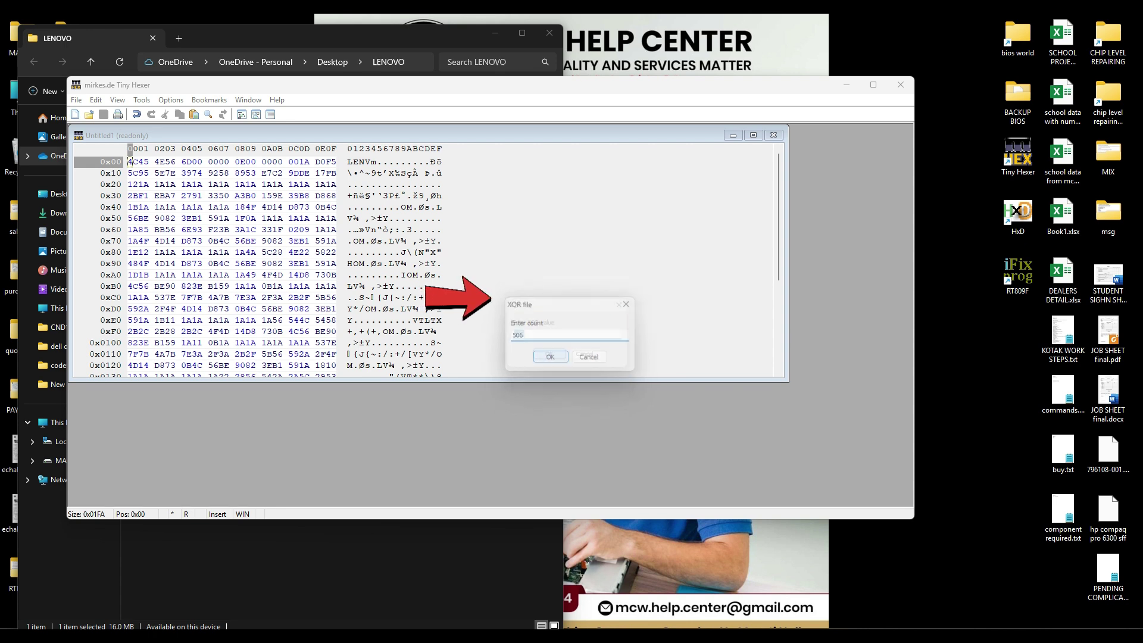
left_click_drag(581, 307, 567, 263)
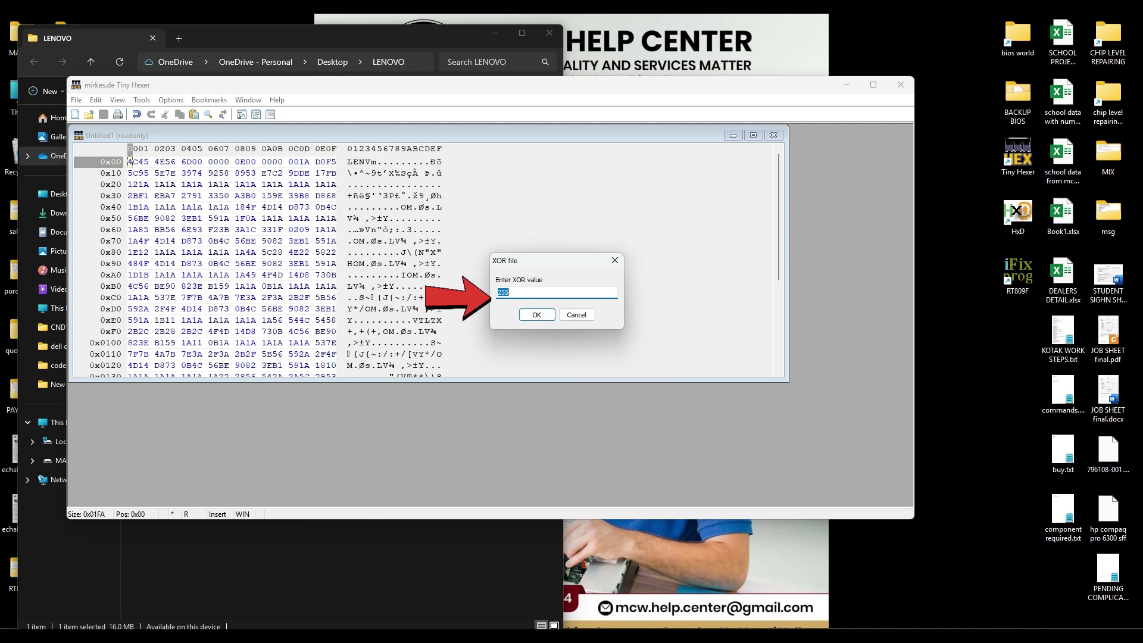
key("alt+Tab")
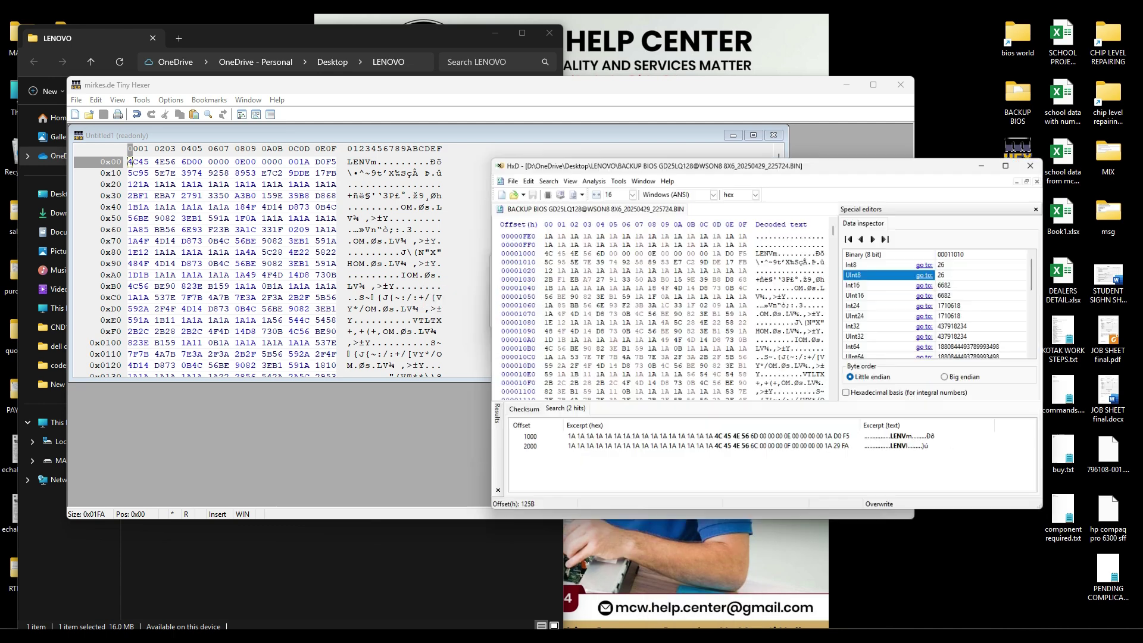
scroll(694, 309, "down", 9)
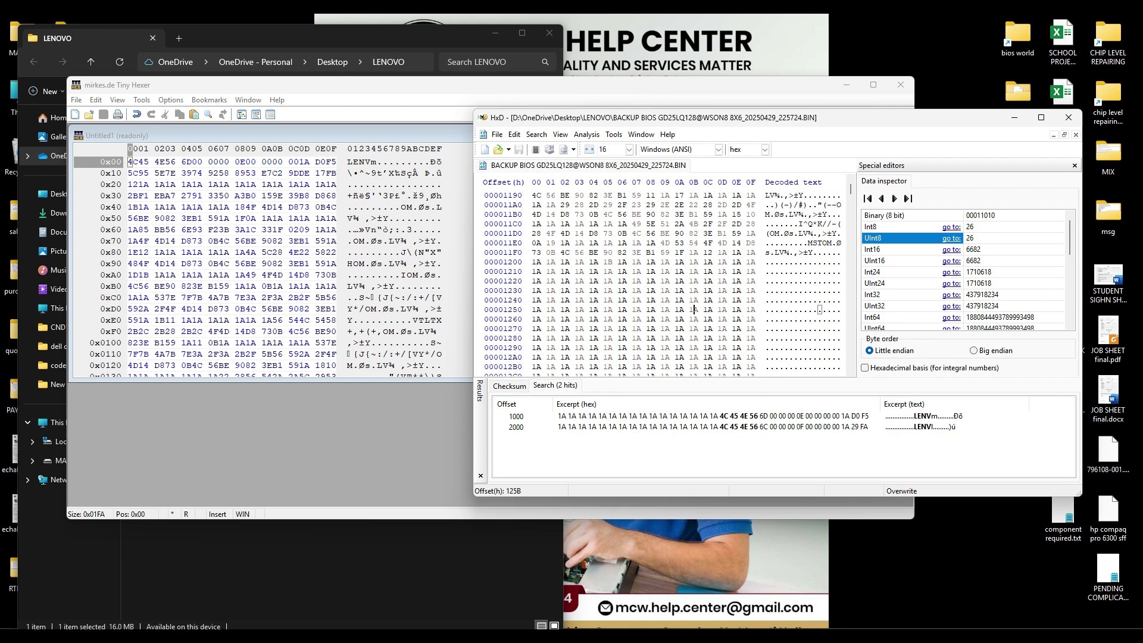
Step: Confirm a 1A filler byte reads 26 in HxD, then select Tiny Hexer's default XOR value 255
key("Up")
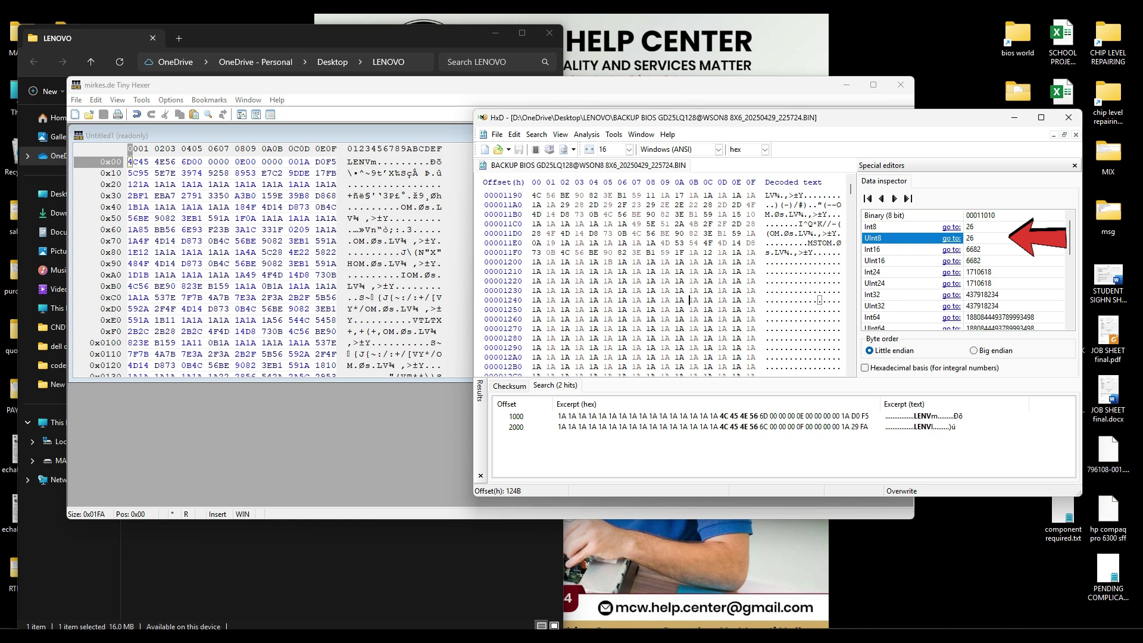
left_click(736, 214)
left_click(815, 357)
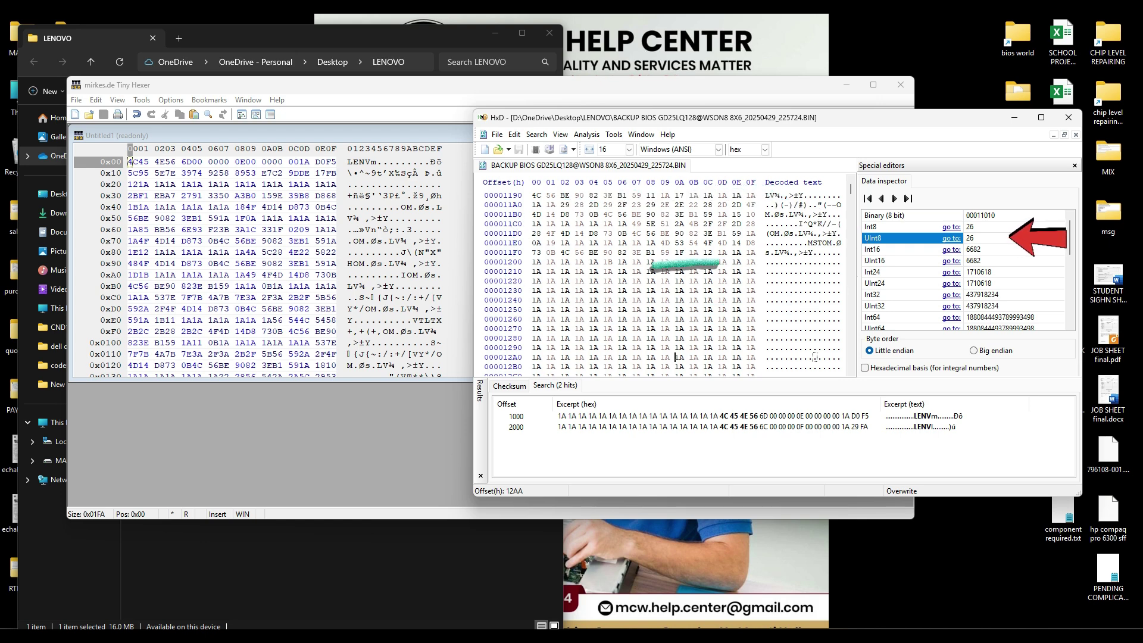
left_click(679, 281)
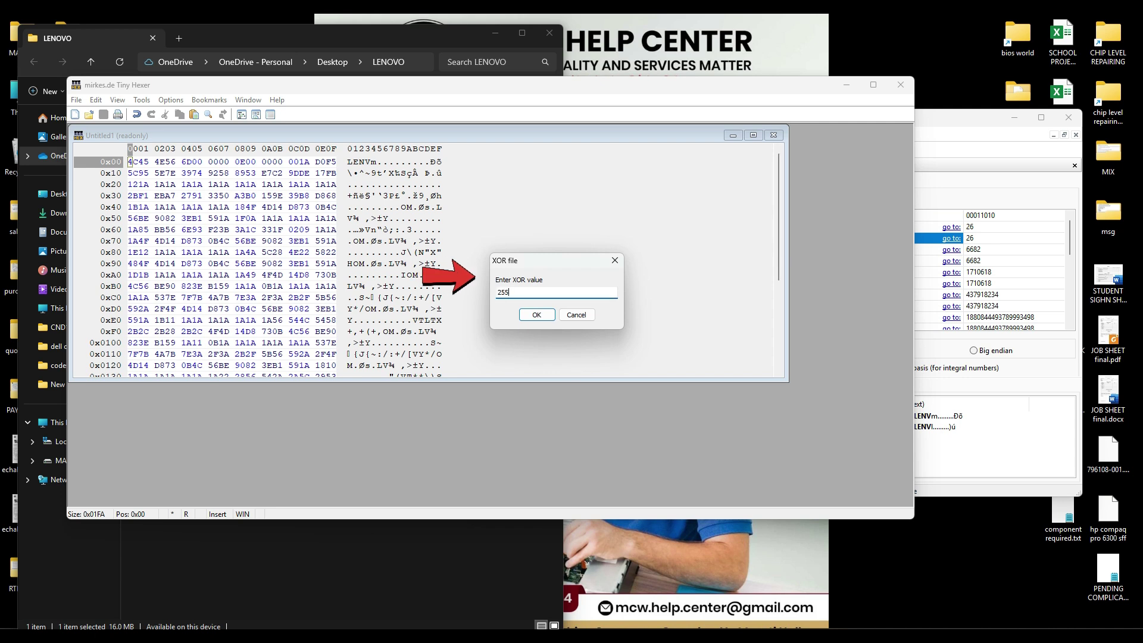
key("ctrl+a")
Step: XOR the block with 26 and maximize the data window to reveal the IdeaPad 5 15ALC05 text
type("26")
key("Return")
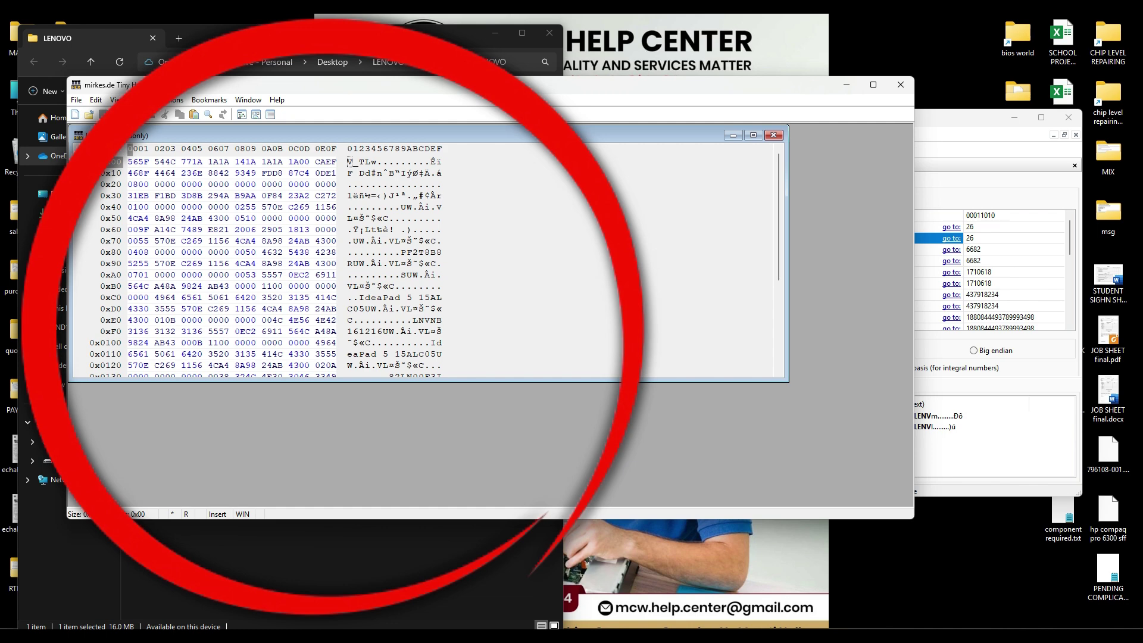
left_click_drag(428, 380, 429, 505)
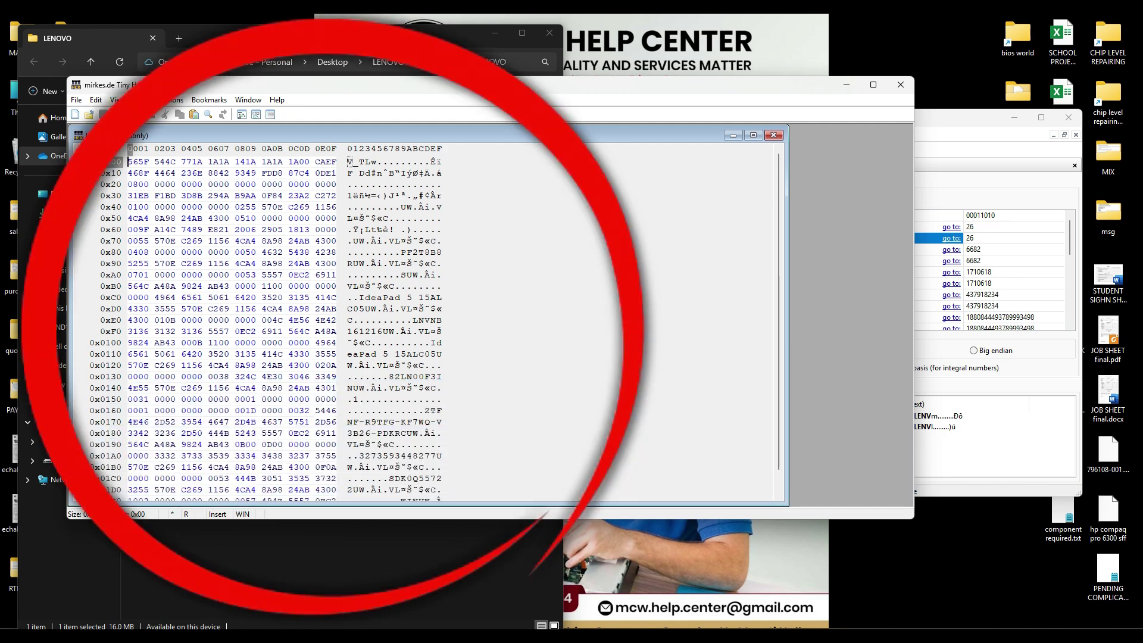
scroll(435, 327, "down", 1)
left_click(753, 136)
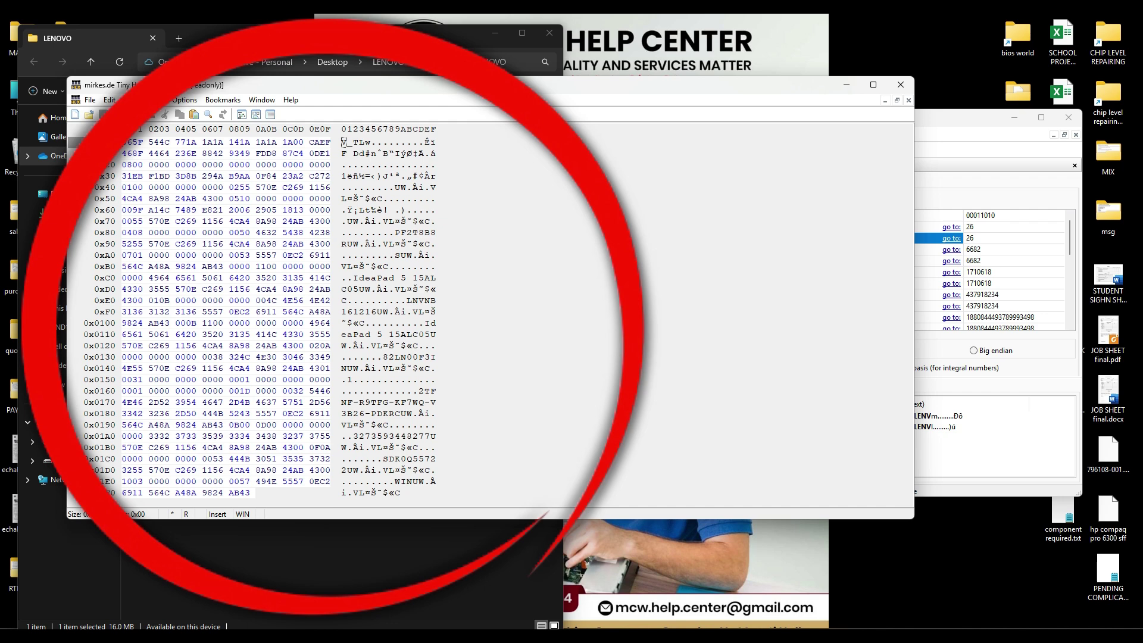
Step: Select the eight serial-number bytes (0x89–0x90) in Tiny Hexer's decoded data
left_click(397, 233)
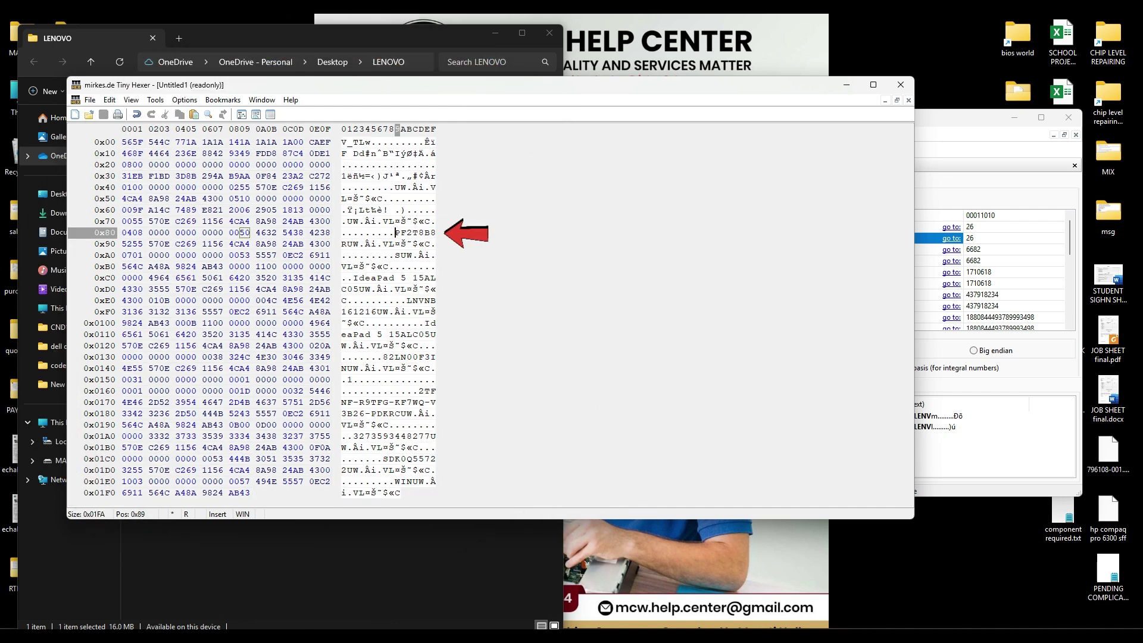
key("shift+Right")
key("shift+Right")
key("shift+Right")
key("shift+Right")
key("shift+Right")
key("shift+Right")
key("shift+Right")
key("shift+Right")
key("shift+Right")
key("shift+Right")
key("shift+Right")
key("shift+Left")
key("shift+Left")
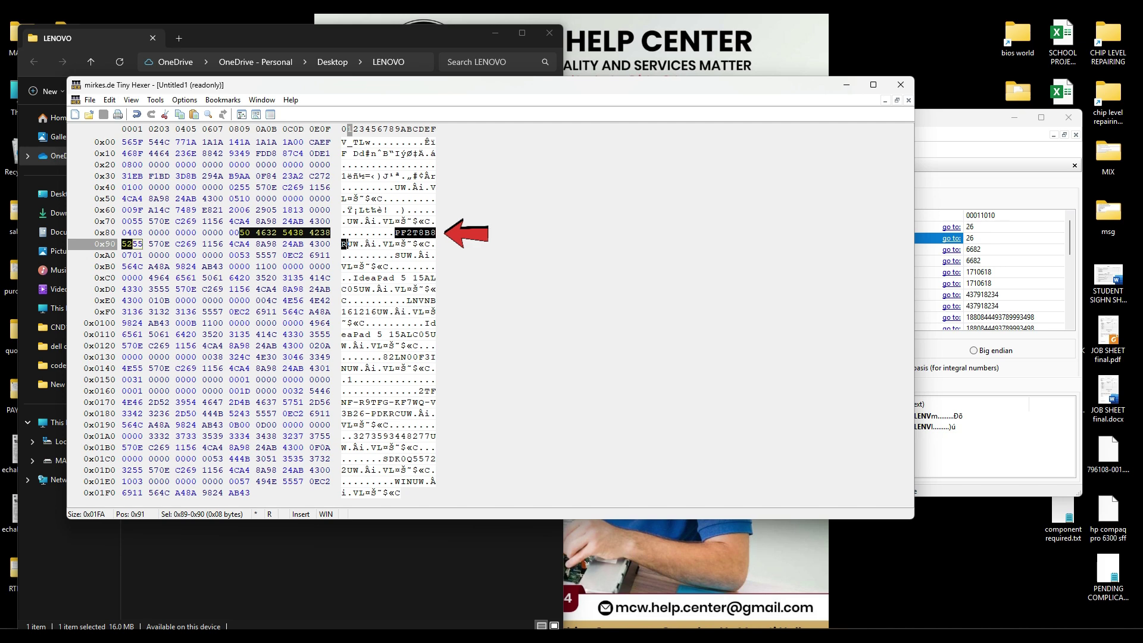
Step: Note the laptop's serial number in a Run box, fixing a typo, and select the entry
key("super+r")
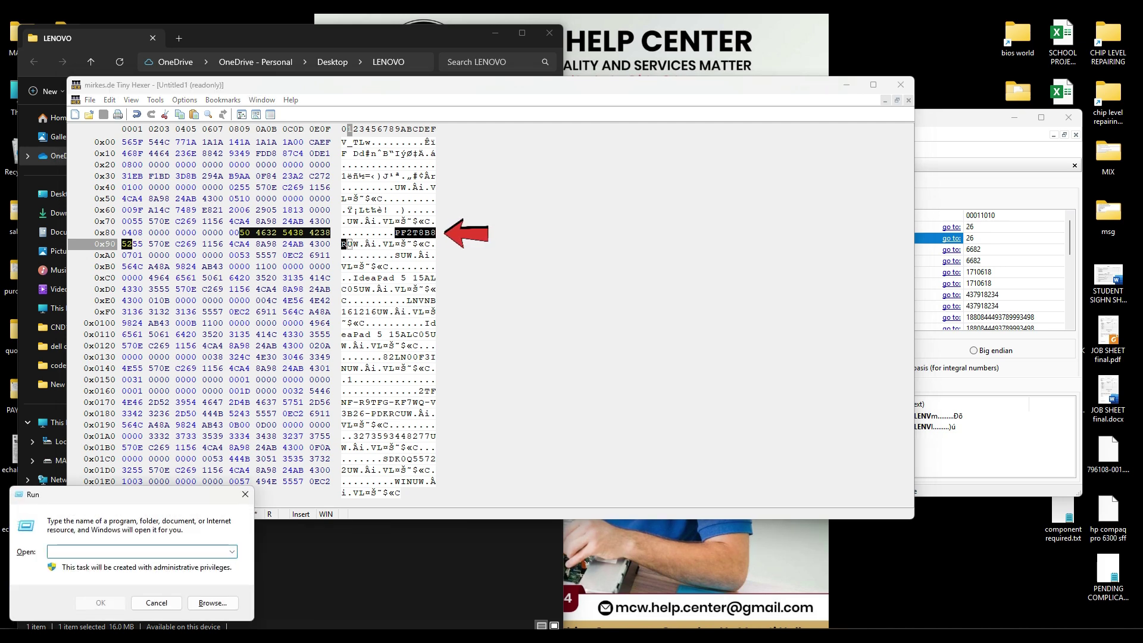
key("ctrl+a")
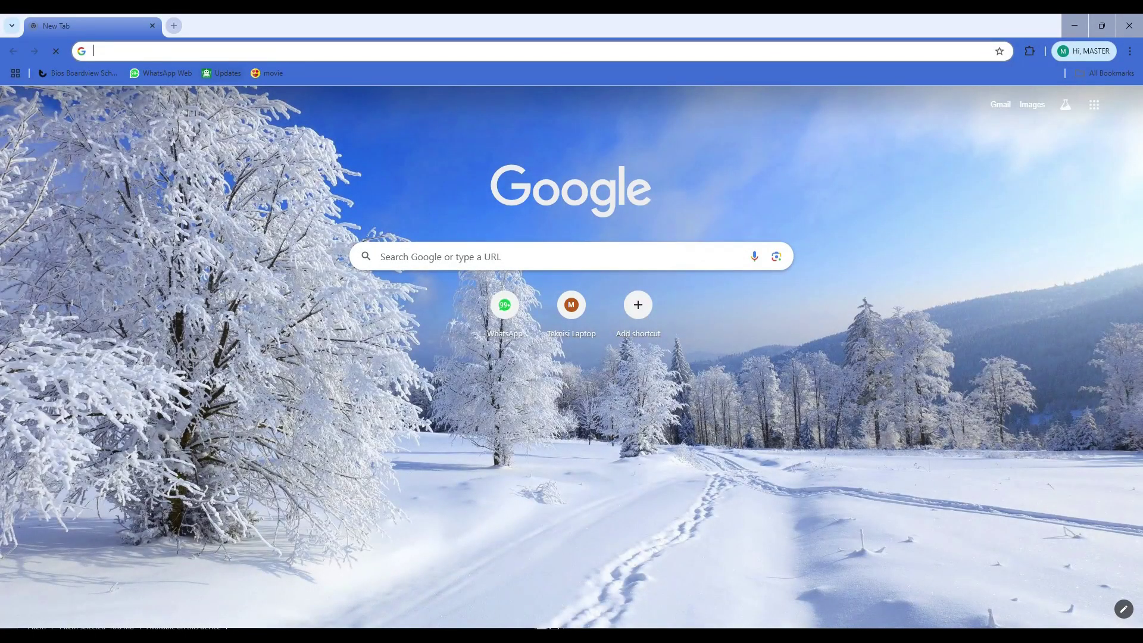
Step: Search Google for 'SUPPORT LEN' using the Lenovo support drivers suggestion
type("SUPPORT")
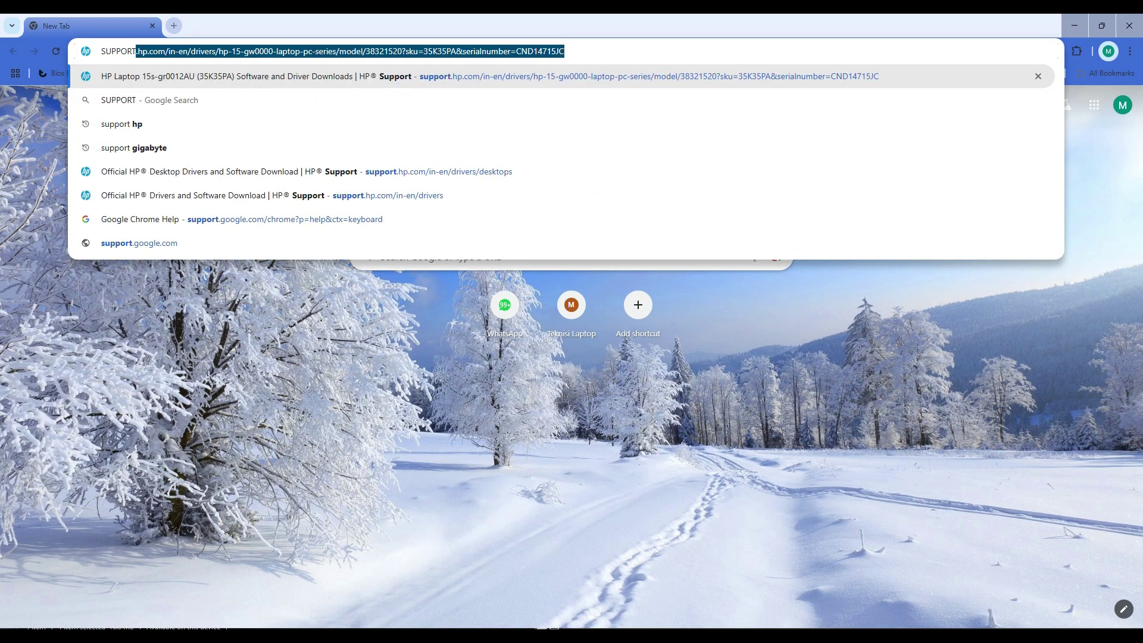
type(" LEN")
key("Down")
key("Return")
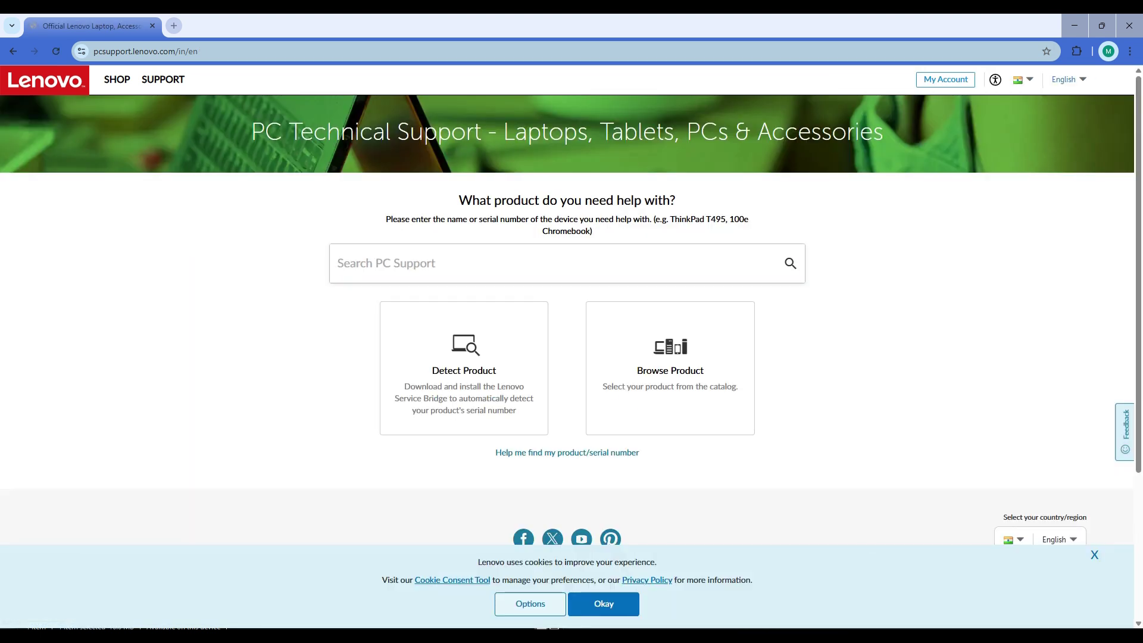
Step: Copy the serial from the Run box and search it in Search PC Support
key("super+r")
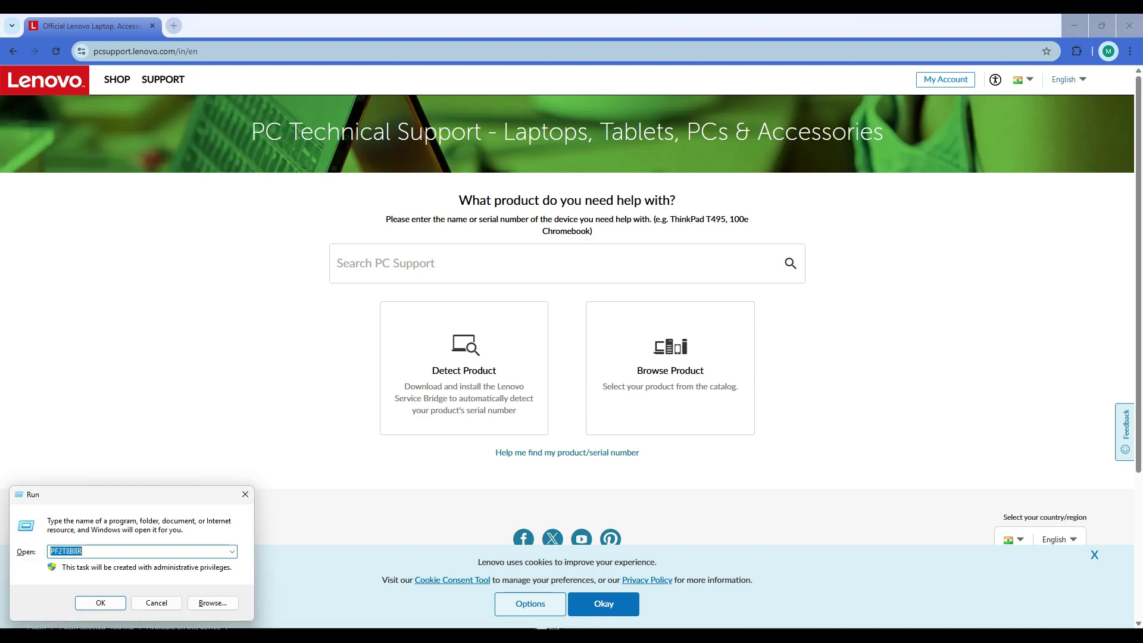
right_click(67, 553)
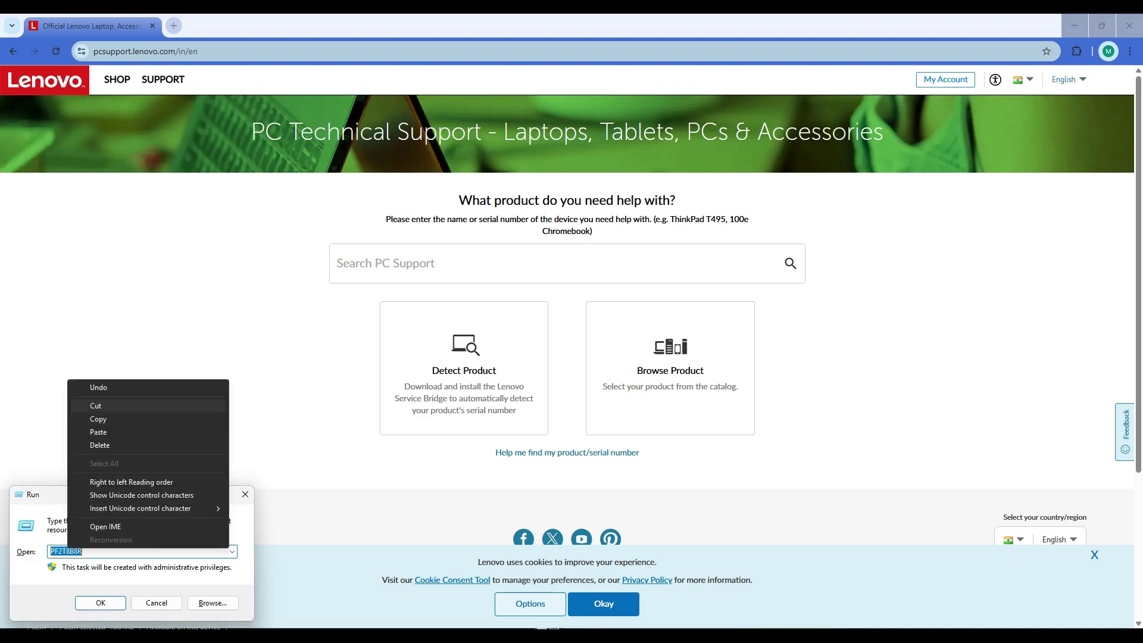
left_click(119, 419)
left_click(452, 263)
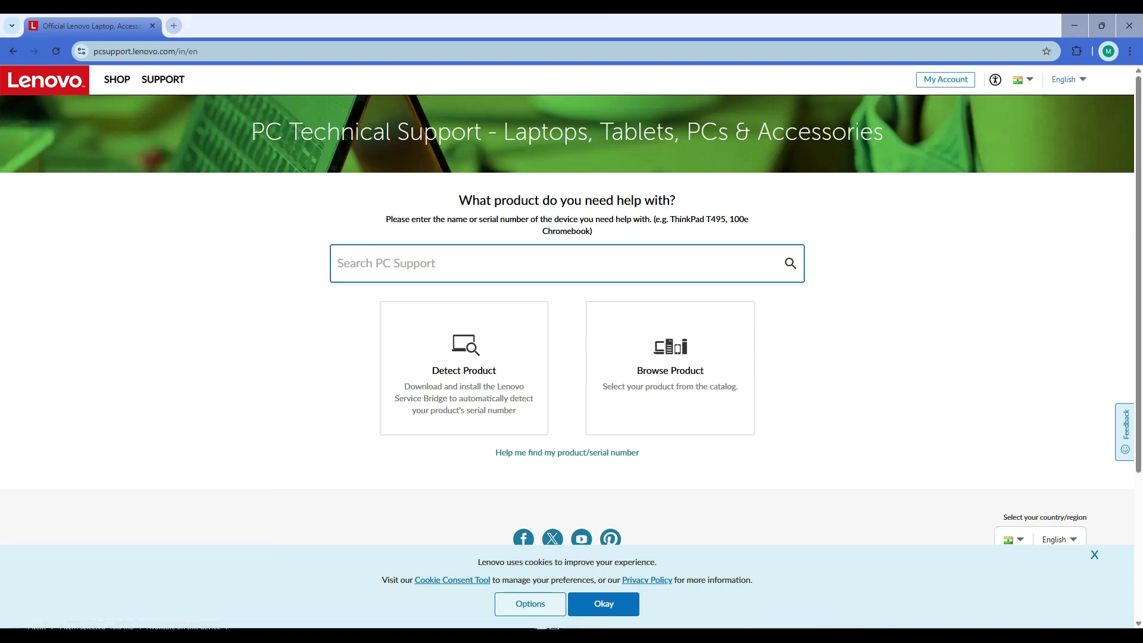
key("ctrl+v")
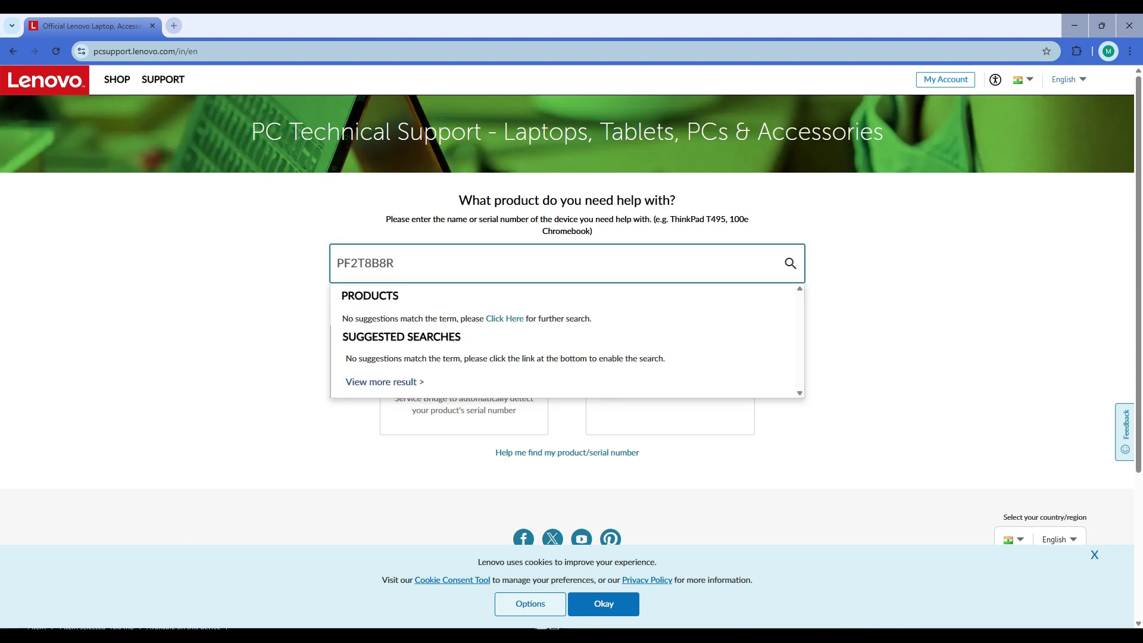
key("Return")
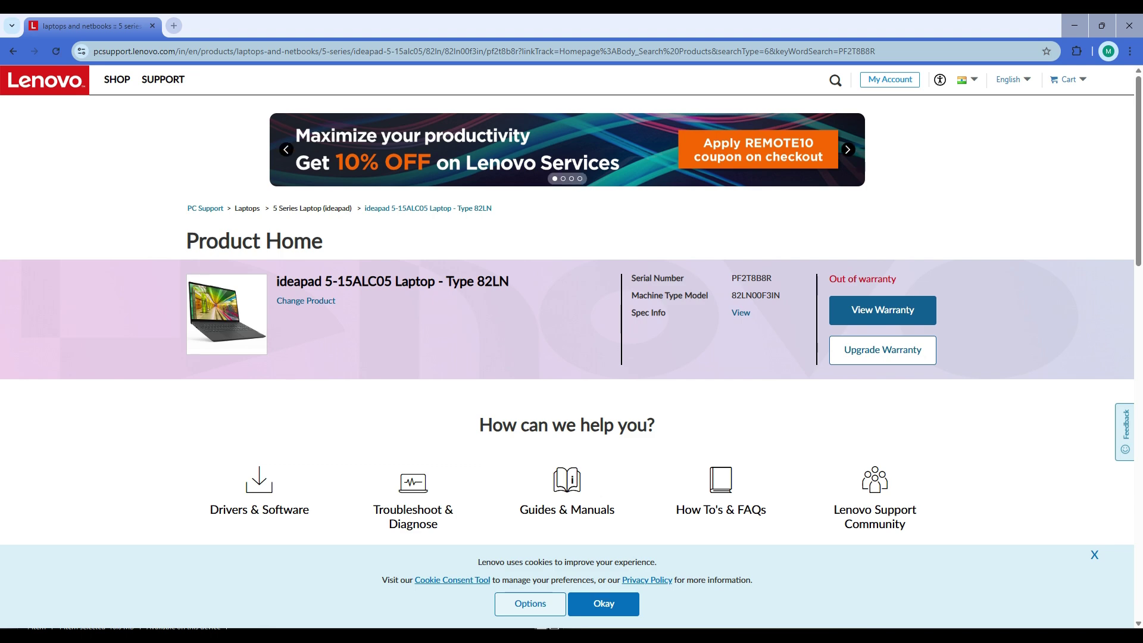
key("alt+Tab")
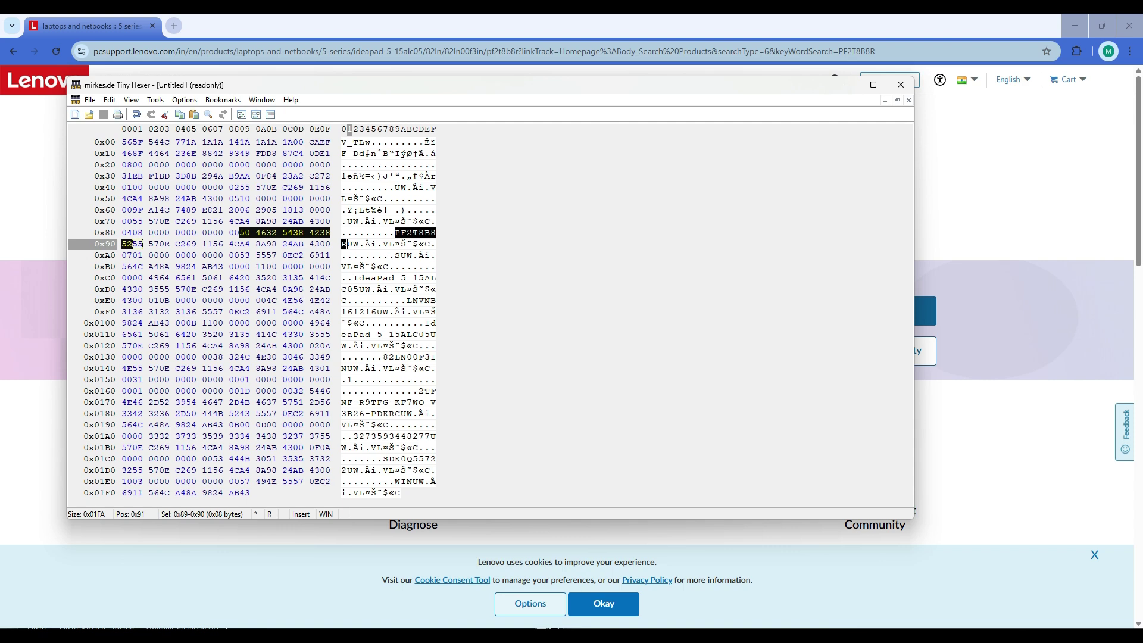
left_click_drag(482, 88, 467, 321)
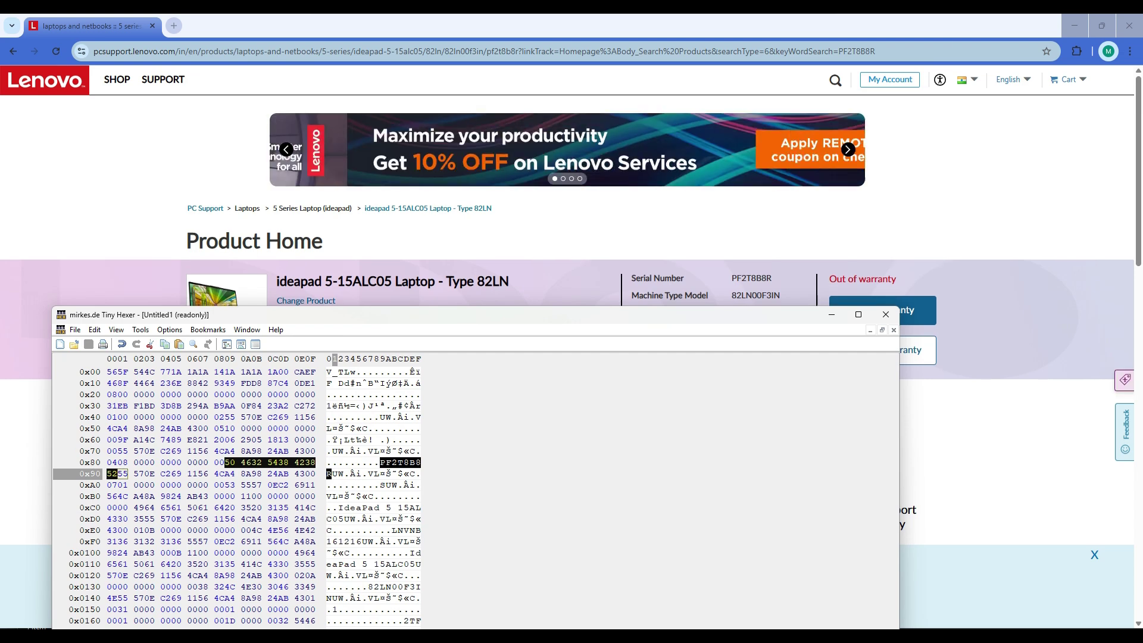
left_click_drag(374, 564, 416, 564)
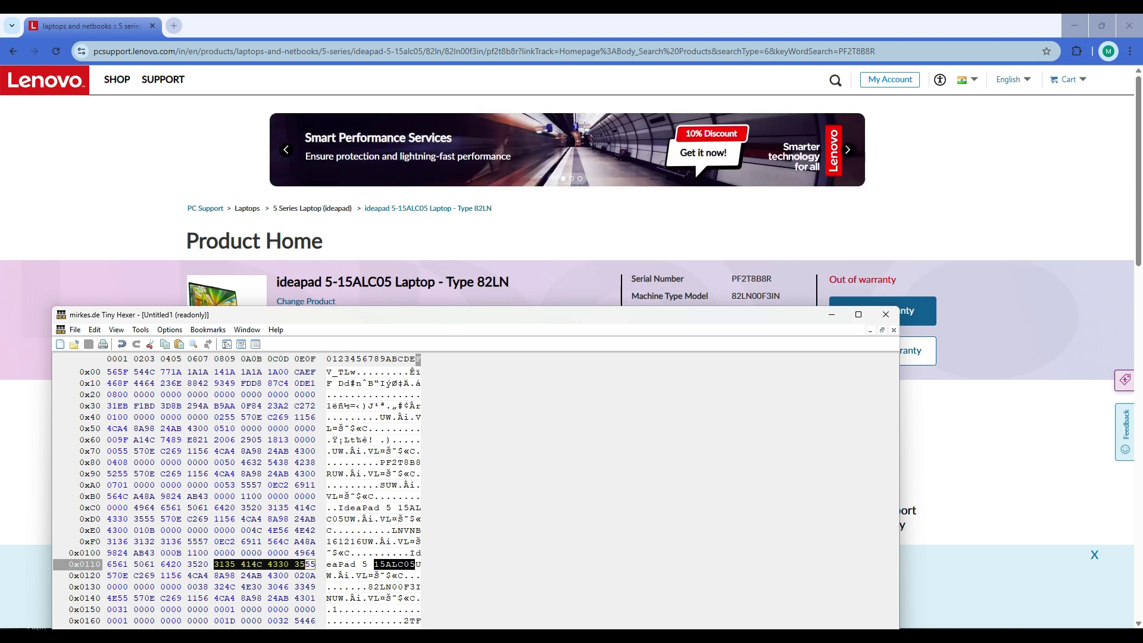
left_click_drag(534, 325, 618, 199)
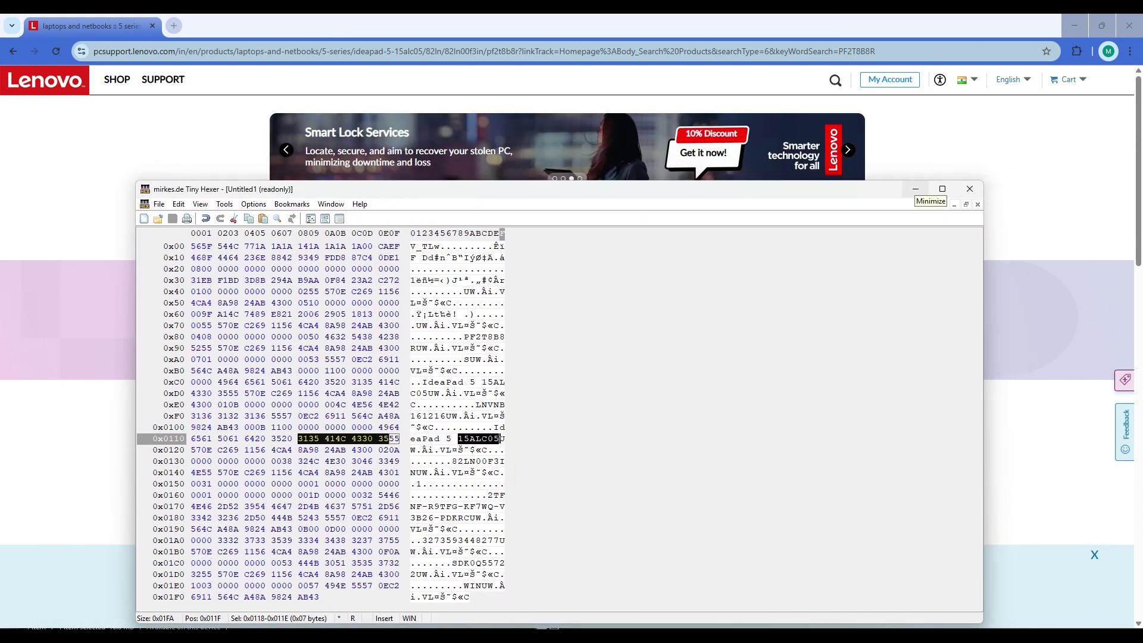
left_click(916, 189)
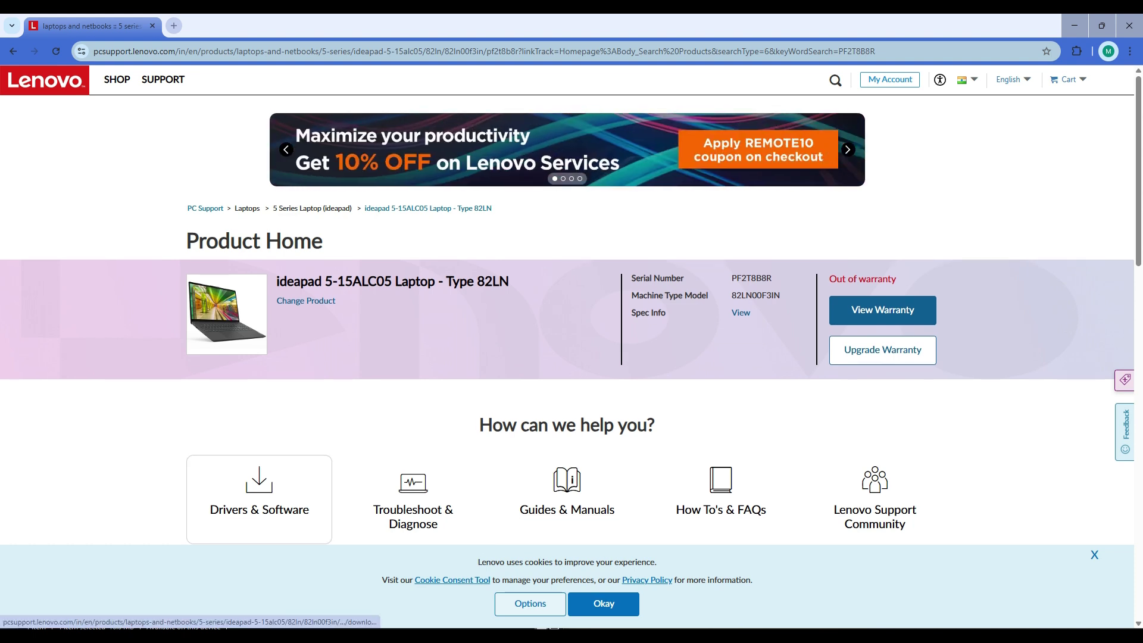
Step: Open the laptop's Manual Driver Update and view the BIOS/UEFI download list
left_click(259, 499)
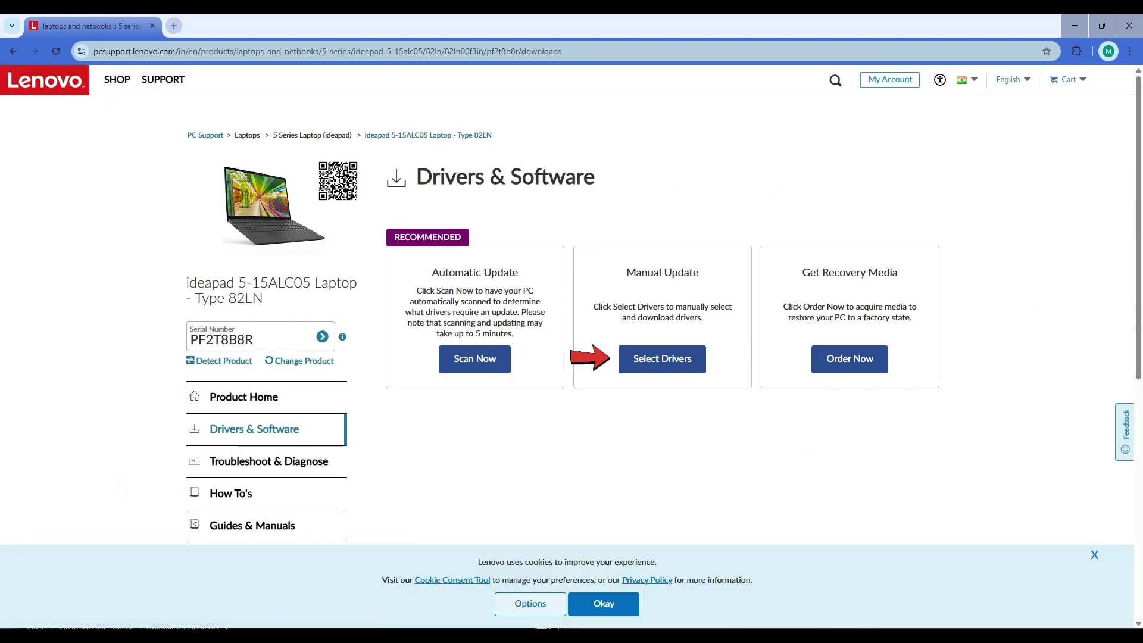
left_click(662, 359)
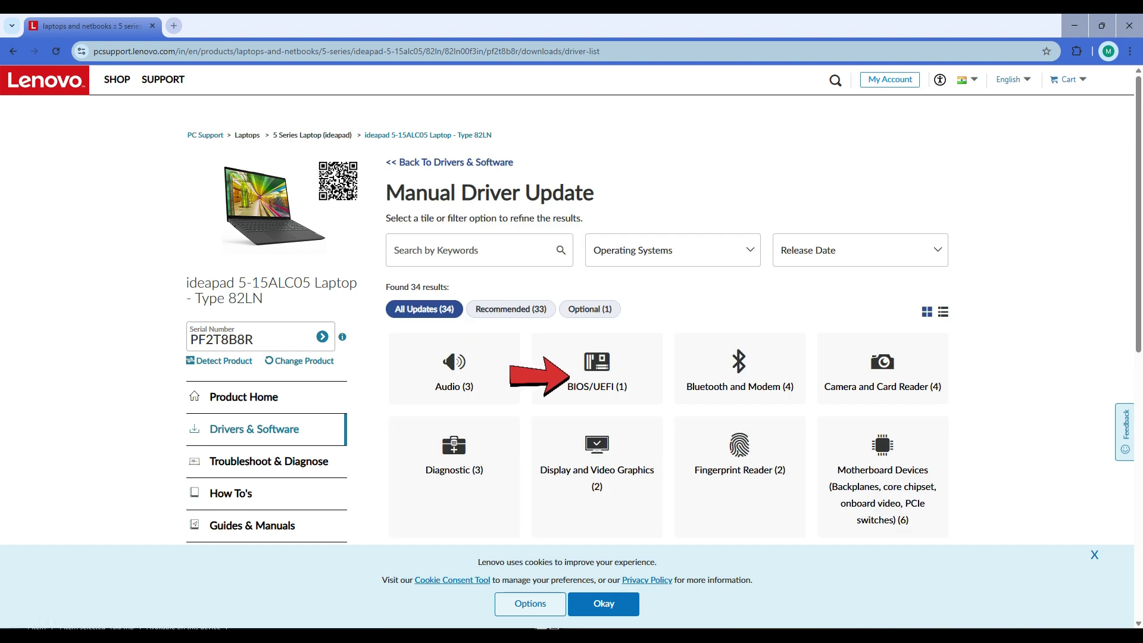
left_click(598, 370)
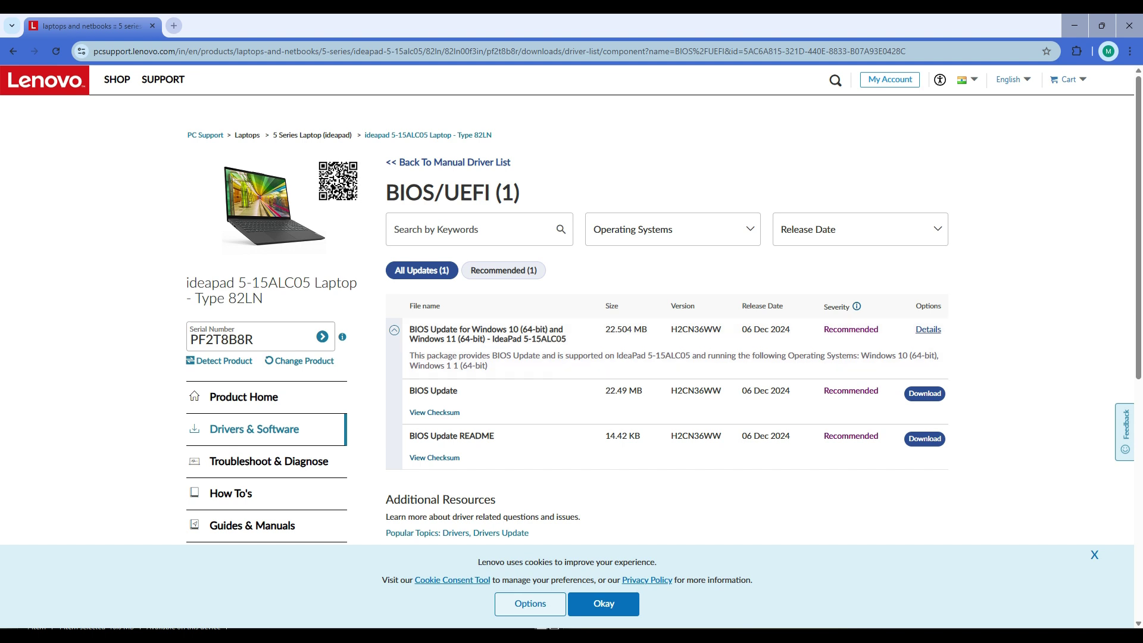
scroll(566, 319, "down", 3)
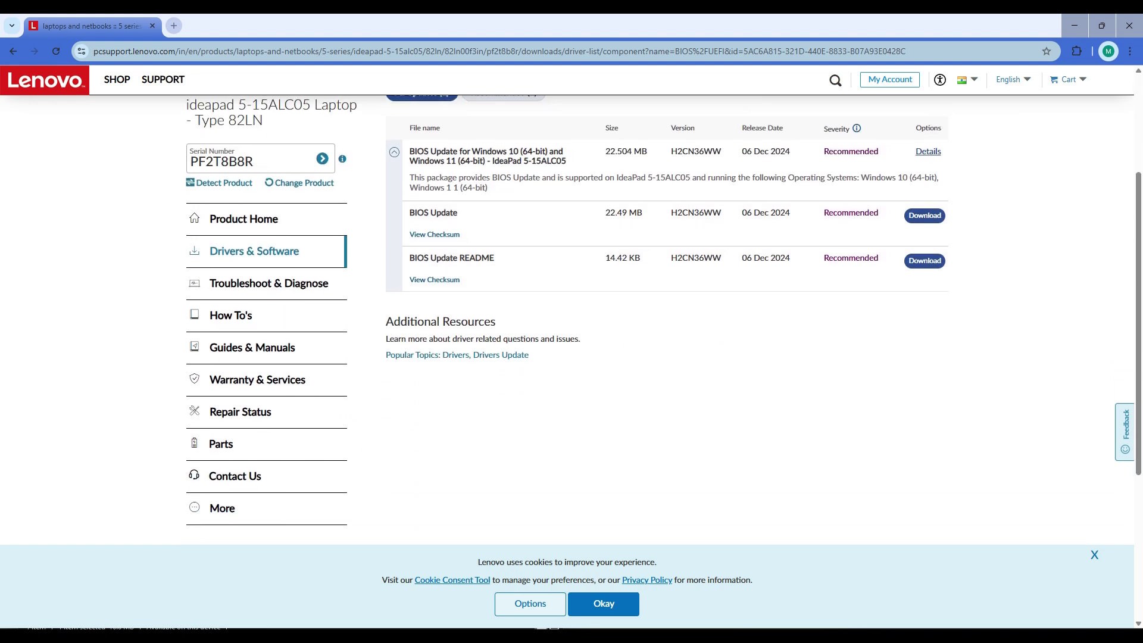
scroll(566, 320, "up", 3)
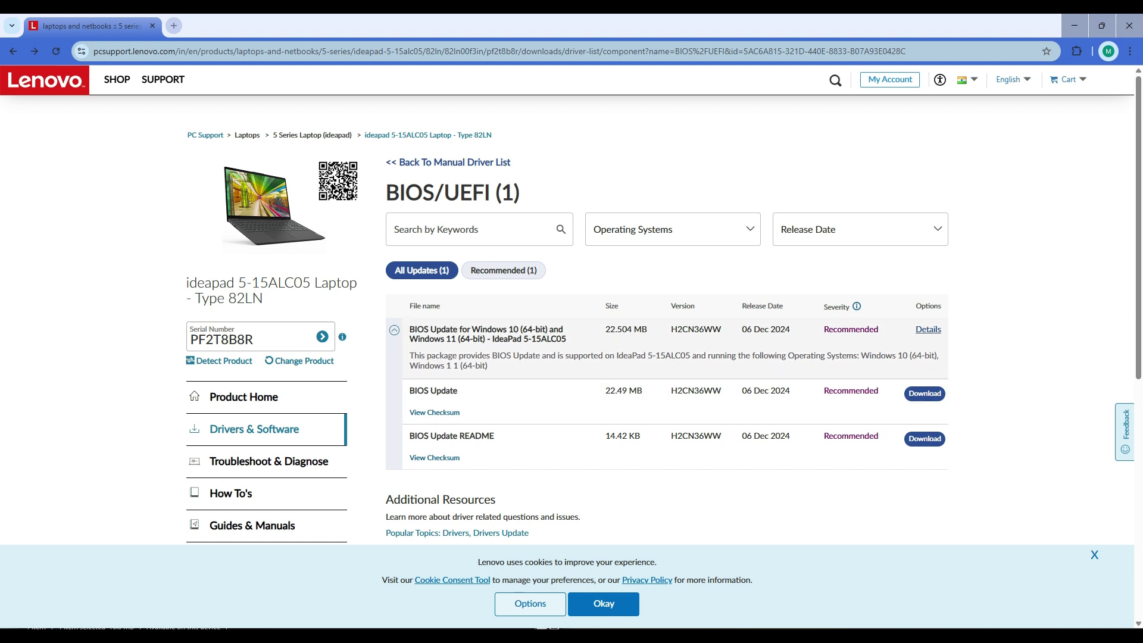
Step: Browse the Audio and Fingerprint Reader driver lists
left_click(448, 163)
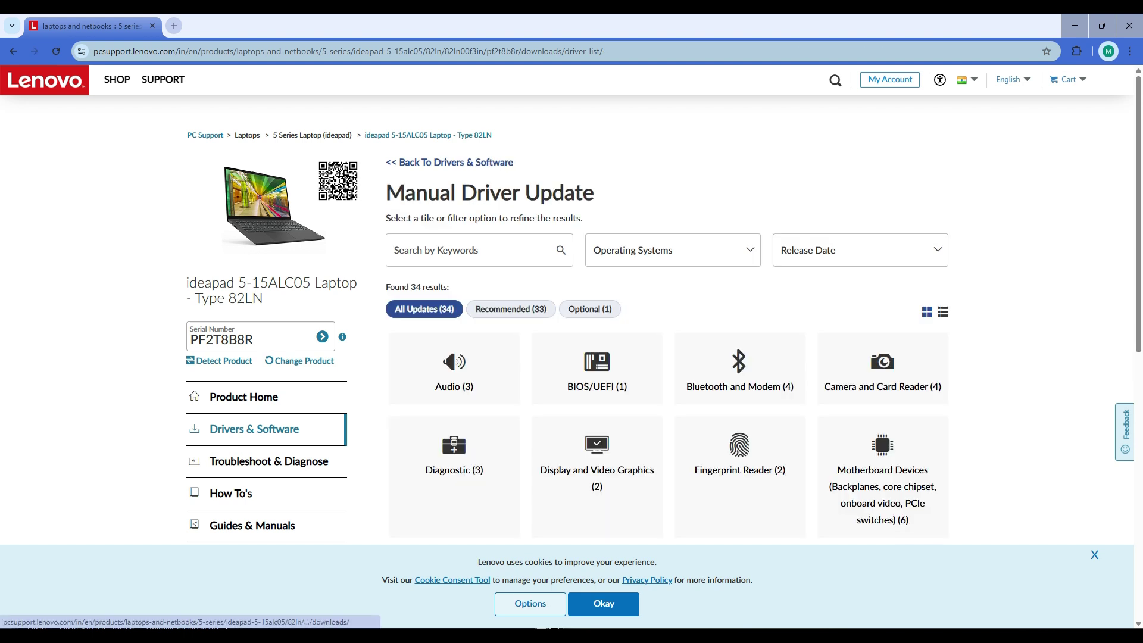
left_click(454, 382)
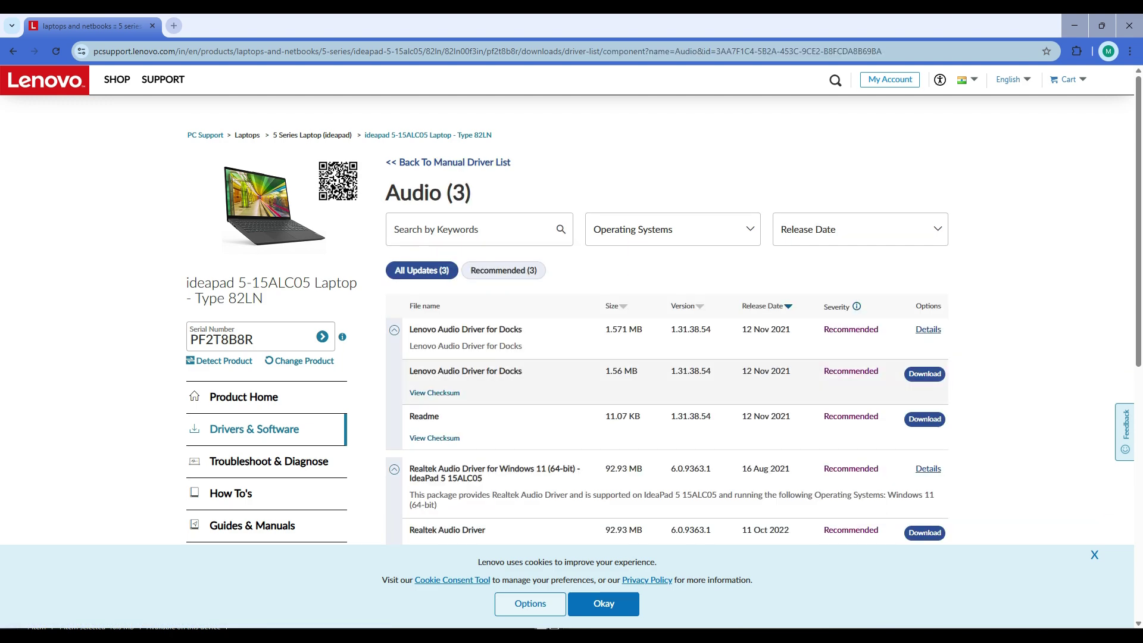
scroll(667, 357, "down", 4)
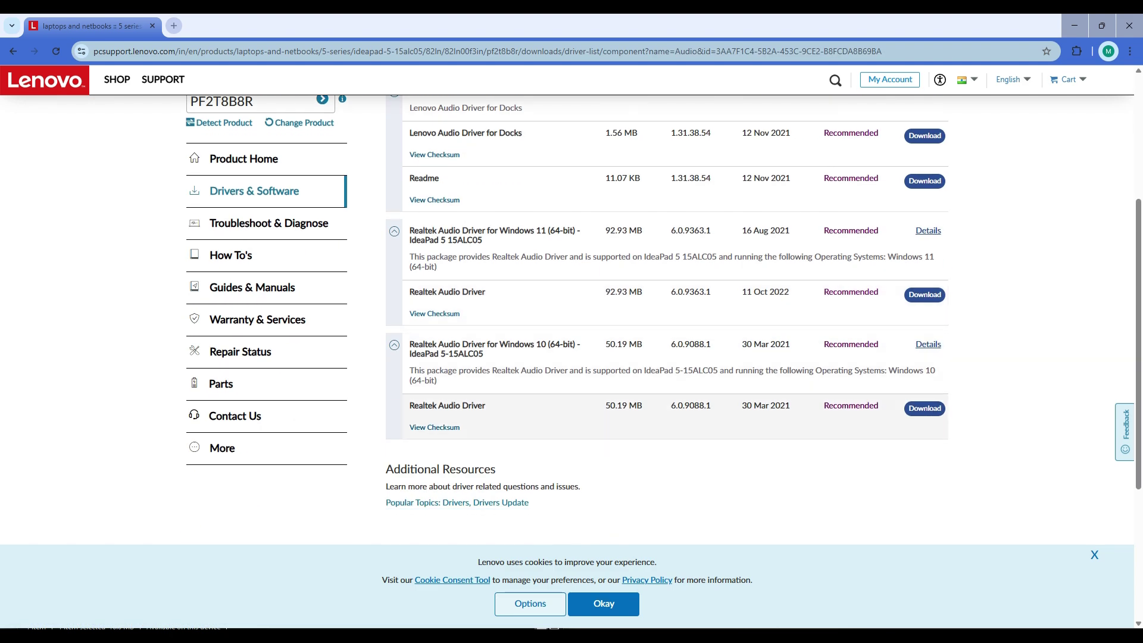
scroll(667, 357, "up", 4)
key("alt+Left")
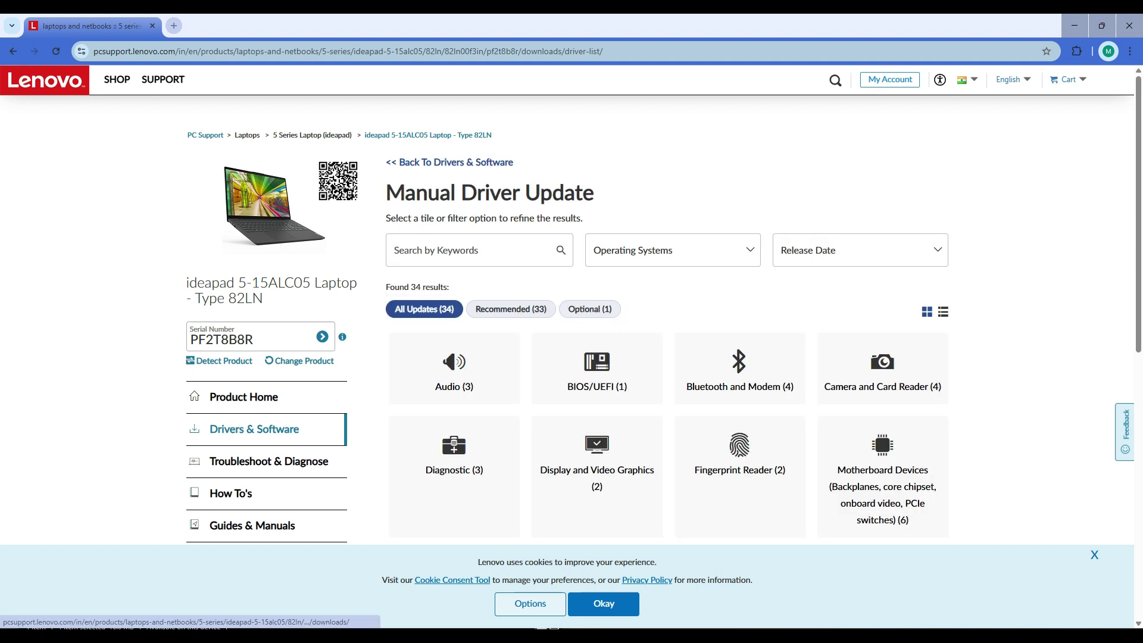
left_click(739, 459)
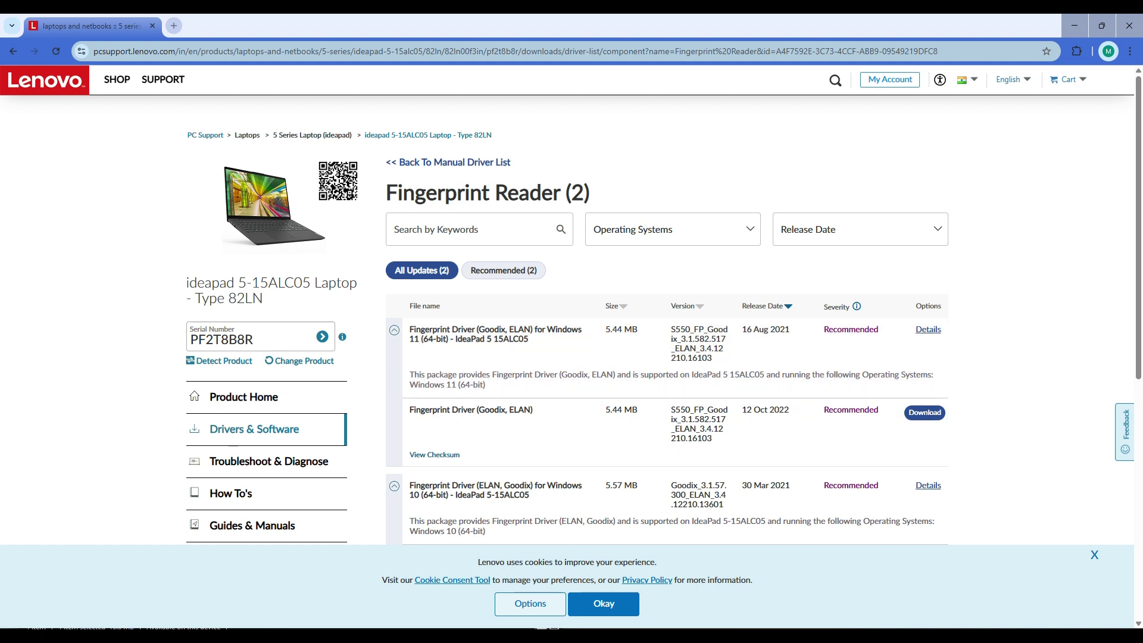
Step: Check the ThinkVantage Technology list, return to BIOS/UEFI, and minimize Tiny Hexer
key("alt+Left")
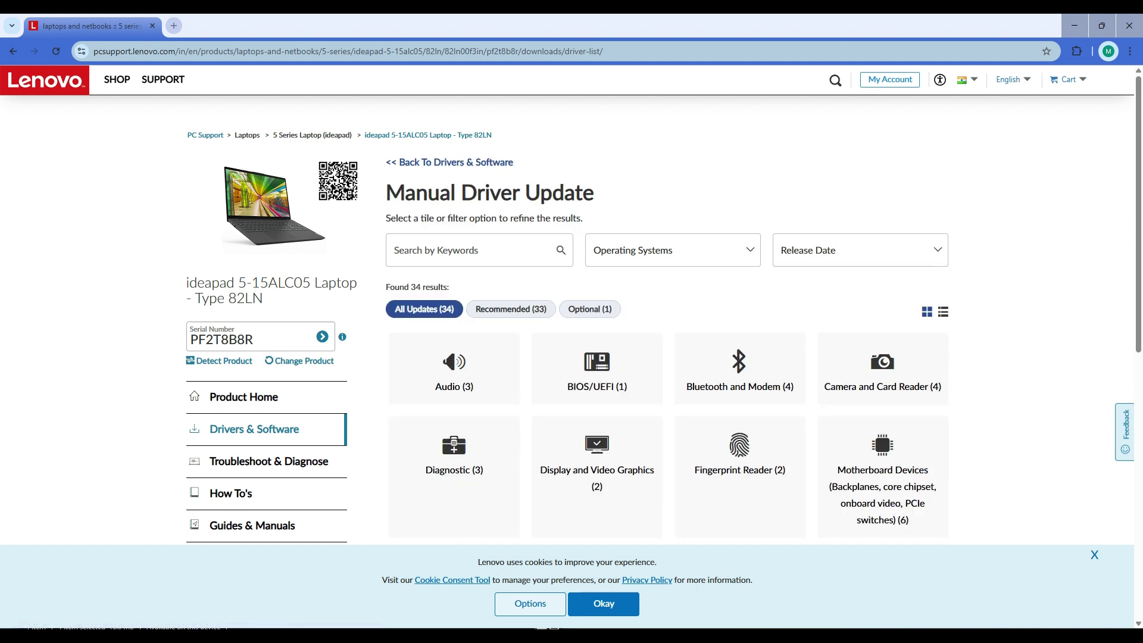
scroll(664, 310, "down", 3)
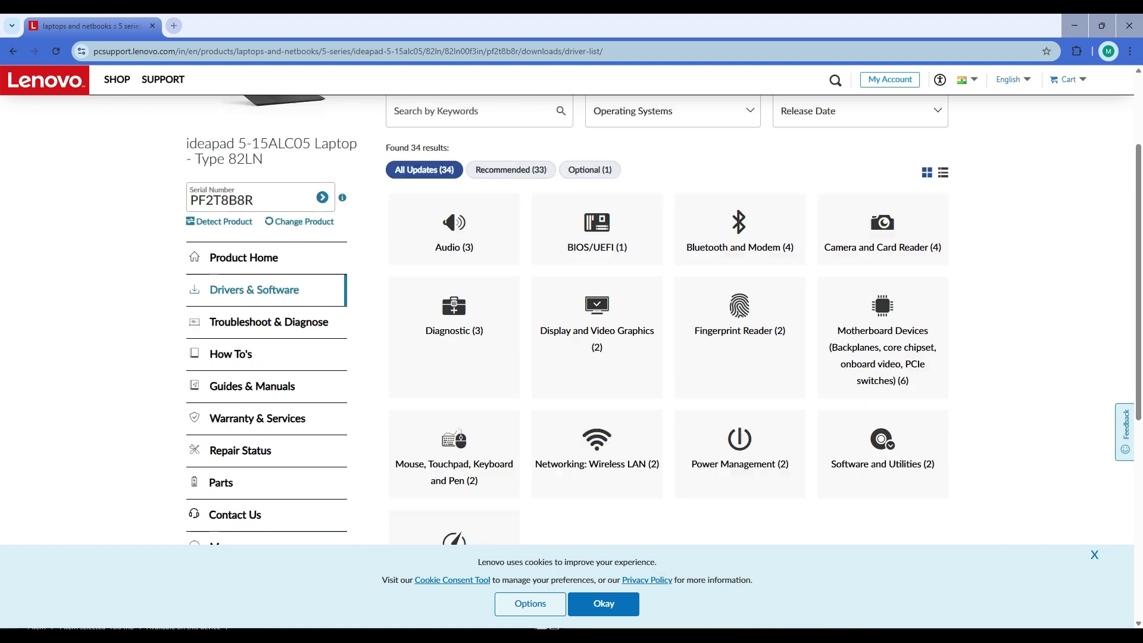
left_click(455, 453)
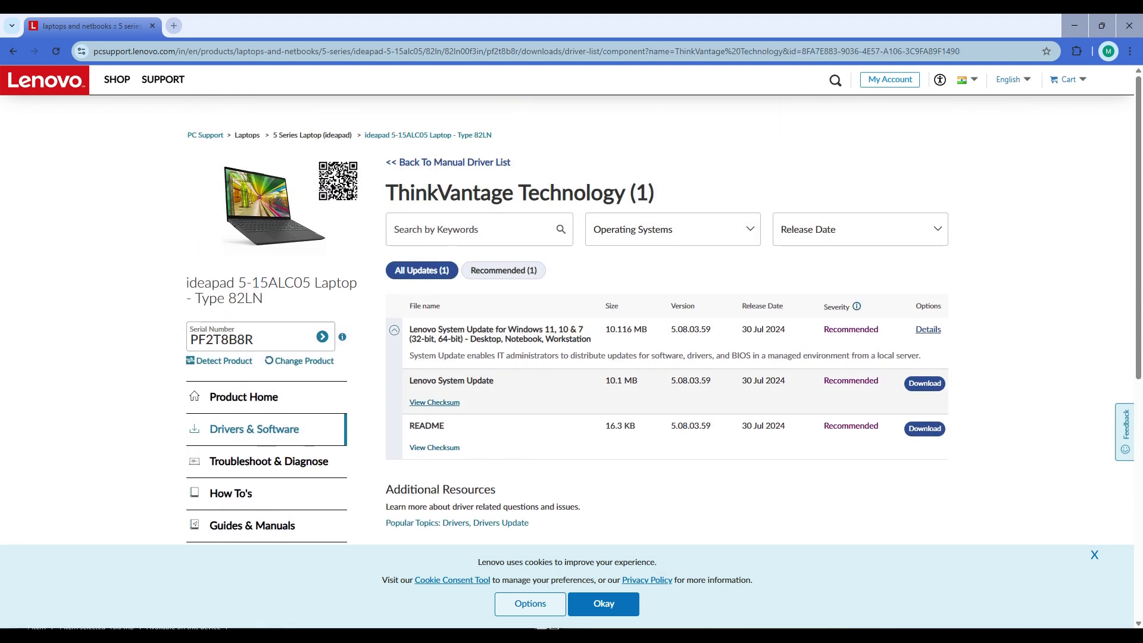
key("alt+Left")
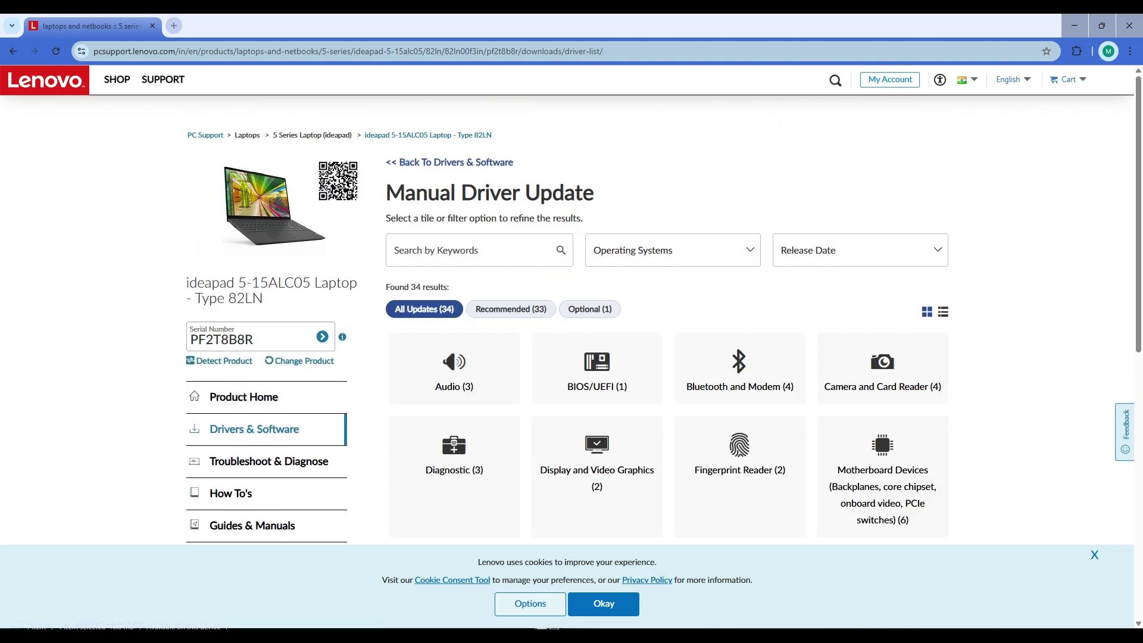
left_click(598, 369)
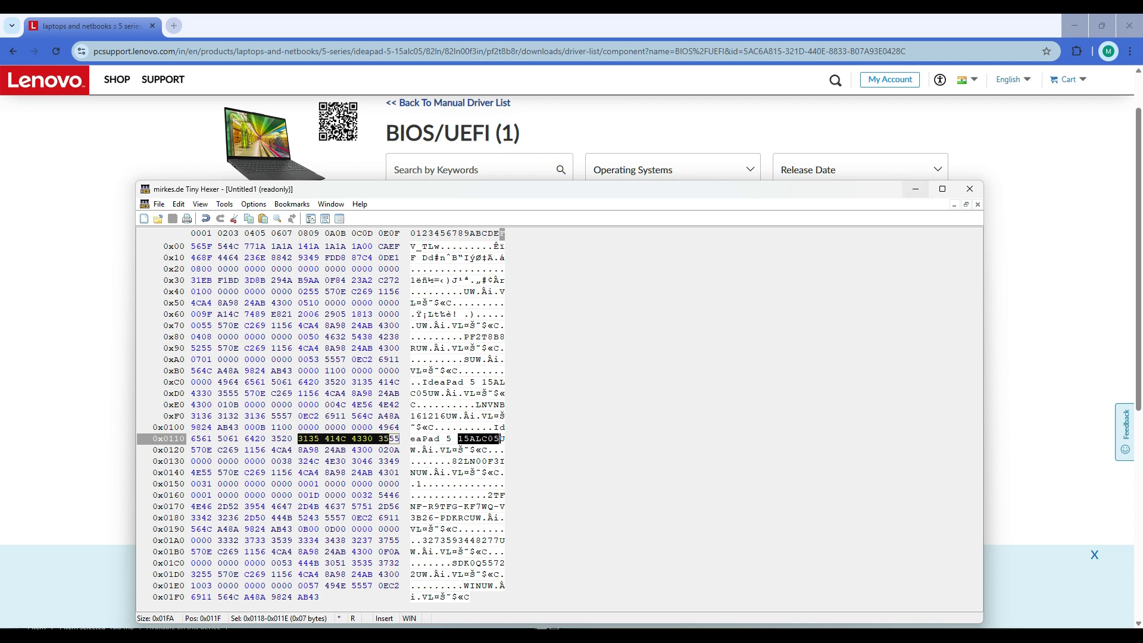
left_click(916, 188)
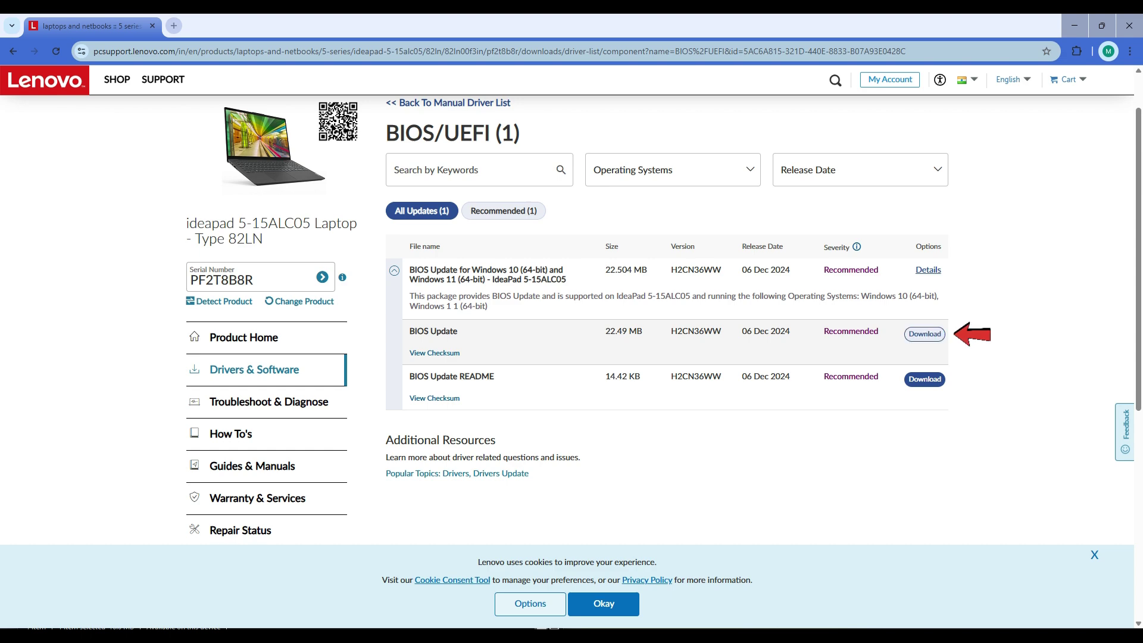
Step: Download the BIOS Update h2cn36ww.exe with Internet Download Manager, accepting the duplicate
left_click(924, 333)
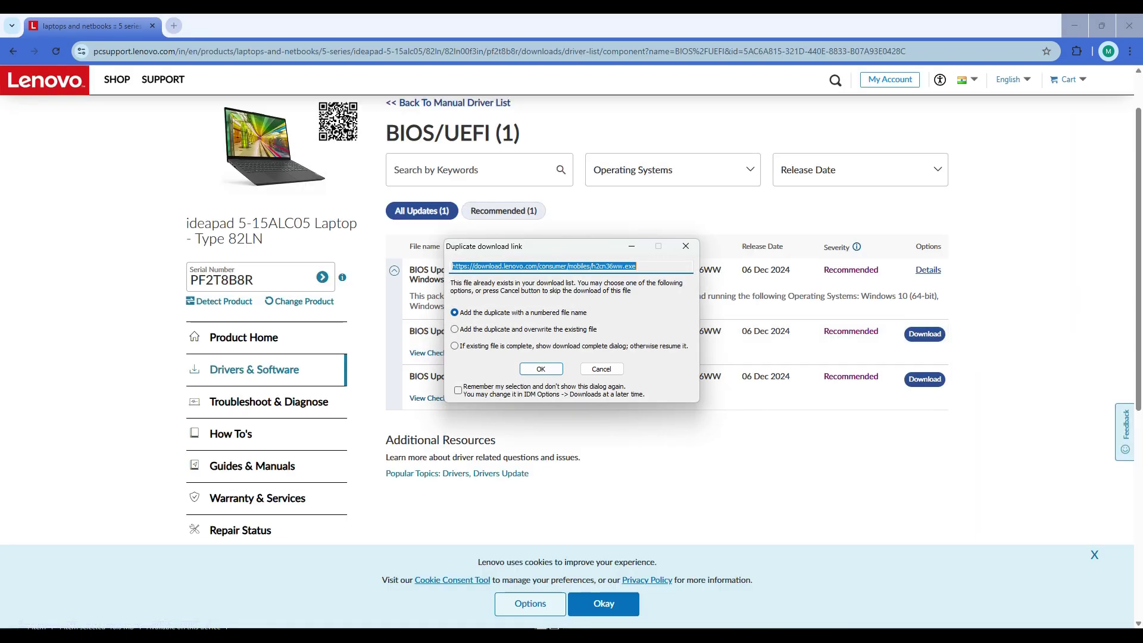
left_click(541, 369)
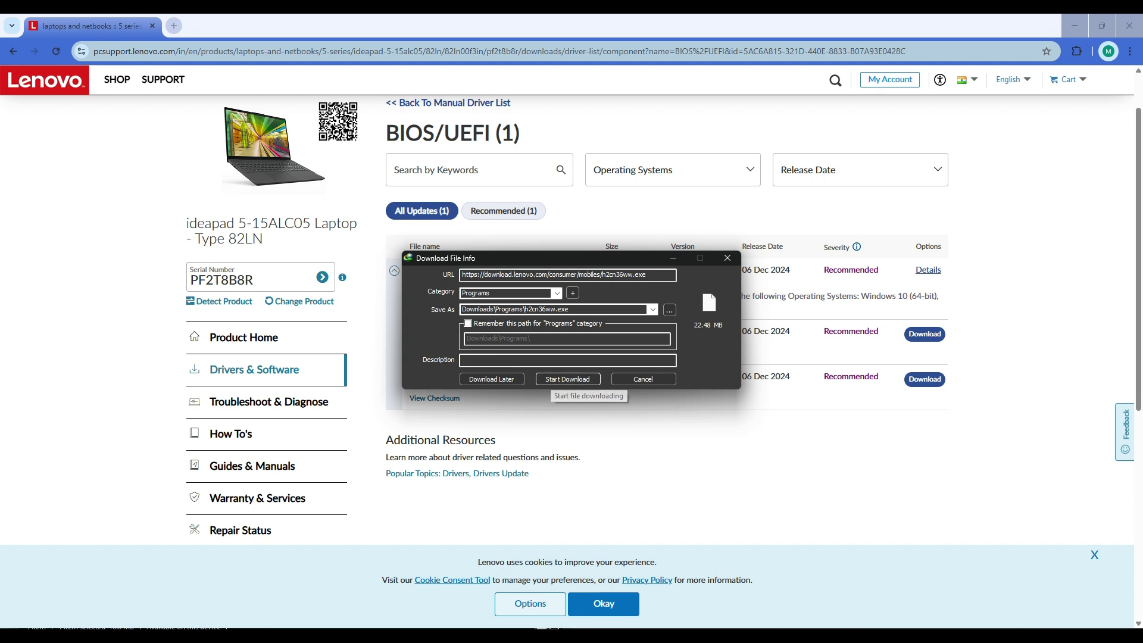
left_click(542, 379)
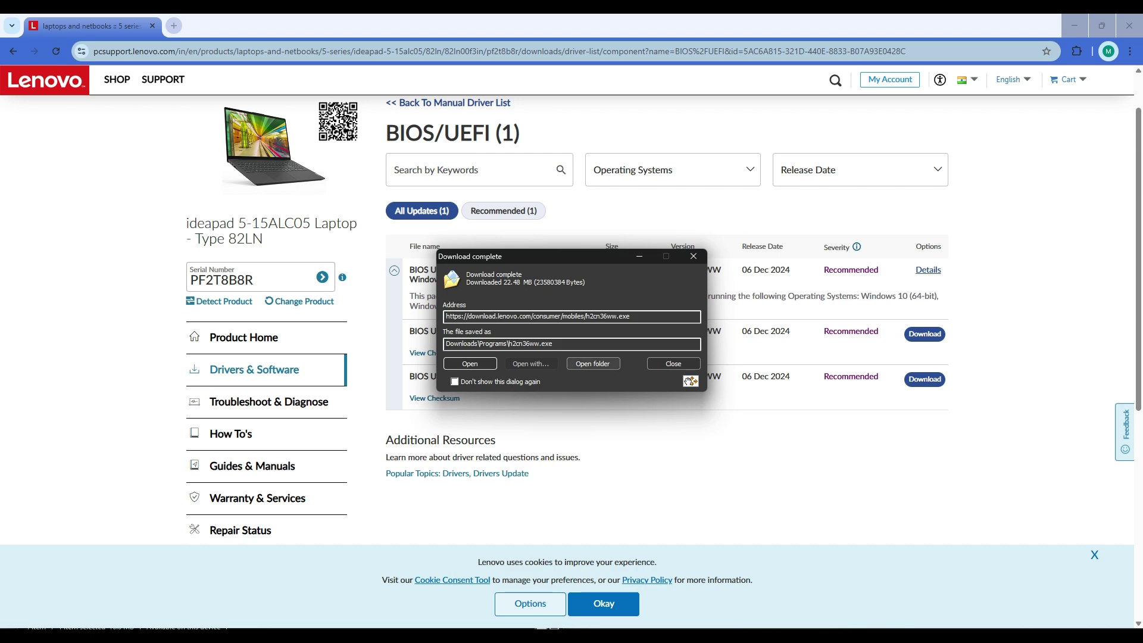
left_click(593, 363)
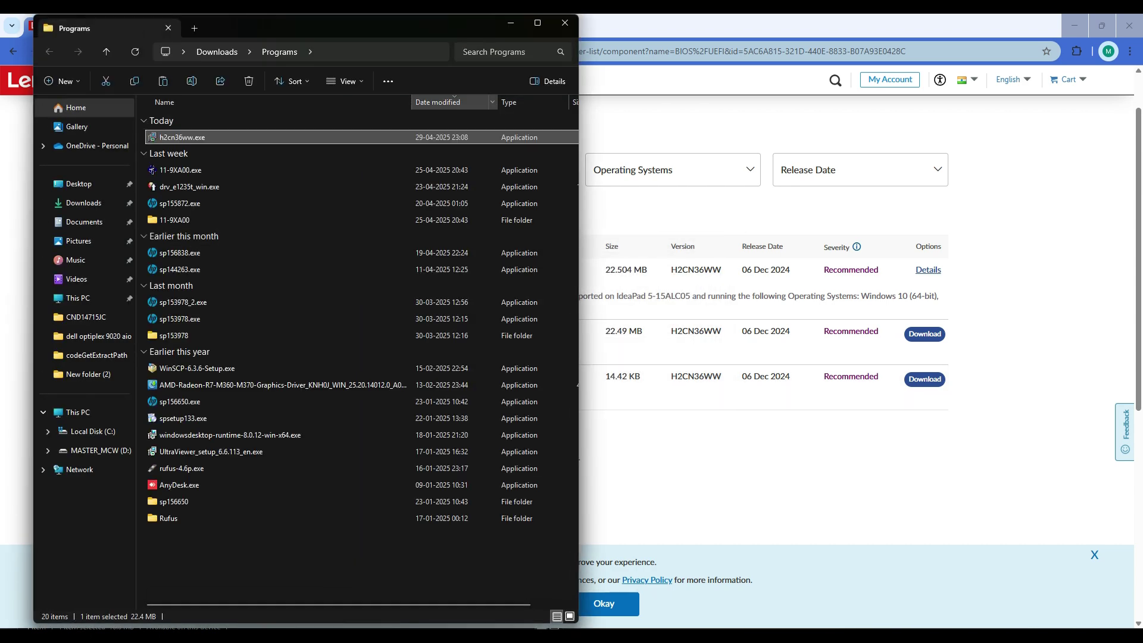
Step: Close the Programs folder and browser, then paste h2cn36ww.exe into the LENOVO folder
left_click(565, 22)
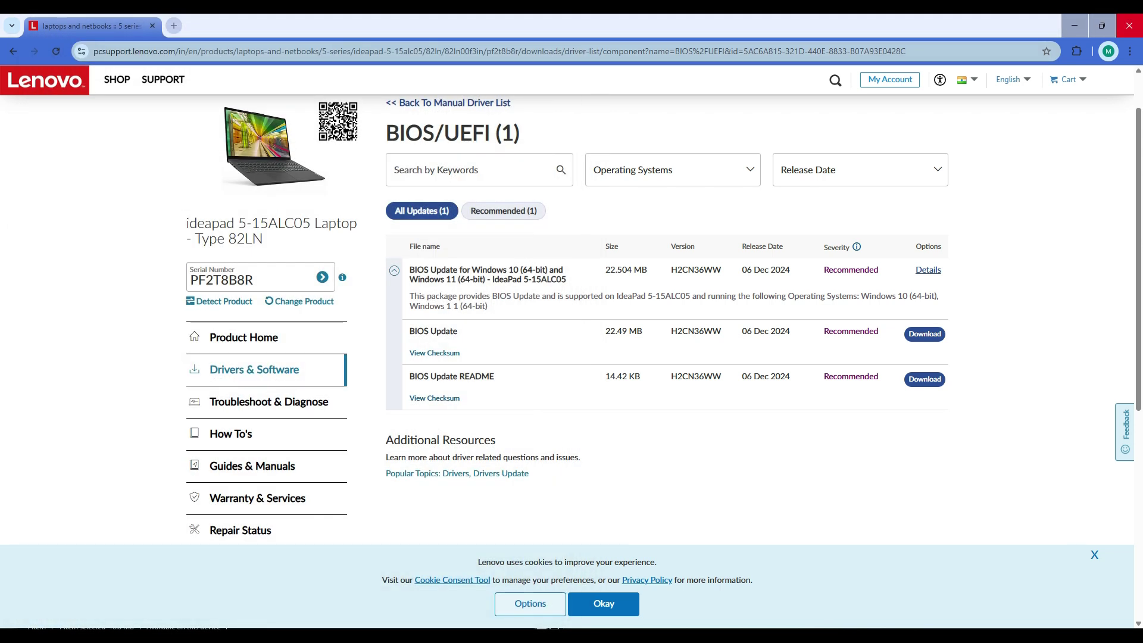
left_click(1130, 25)
left_click(355, 295)
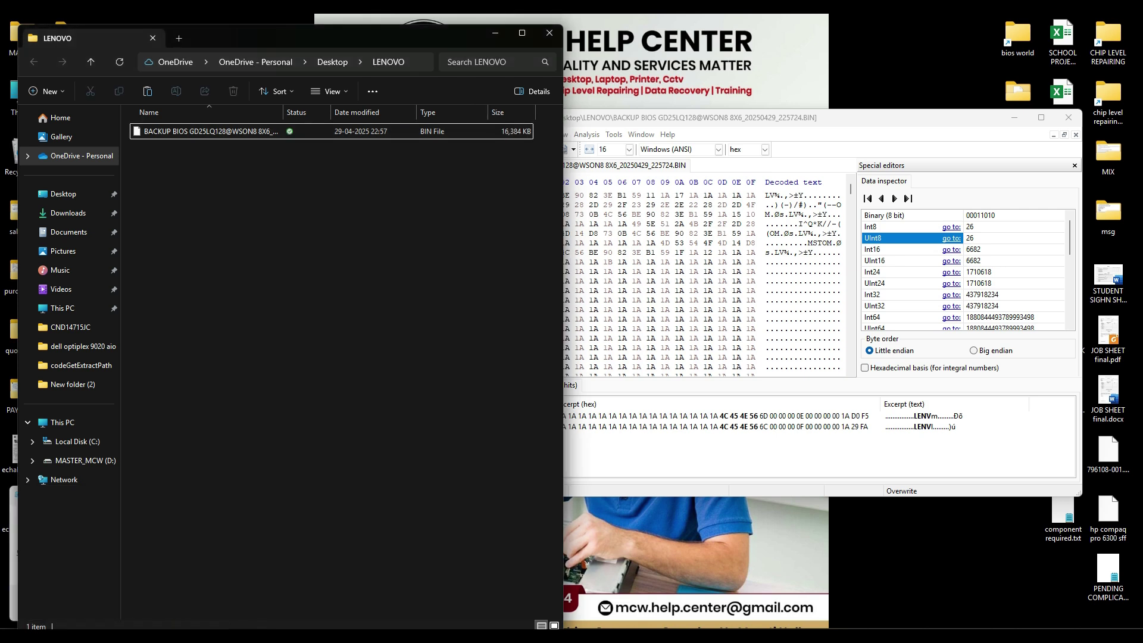
key("ctrl+v")
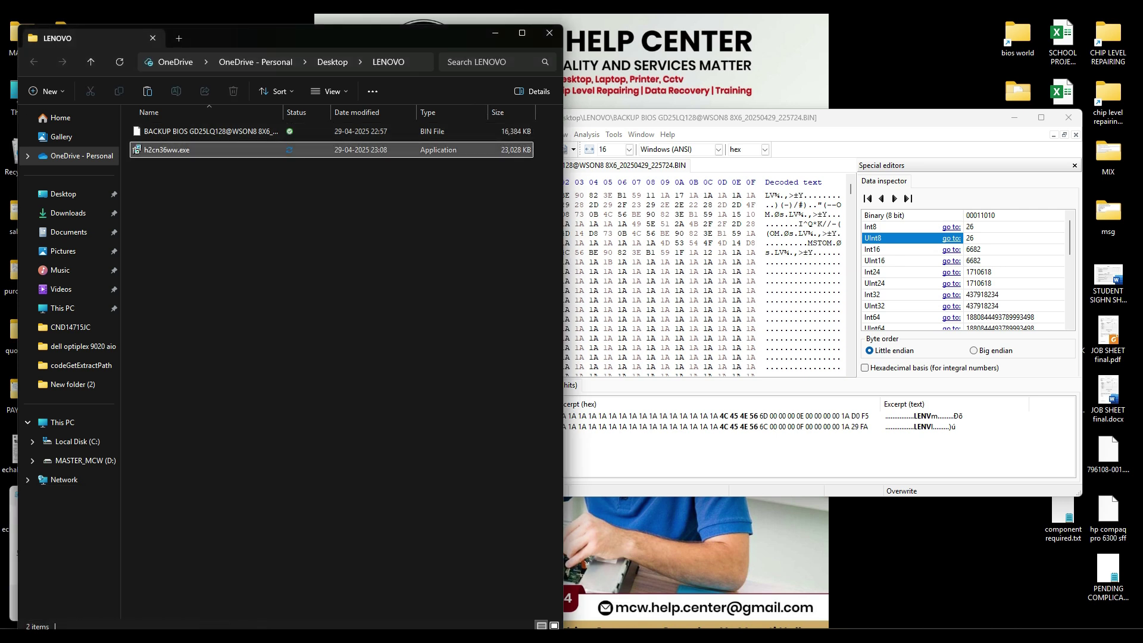
right_click(170, 150)
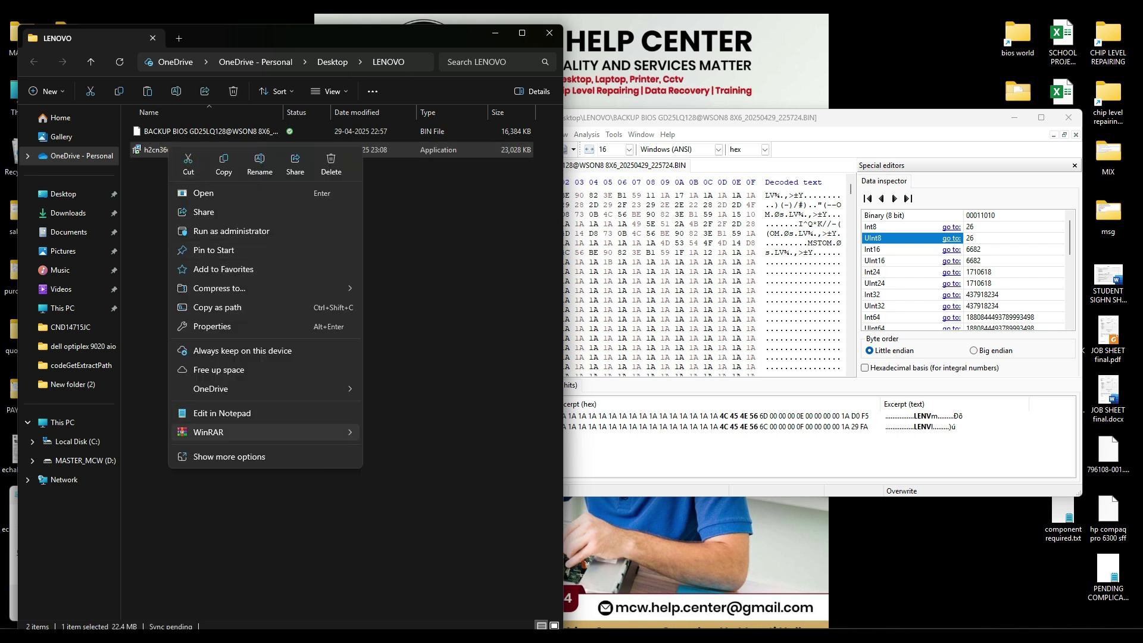
mouse_move(239, 432)
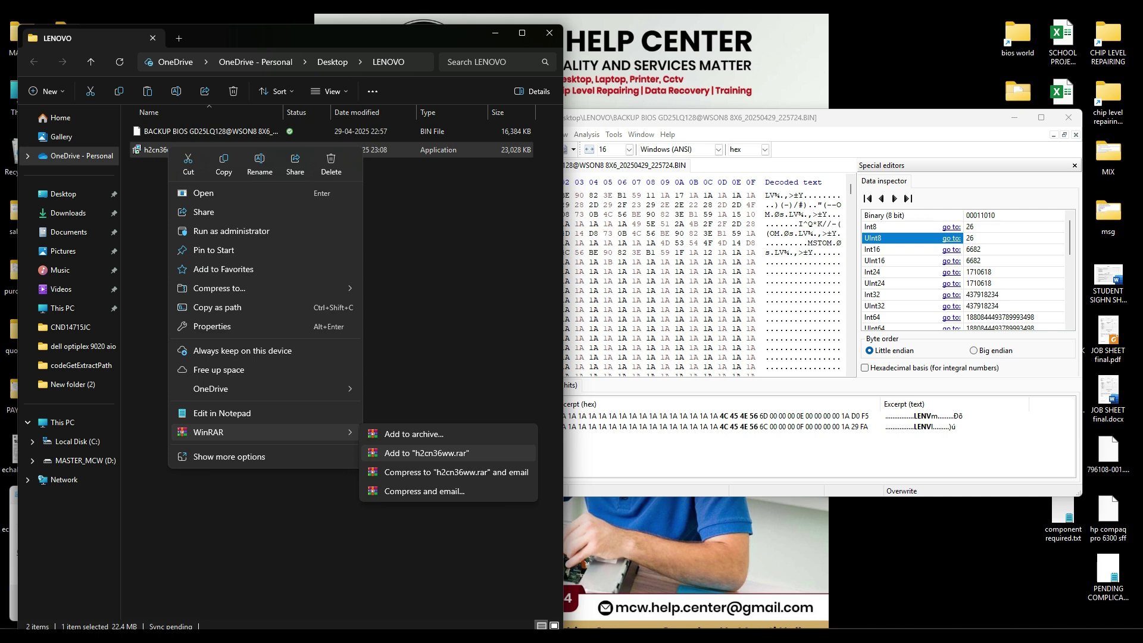
left_click(229, 456)
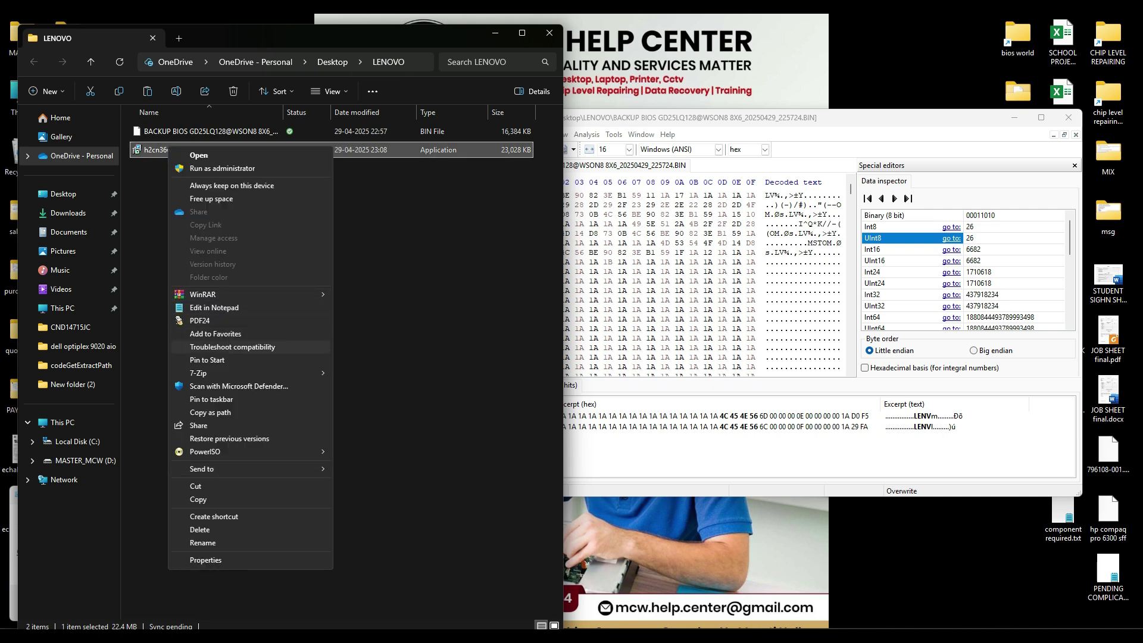
mouse_move(250, 373)
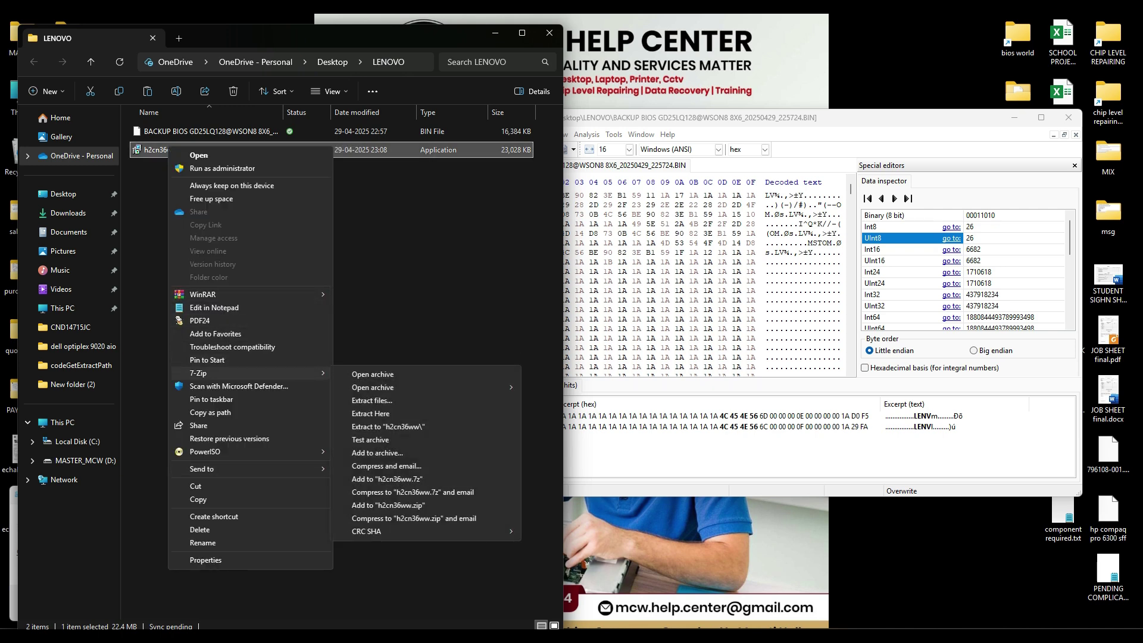
left_click(388, 427)
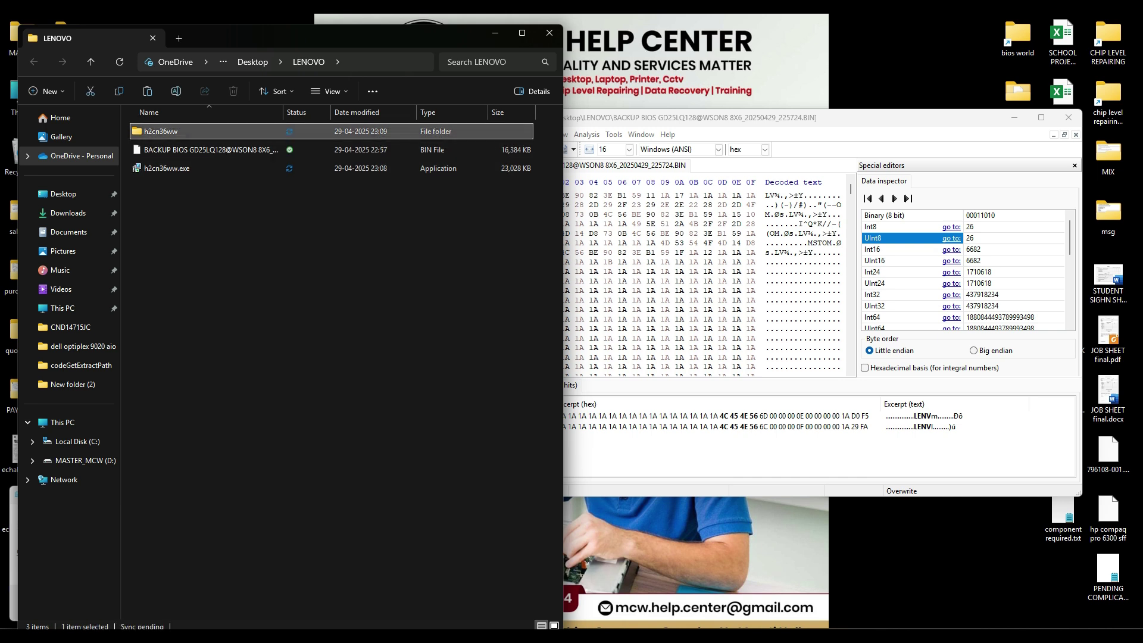
key("Return")
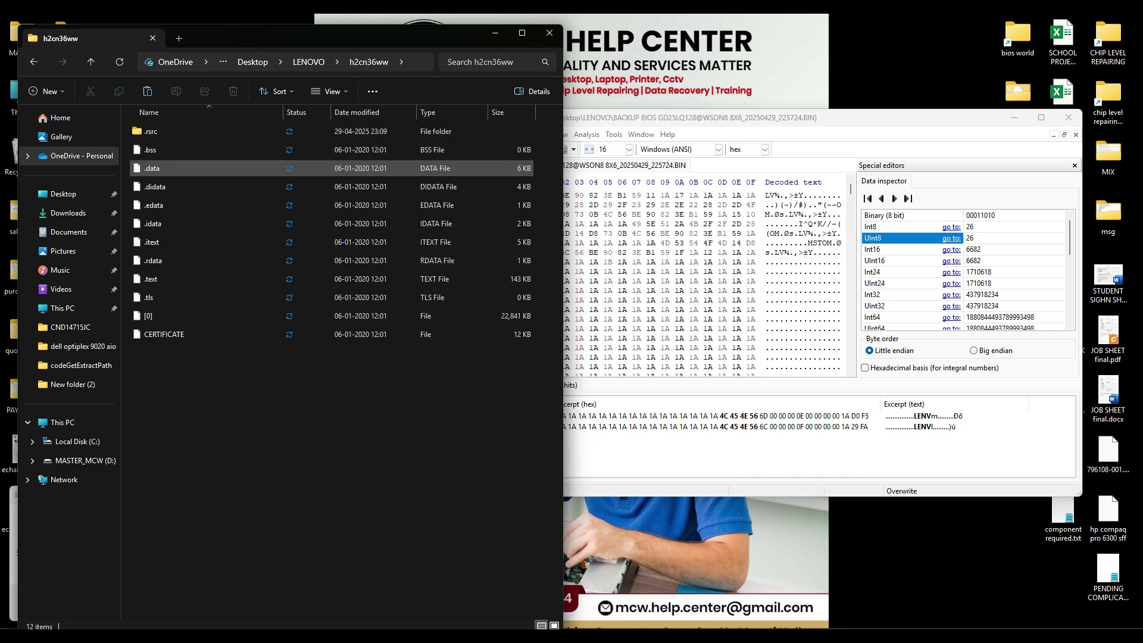
left_click(90, 62)
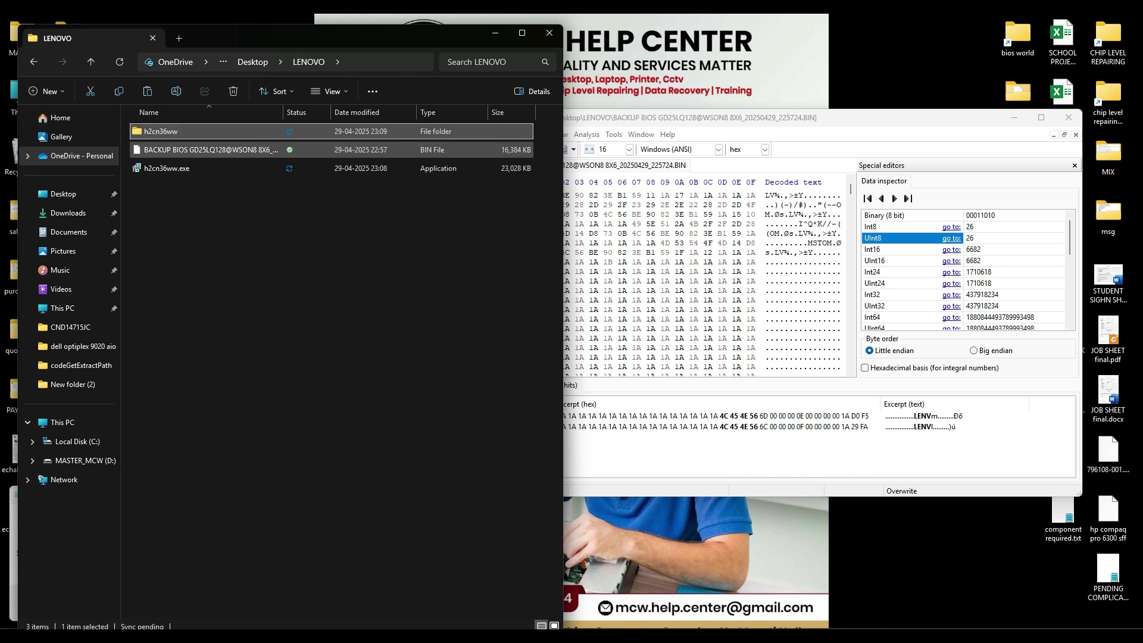
key("shift+Delete")
key("Return")
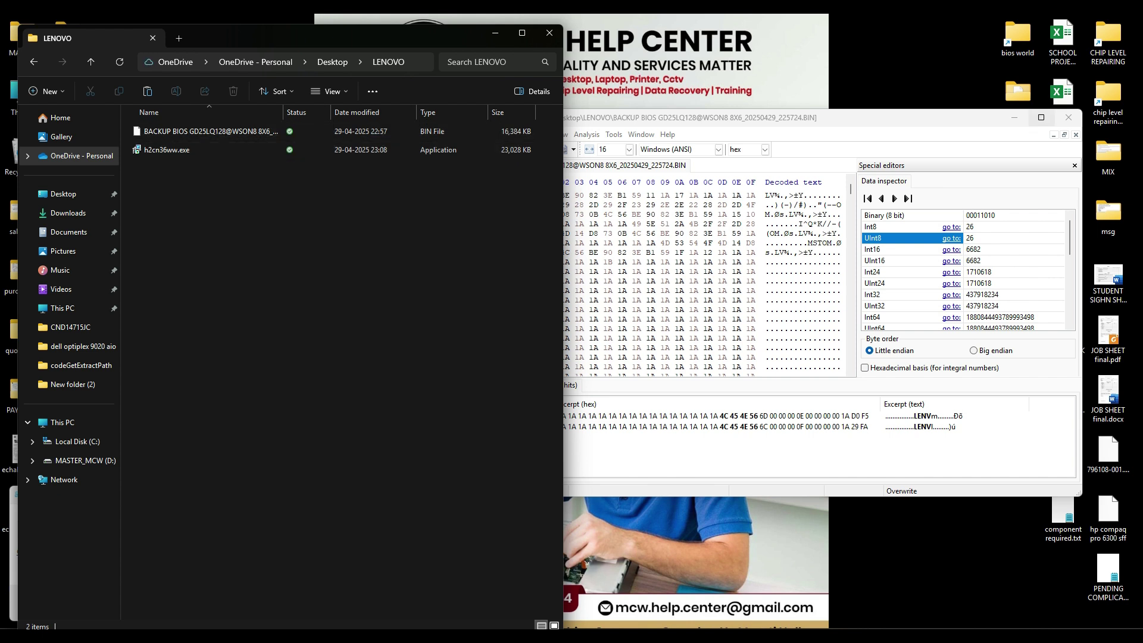
left_click(1015, 117)
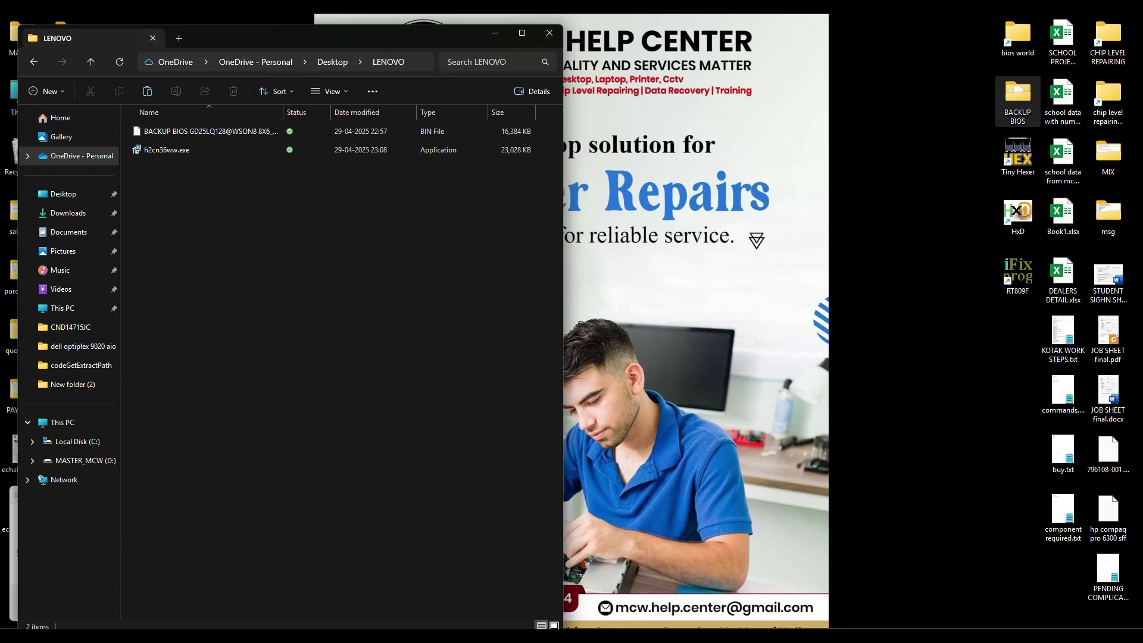
Step: Open bios world > LENOVO EXE EXTRACTOR on the right and drop h2cn36ww.exe onto innoextract.exe
double_click(1018, 37)
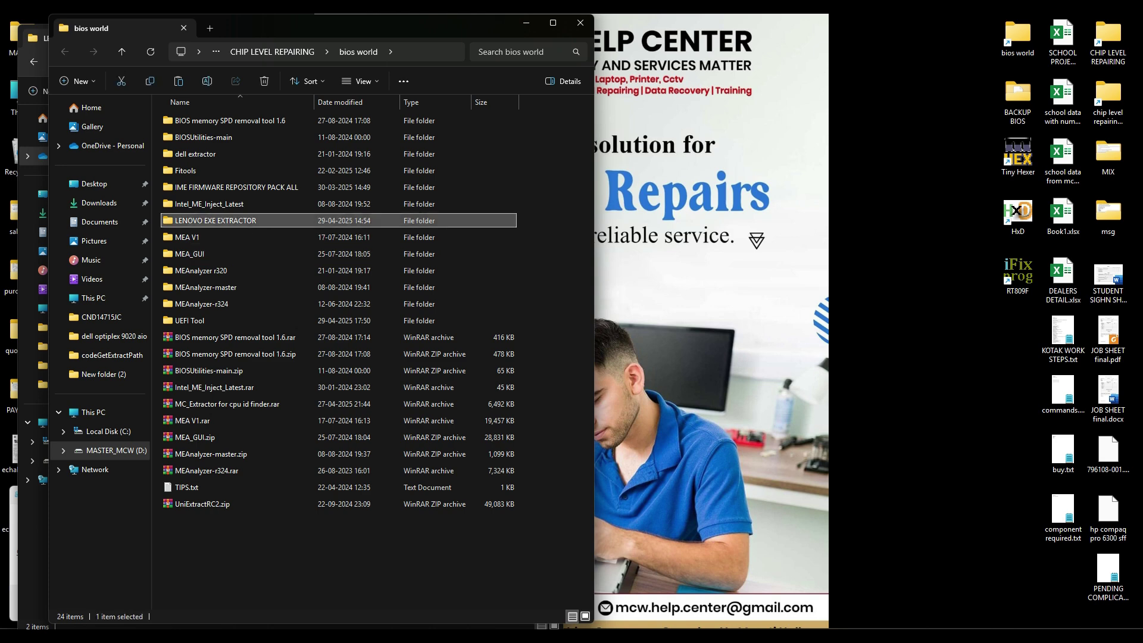
double_click(215, 220)
left_click_drag(297, 30, 832, 39)
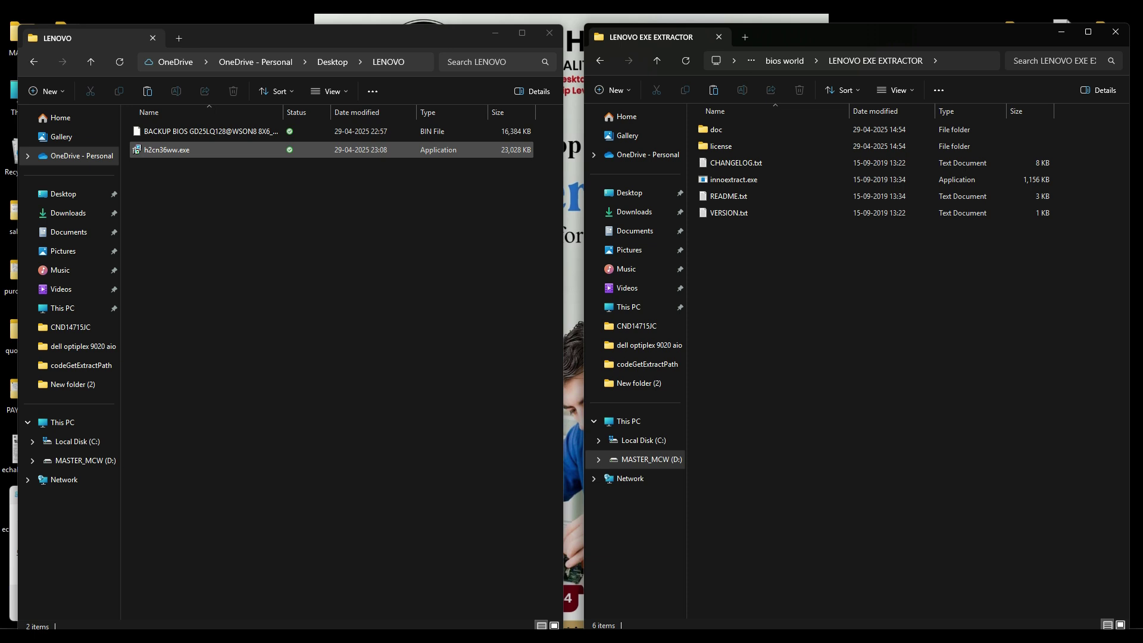
left_click_drag(167, 150, 734, 179)
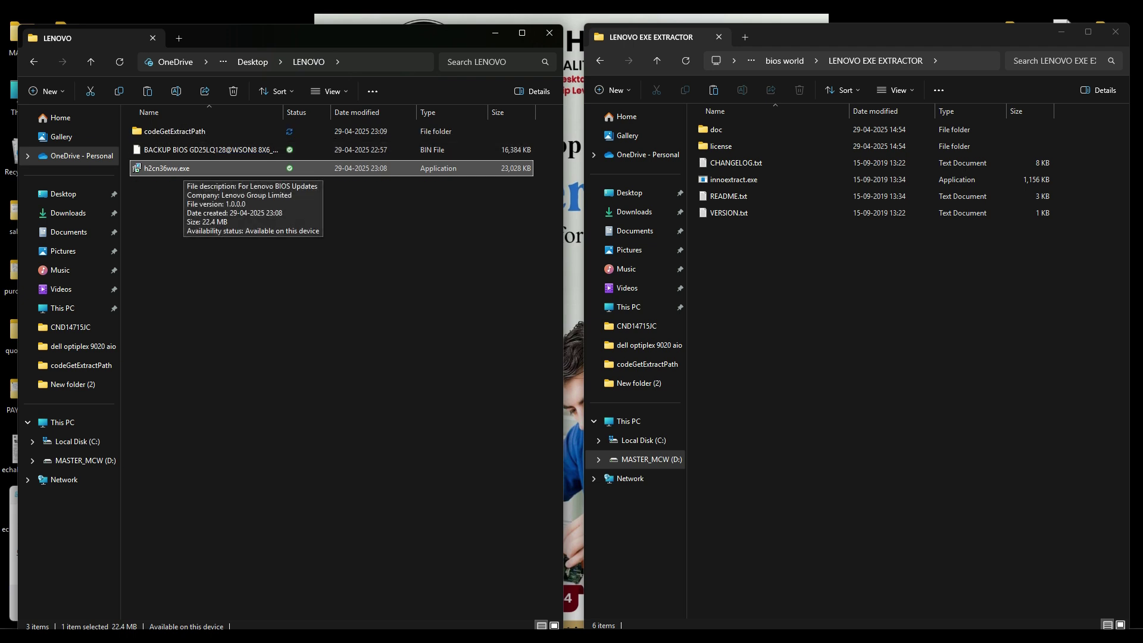
Step: Step through the h2cn36ww.exe setup wizard, choosing extract only instead of install
key("Return")
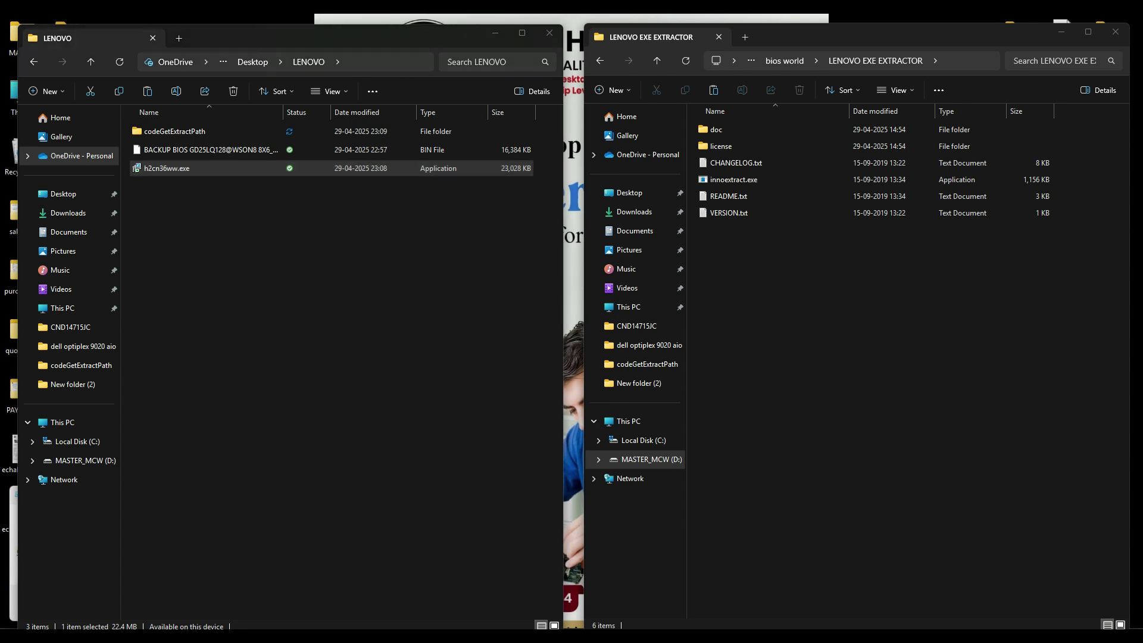
key("Return")
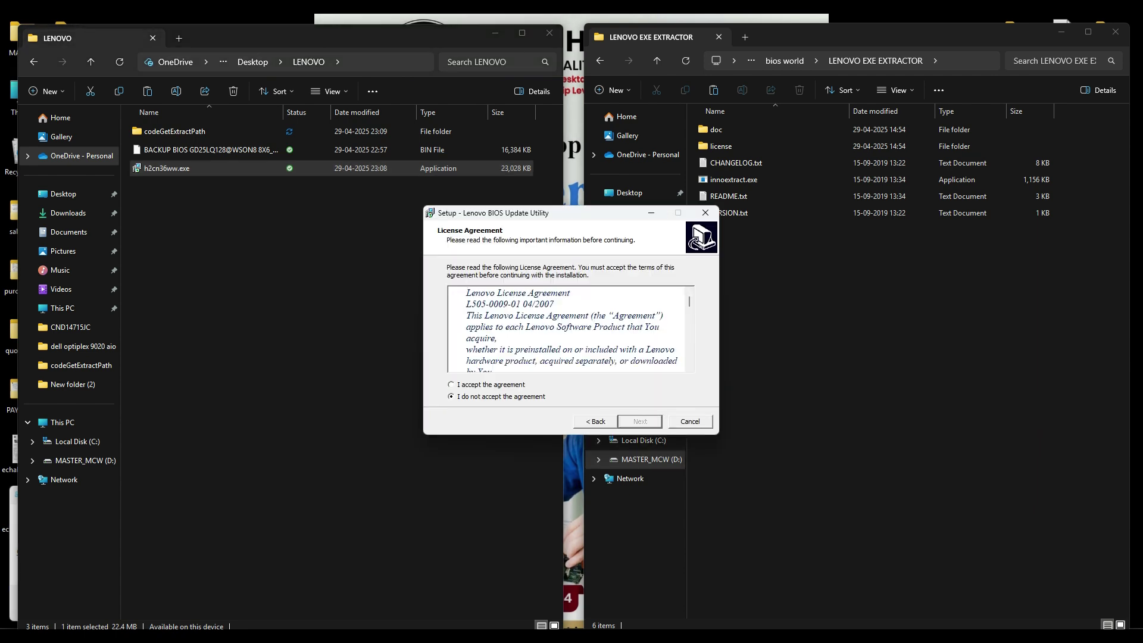
key("Return")
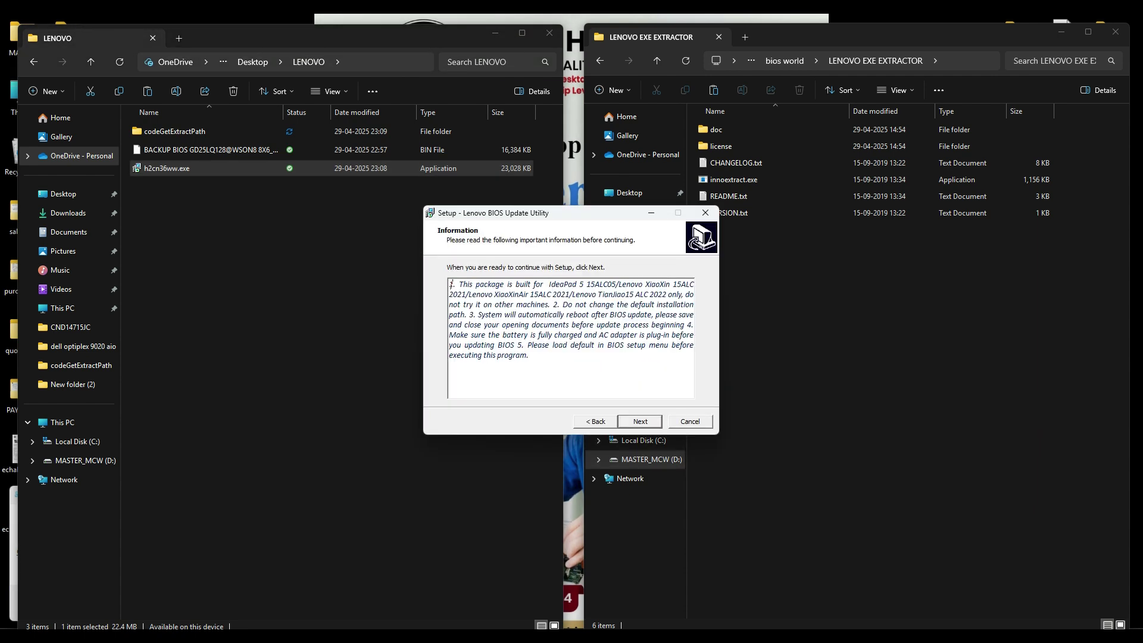
key("Return")
key("Up")
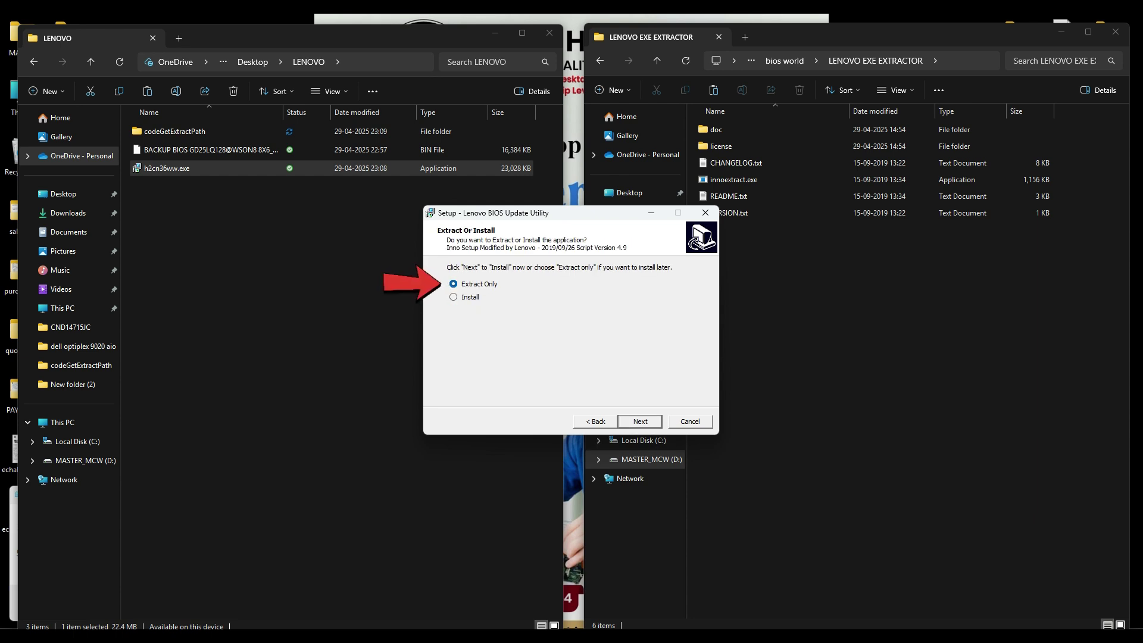
key("Return")
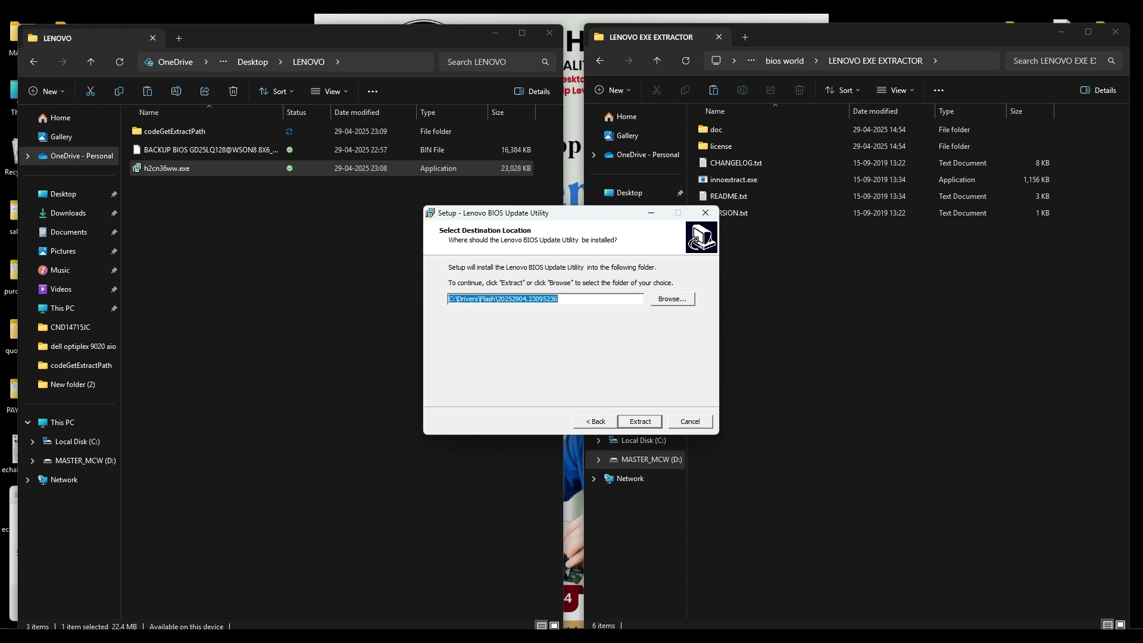
Step: Browse for another extraction folder, looking through Local Disk (C:) and Users
left_click(673, 299)
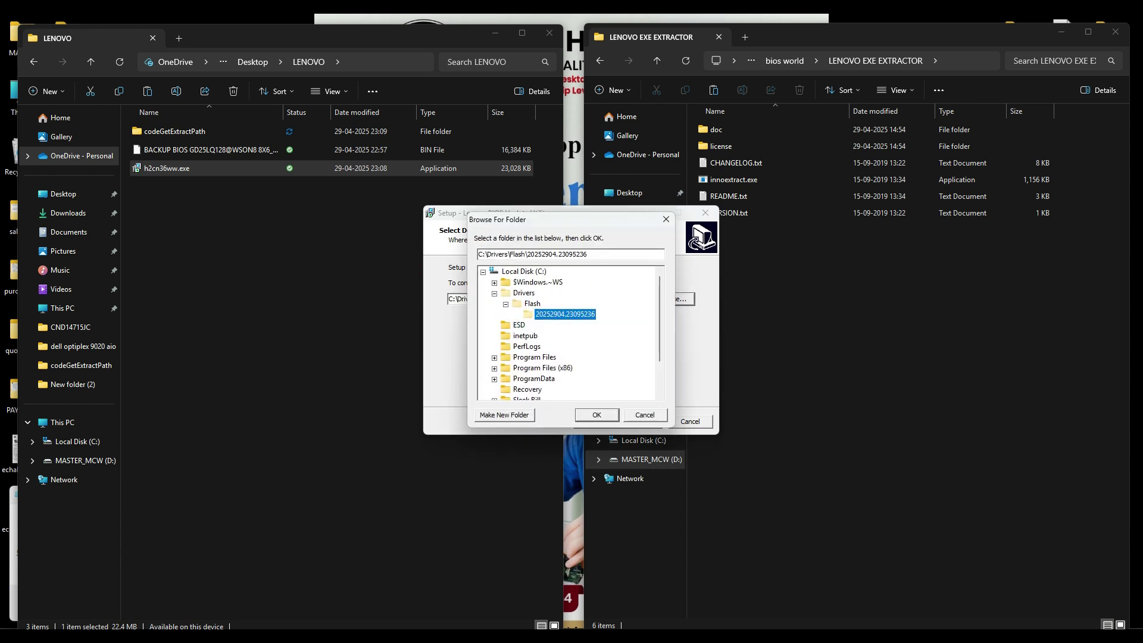
key("Left")
key("Left")
key("Left")
key("Left")
key("Left")
key("Left")
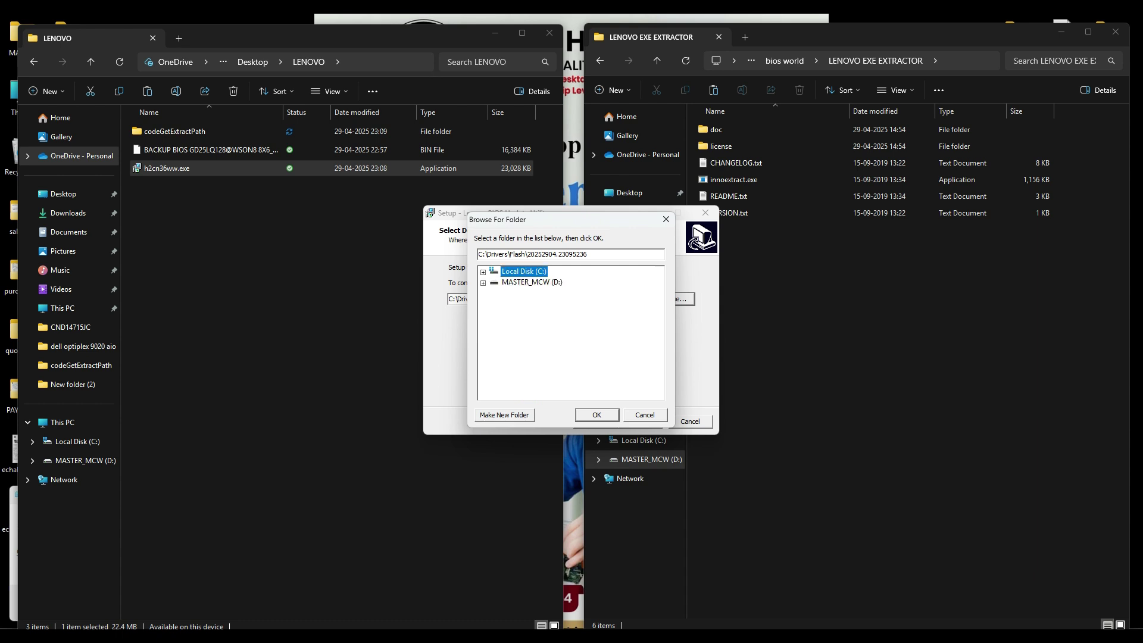
key("Right")
scroll(536, 343, "down", 1)
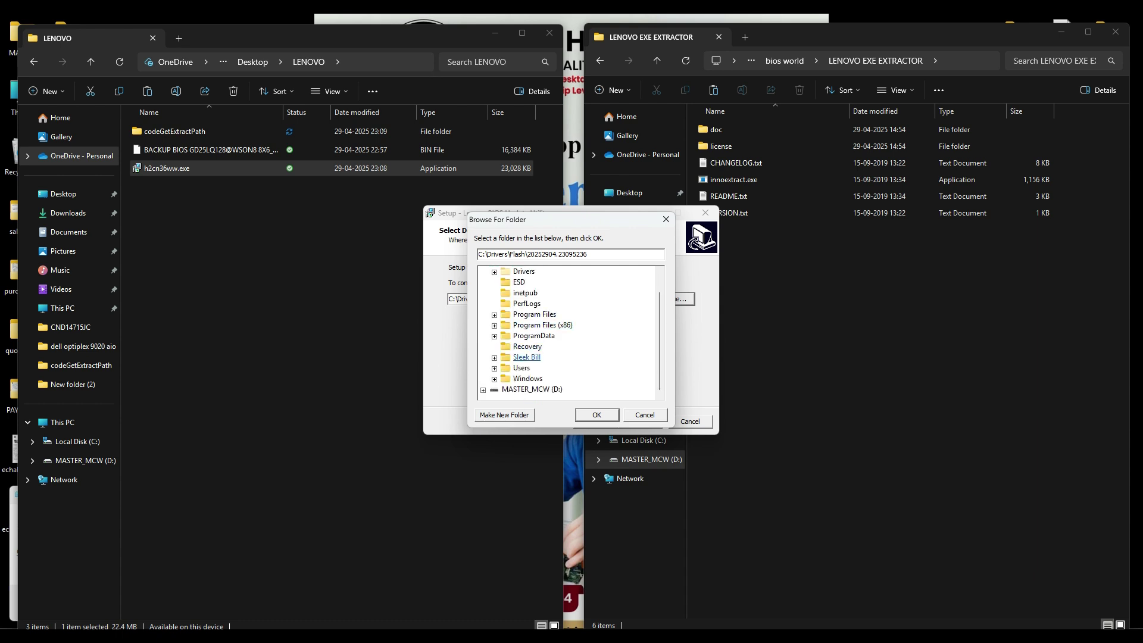
scroll(535, 321, "up", 1)
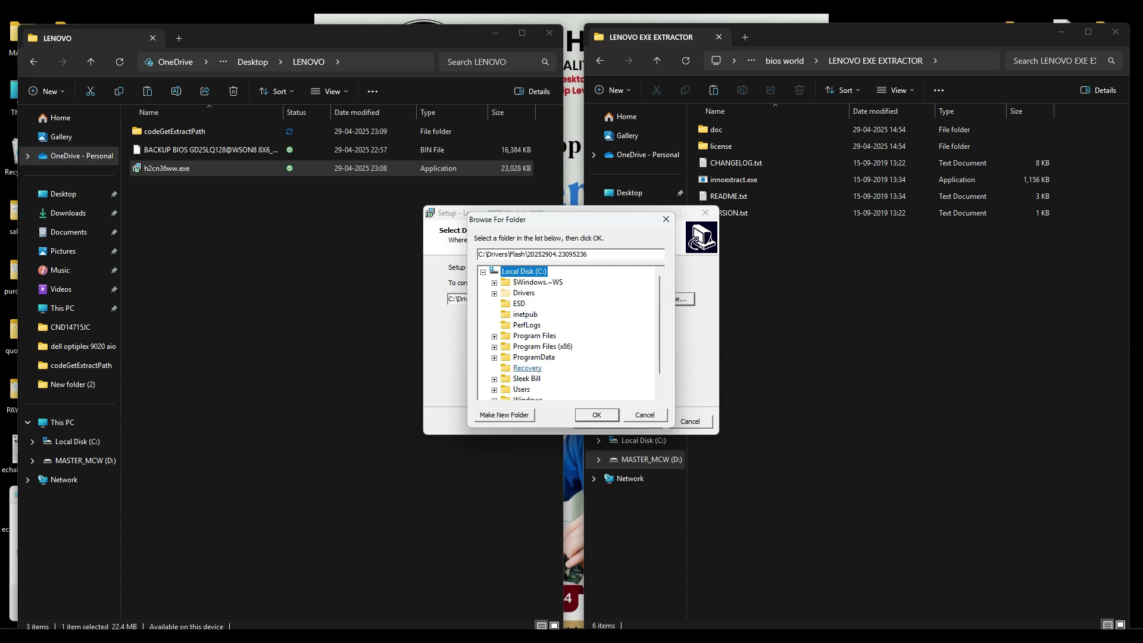
left_click(521, 388)
scroll(521, 389, "down", 1)
double_click(522, 369)
Step: Look under MASTER at the OneDrive folder, then cancel browsing
scroll(527, 363, "down", 1)
double_click(537, 357)
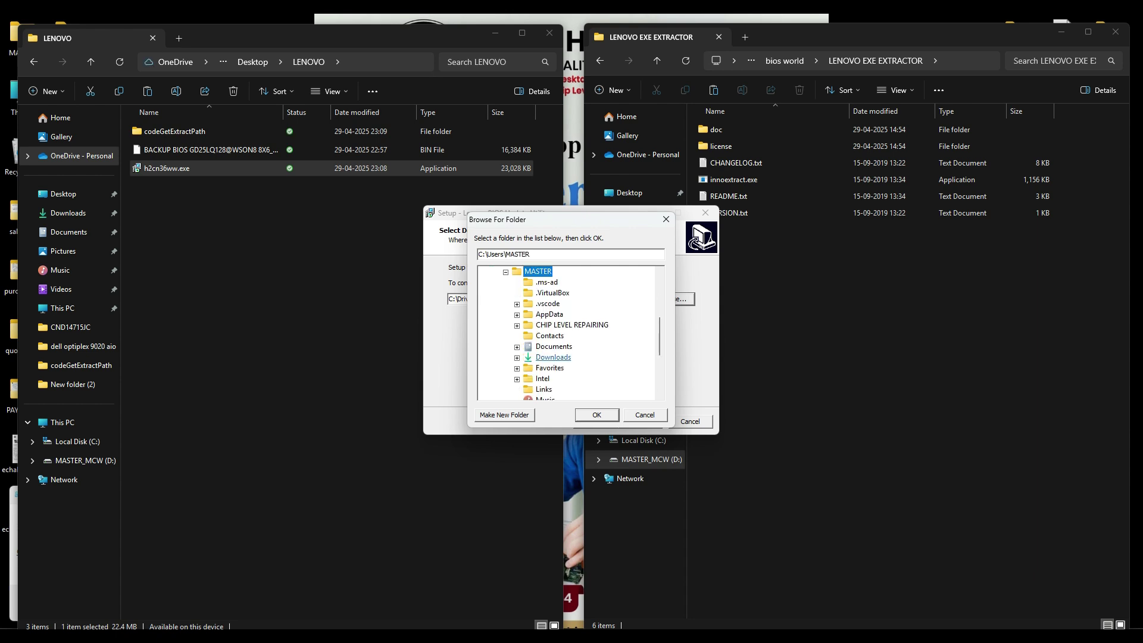
scroll(554, 358, "down", 2)
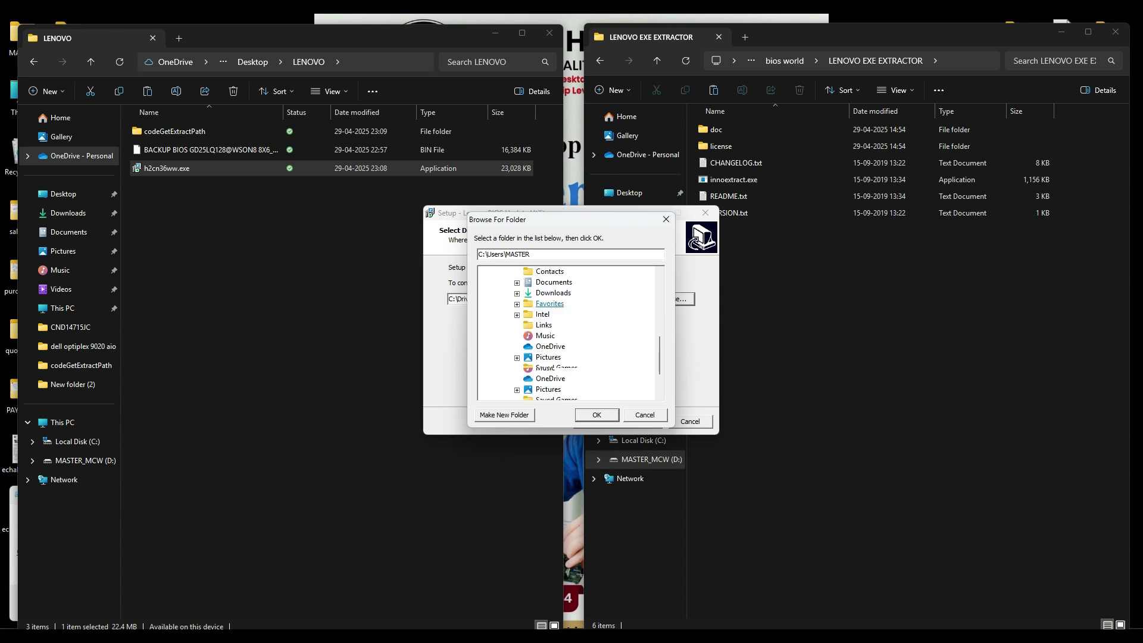
left_click(550, 347)
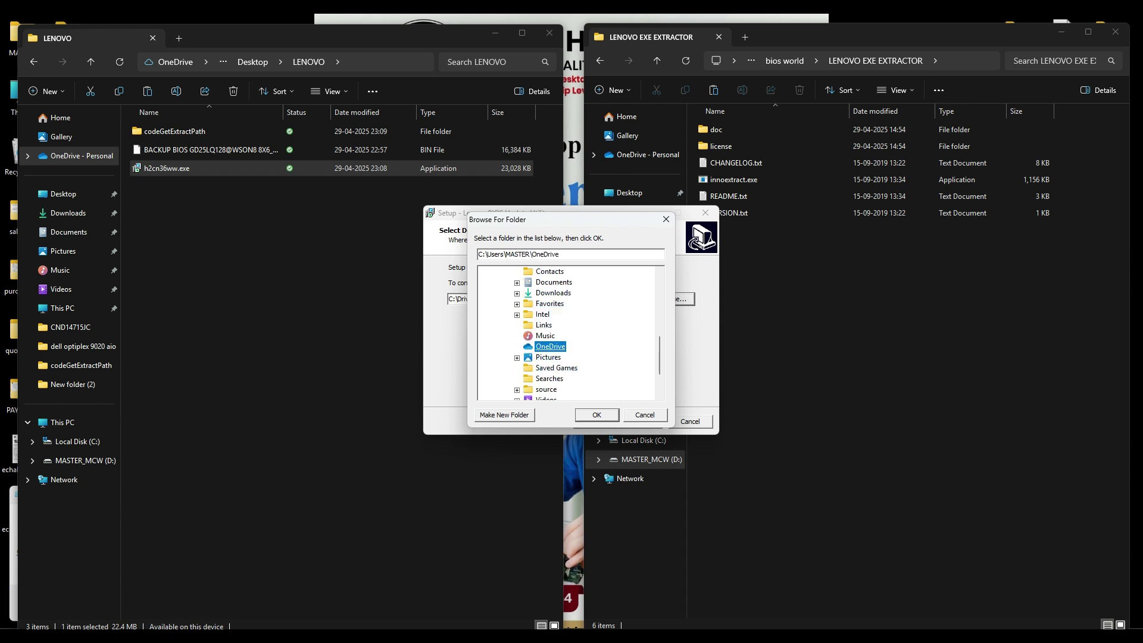
scroll(566, 334, "up", 1)
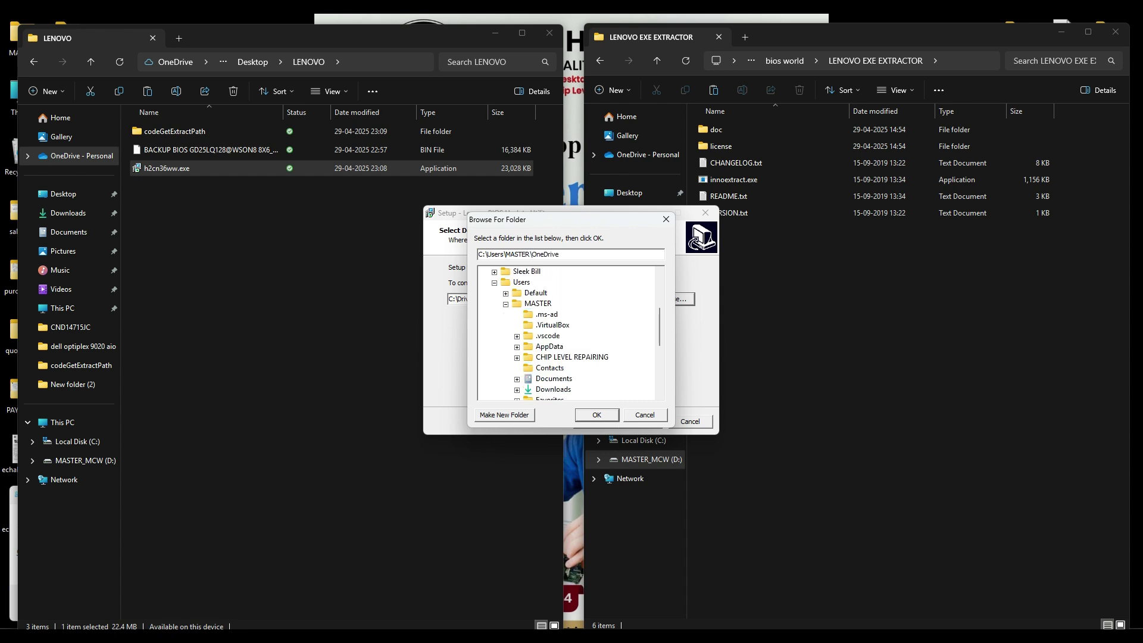
scroll(565, 333, "down", 2)
scroll(566, 334, "down", 2)
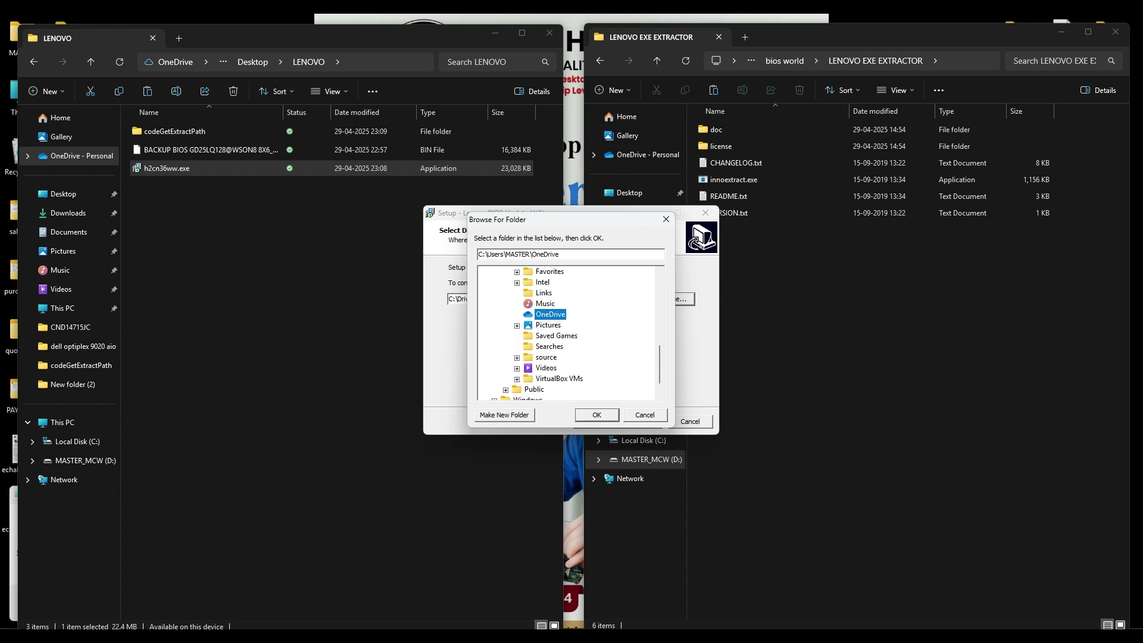
scroll(566, 333, "up", 5)
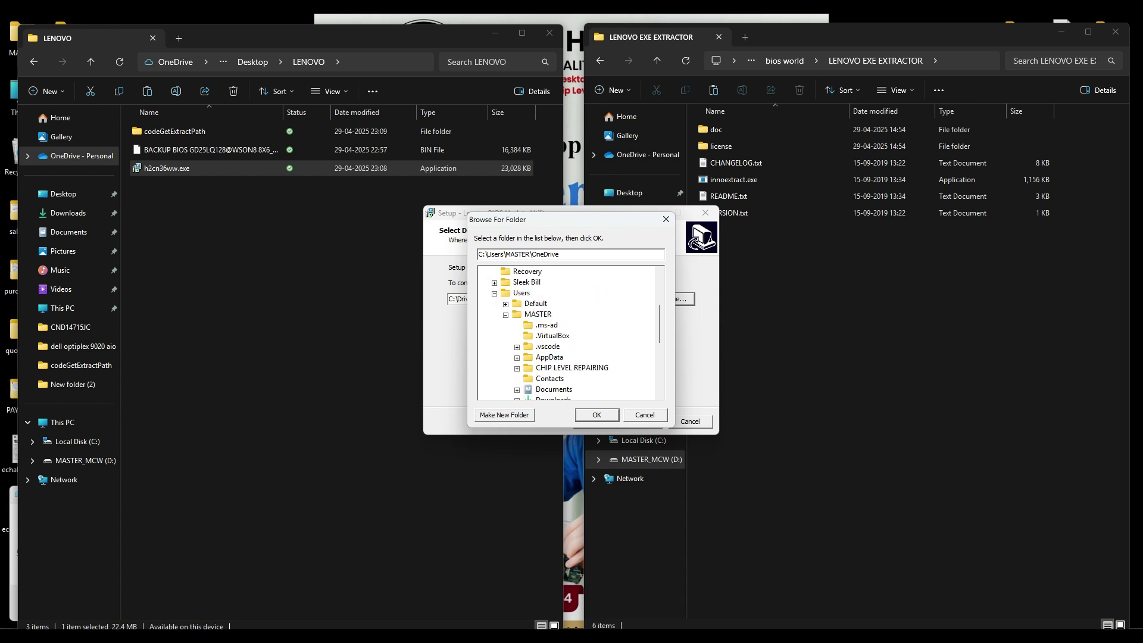
left_click(645, 416)
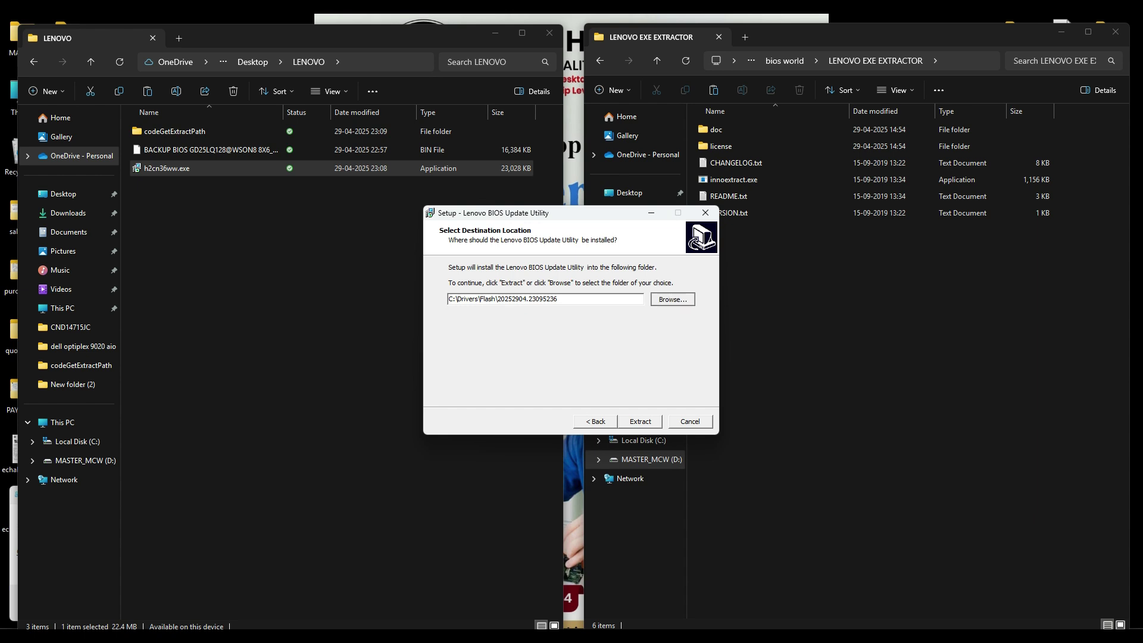
Step: Accept C:\Drivers\Flash\20252904.23095236 as the destination and extract the files
left_click(673, 299)
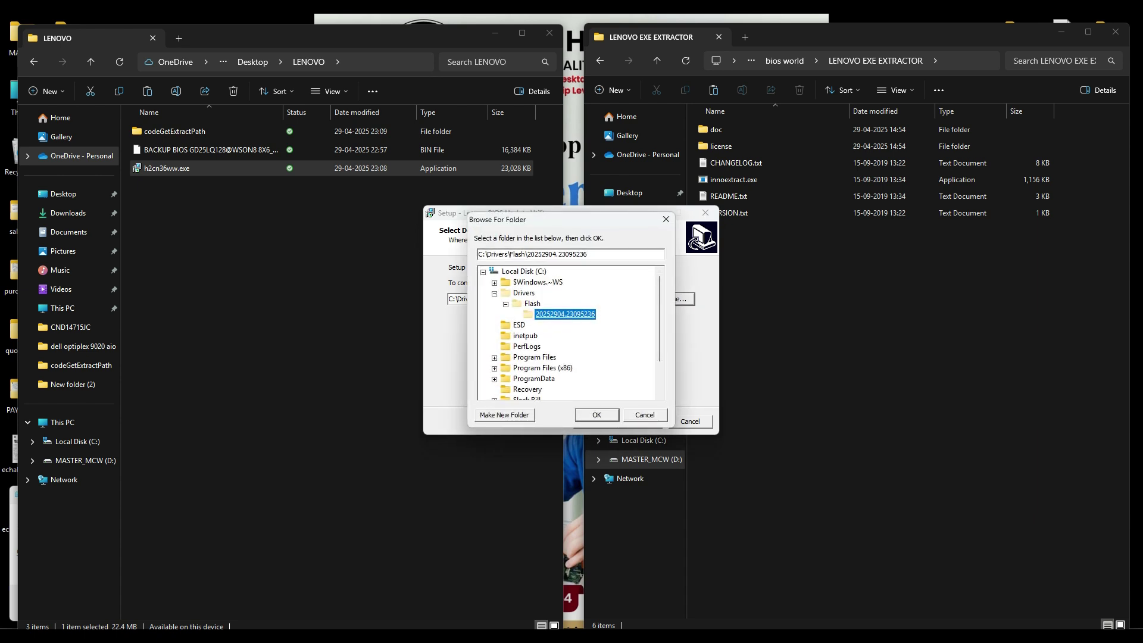
scroll(569, 333, "down", 2)
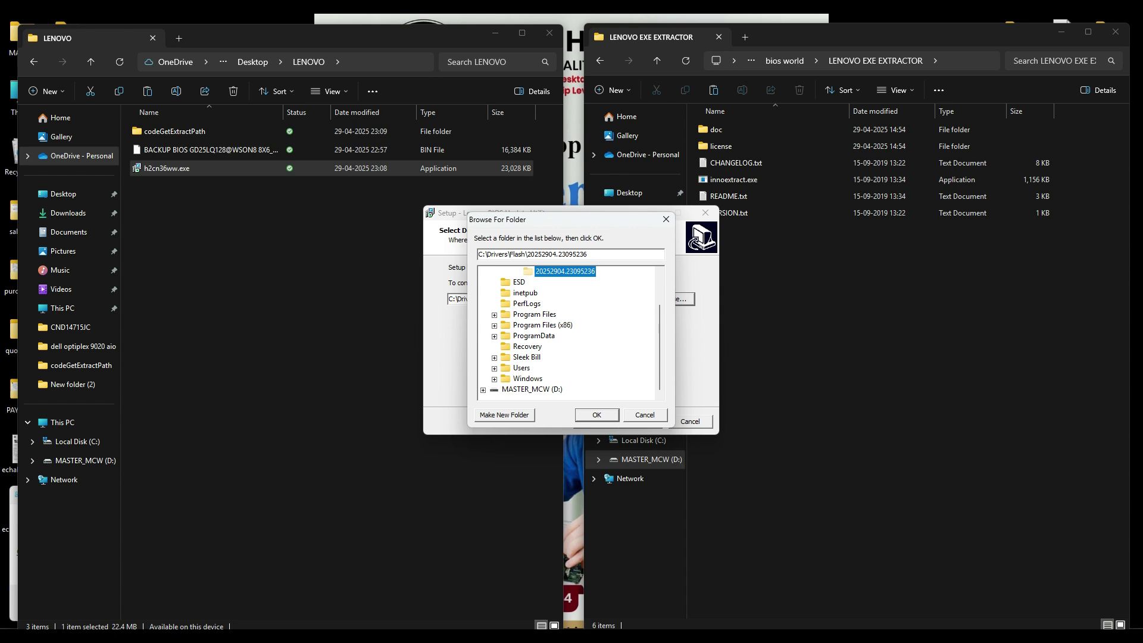
scroll(536, 309, "up", 2)
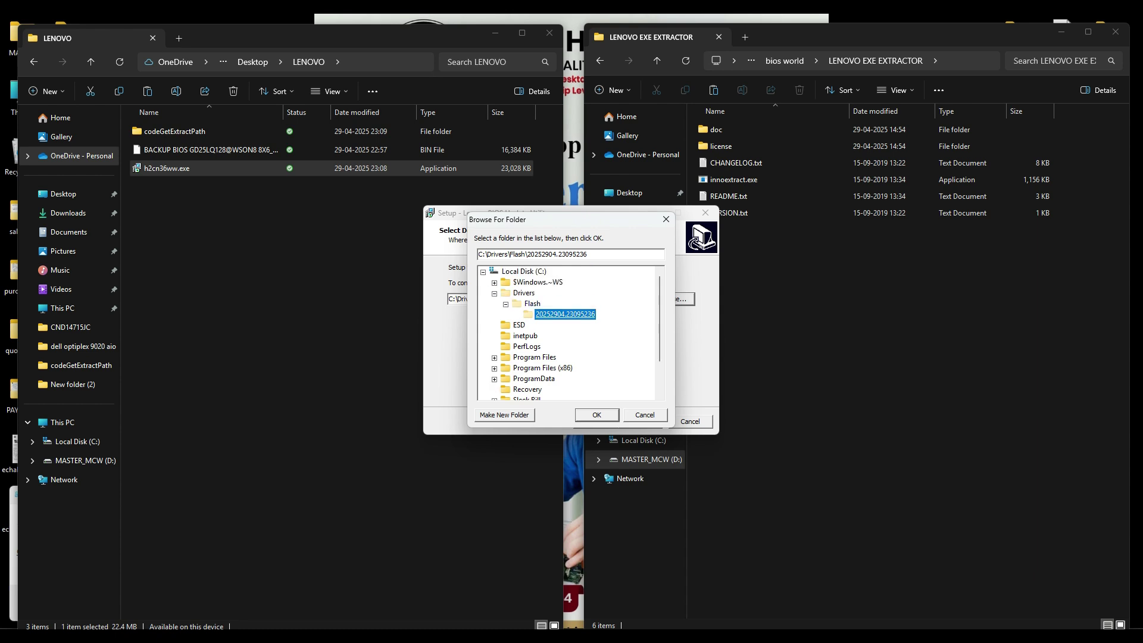
key("Return")
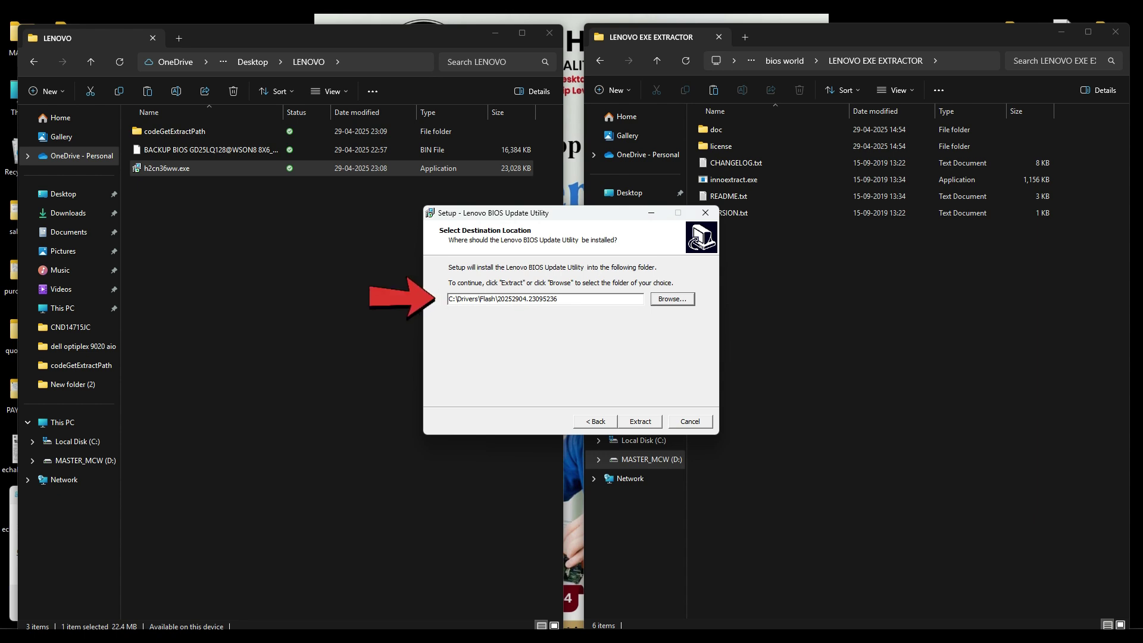
left_click(640, 421)
Step: Finish the setup and open Local Disk (C:) > Drivers > Flash in the left window
left_click(640, 422)
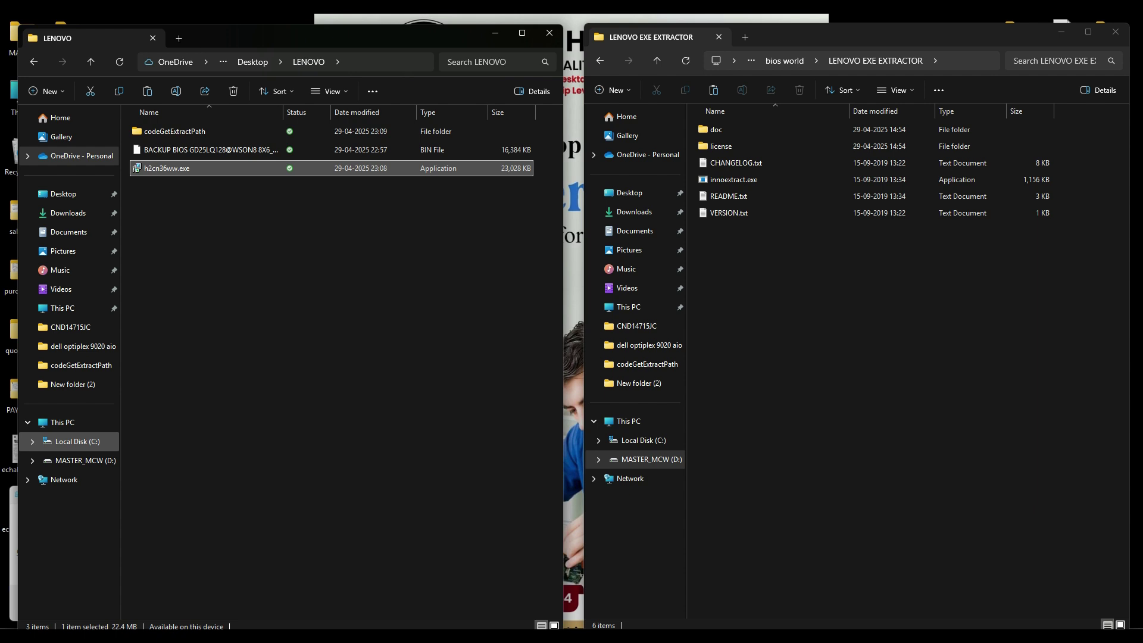
left_click(77, 442)
left_click(155, 130)
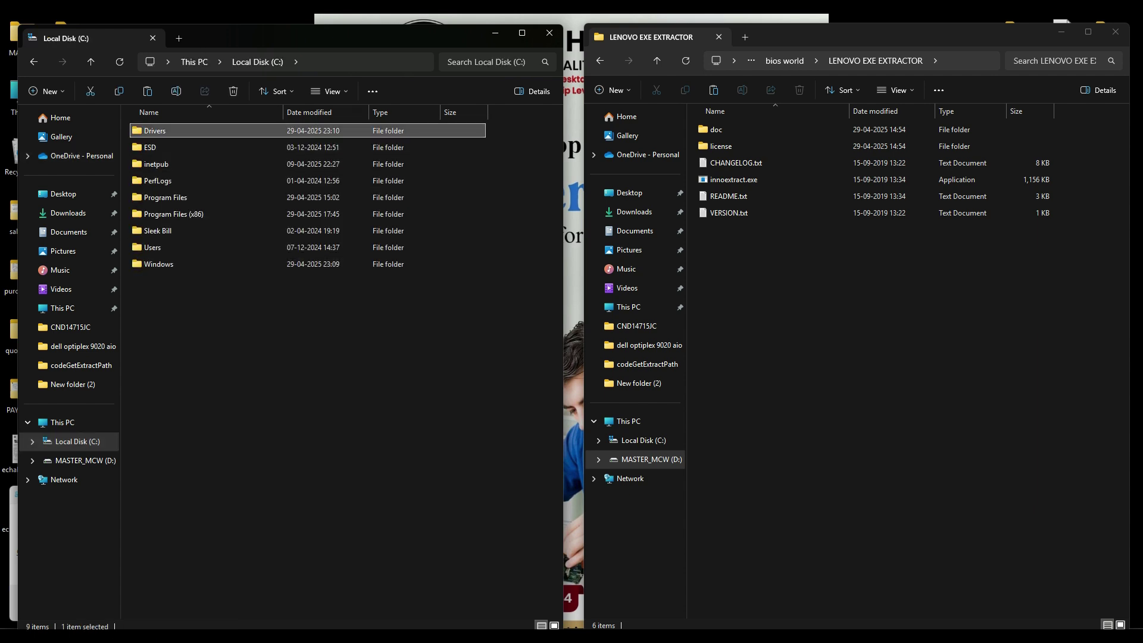
key("Return")
key("Return")
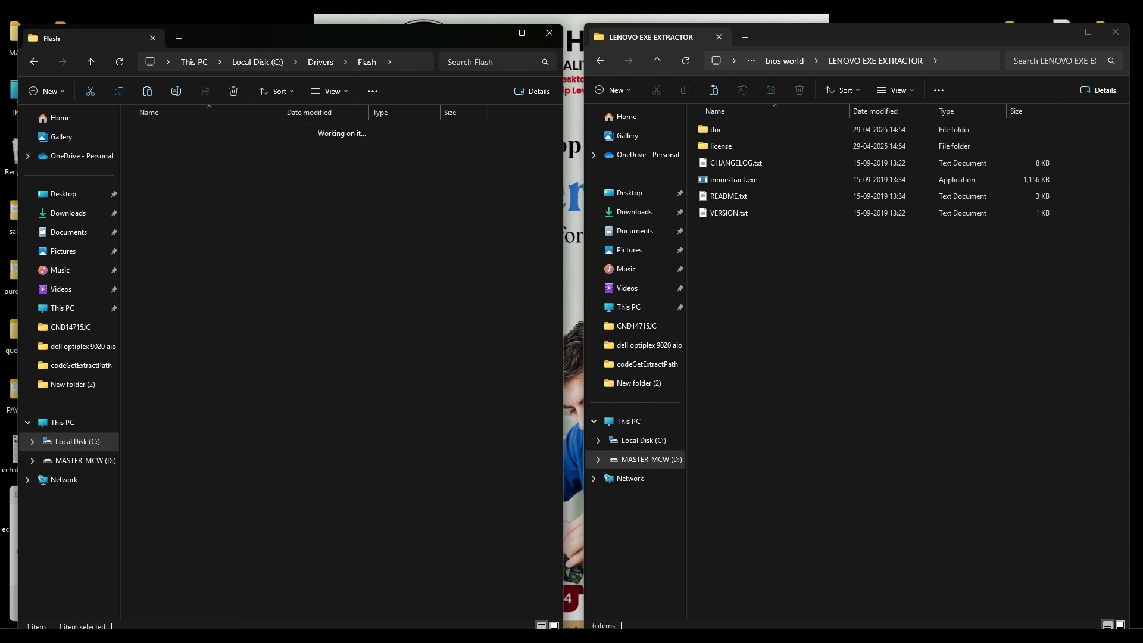
Step: Open the 20252904.23095236 folder, select BIOS.Cap, then select the LENOVO desktop folder
key("Return")
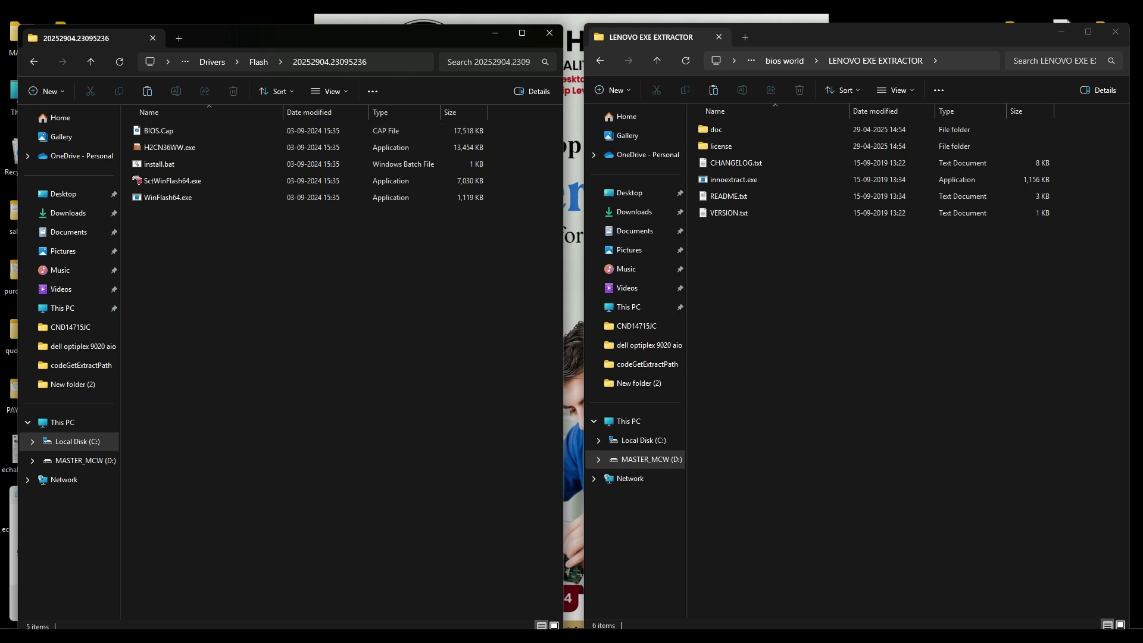
left_click(158, 130)
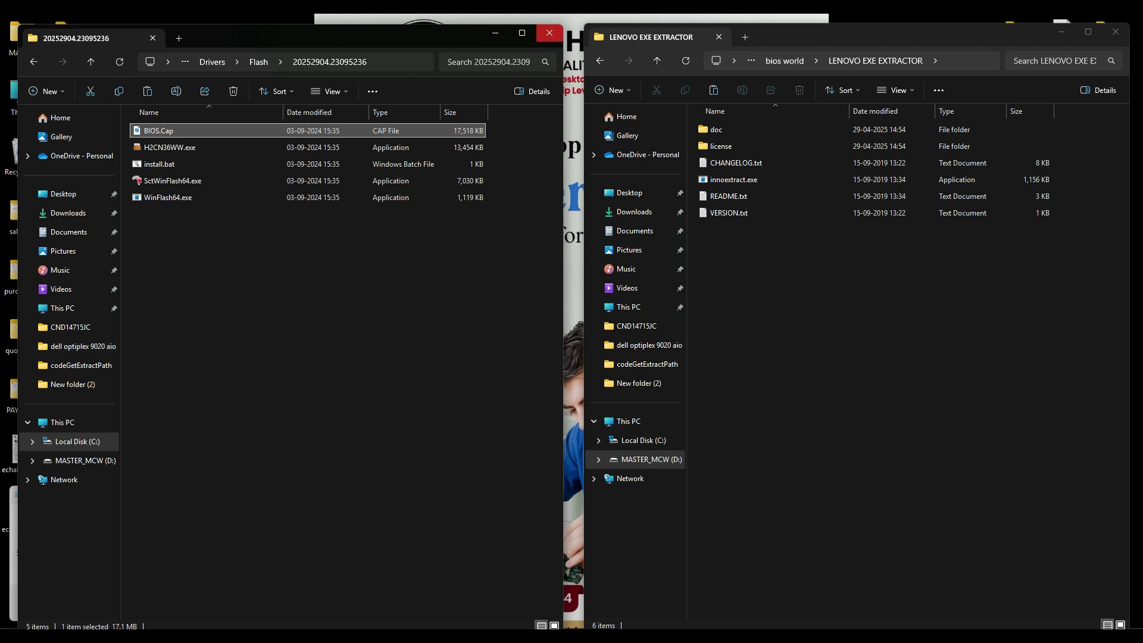
left_click_drag(436, 40, 432, 65)
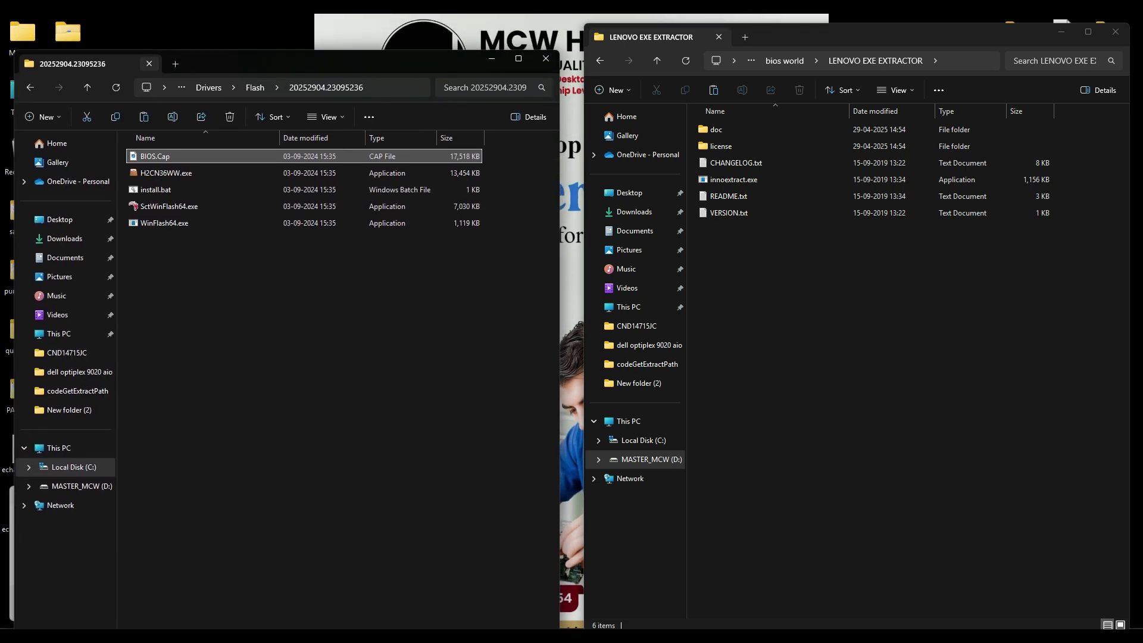
left_click(67, 31)
Step: Open LENOVO > codeGetExtractPath and place it right of the Flash folder window
double_click(68, 32)
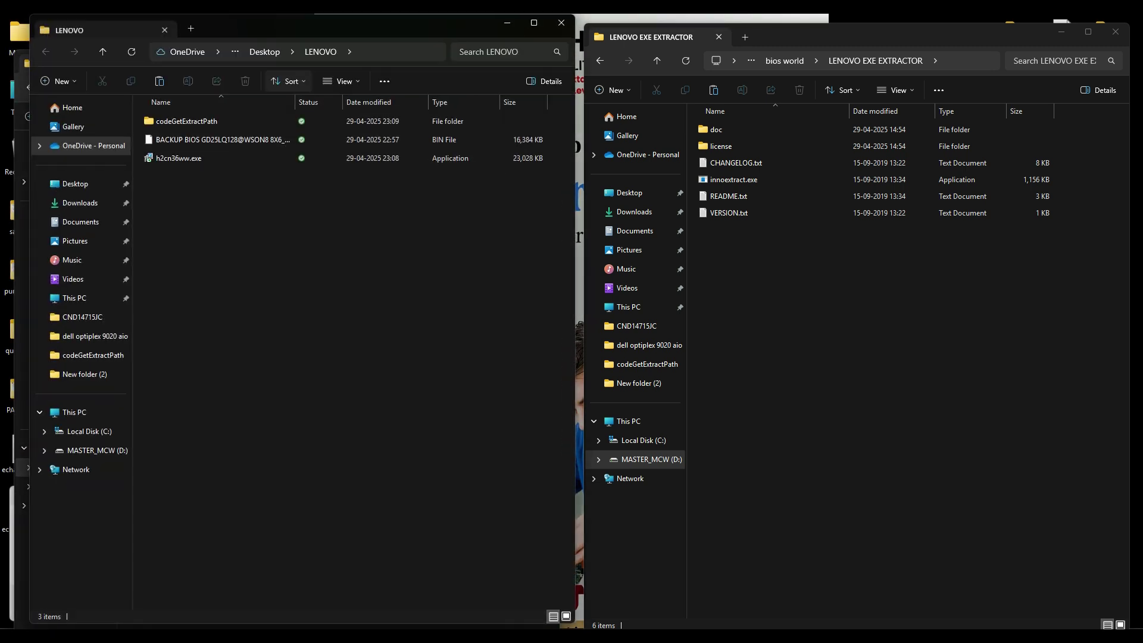
left_click_drag(291, 27, 599, 69)
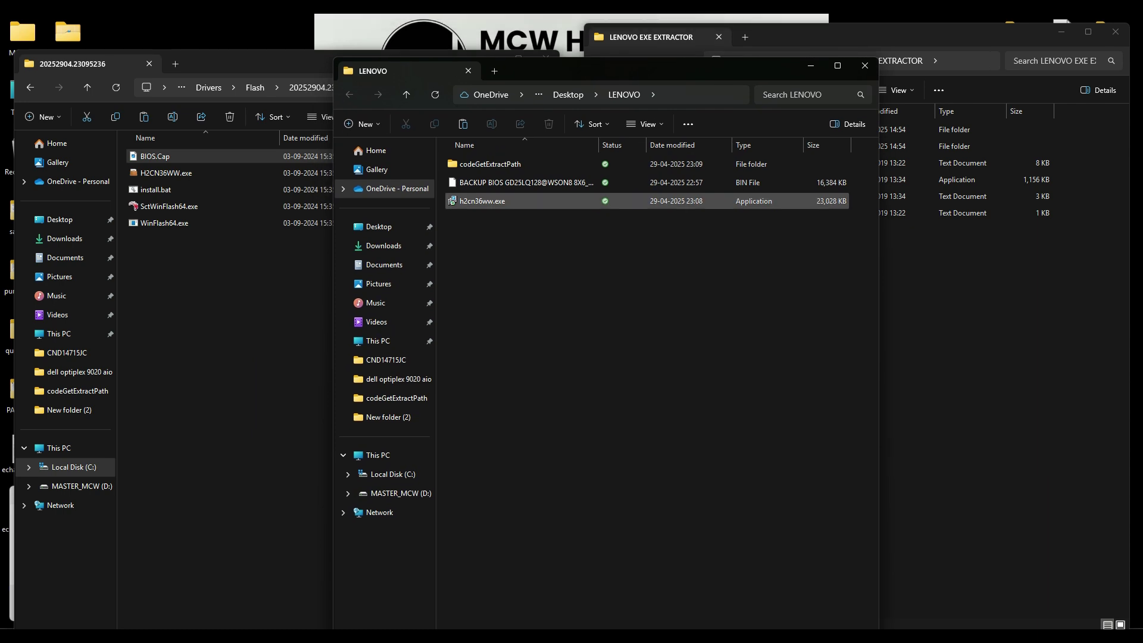
double_click(490, 163)
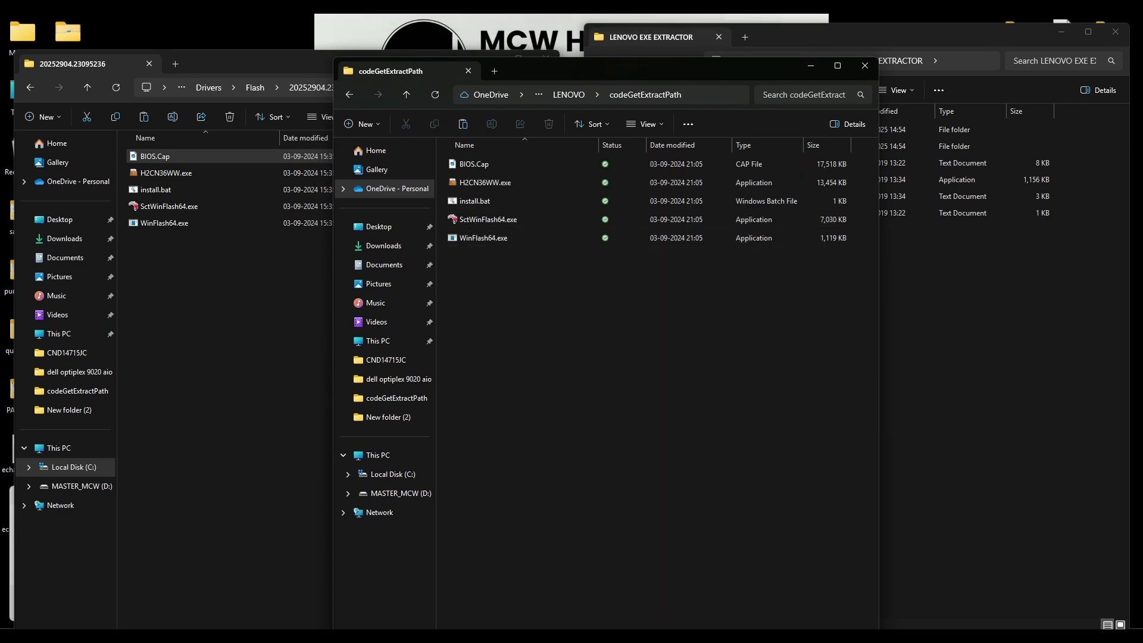
left_click_drag(647, 72, 830, 64)
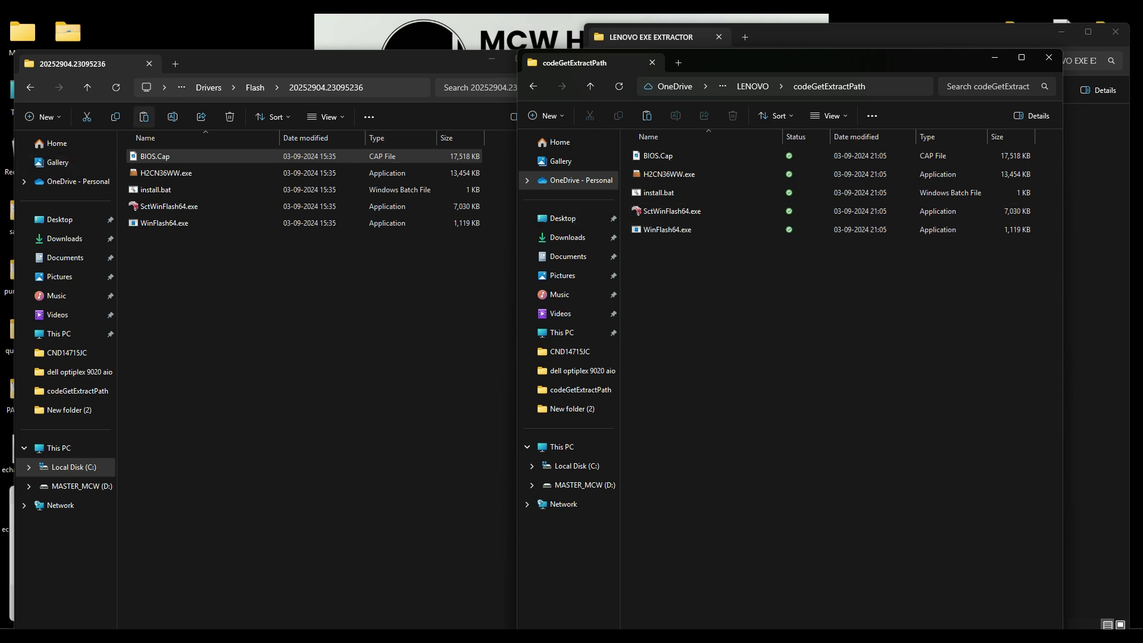
Step: Permanently delete the Drivers folder from Local Disk (C:) and close that window
left_click(208, 87)
left_click(254, 87)
key("Delete")
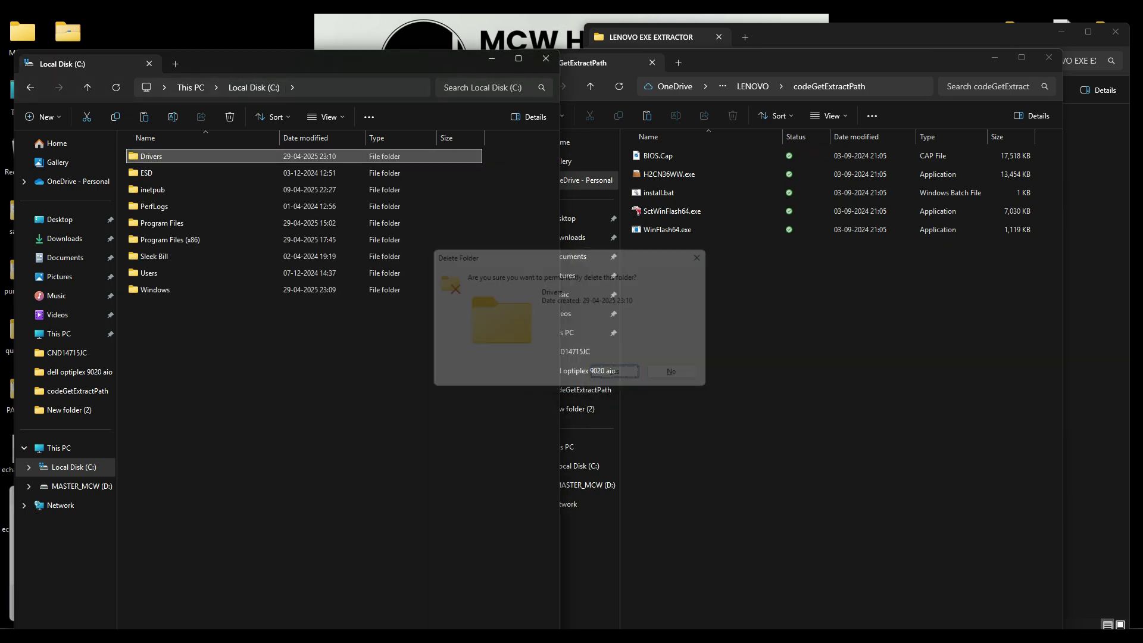
key("Return")
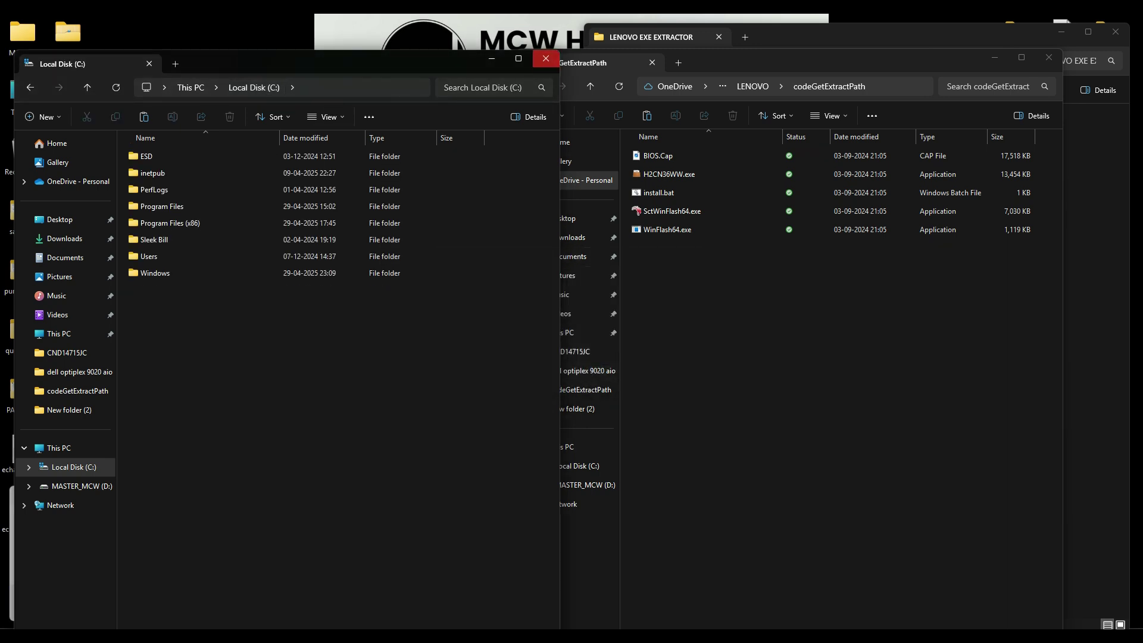
left_click(546, 58)
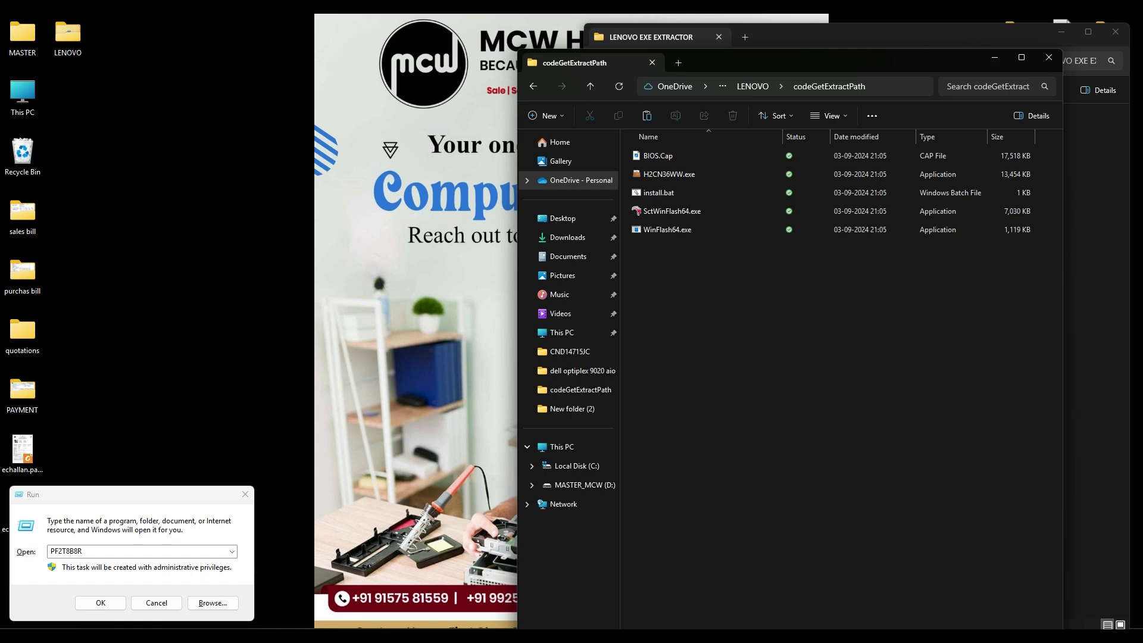
Step: Open bios world > MEAnalyzer-r324 and run the ME analyzer on BIOS.Cap
left_click_drag(888, 66, 406, 41)
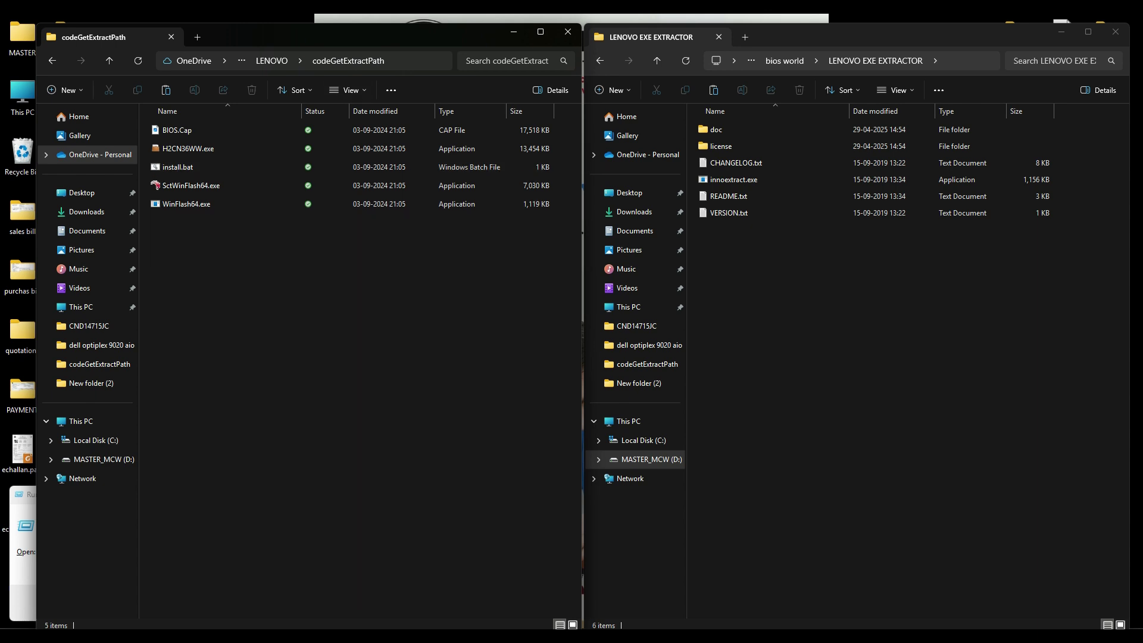
left_click(657, 60)
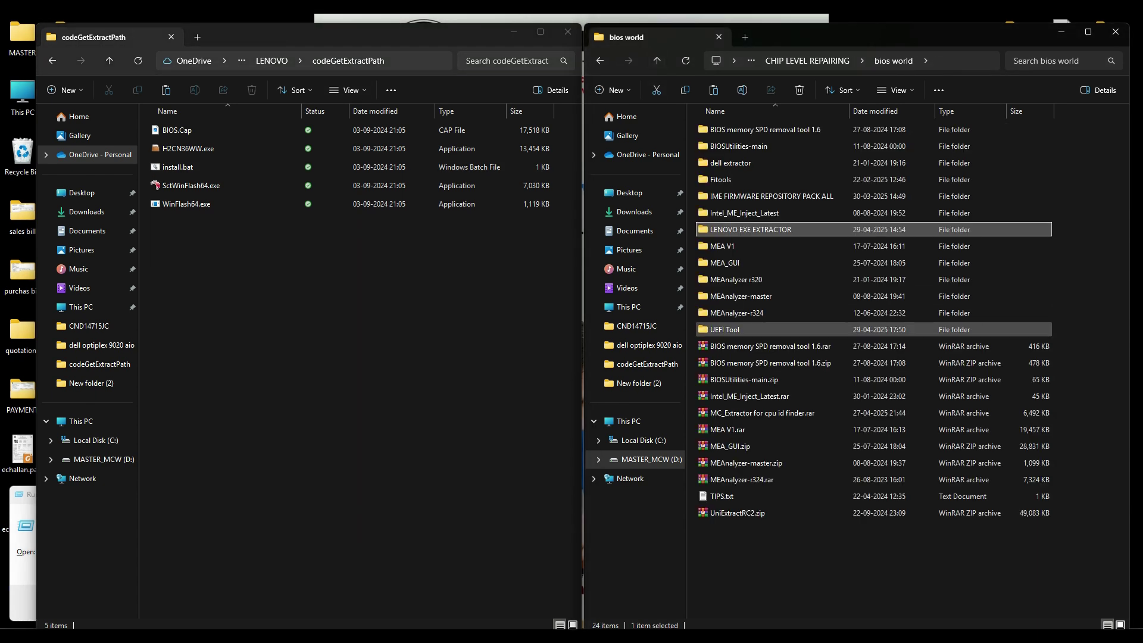
double_click(736, 313)
left_click_drag(179, 130, 728, 234)
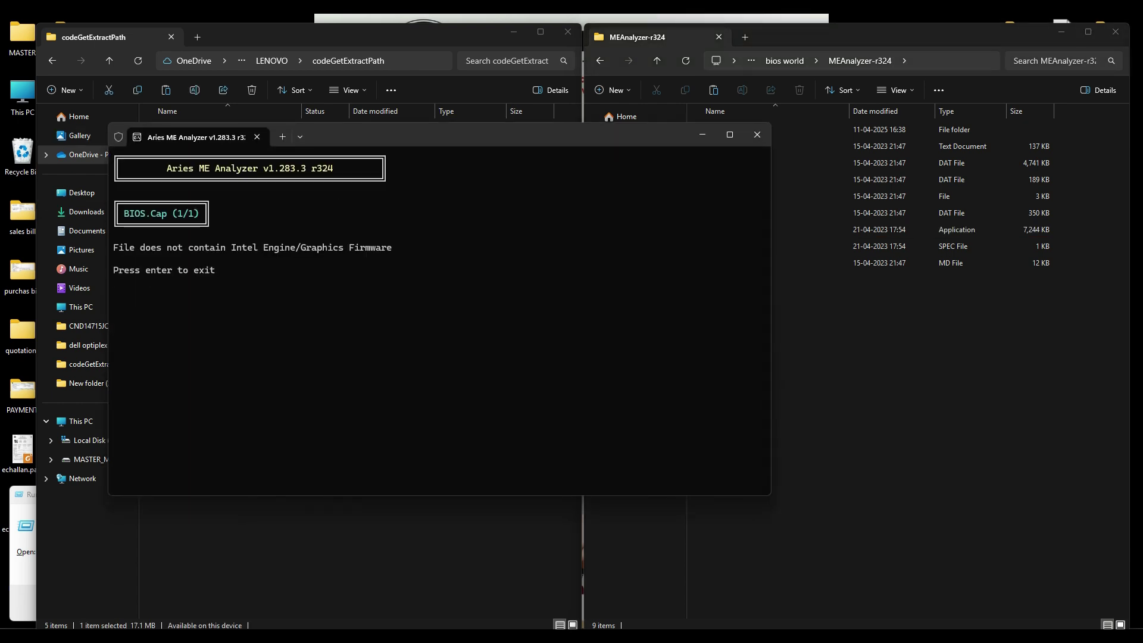
Step: Dismiss the ME analyzer result, paste BIOS.Cap into LENOVO, and select the backup BIOS file
key("Return")
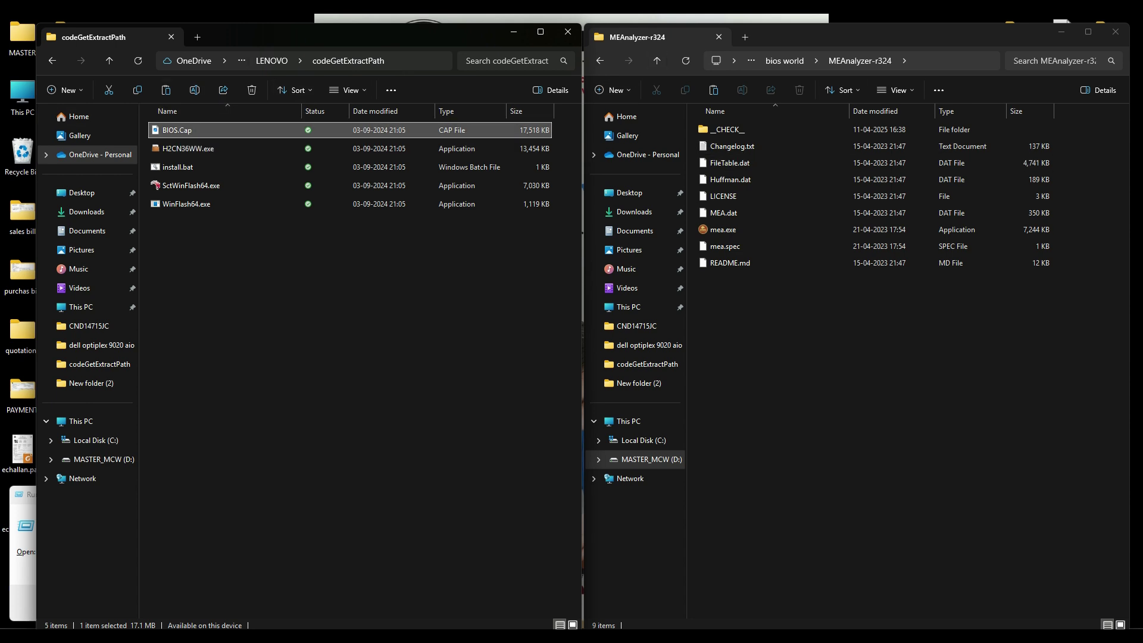
left_click(109, 60)
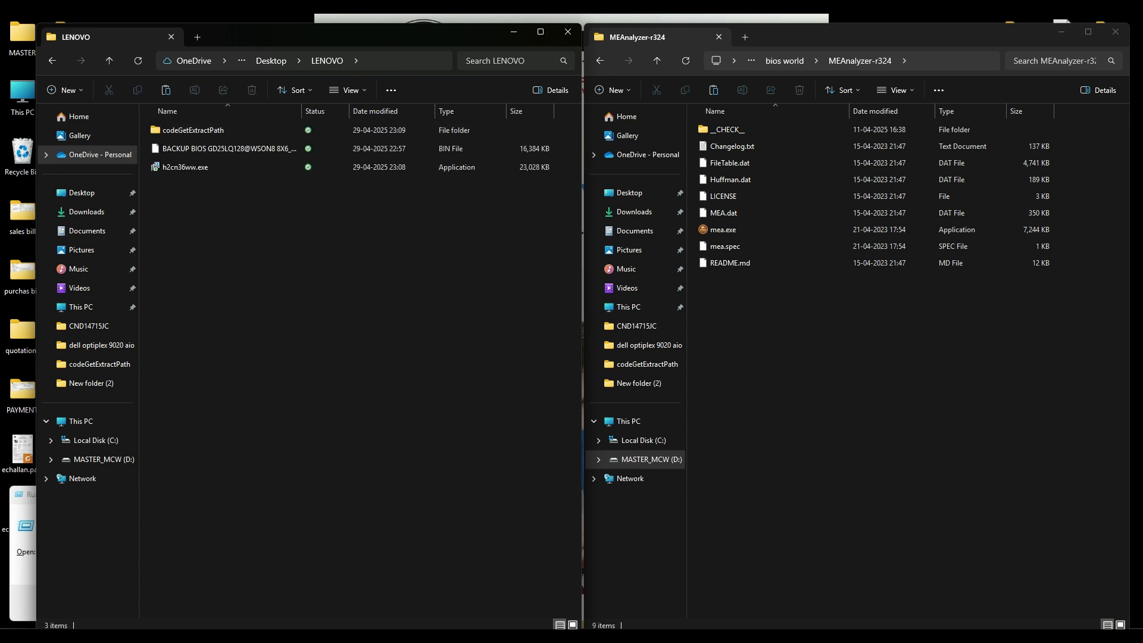
key("ctrl+v")
left_click(226, 148)
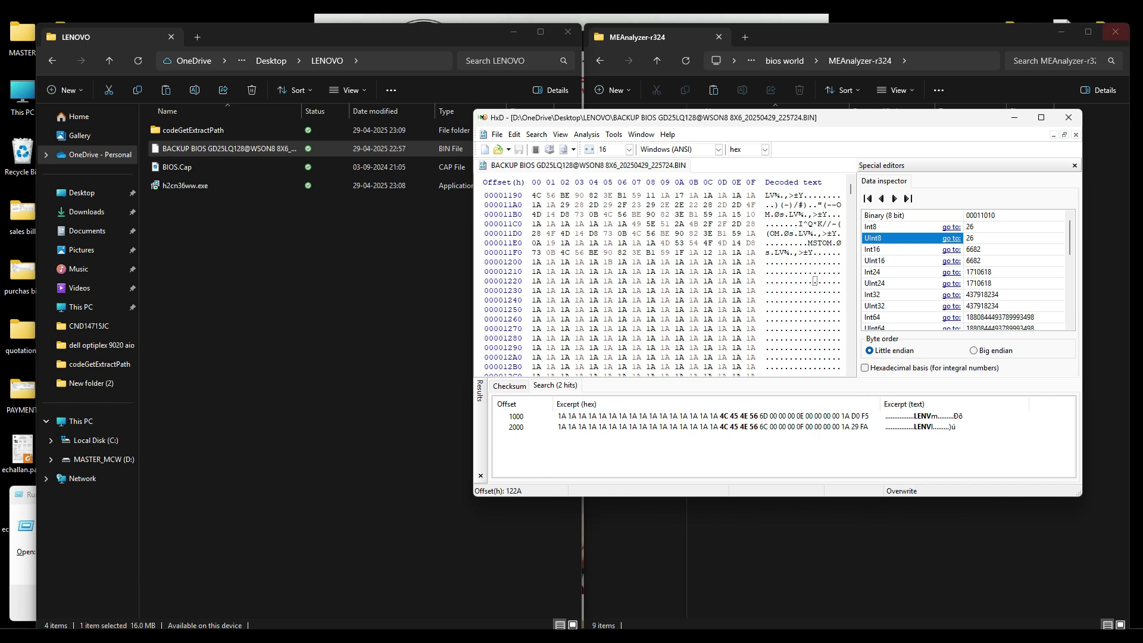
Step: Close MEAnalyzer and load BIOS.Cap into HxD as a second tab
left_click(1115, 31)
left_click_drag(785, 116, 824, 92)
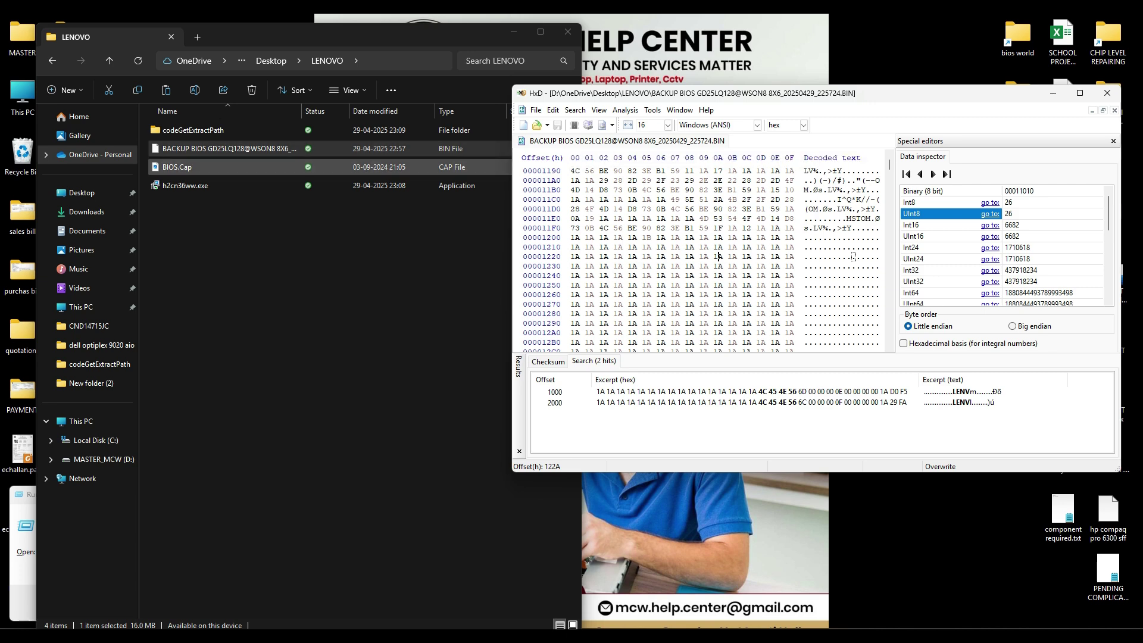
left_click_drag(179, 168, 667, 250)
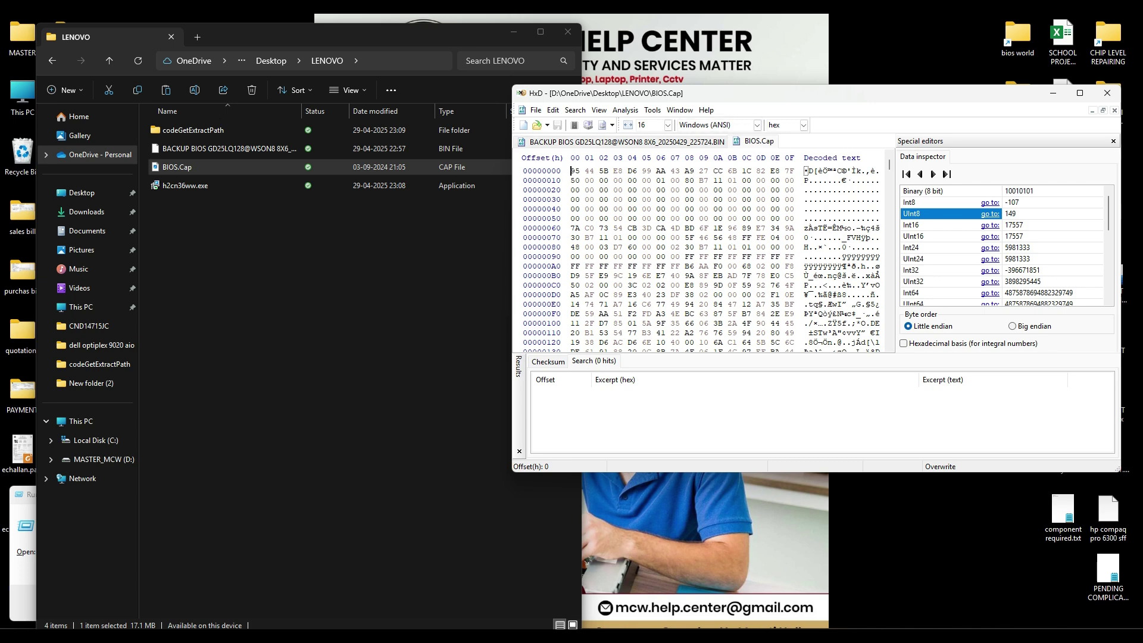
Step: Select all in each tab to compare lengths: backup 1000000 versus BIOS.Cap 111B780 bytes
key("ctrl+Tab")
key("ctrl+Tab")
key("ctrl+Tab")
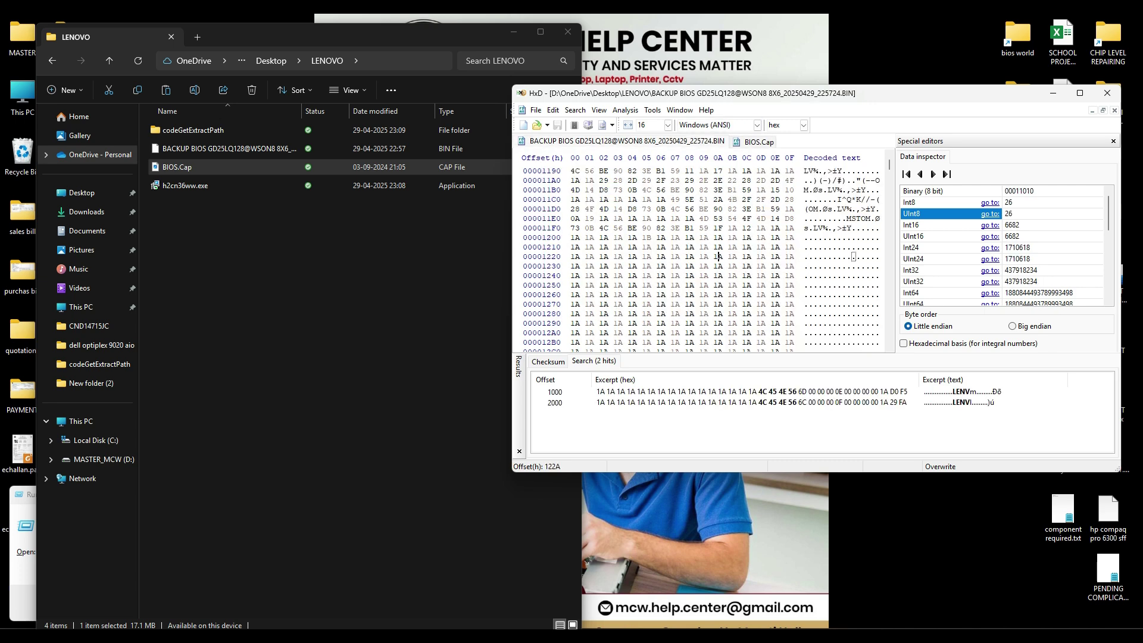
key("ctrl+a")
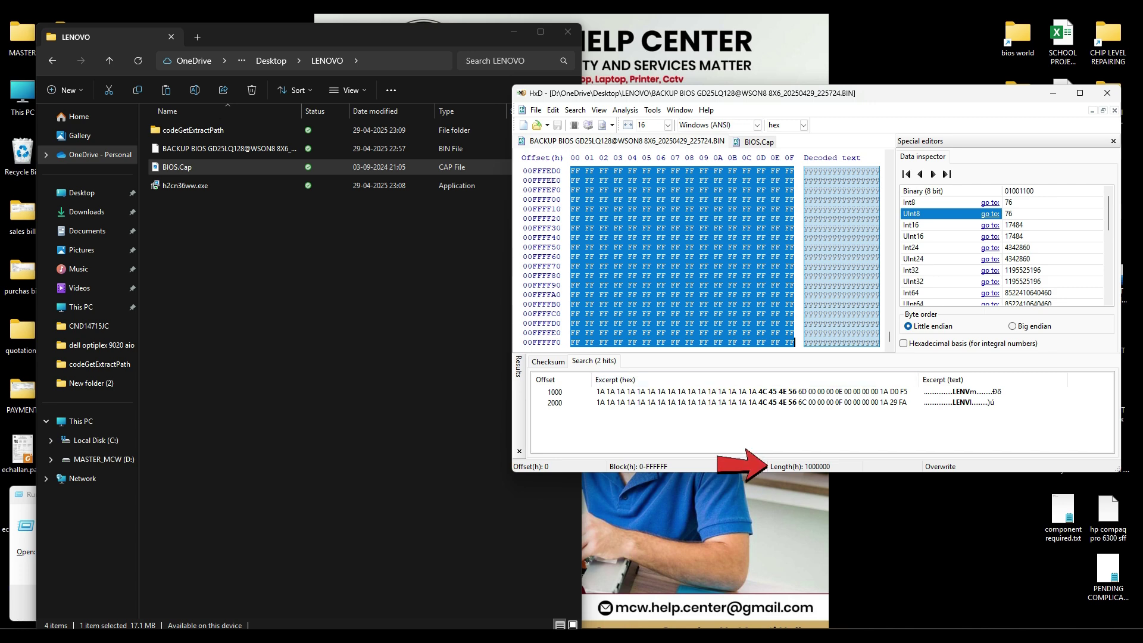
key("ctrl+Tab")
key("ctrl+a")
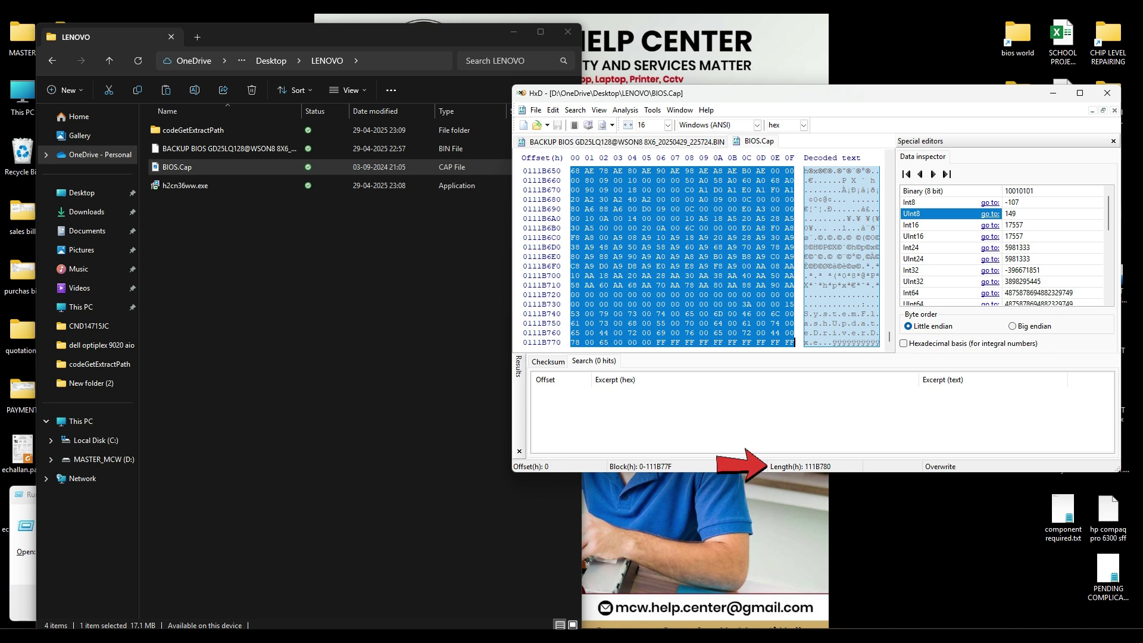
left_click(744, 257)
scroll(702, 256, "down", 1)
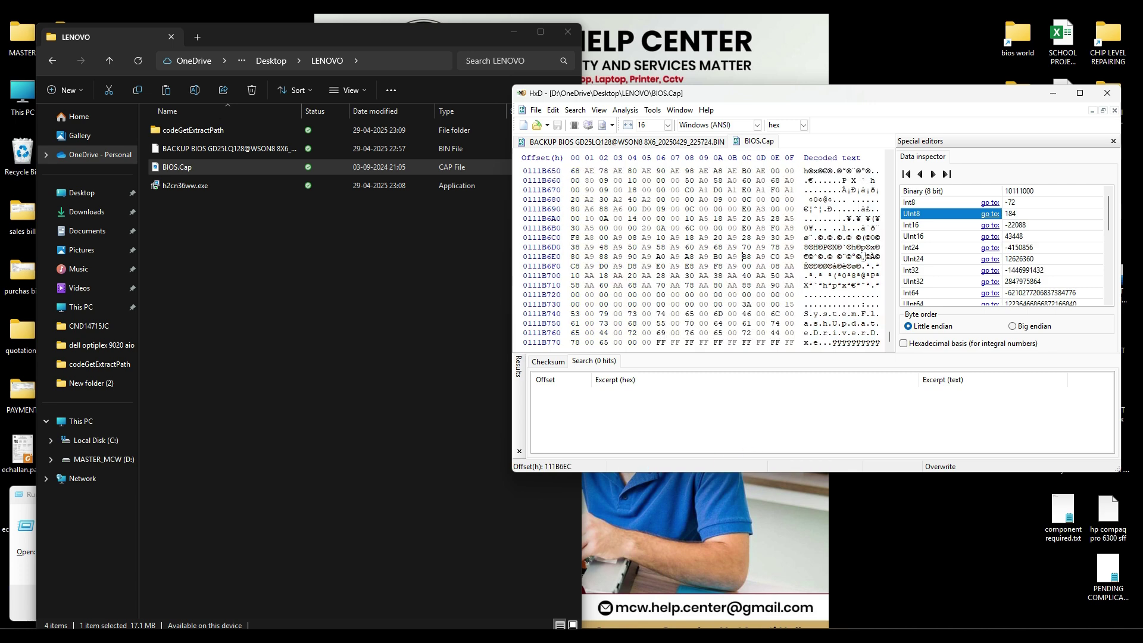
key("ctrl+Tab")
key("ctrl+a")
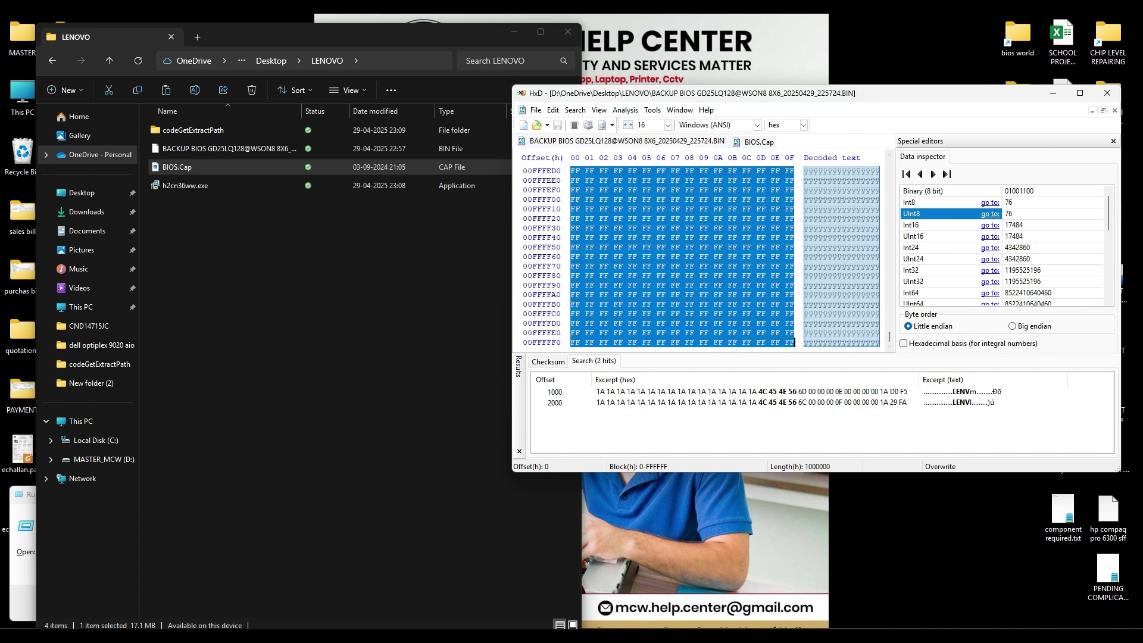
key("ctrl+Tab")
Step: Inspect the end of BIOS.Cap's data, then return to the start of the backup dump
left_click(854, 304)
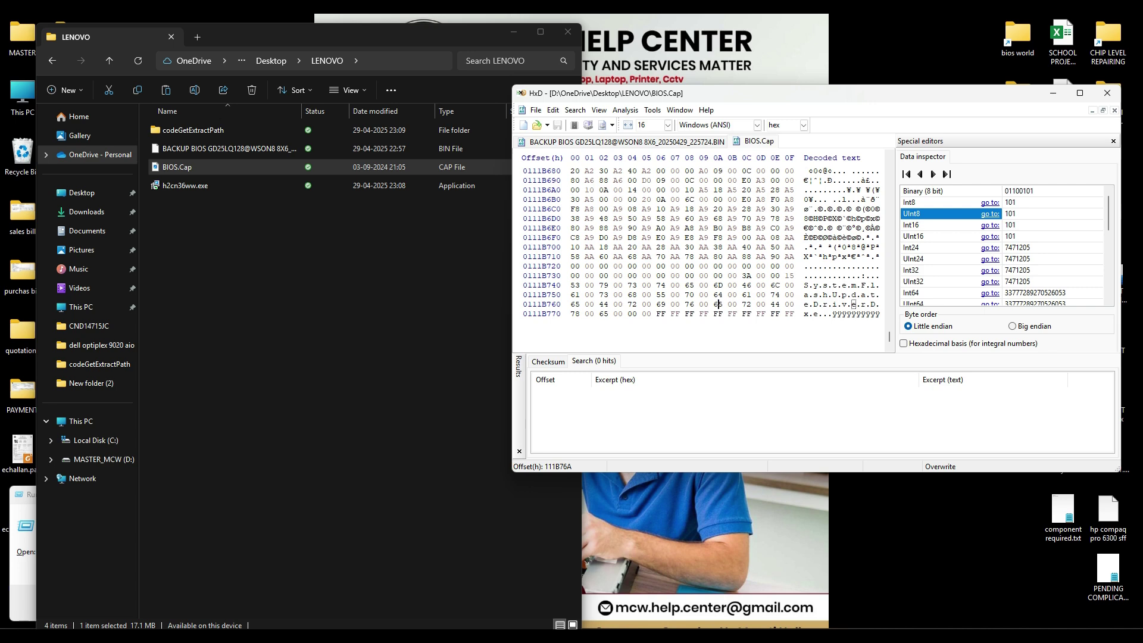
left_click_drag(890, 337, 890, 164)
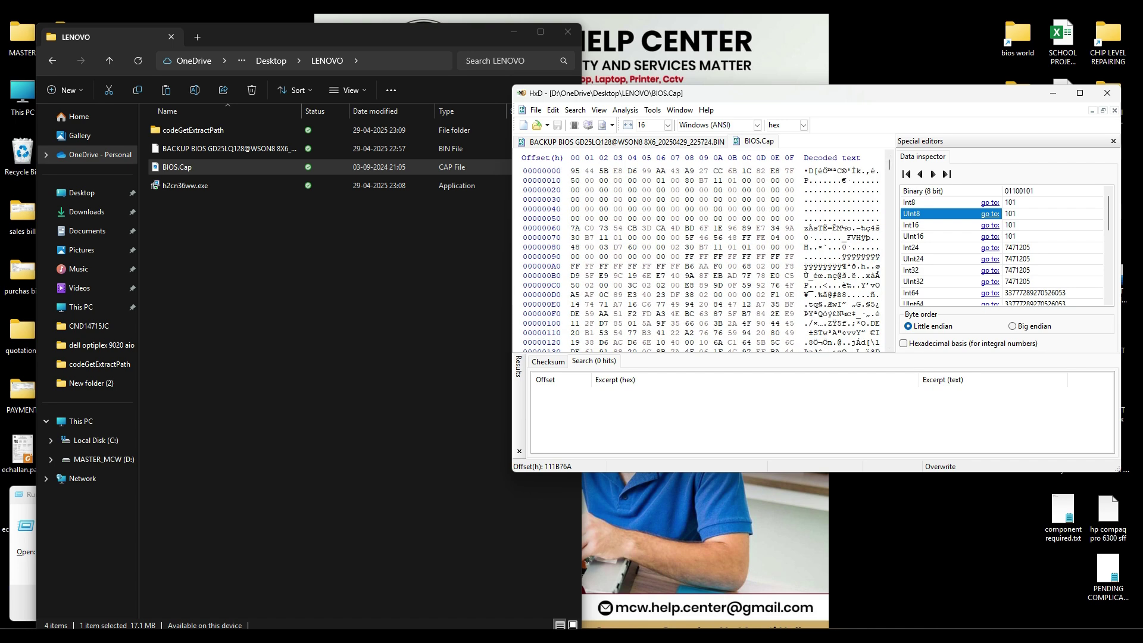
key("ctrl+Tab")
scroll(683, 256, "up", 5)
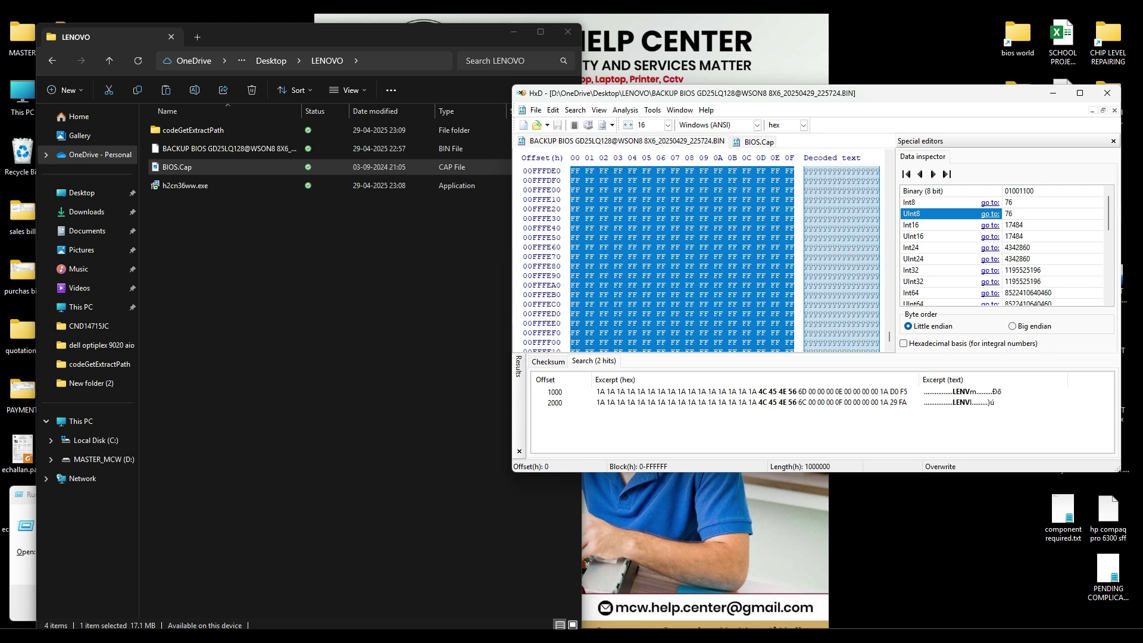
left_click_drag(890, 337, 889, 165)
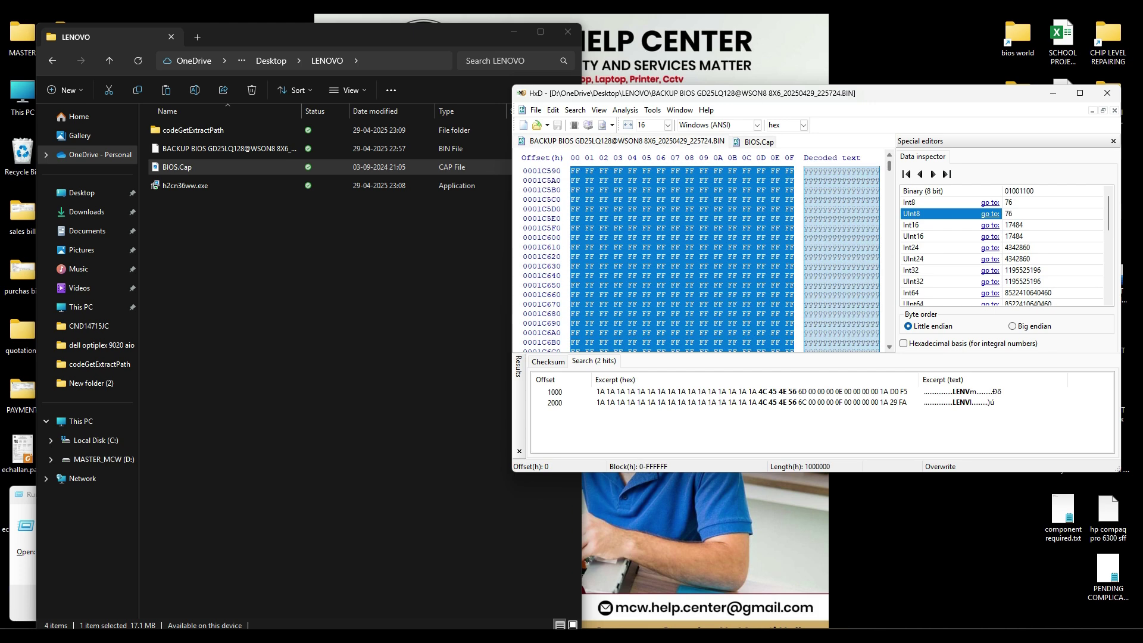
scroll(683, 256, "up", 3)
key("ctrl+Home")
left_click(814, 200)
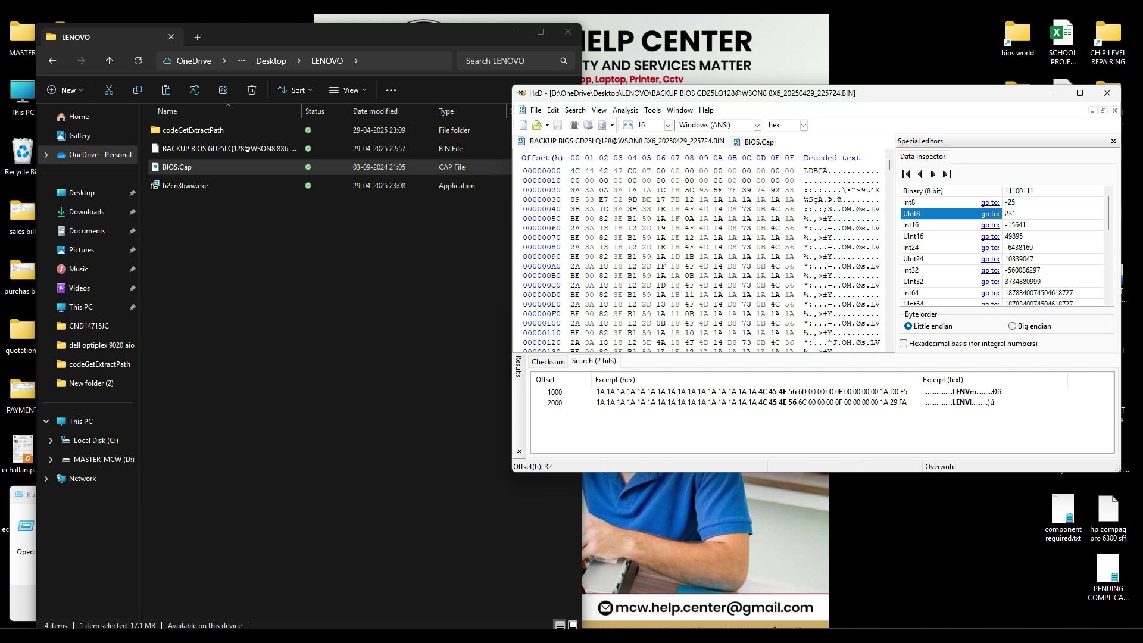
Step: Find LDB in BIOS.Cap at offset 320 and delete the 320h bytes before it
left_click_drag(819, 171, 804, 171)
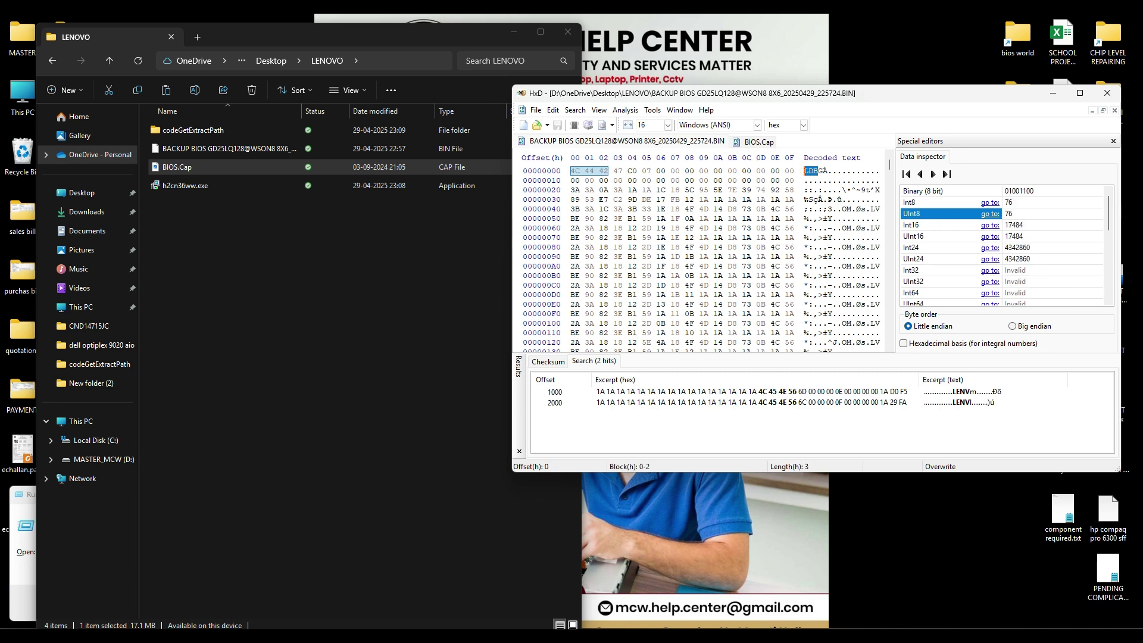
key("ctrl+Tab")
key("ctrl+f")
type("LDB")
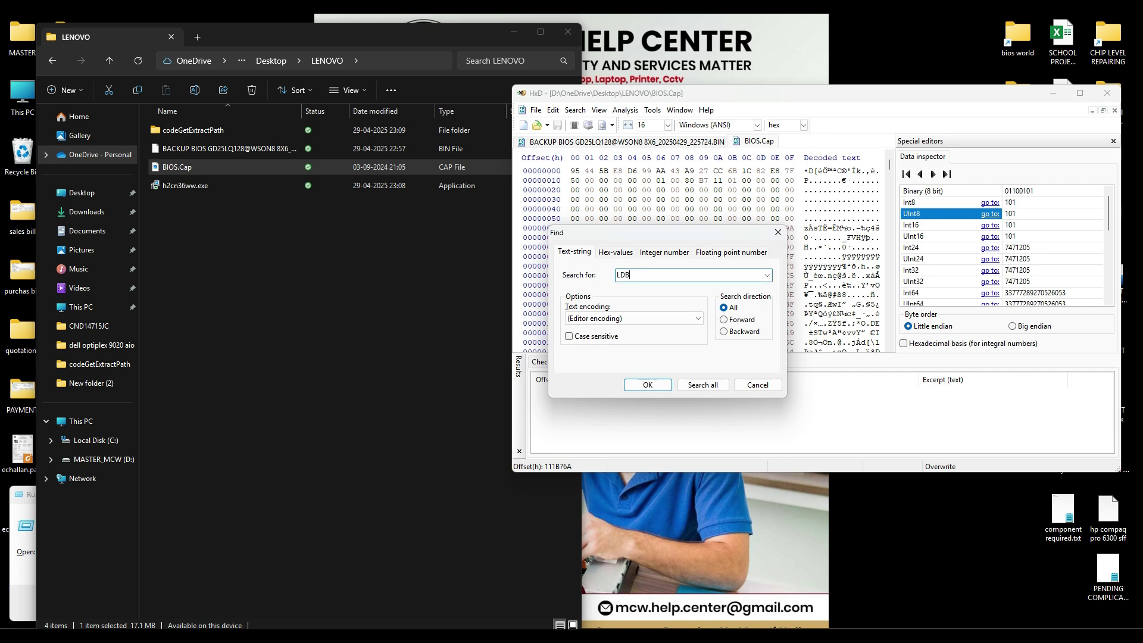
left_click(703, 385)
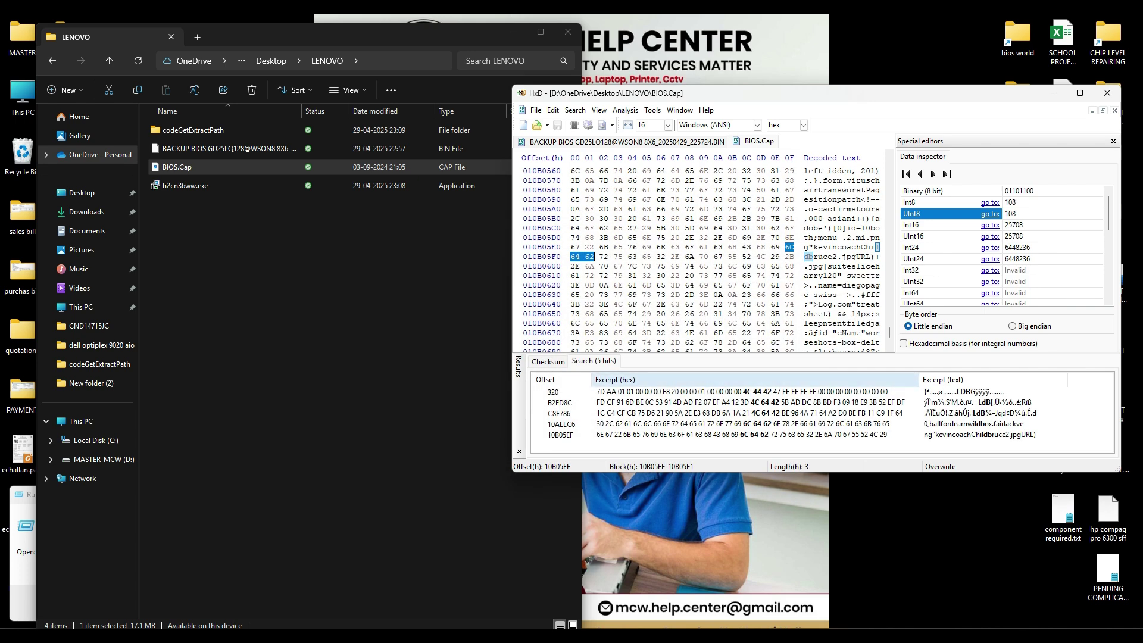
double_click(757, 391)
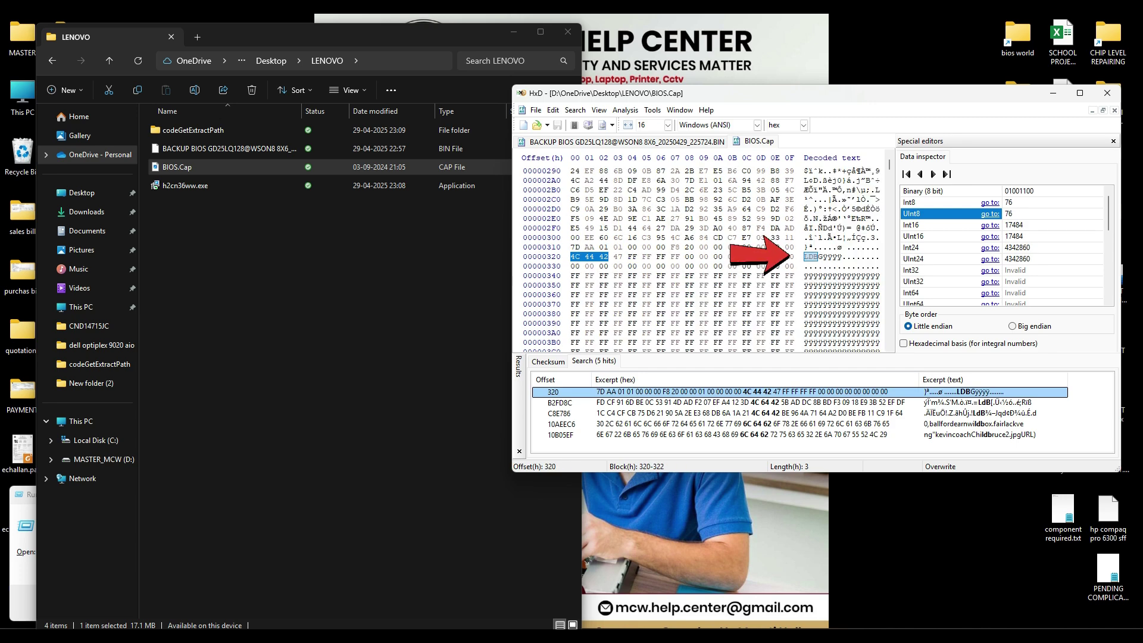
left_click(795, 247)
left_click_drag(795, 247, 572, 145)
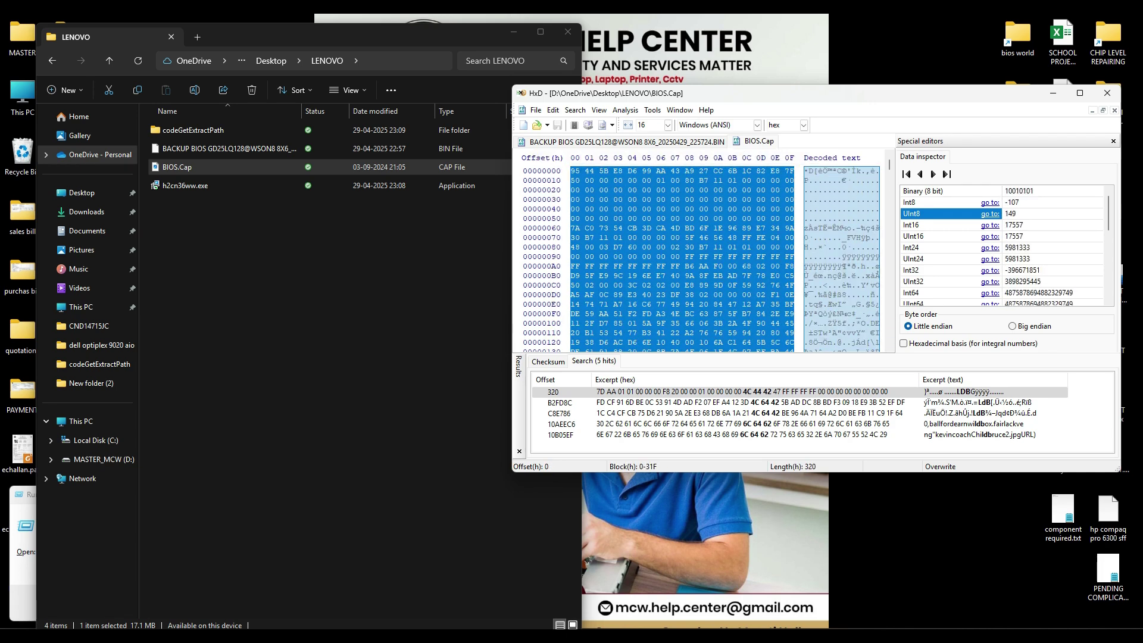
right_click(584, 184)
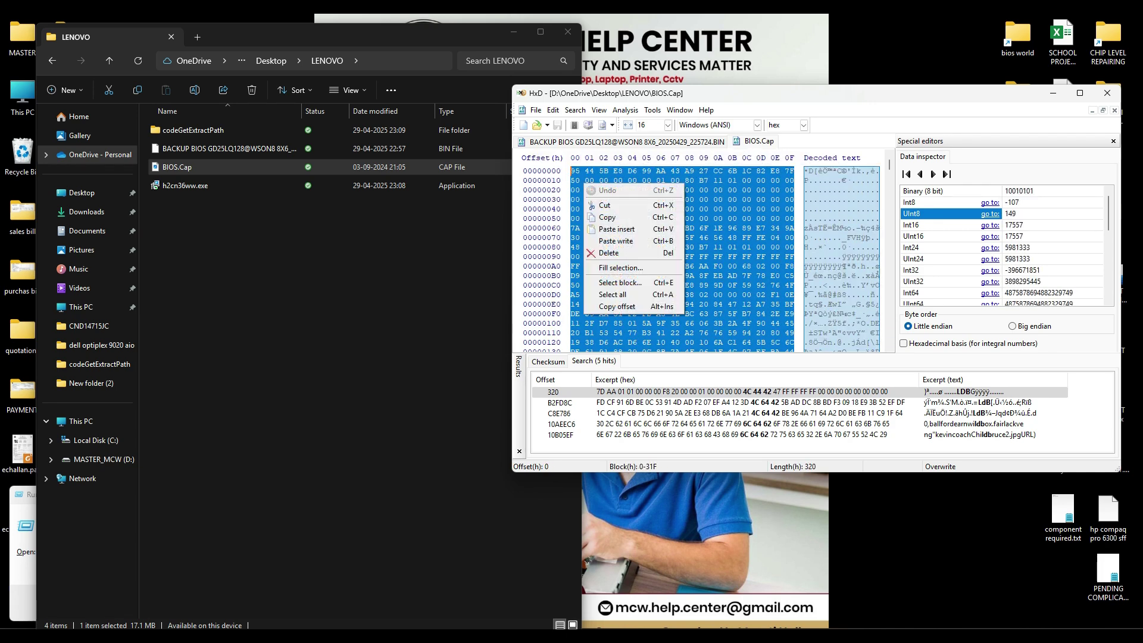
left_click(609, 253)
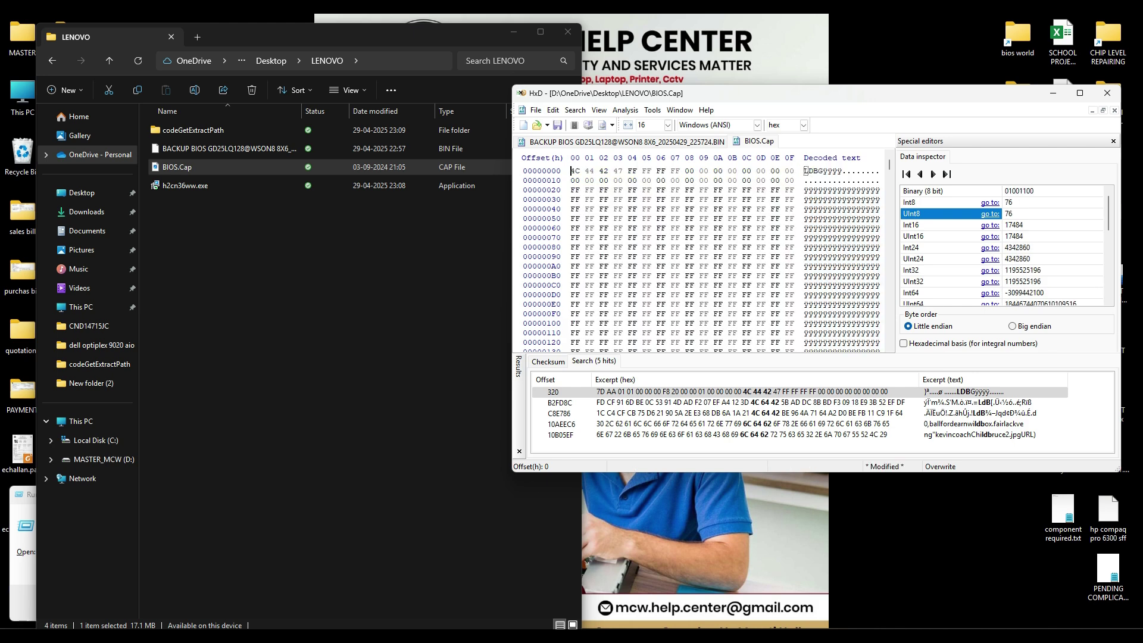
Step: Compare the two files and select all of BIOS.Cap to check its new length
left_click(626, 141)
key("ctrl+Tab")
key("ctrl+Tab")
key("ctrl+Tab")
key("ctrl+Tab")
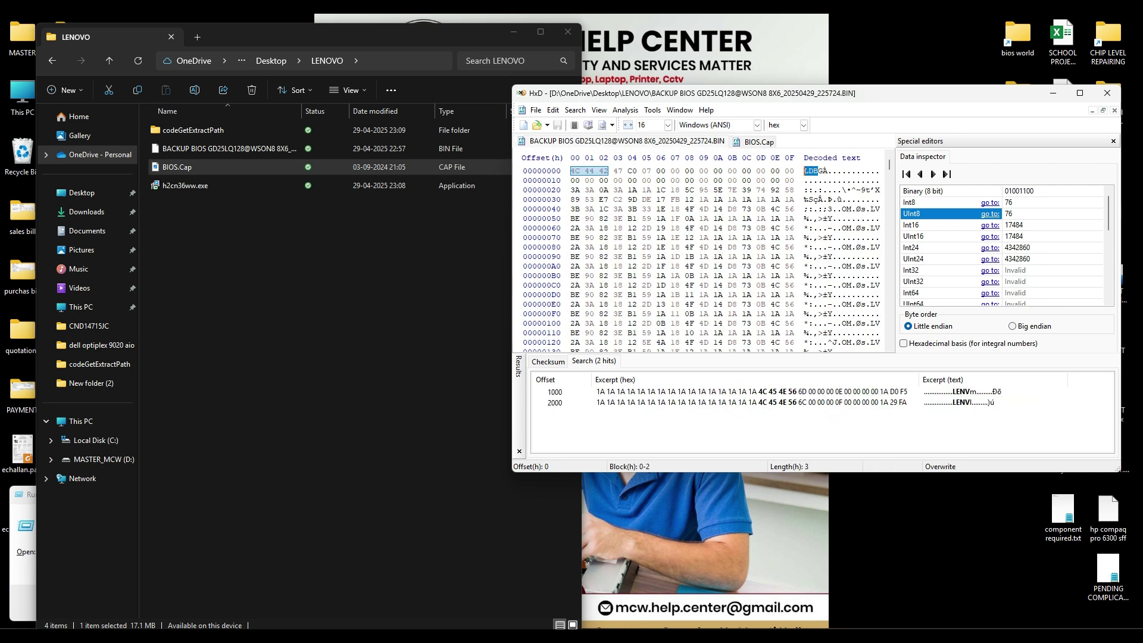
key("ctrl+Tab")
key("ctrl+Tab")
left_click(755, 142)
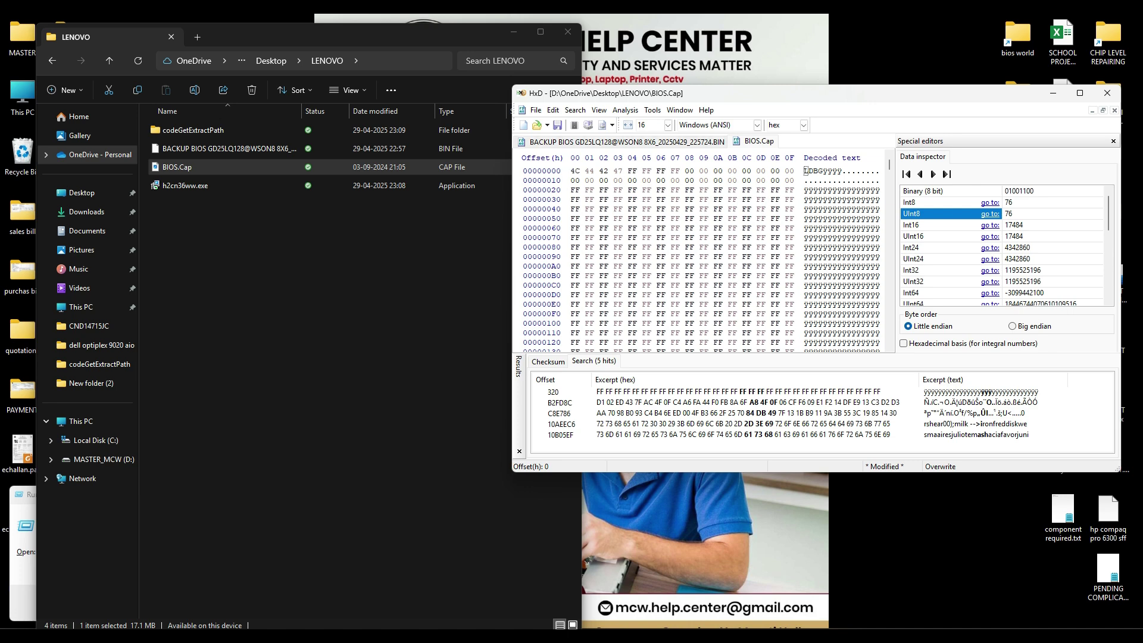
key("ctrl+a")
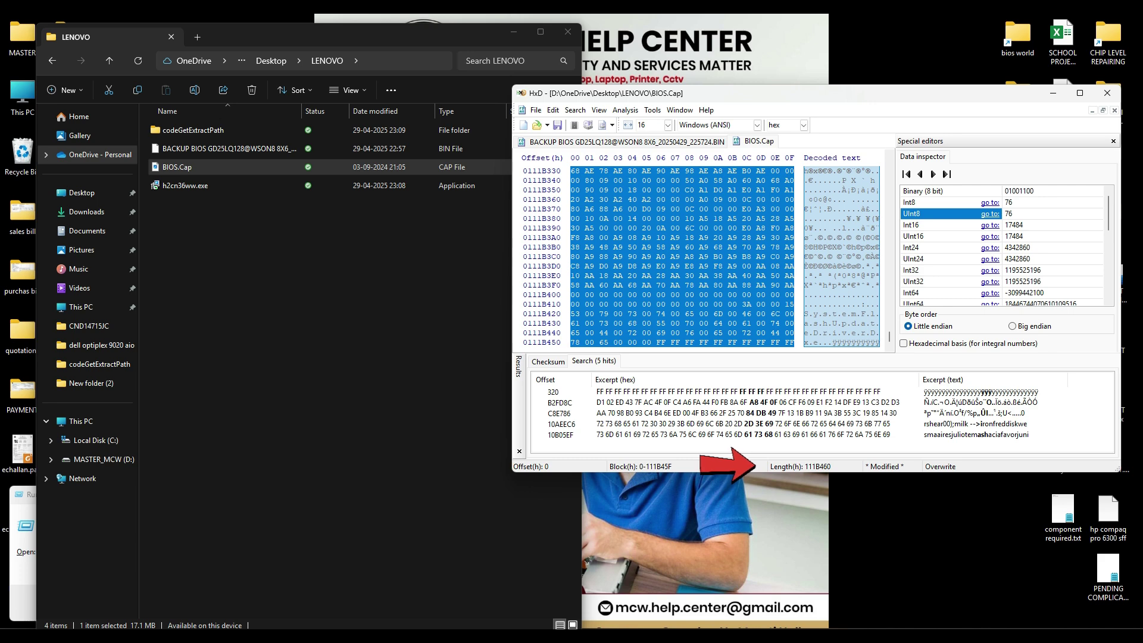
key("ctrl+Tab")
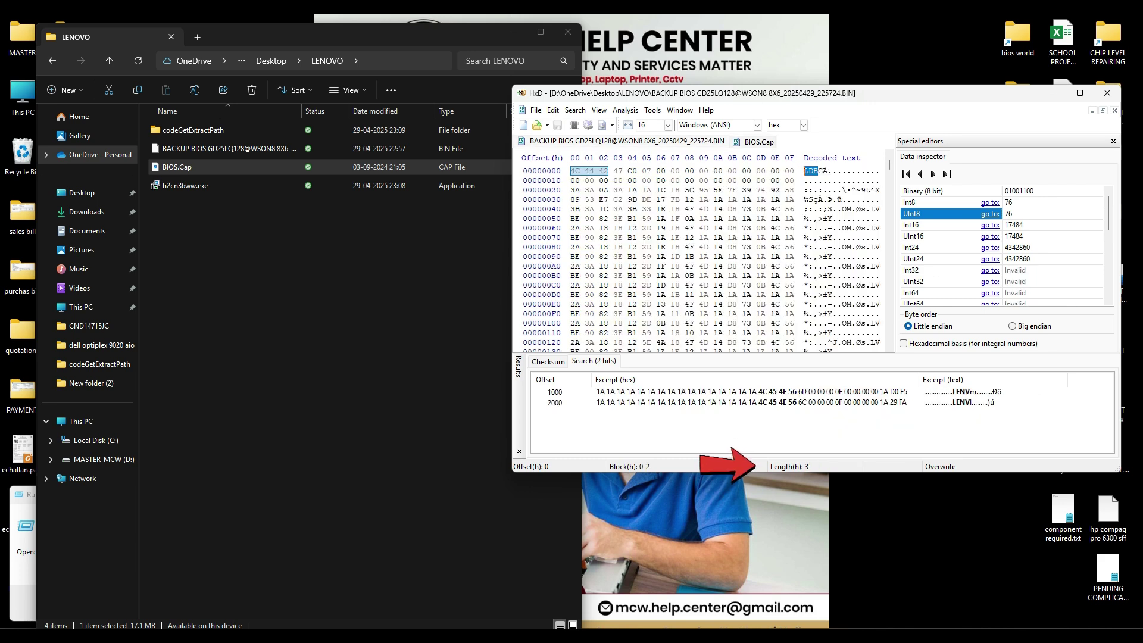
Step: Select all in the backup dump to confirm its 1000000-byte (16 MB) length
key("ctrl+Tab")
key("ctrl+Tab")
key("ctrl+a")
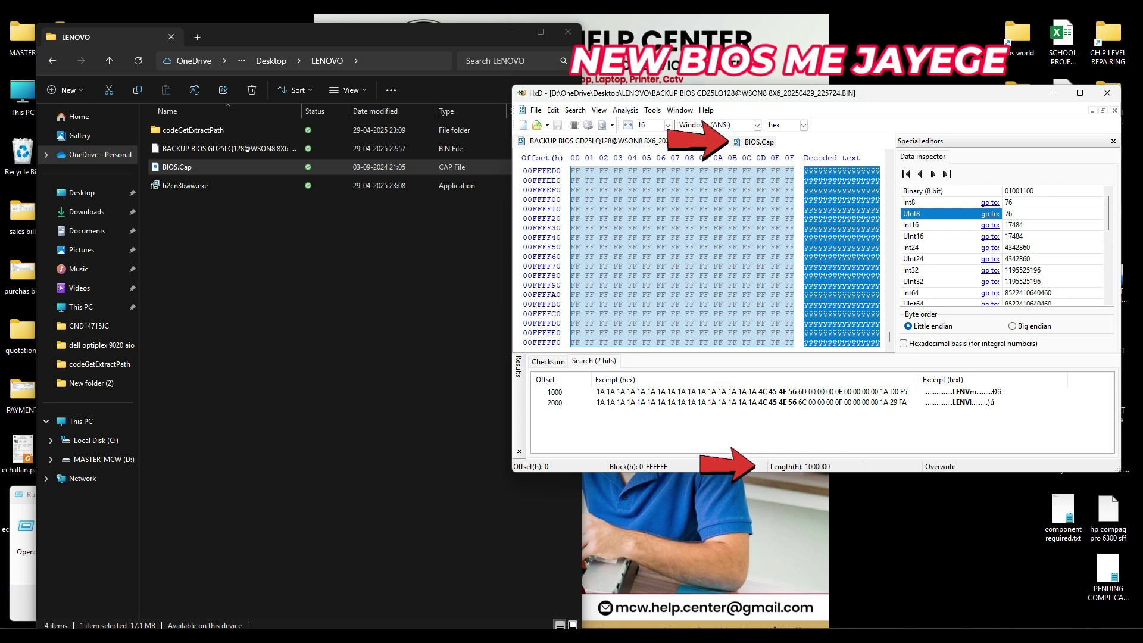
left_click(756, 142)
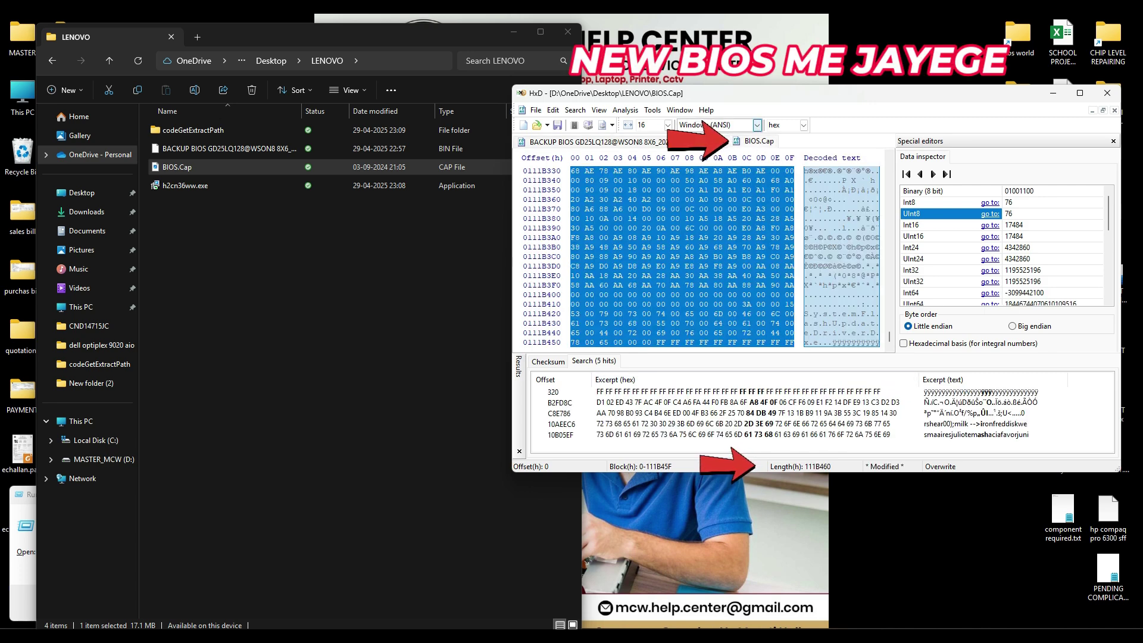
Step: Jump BIOS.Cap to offset 1000000 using Search > Go to
left_click(575, 110)
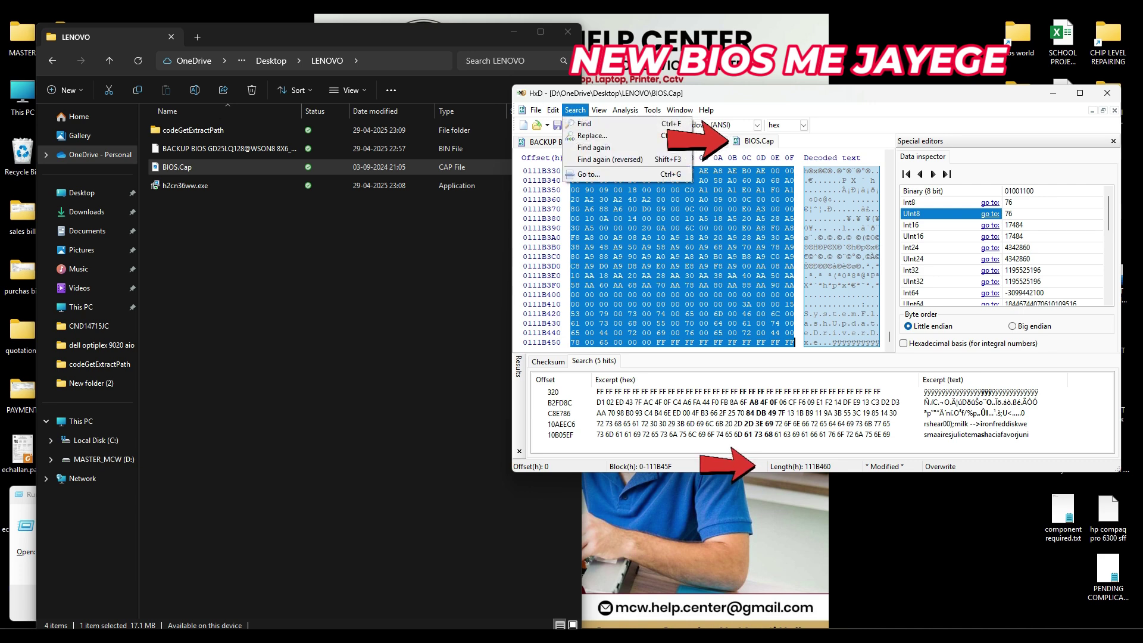
left_click(596, 175)
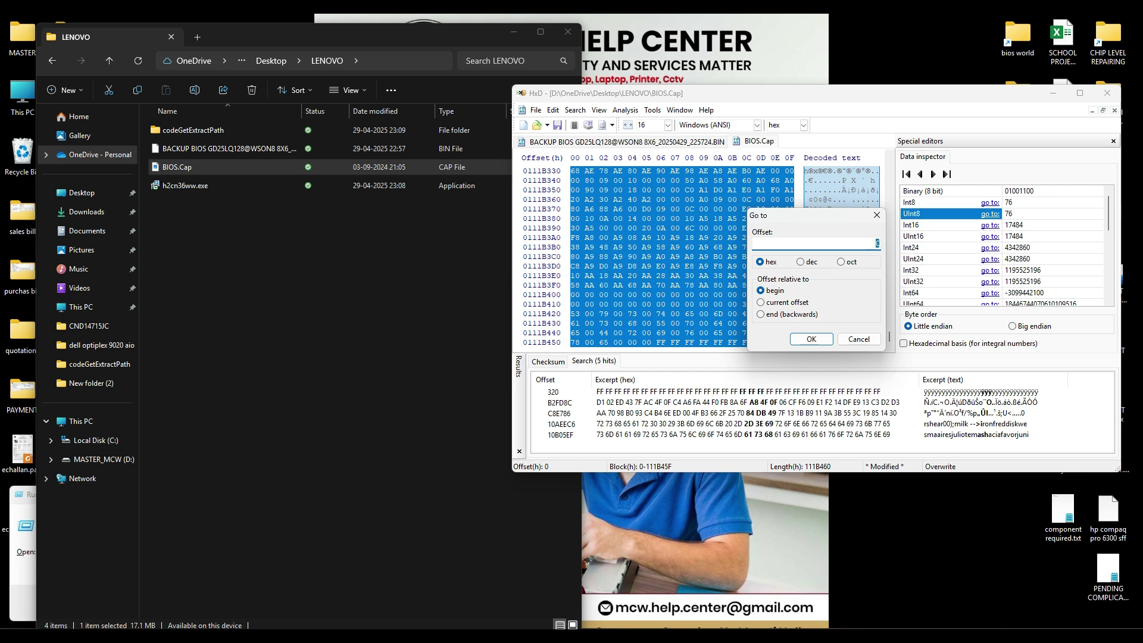
type("1000000")
key("Return")
scroll(696, 256, "up", 3)
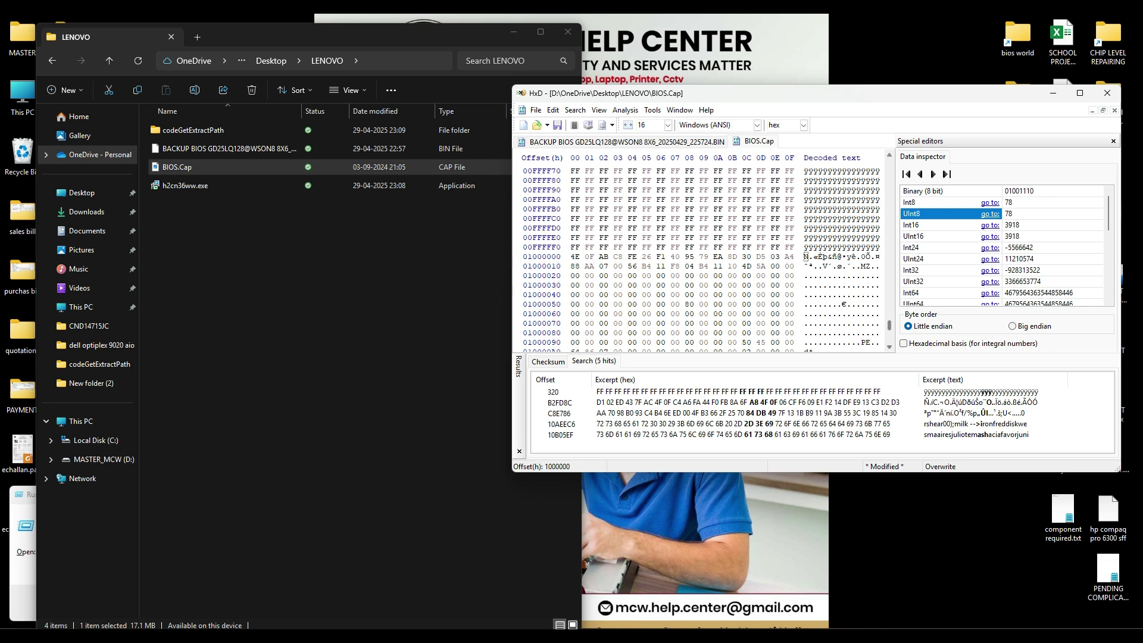
left_click_drag(890, 326, 889, 338)
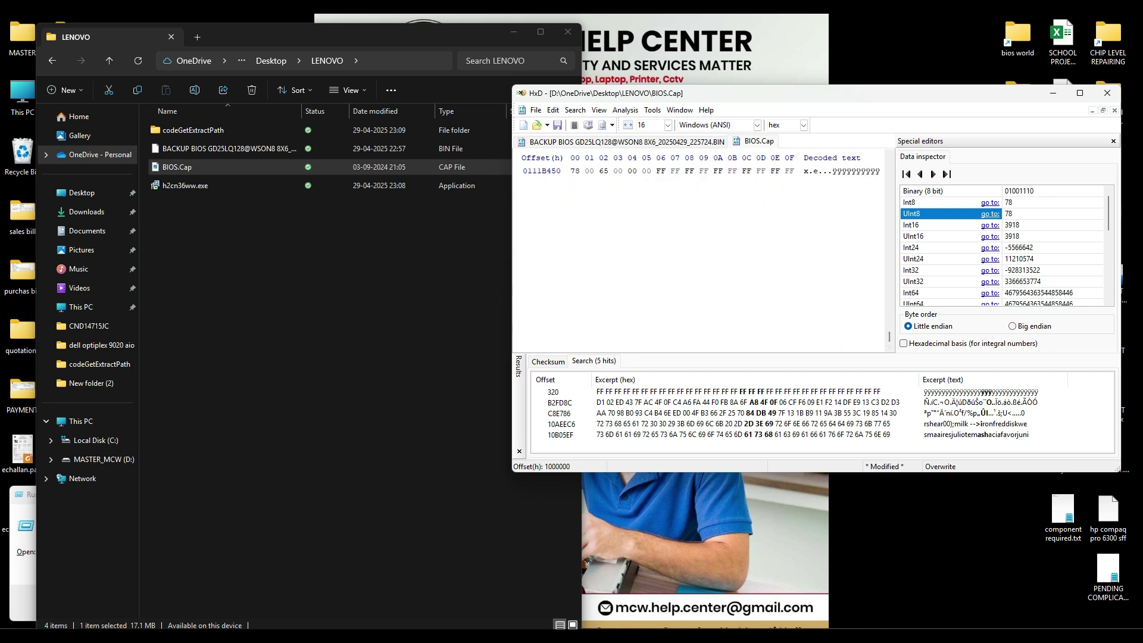
Step: Select from offset 1000000 to the end of BIOS.Cap and delete that tail
key("ctrl+shift+End")
scroll(685, 256, "up", 6)
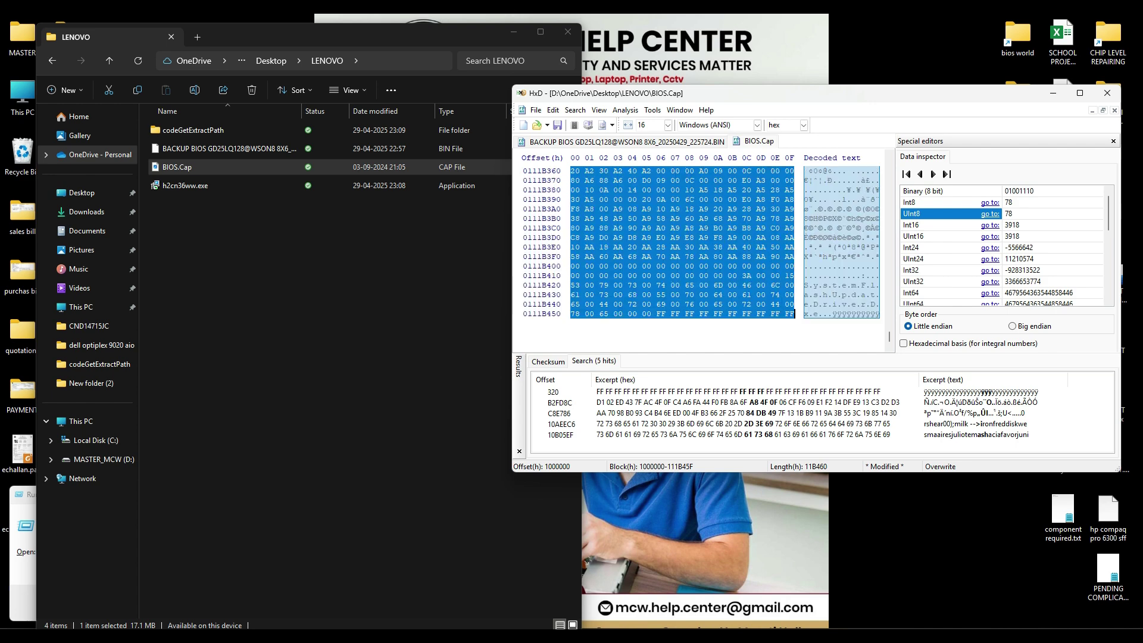
right_click(688, 236)
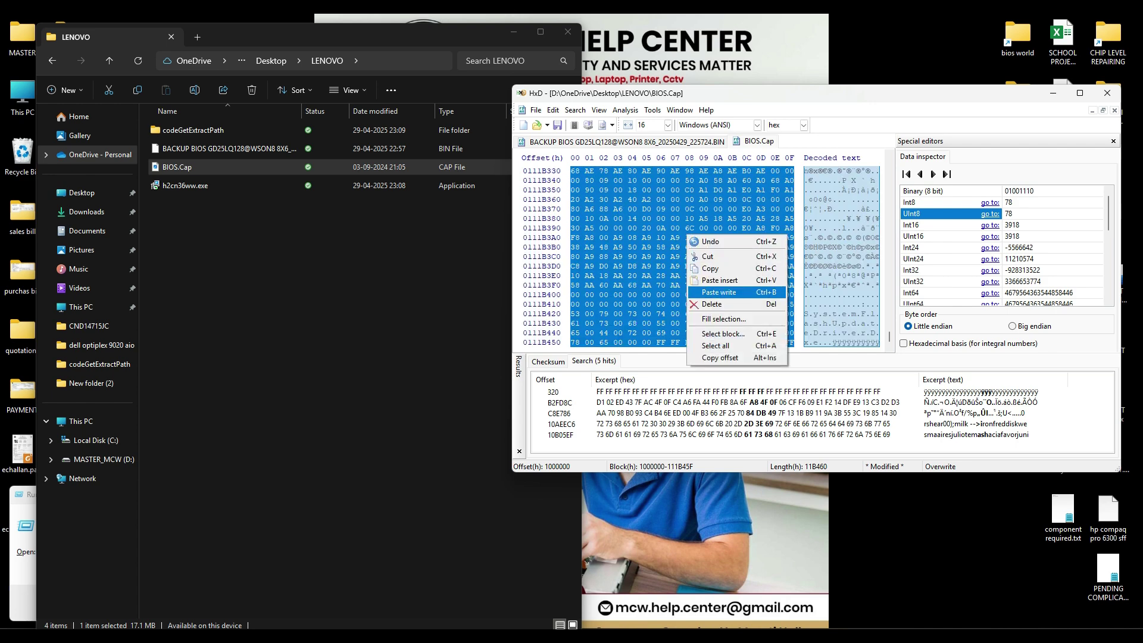
left_click(712, 304)
scroll(685, 256, "down", 1)
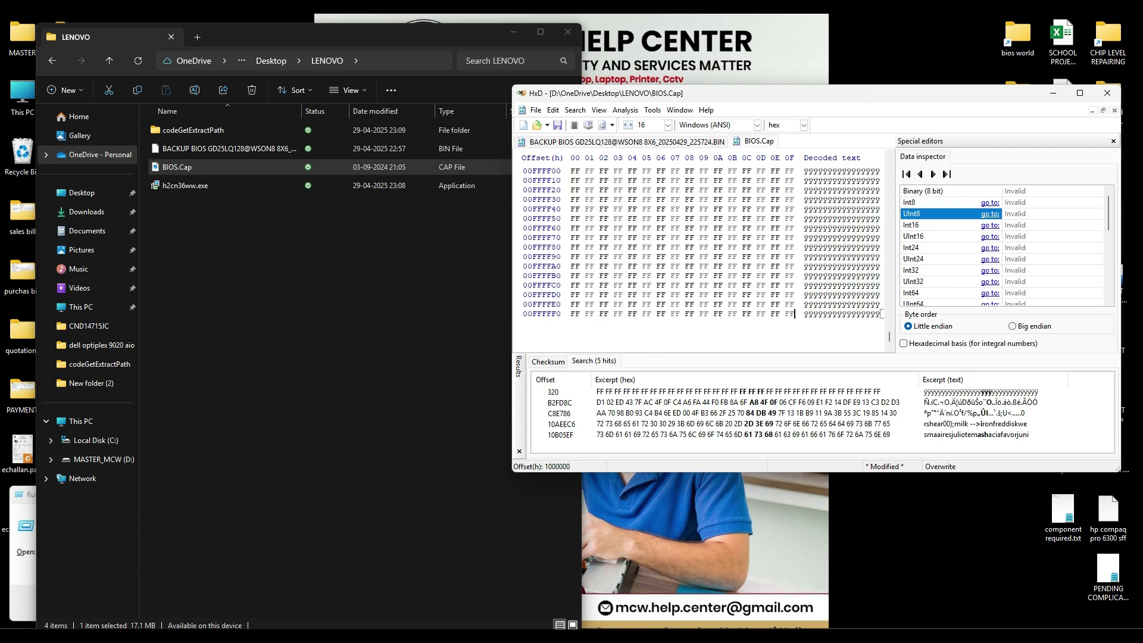
Step: Check the end of the backup dump and select all of its bytes
left_click(626, 142)
scroll(685, 256, "down", 5)
scroll(685, 256, "up", 2)
left_click(715, 257)
scroll(854, 256, "up", 6)
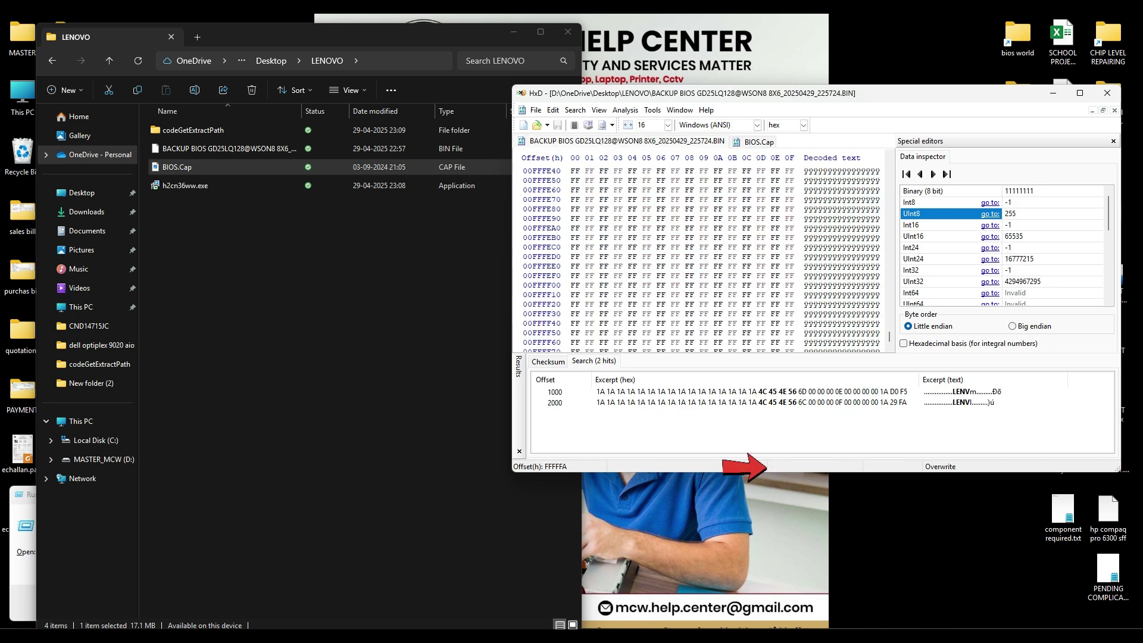
key("ctrl+a")
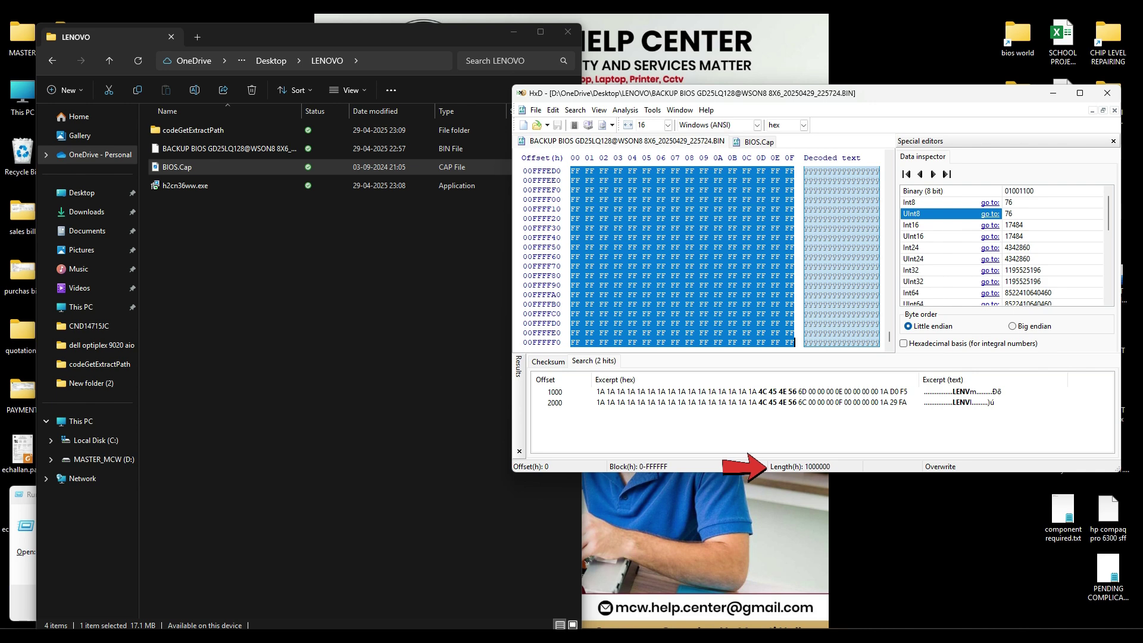
Step: Paste-write the backup bytes over BIOS.Cap, dismissing the repeated range check errors
key("ctrl+Tab")
key("ctrl+v")
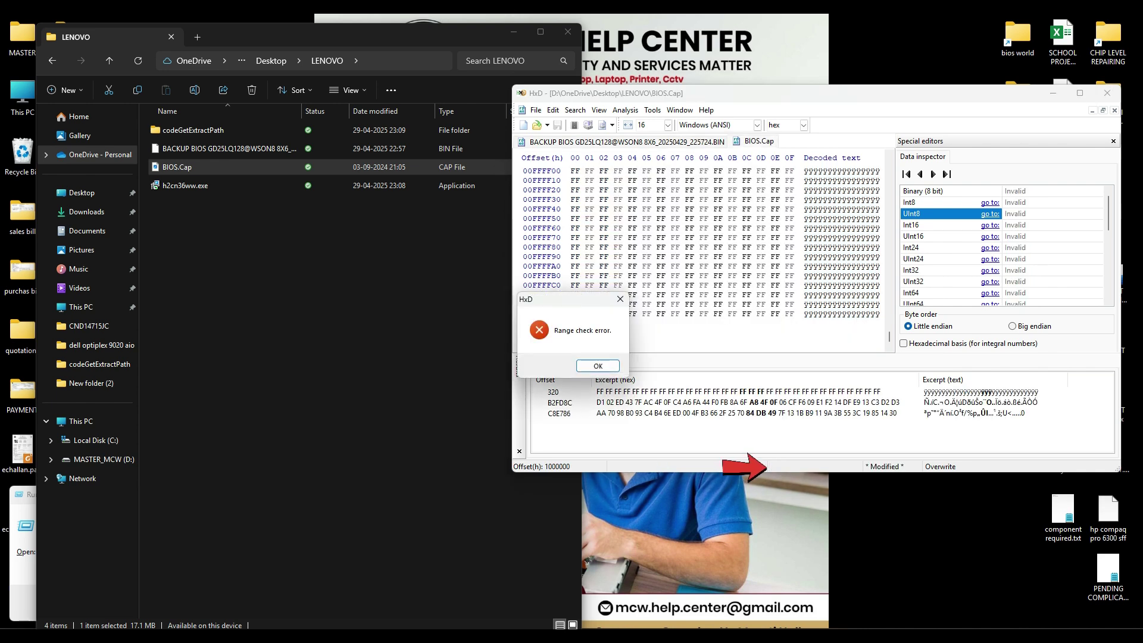
key("Return")
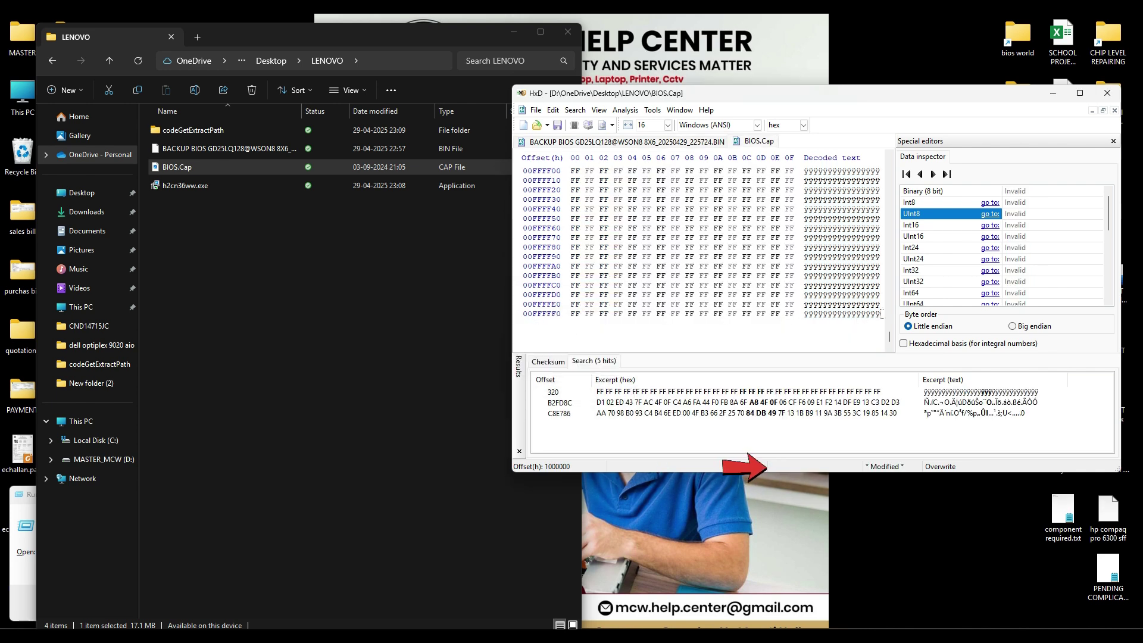
key("ctrl+a")
key("ctrl+v")
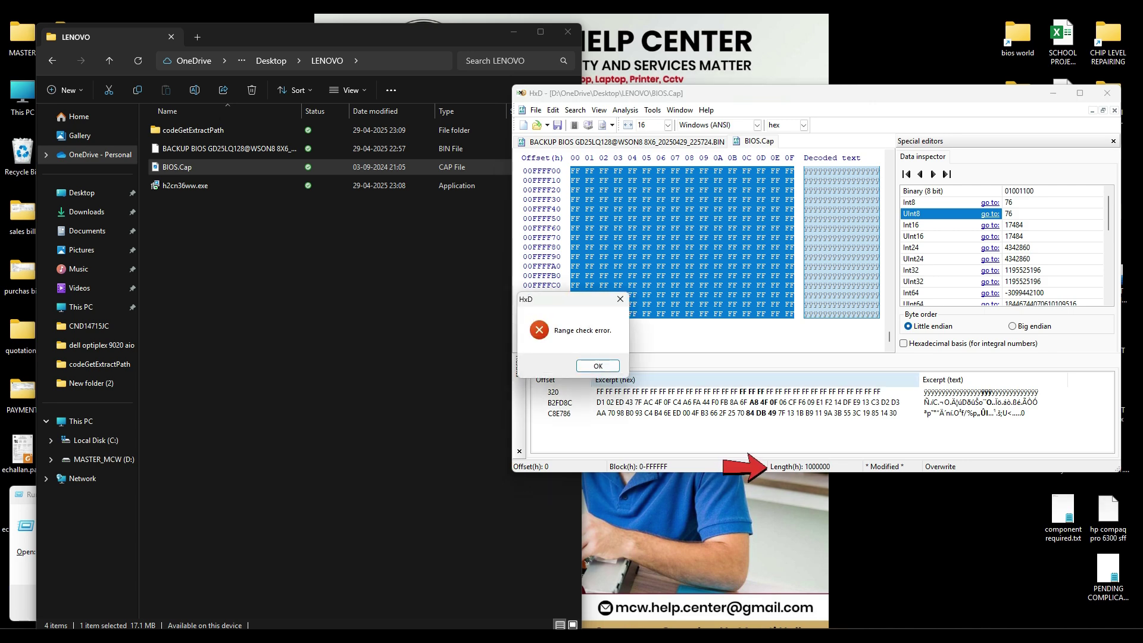
key("Return")
key("ctrl+v")
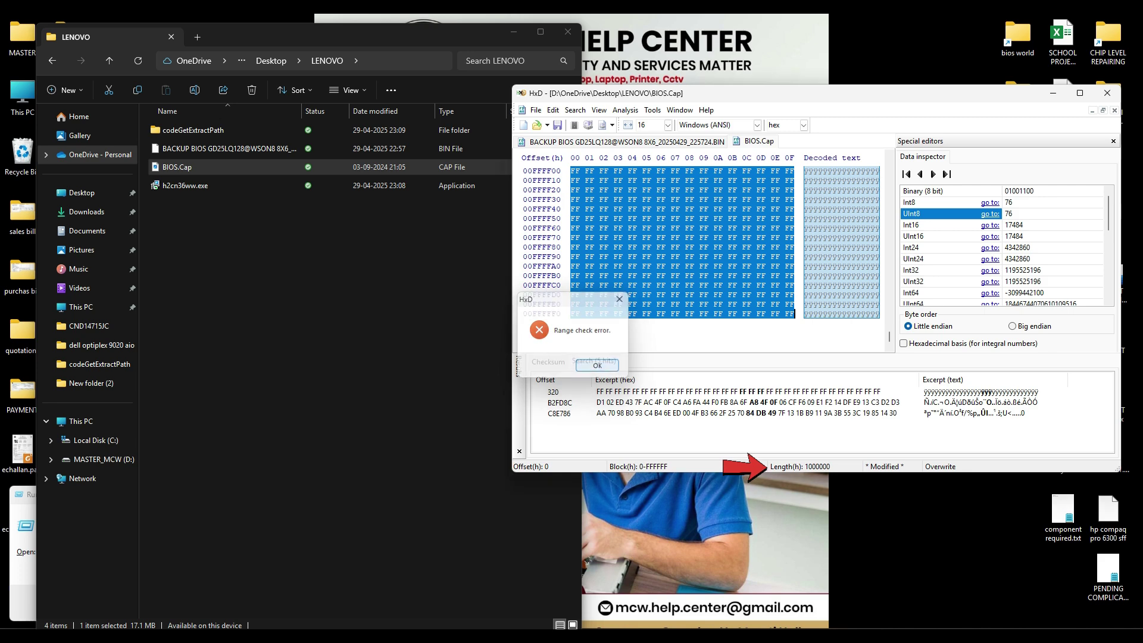
key("Return")
key("ctrl+v")
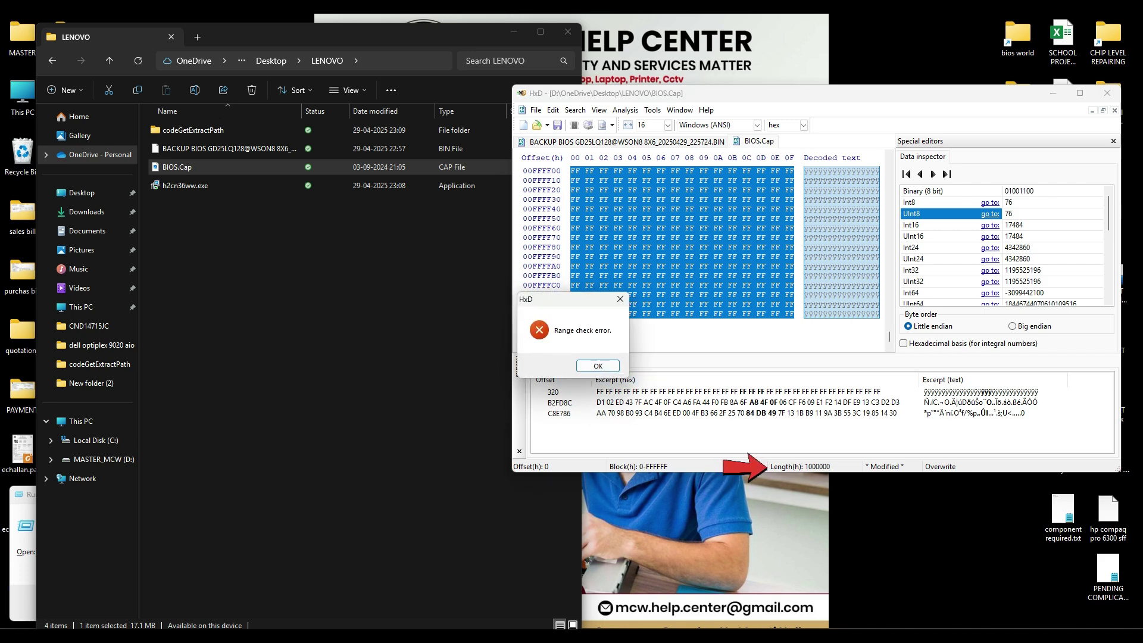
key("Return")
Step: Save the edited image as NEW BIOS.BIN in the Desktop's LENOVO folder
key("alt+f")
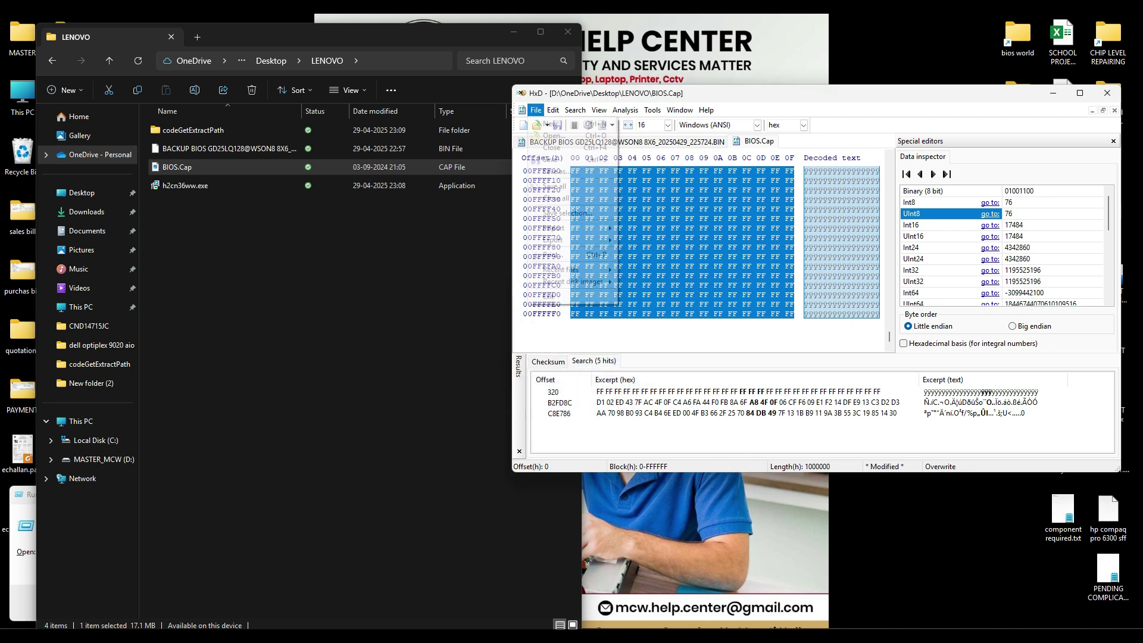
key("Return")
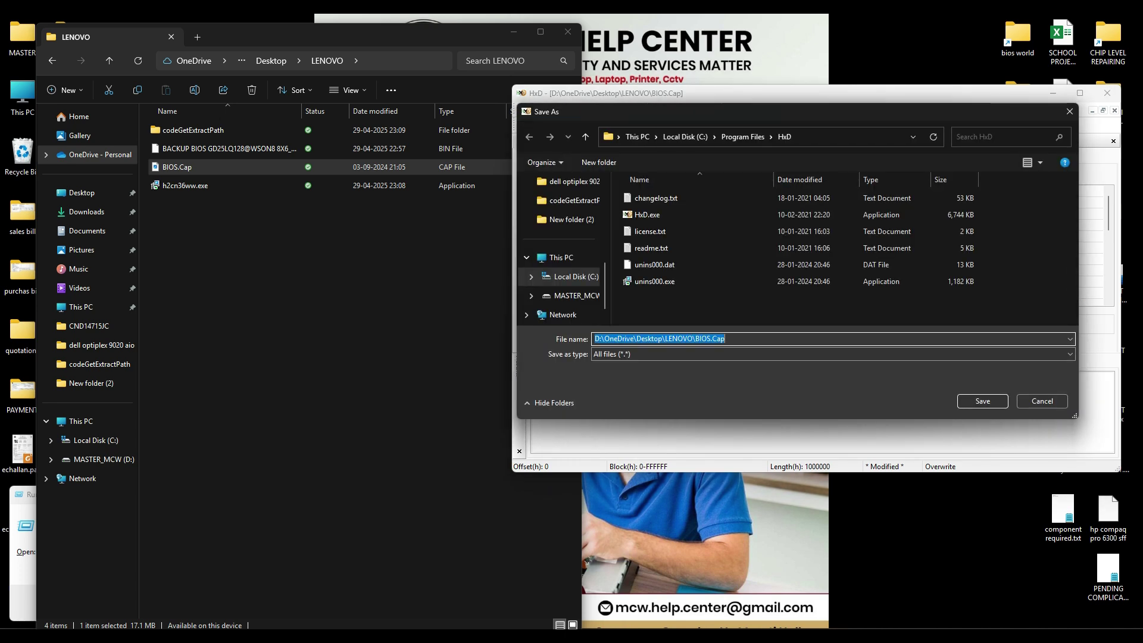
scroll(560, 278, "up", 5)
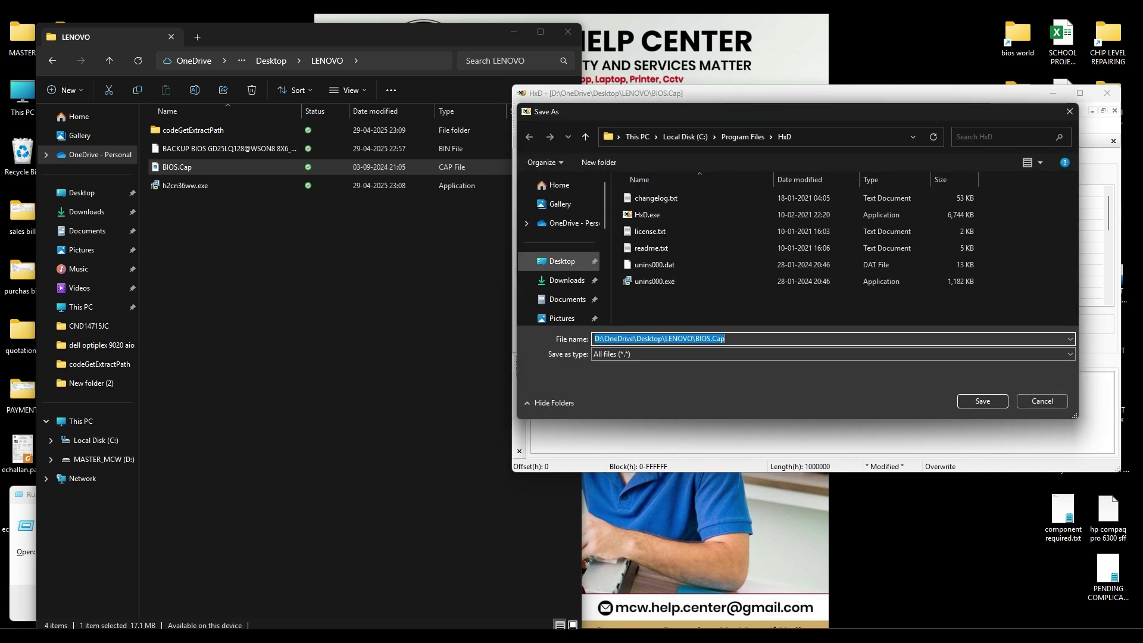
left_click(560, 260)
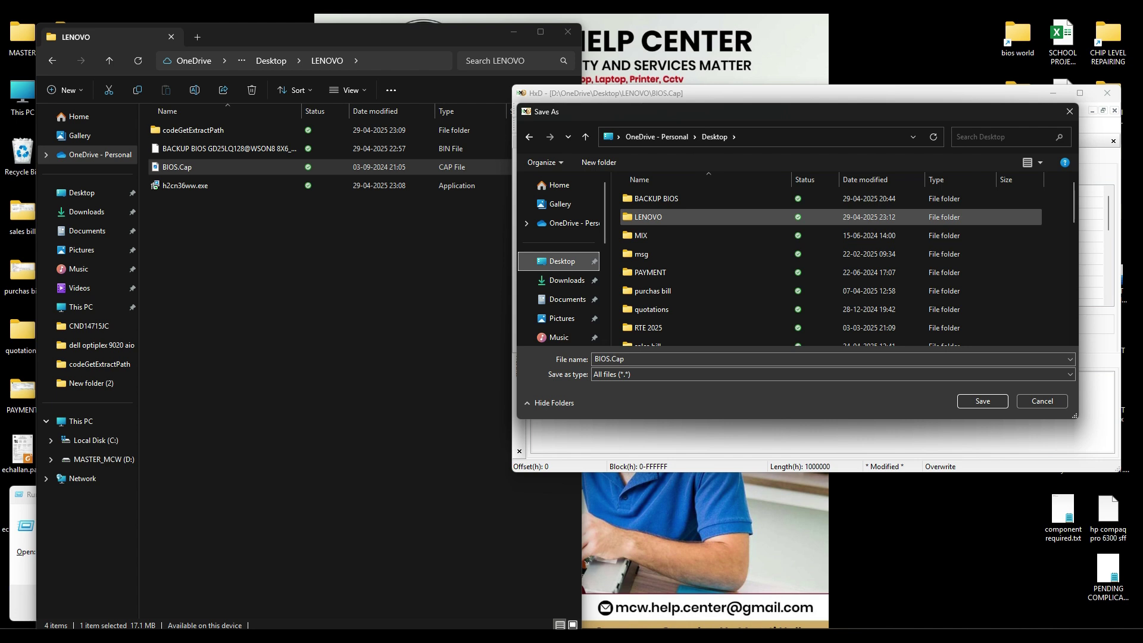
double_click(655, 217)
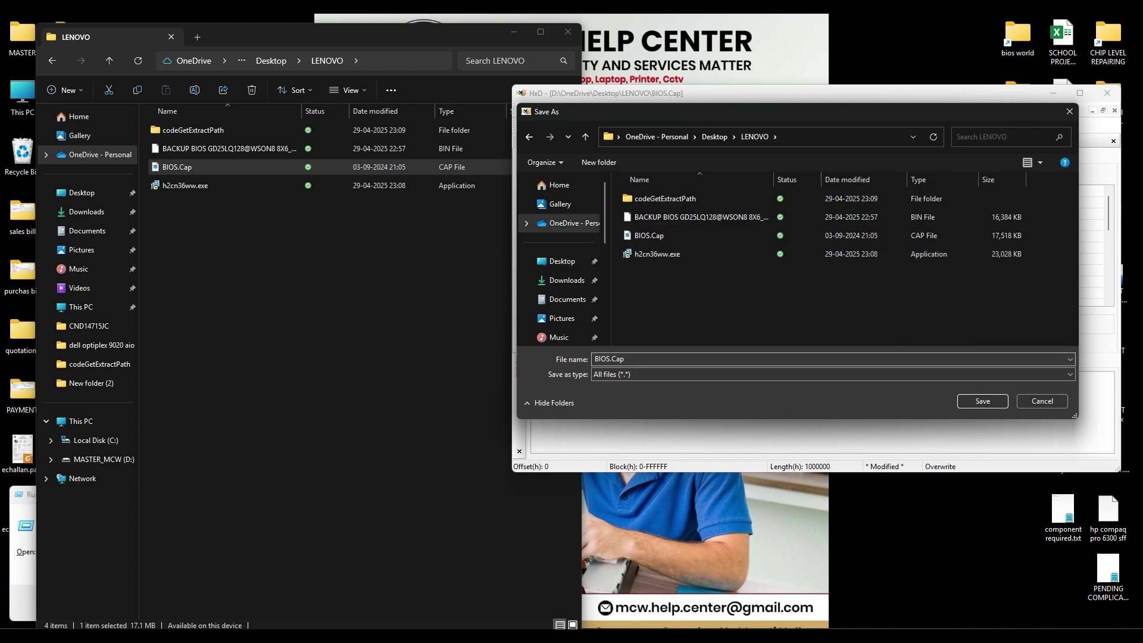
type("NEW ")
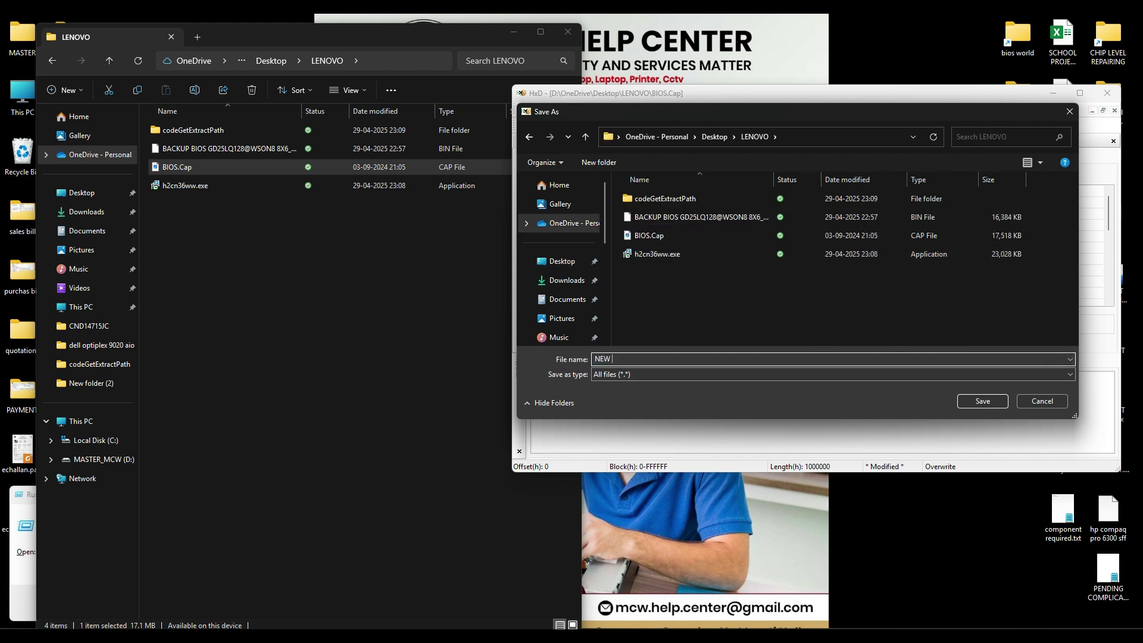
type("BIOS.BIDN")
key("Return")
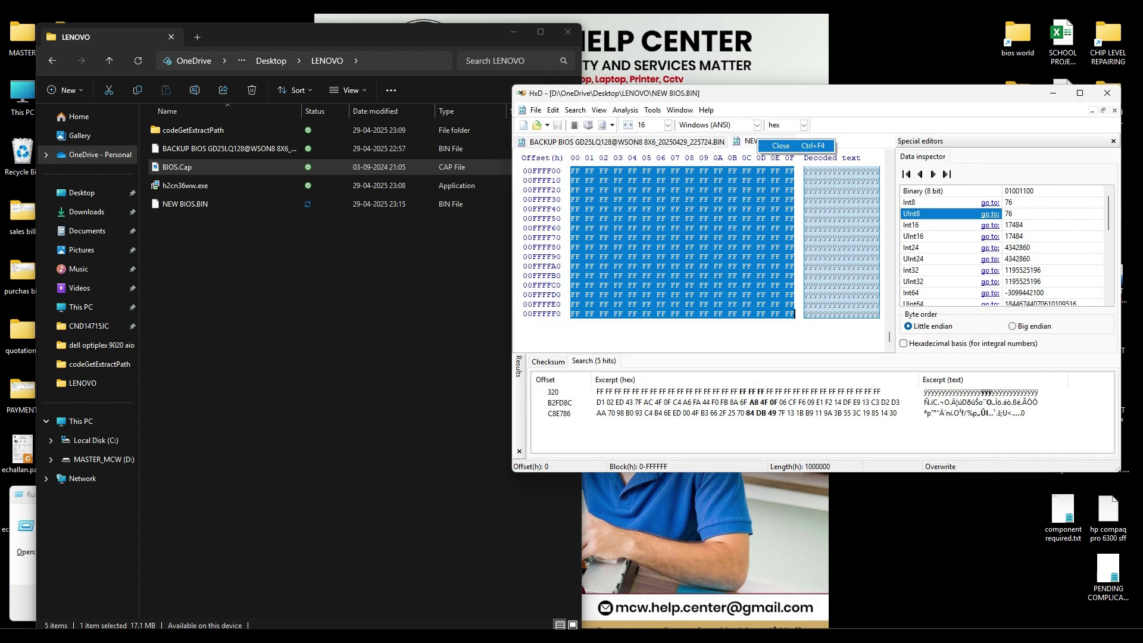
Step: Close NEW BIOS.BIN in HxD and verify its 16,384 KB size in the LENOVO folder
key("ctrl+w")
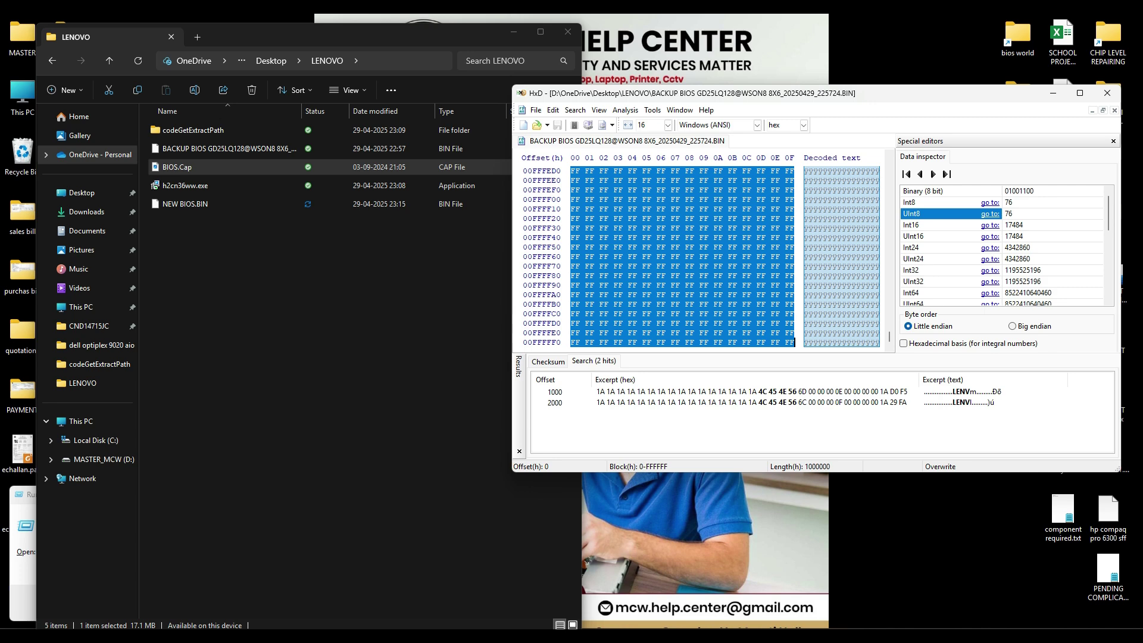
left_click(357, 274)
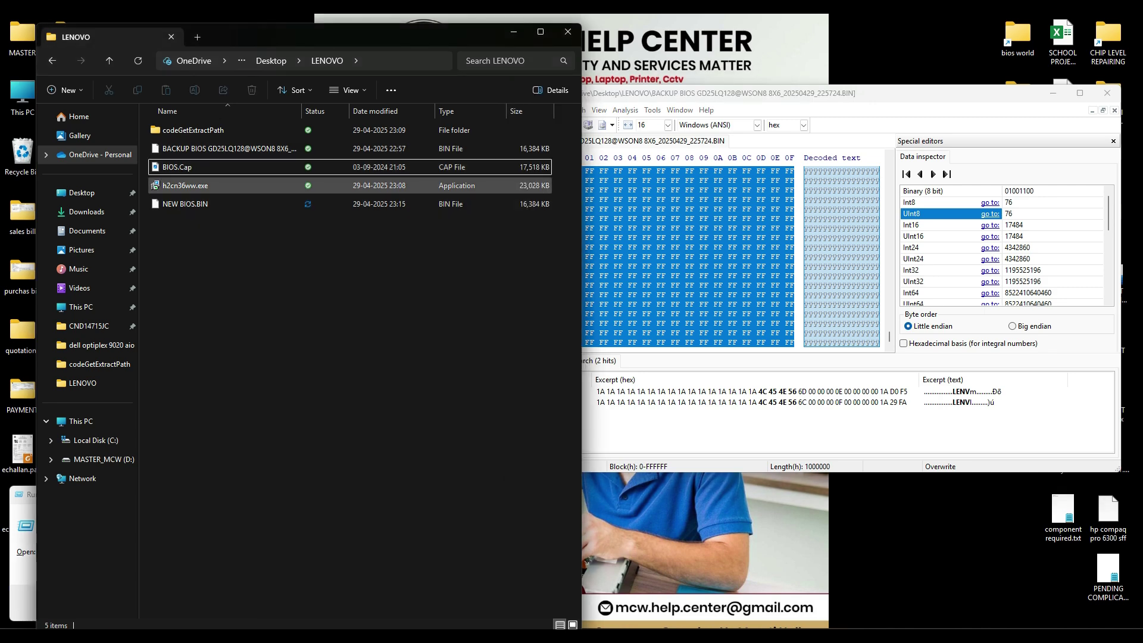
left_click_drag(358, 204, 446, 205)
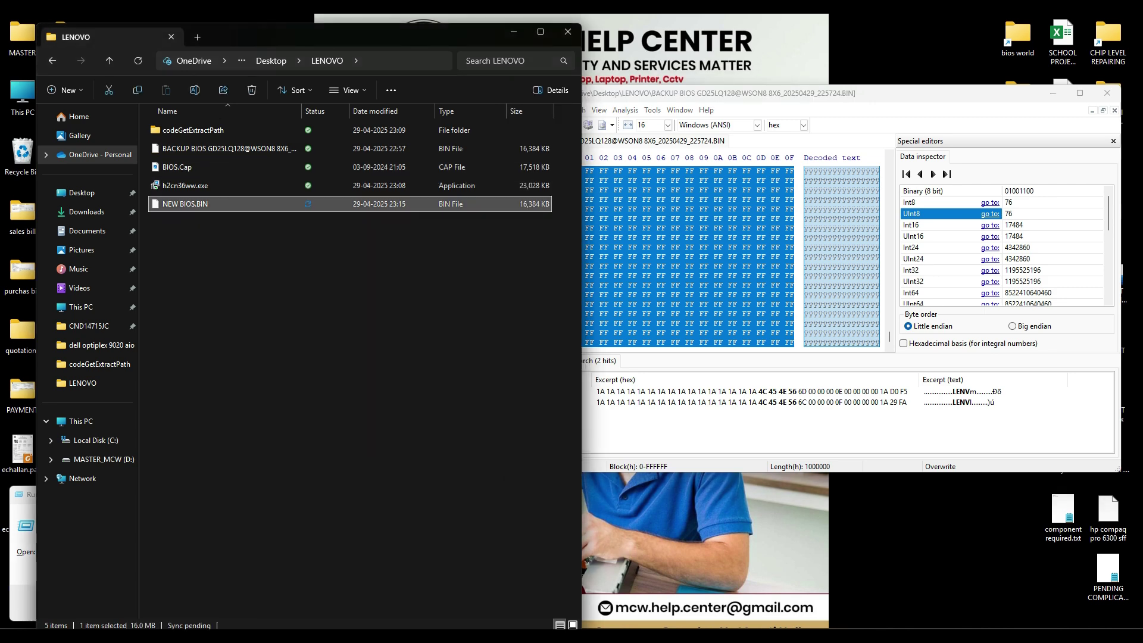
left_click_drag(451, 203, 230, 204)
left_click(268, 256)
left_click(238, 203)
key("F2")
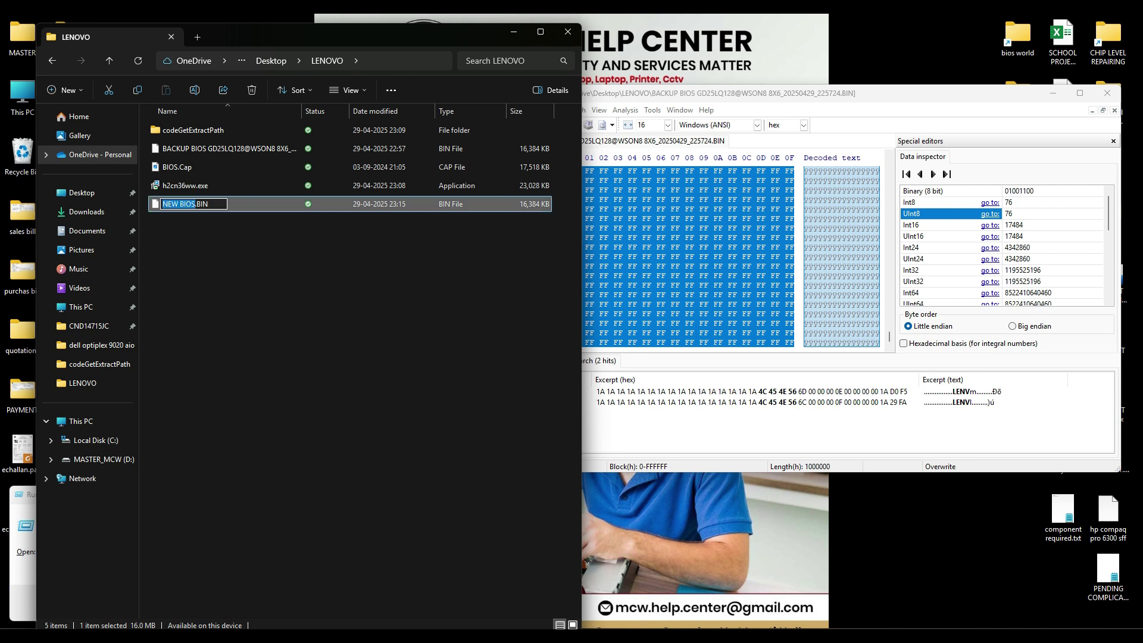
key("Escape")
Step: Open NEW BIOS.BIN in HxD alongside the backup dump
double_click(185, 204)
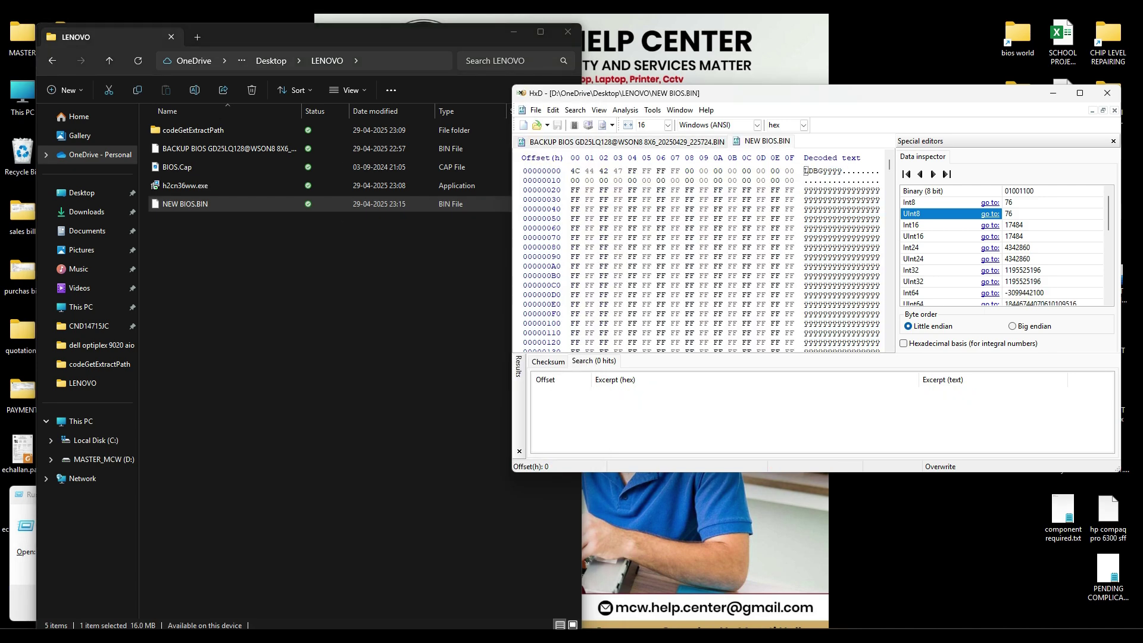
key("ctrl+Tab")
key("ctrl+Tab")
key("ctrl+Tab")
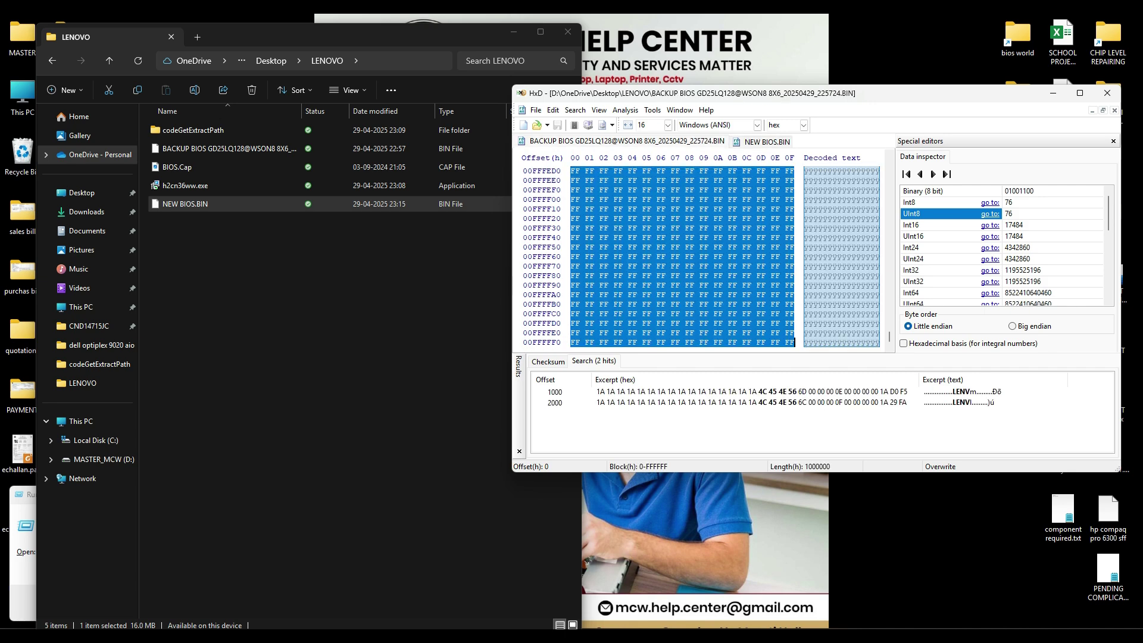
left_click(734, 285)
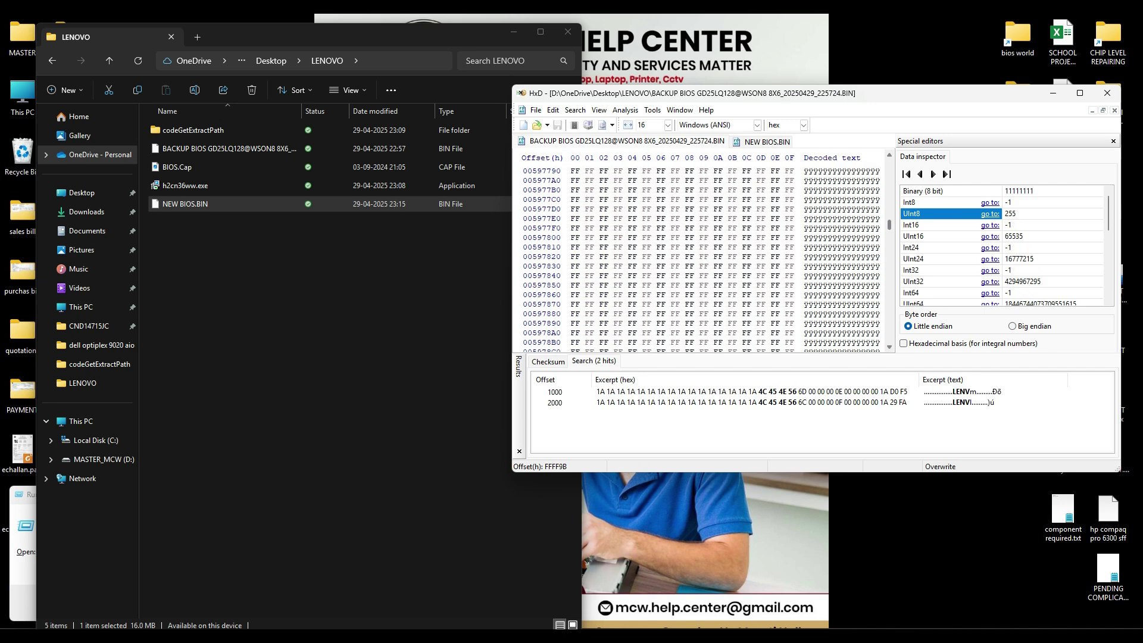
left_click_drag(889, 337, 890, 162)
Step: Search the backup for LENV and jump to its hits at offsets 2000 and 1000
key("ctrl+f")
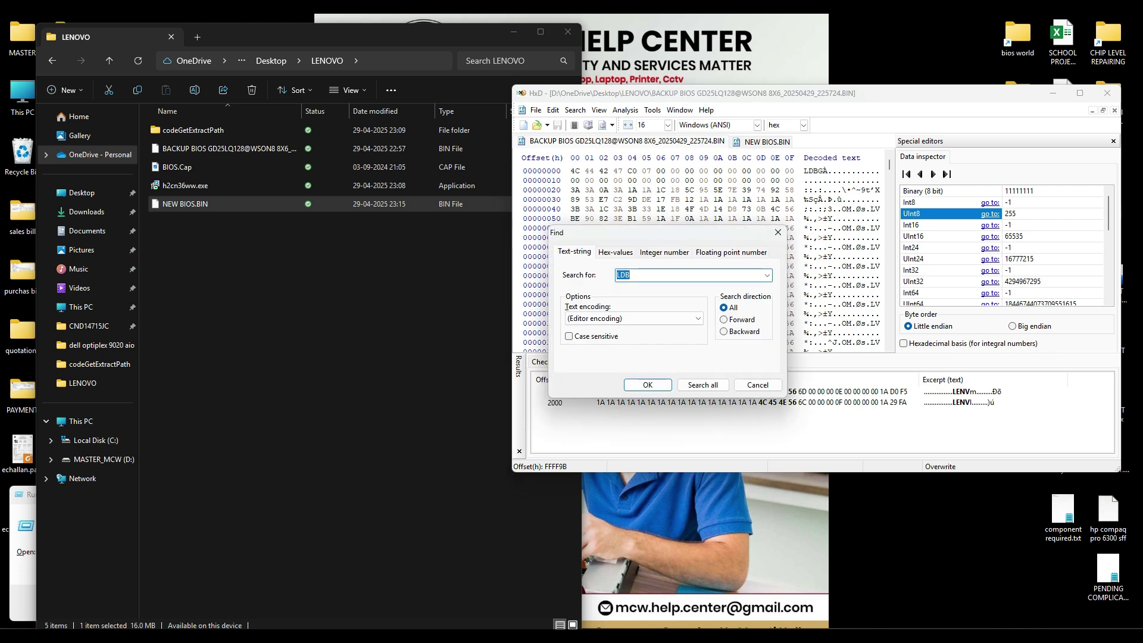
type("LENV")
key("Return")
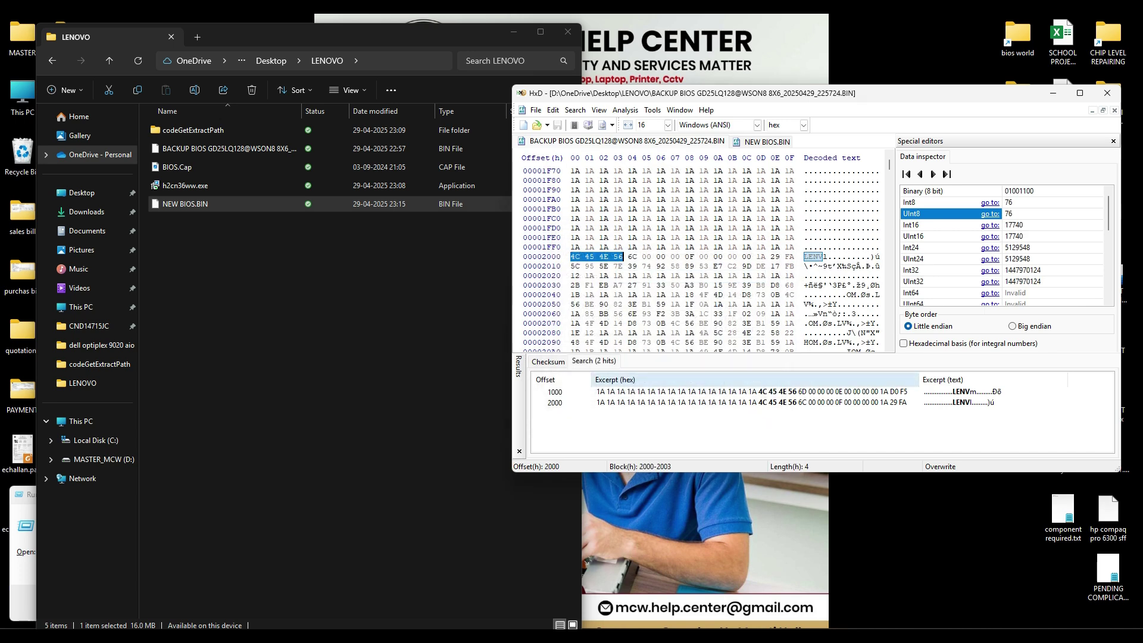
left_click(778, 404)
left_click(778, 392)
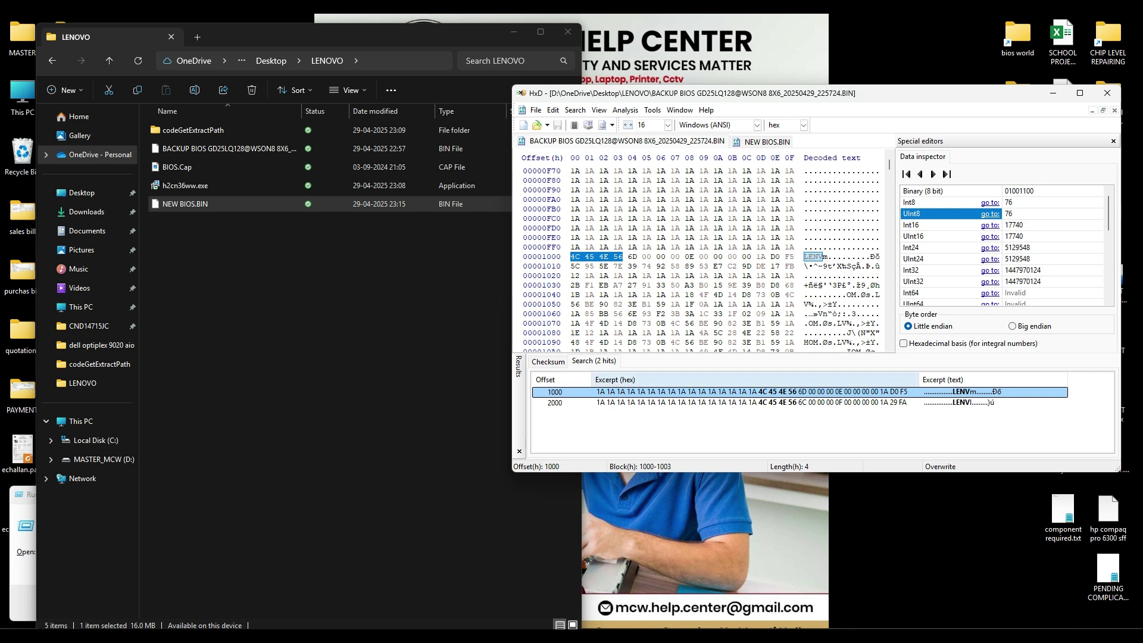
scroll(711, 288, "down", 1)
scroll(711, 273, "down", 1)
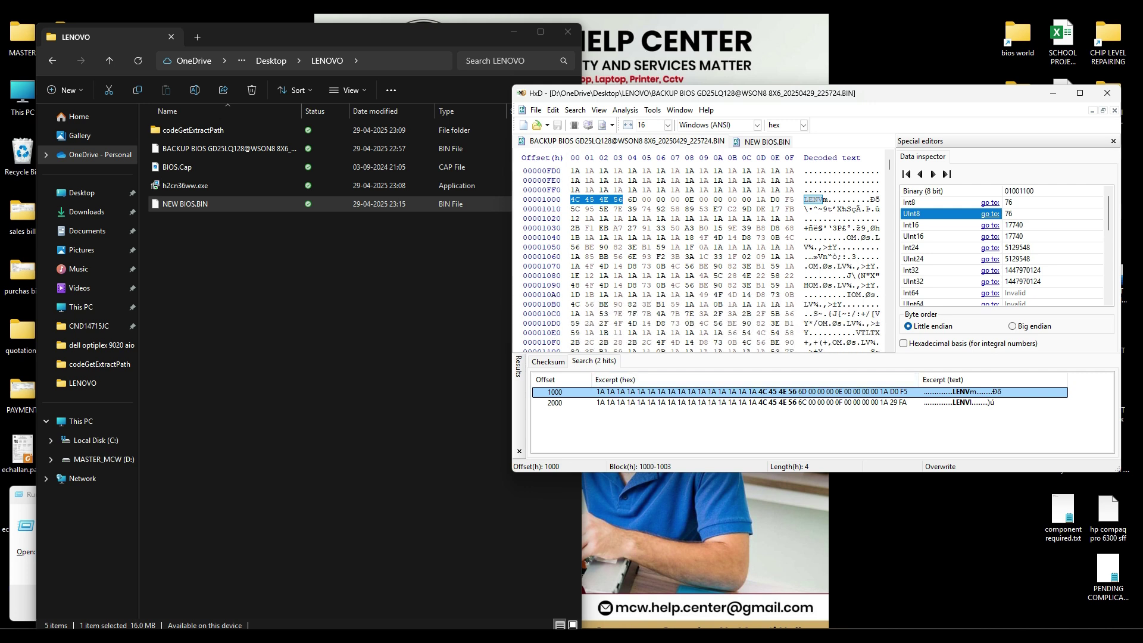
left_click(818, 257)
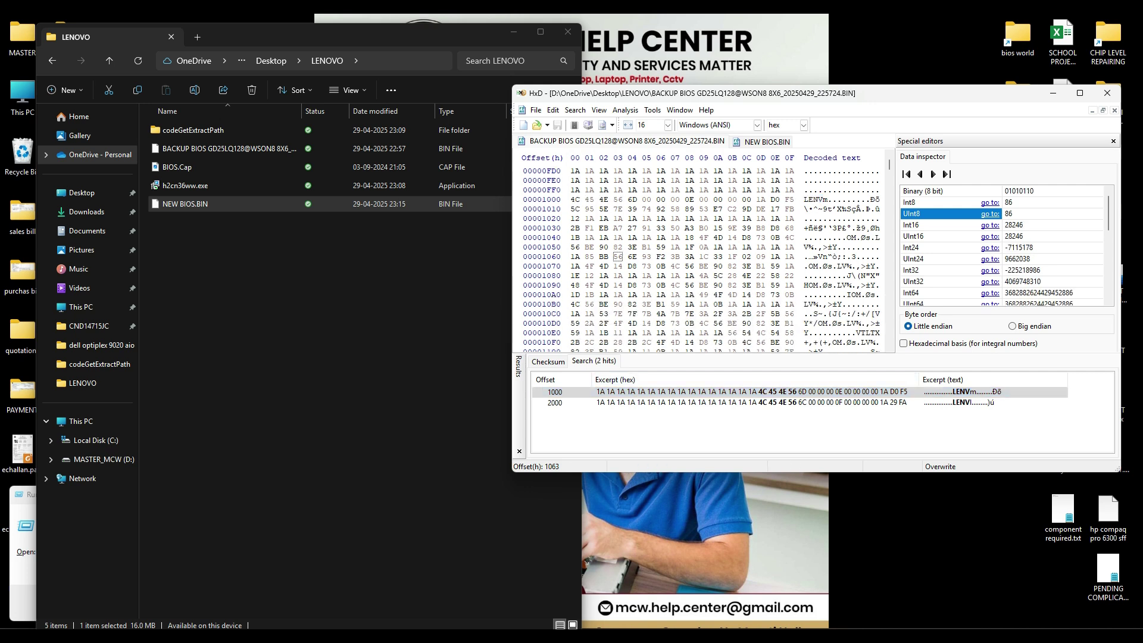
left_click(805, 200)
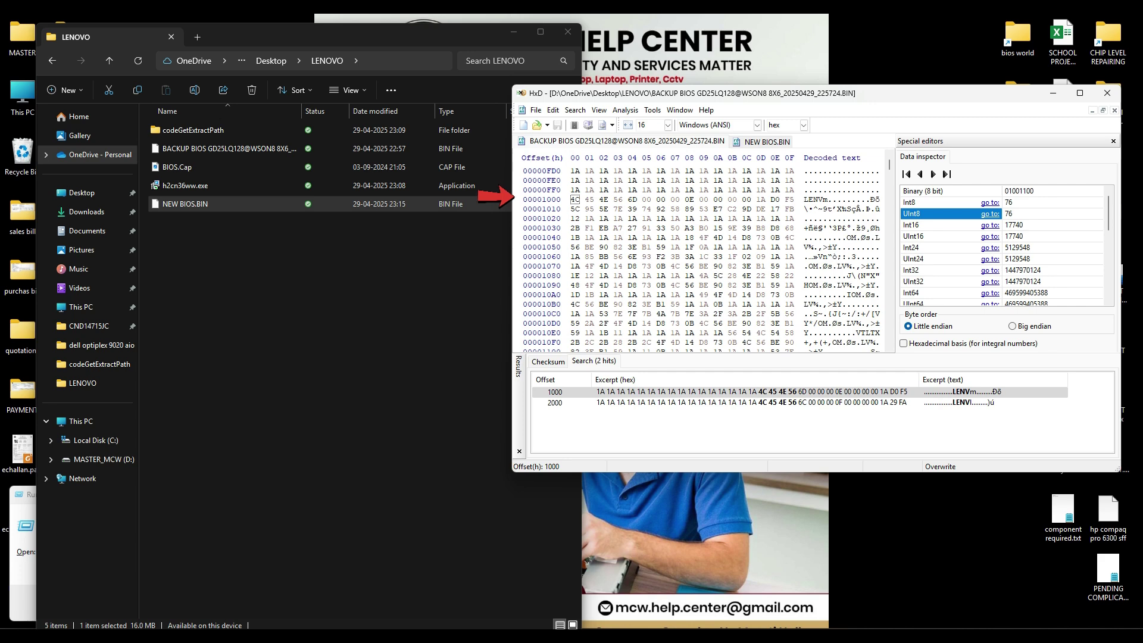
Step: Compare offset 1000 in NEW BIOS.BIN with the backup's LENV header block
key("ctrl+Tab")
scroll(700, 256, "down", 20)
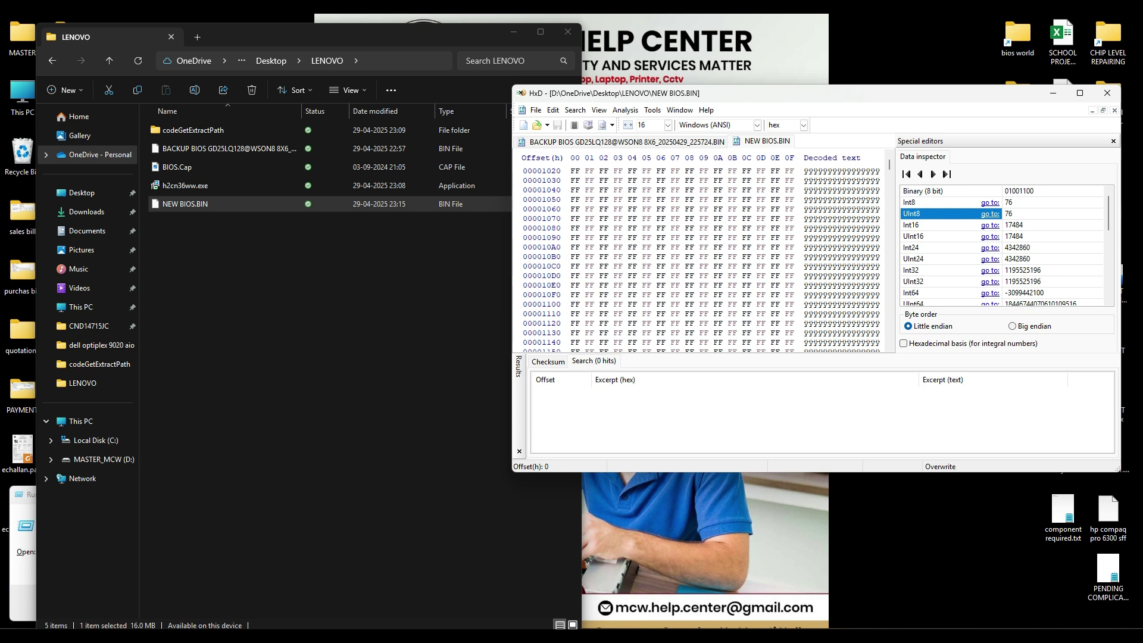
scroll(700, 256, "up", 2)
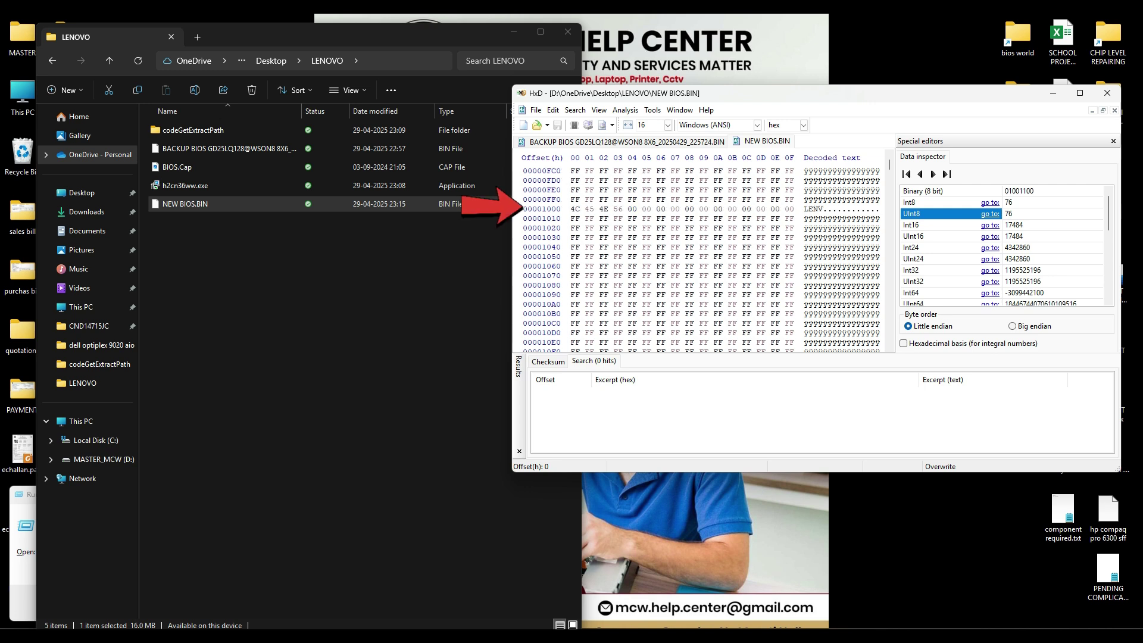
left_click(571, 209)
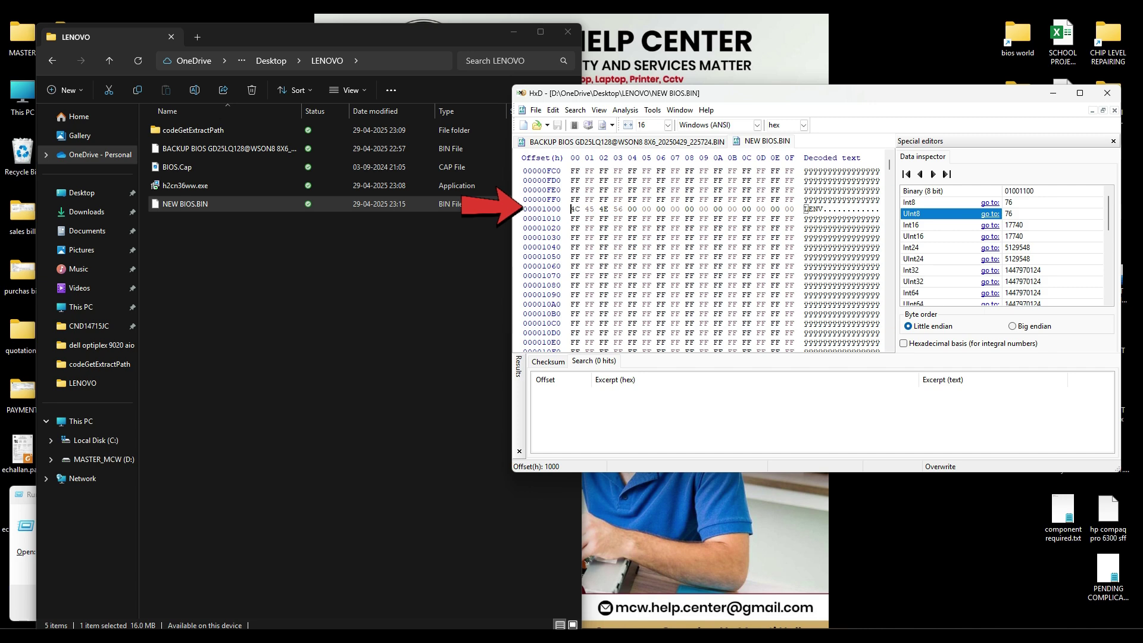
key("ctrl+Tab")
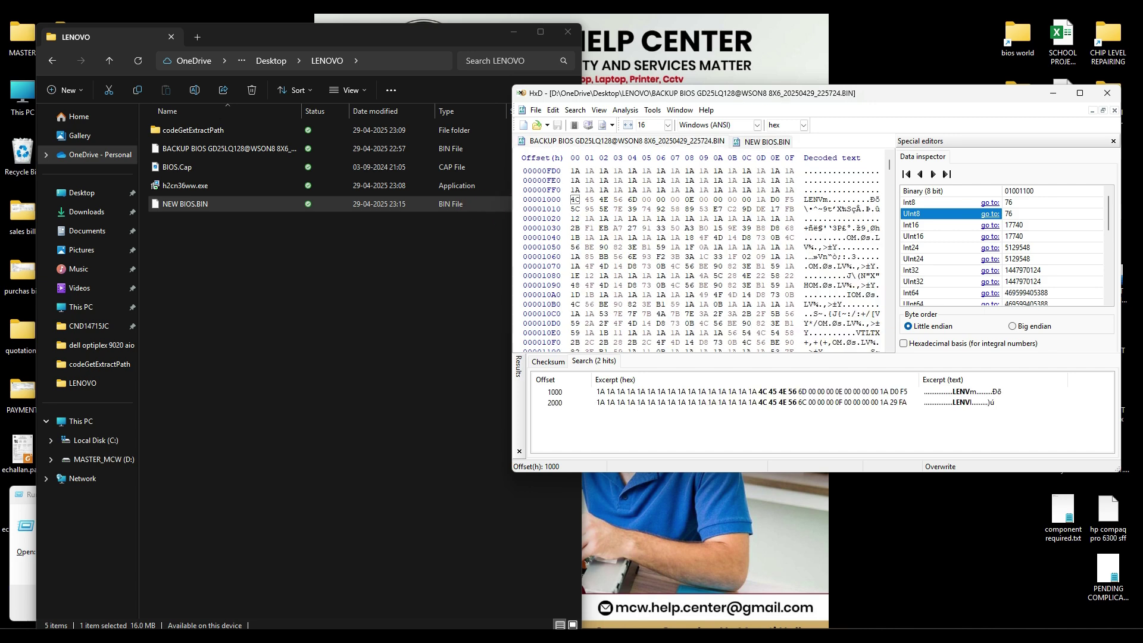
scroll(703, 259, "down", 3)
key("ctrl+Tab")
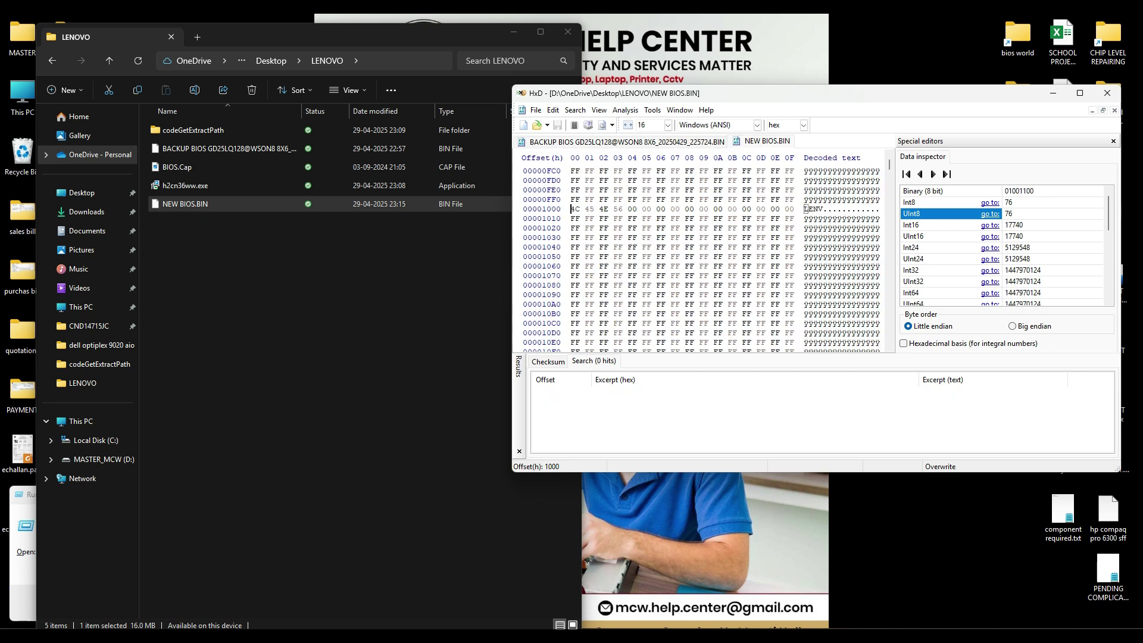
key("ctrl+Tab")
scroll(703, 259, "up", 4)
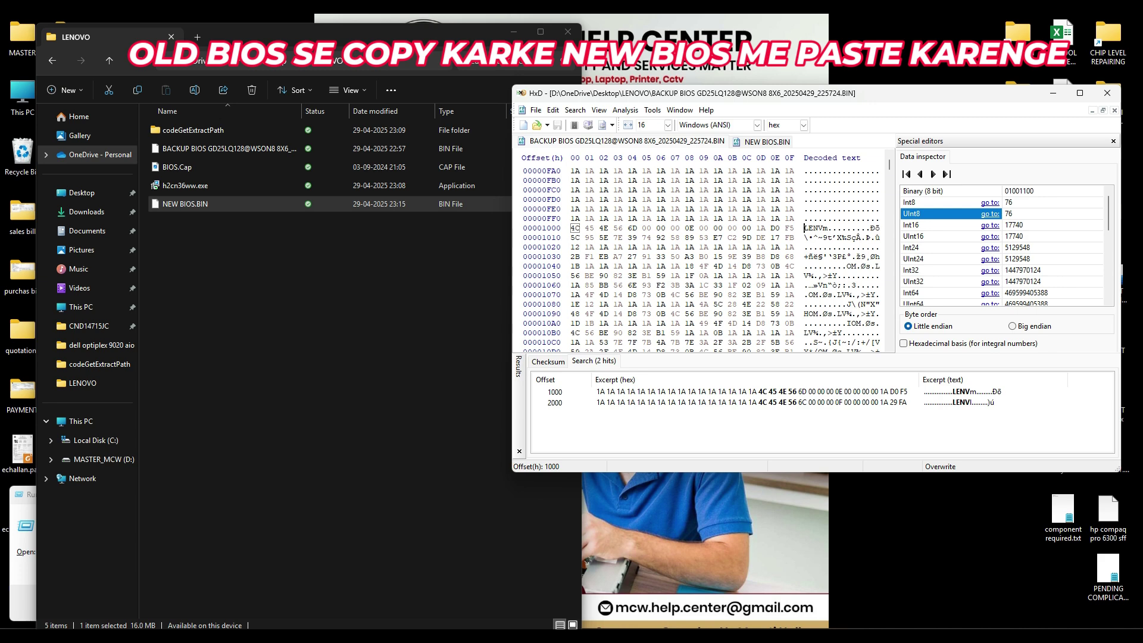
left_click_drag(573, 228, 649, 286)
Step: Select the backup's header block from offset 1000 to 2219 and copy it
scroll(649, 275, "down", 4)
scroll(649, 275, "down", 6)
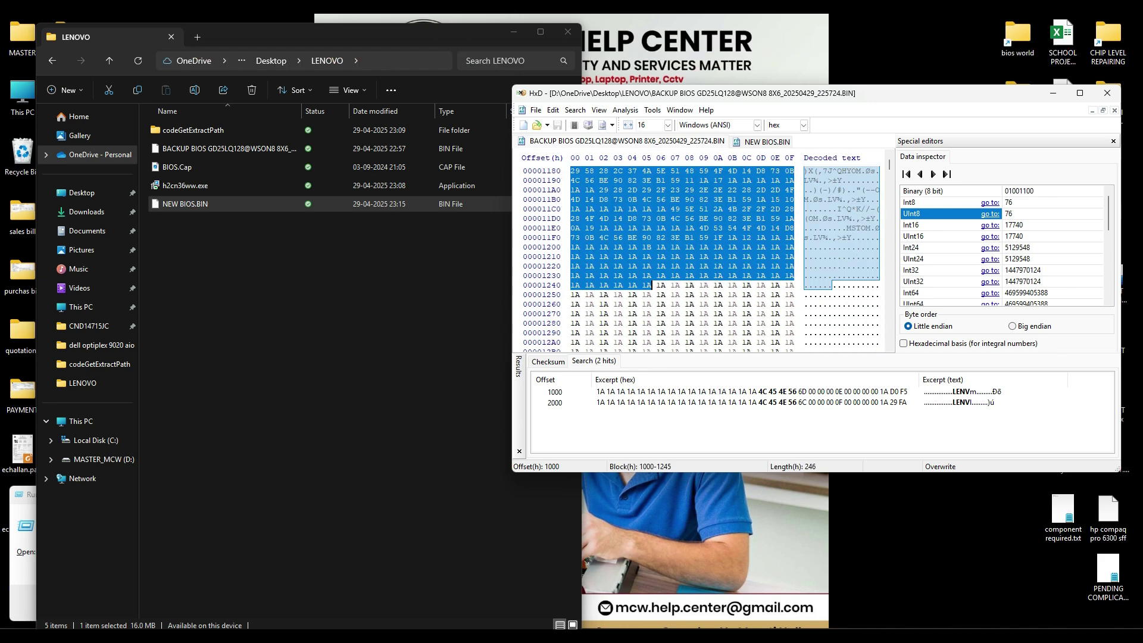
scroll(649, 286, "down", 18)
scroll(649, 285, "down", 20)
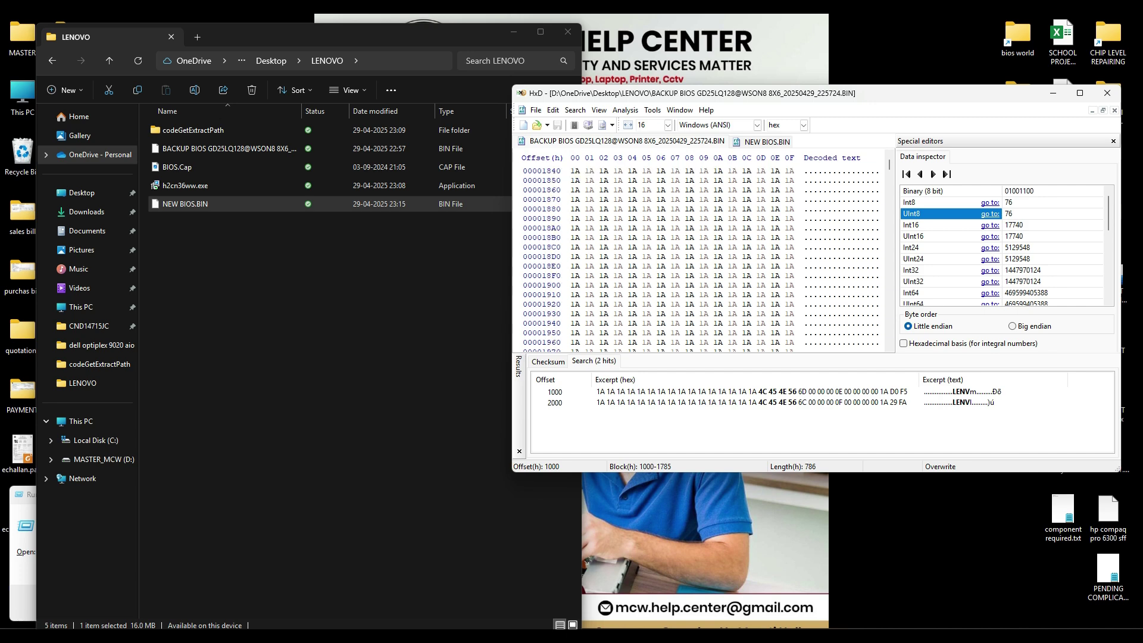
scroll(649, 286, "down", 20)
scroll(650, 286, "down", 4)
left_click_drag(649, 285, 709, 323)
scroll(777, 219, "down", 3)
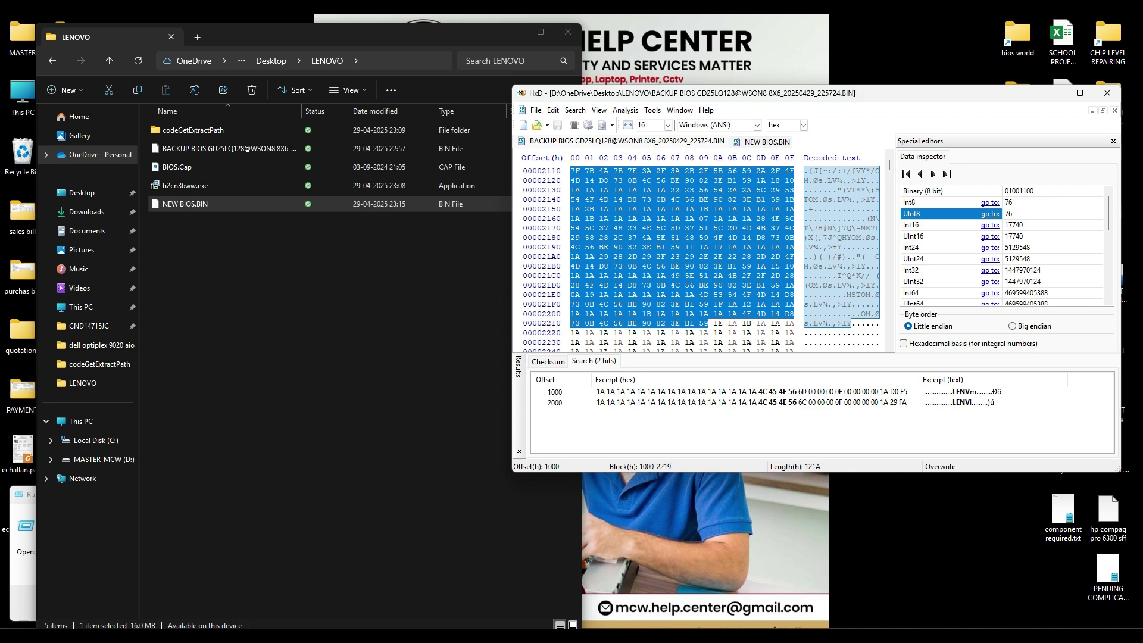
right_click(701, 285)
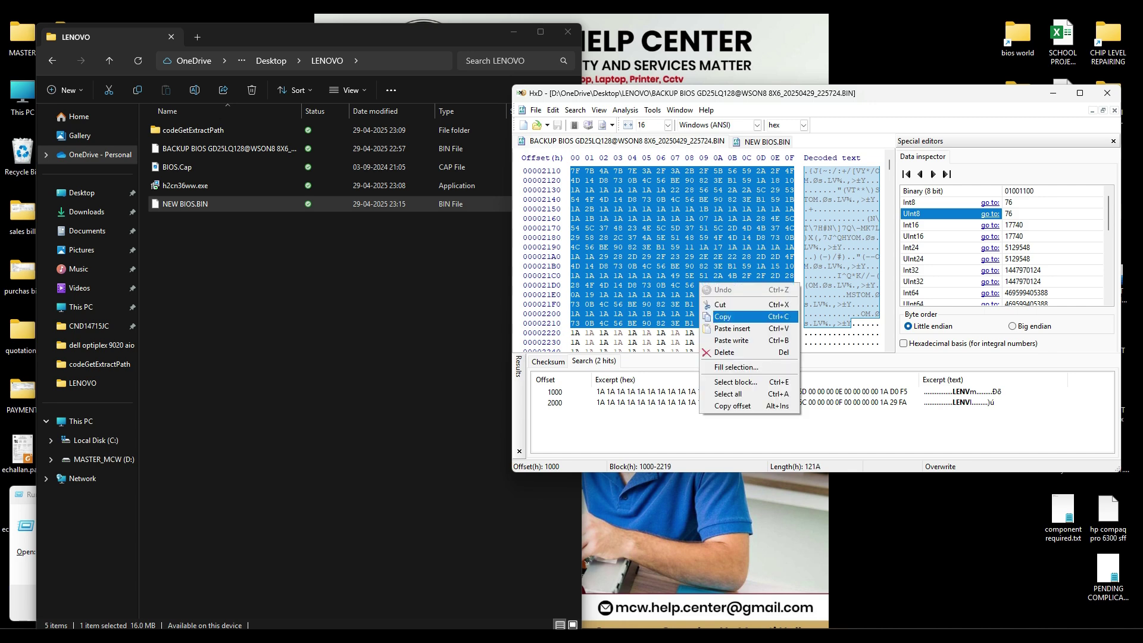
left_click(722, 317)
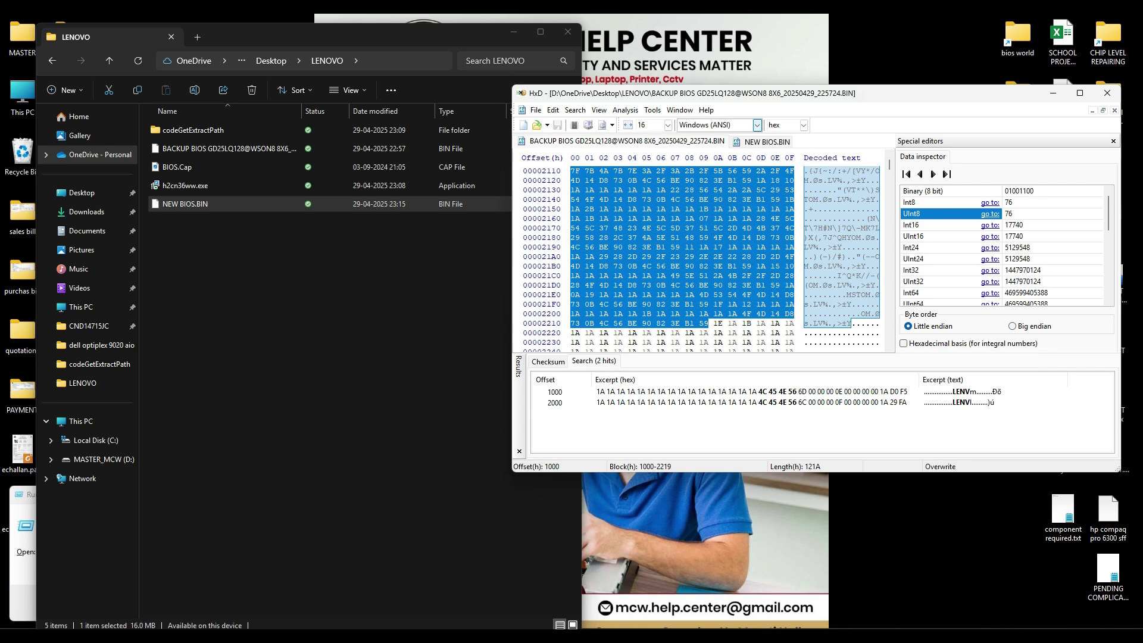
left_click(767, 142)
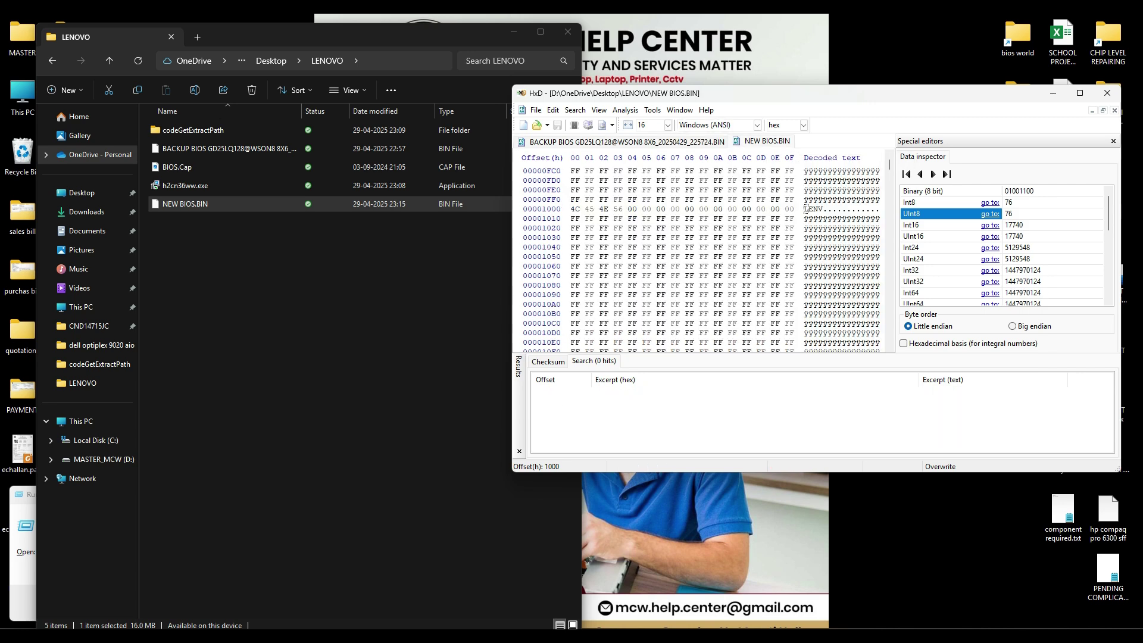
Step: Confirm the LENV byte sits at offset 1000 in NEW BIOS.BIN
right_click(570, 209)
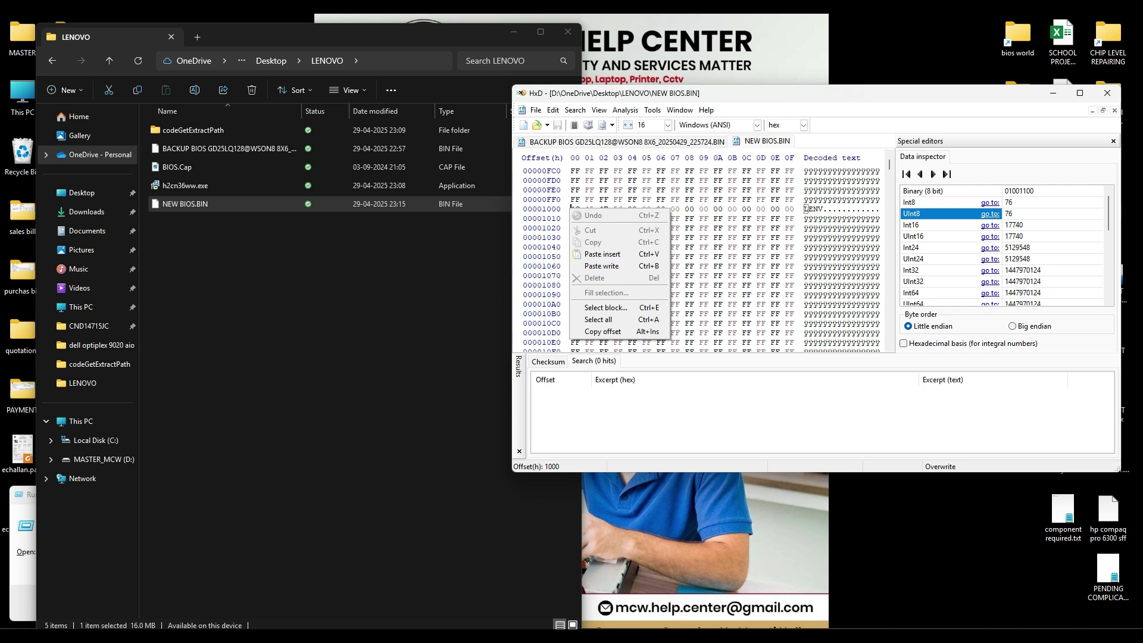
left_click(772, 275)
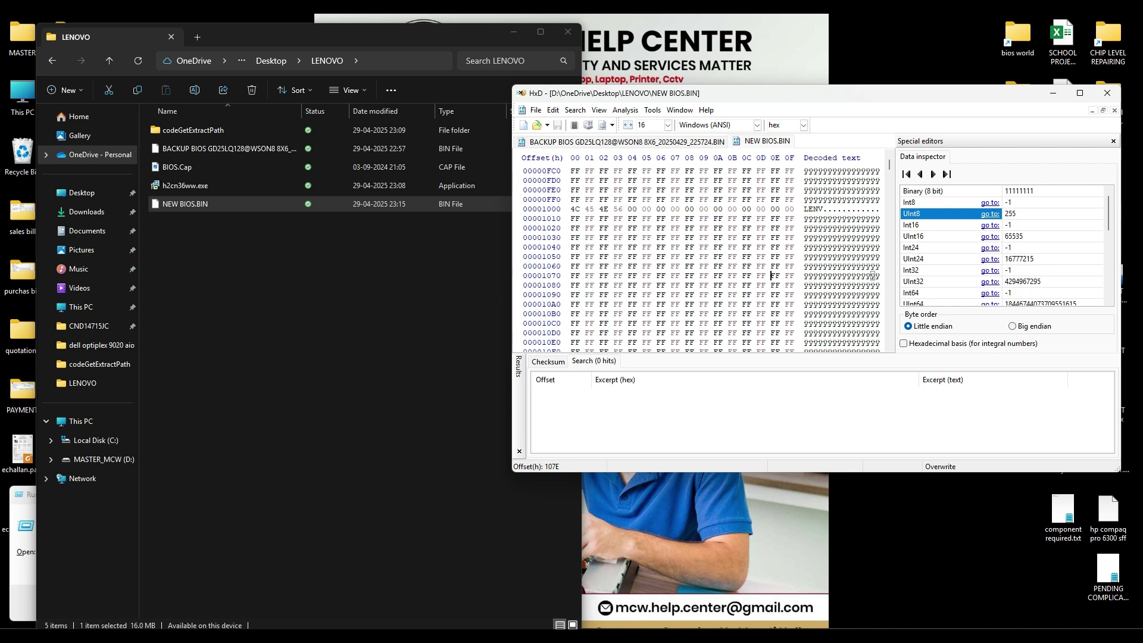
left_click(573, 218)
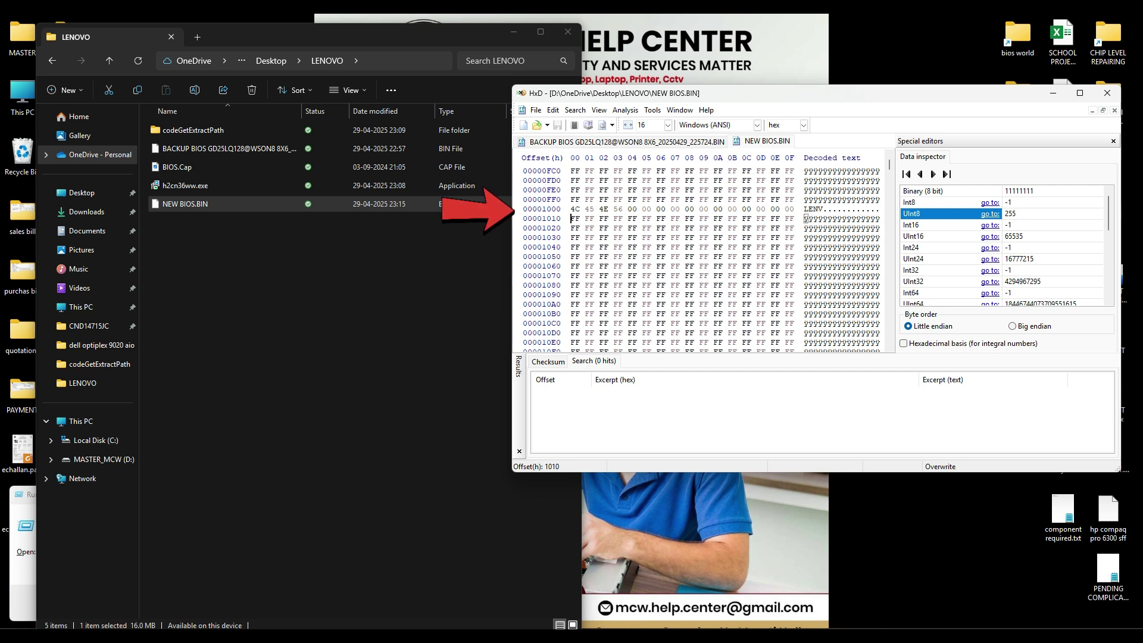
left_click(573, 209)
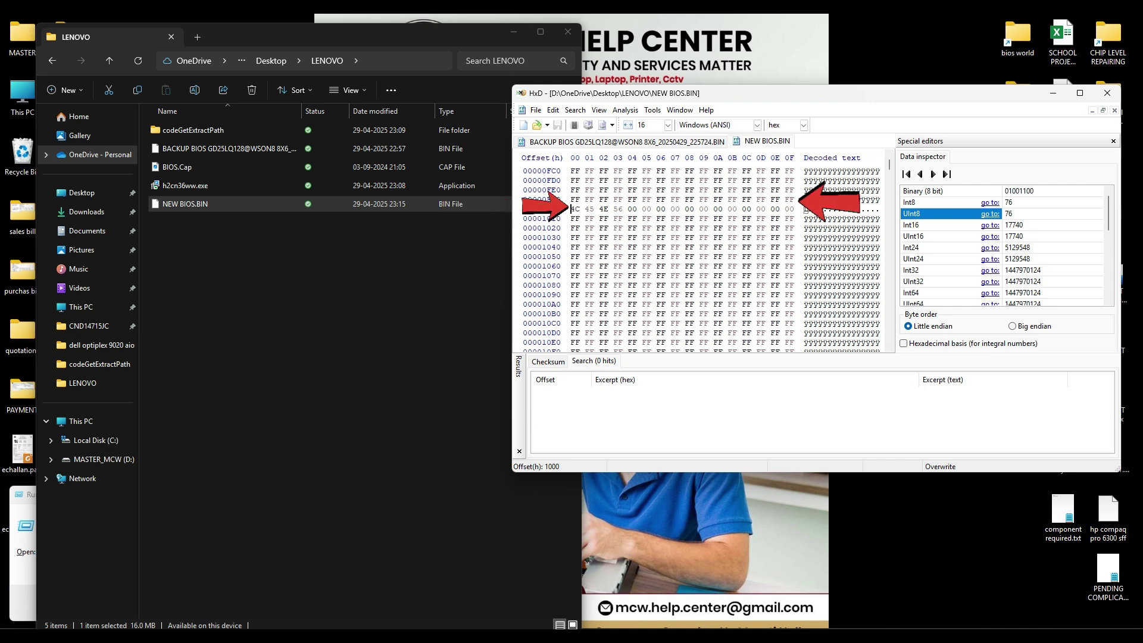
key("Left")
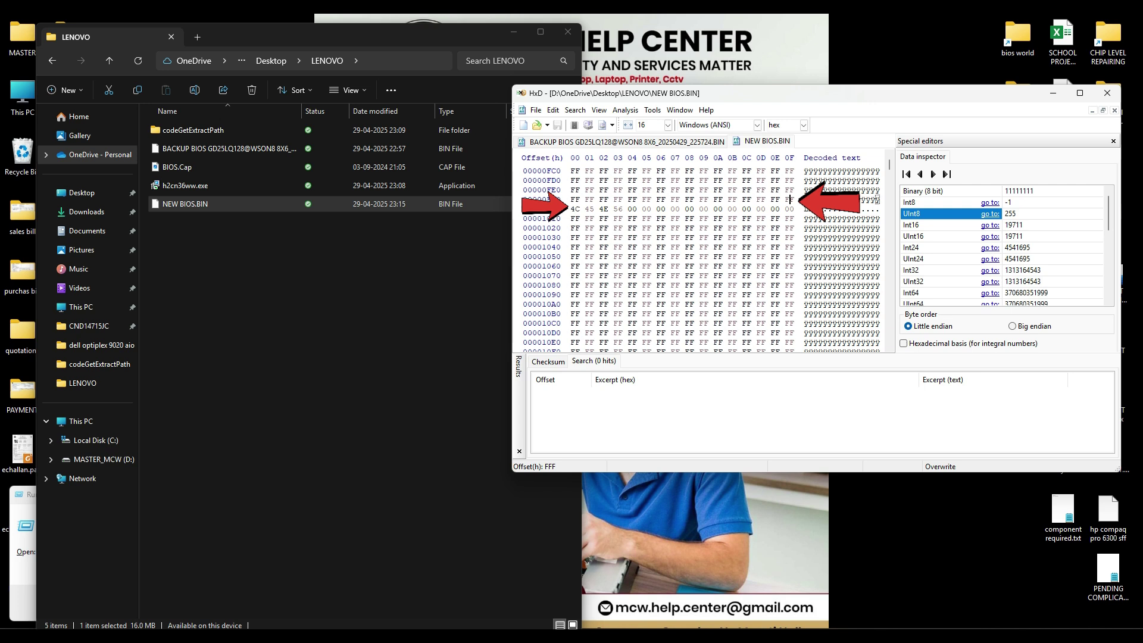
key("Right")
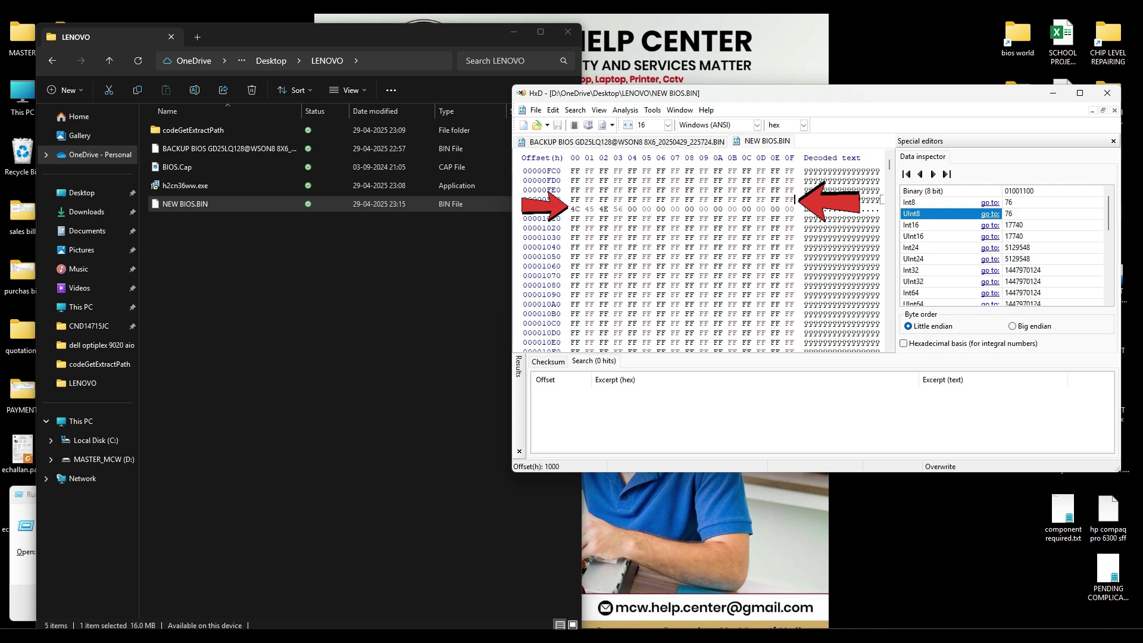
key("Right")
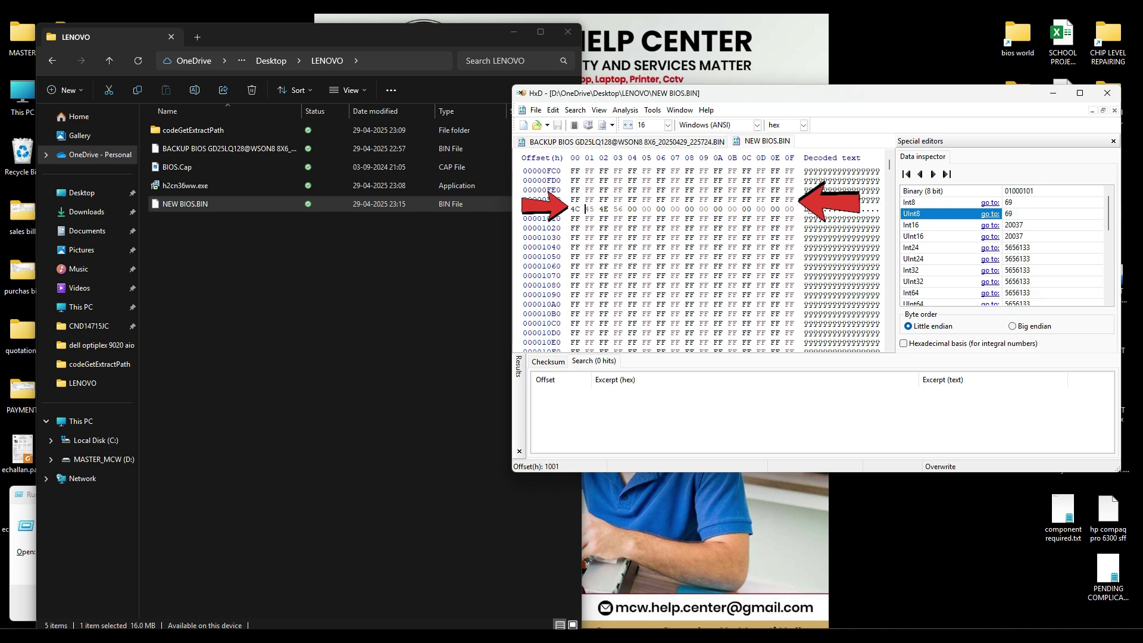
key("Left")
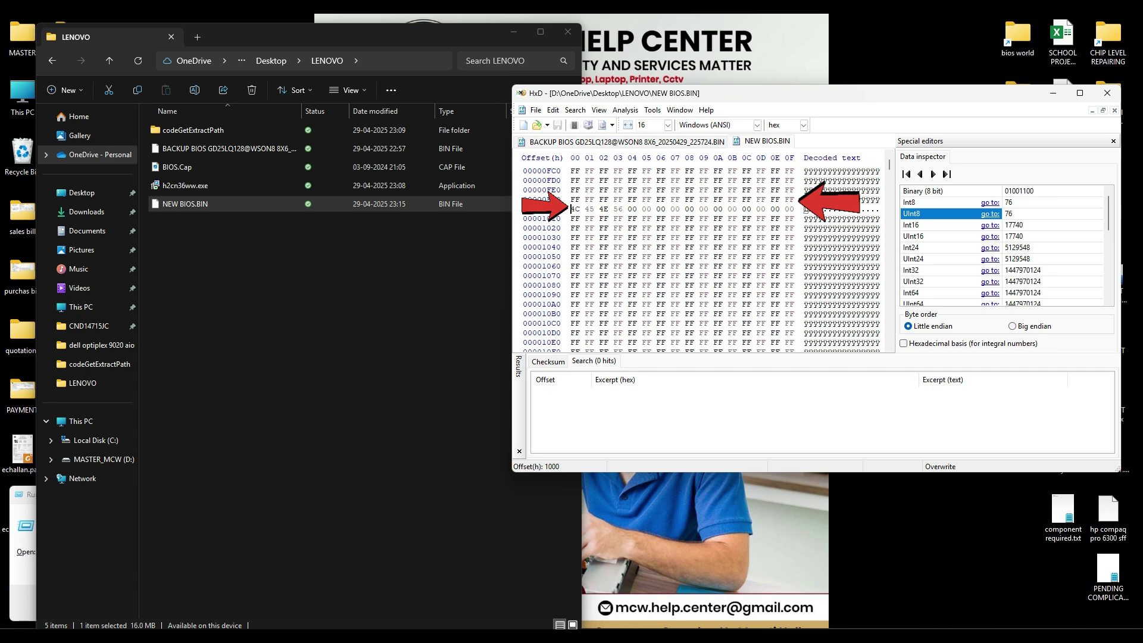
Step: Select all of NEW BIOS.BIN to confirm its 1000000h length, then scroll through the data
key("ctrl+a")
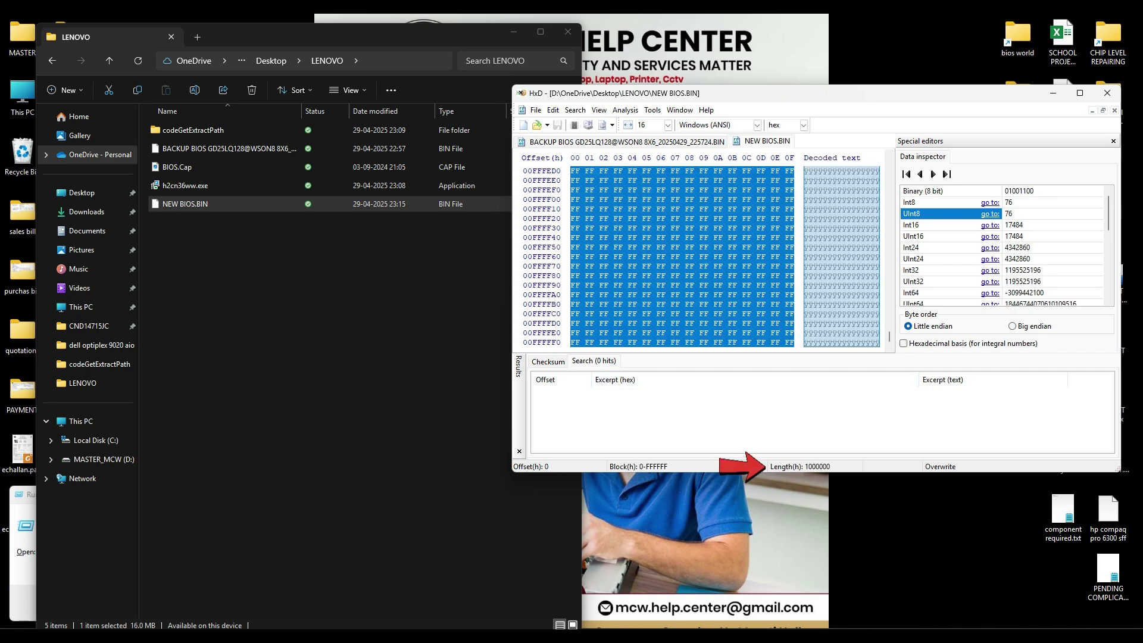
left_click(687, 209)
scroll(687, 210, "up", 11)
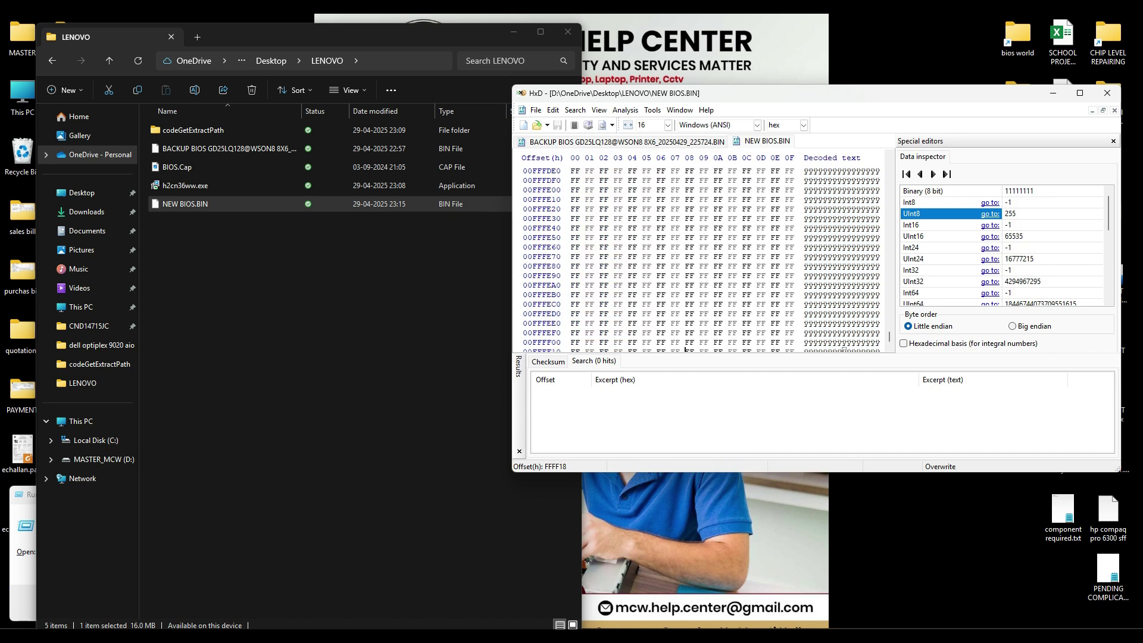
scroll(687, 209, "up", 13)
left_click_drag(890, 337, 890, 162)
scroll(697, 256, "down", 13)
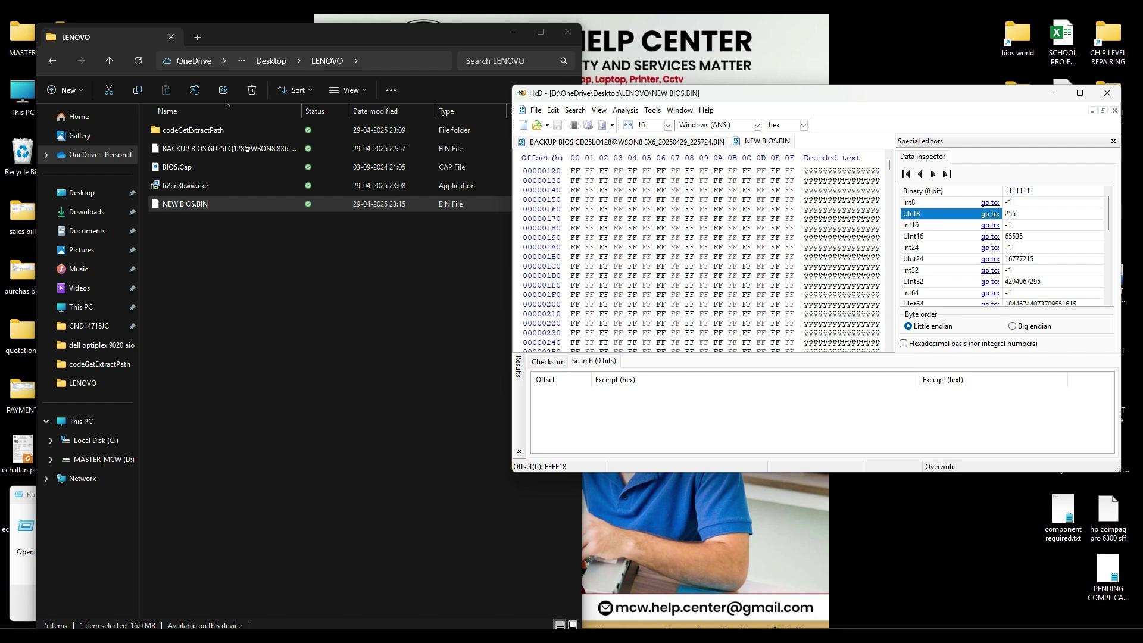
scroll(696, 256, "down", 20)
scroll(696, 256, "up", 6)
scroll(697, 256, "down", 20)
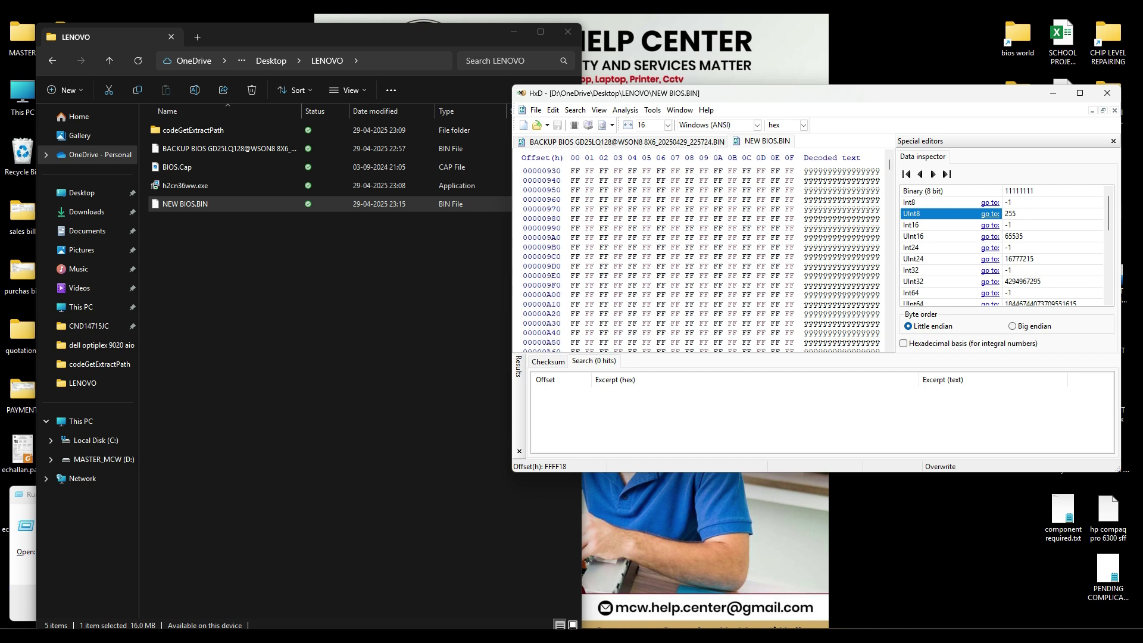
scroll(697, 256, "down", 11)
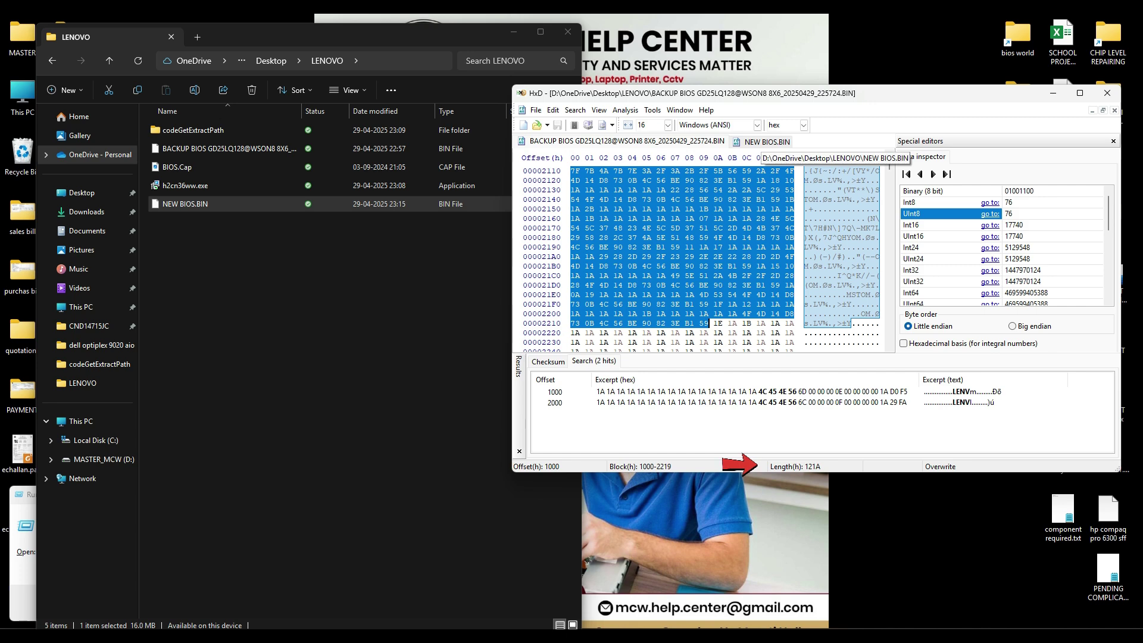
Step: Bring up the Paste write option at offset 1000 of NEW BIOS.BIN for the copied block
key("ctrl+Tab")
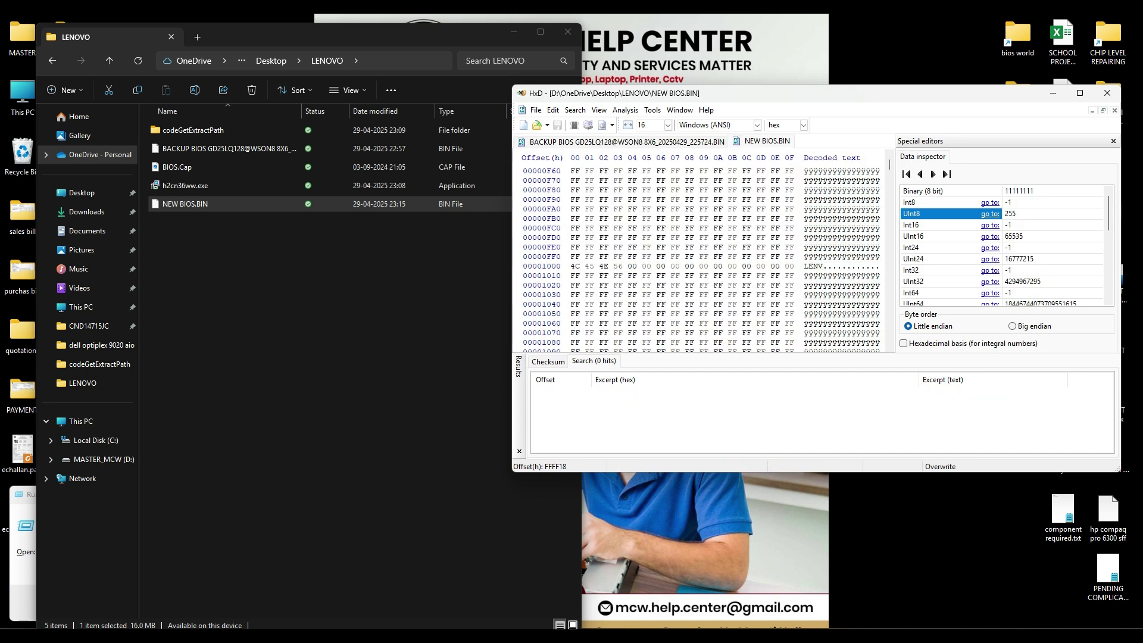
right_click(573, 266)
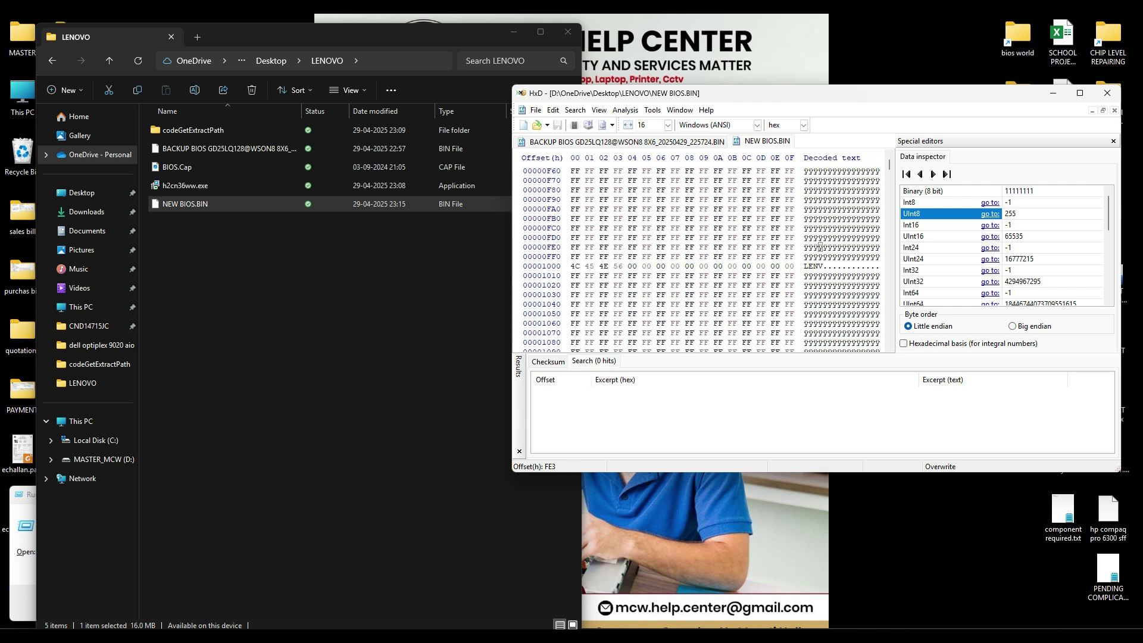
left_click(576, 267)
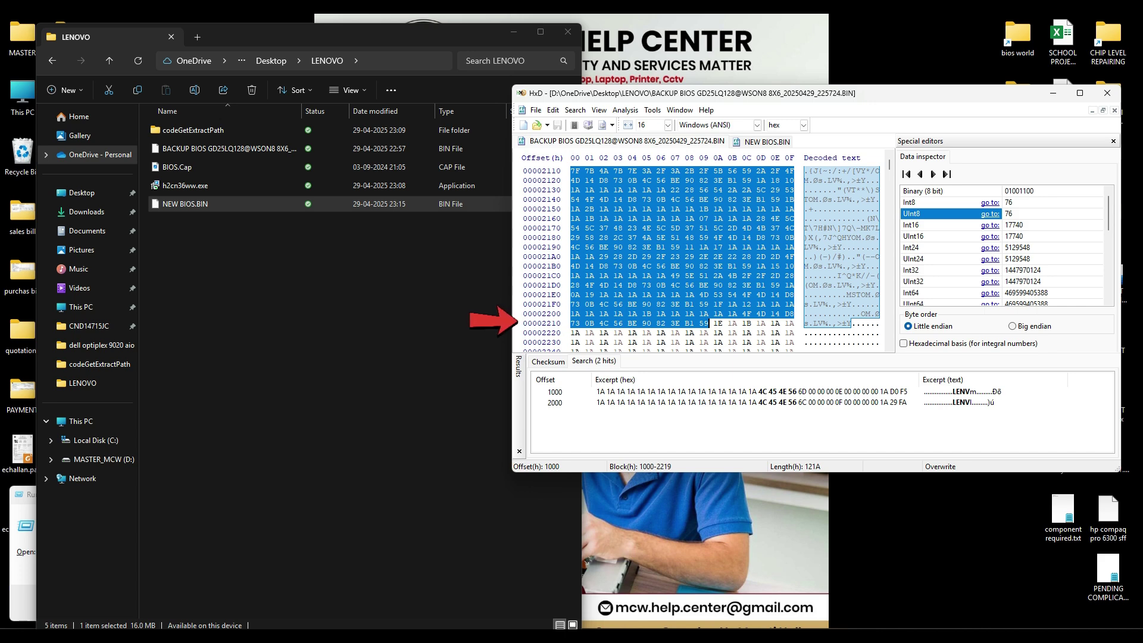
key("ctrl+Tab")
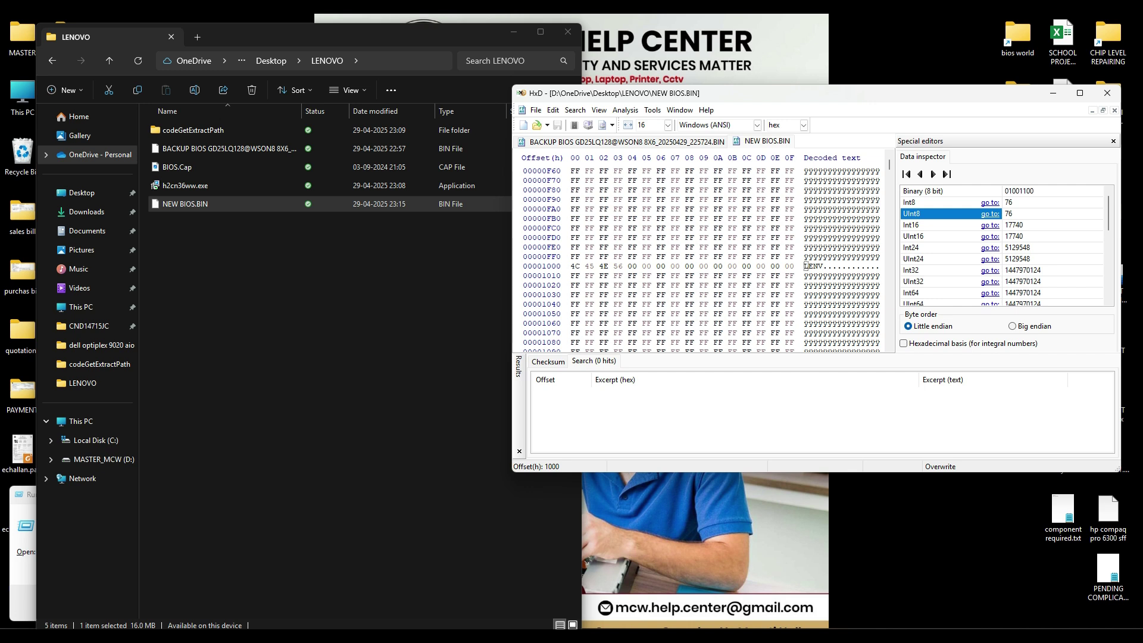
right_click(571, 267)
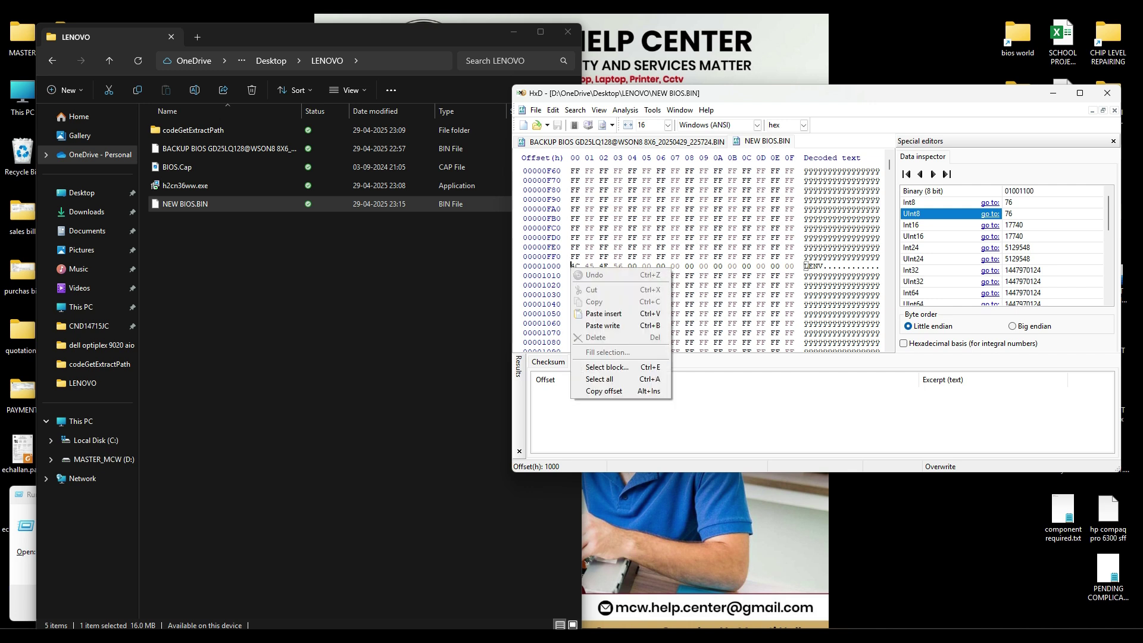
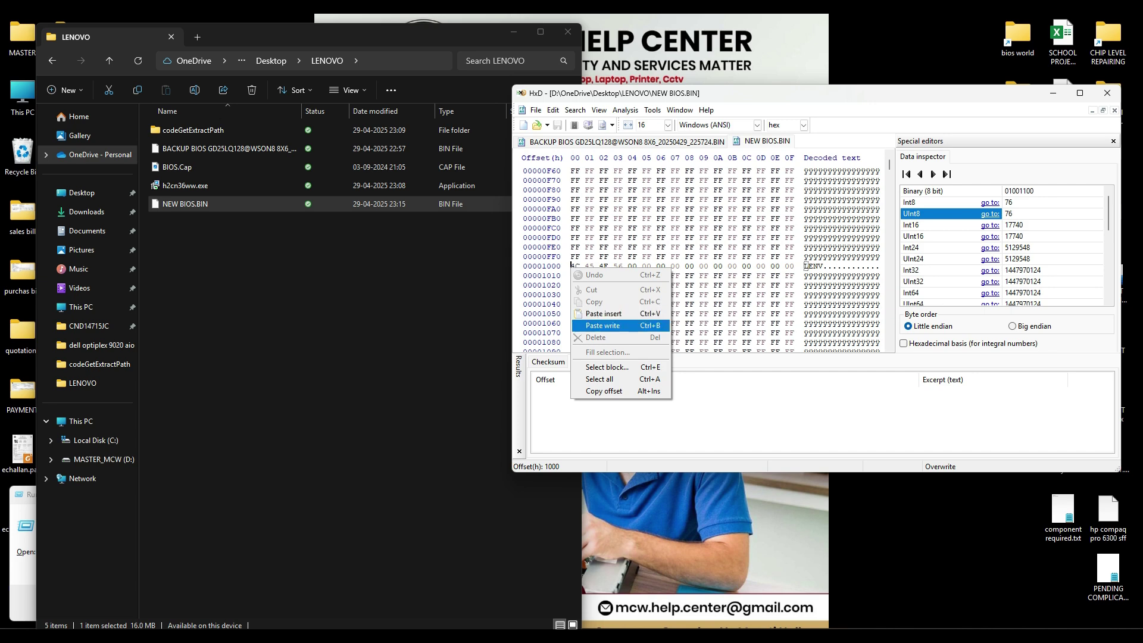
Step: Paste-write the copied block over NEW BIOS.BIN from offset 1000, then scroll up to review the result
left_click(603, 326)
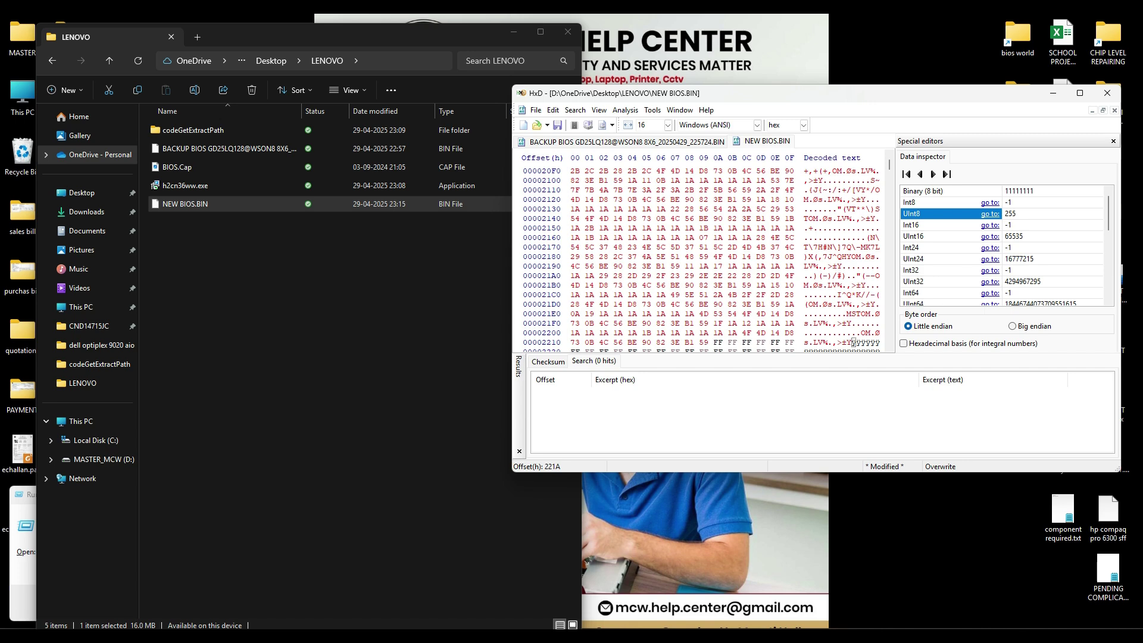
scroll(853, 343, "up", 4)
scroll(709, 262, "up", 4)
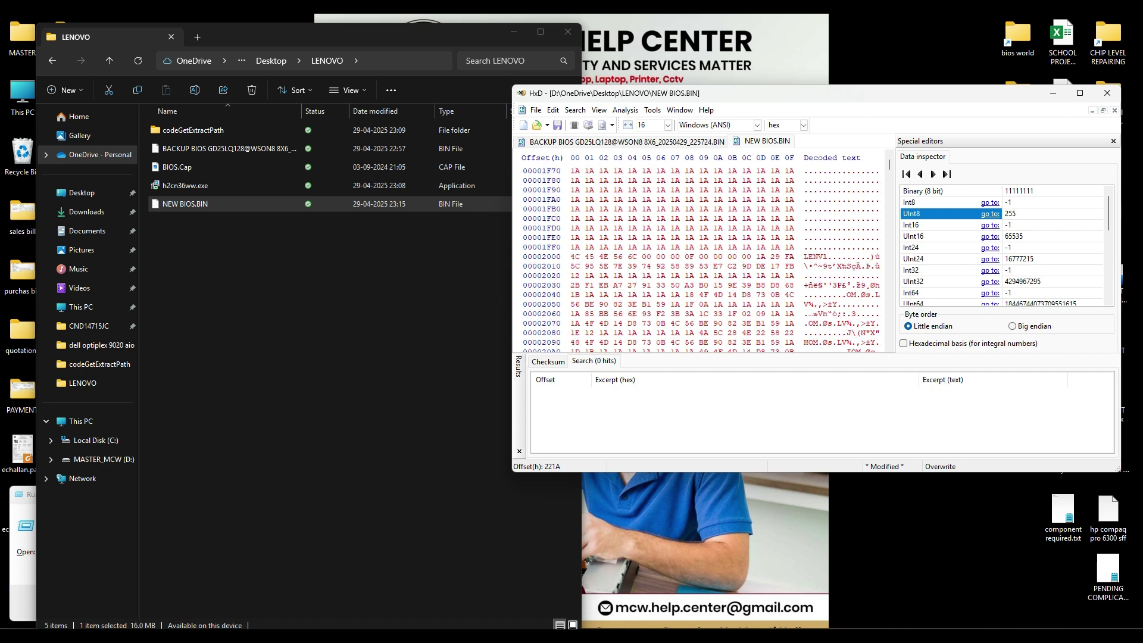
scroll(709, 262, "up", 20)
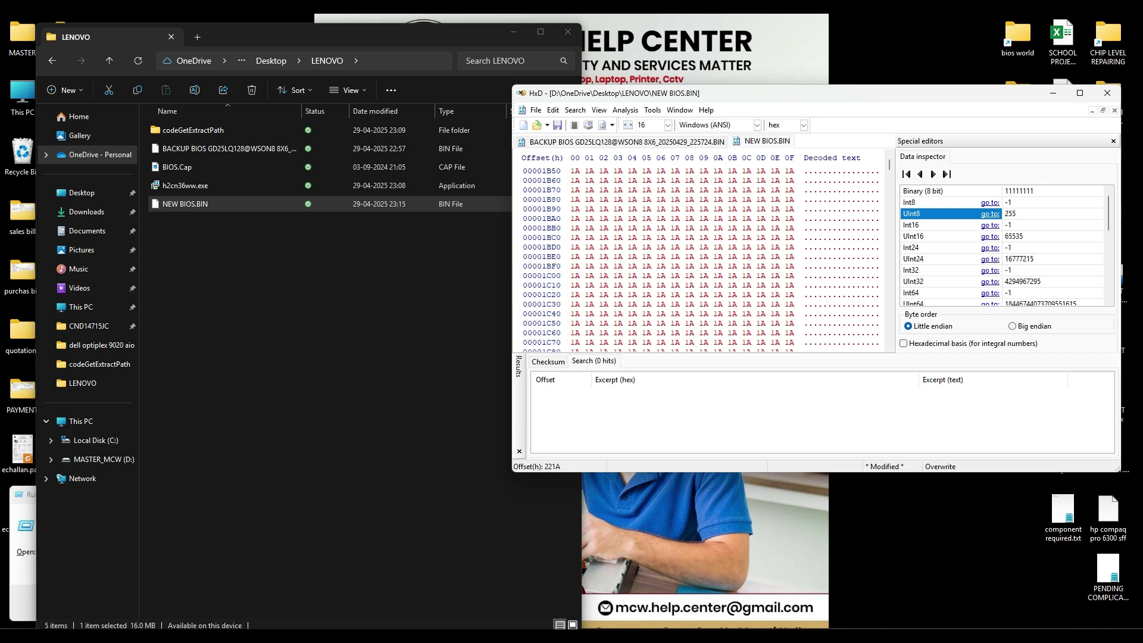
scroll(708, 262, "up", 12)
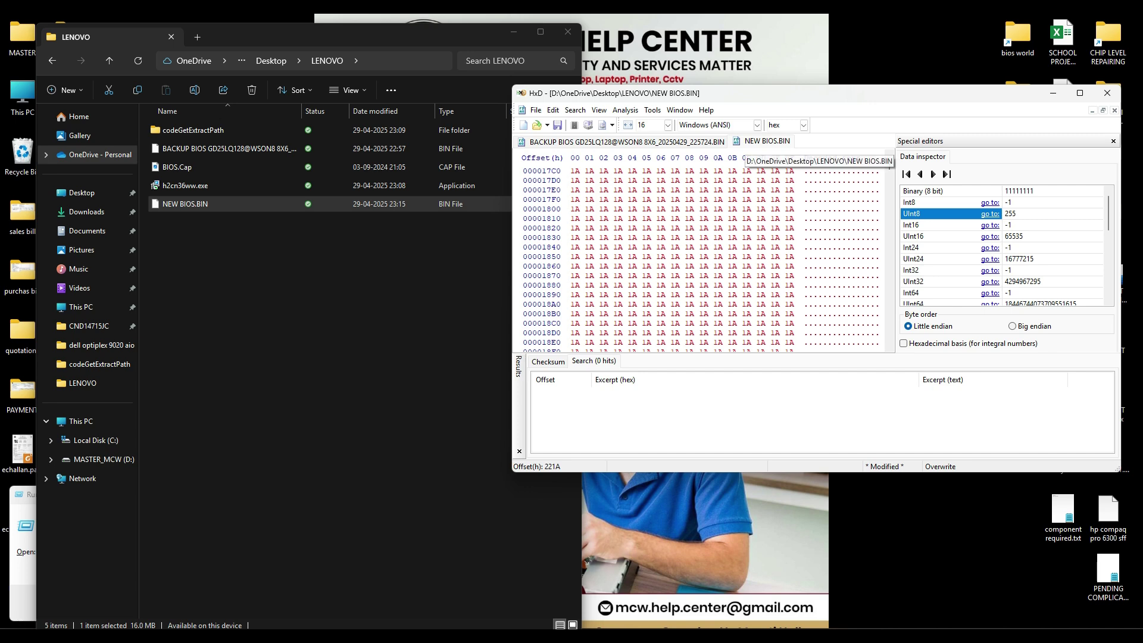
Step: Save the patched image under the new name NEW BIOS WITH DMI.BIN
left_click(536, 110)
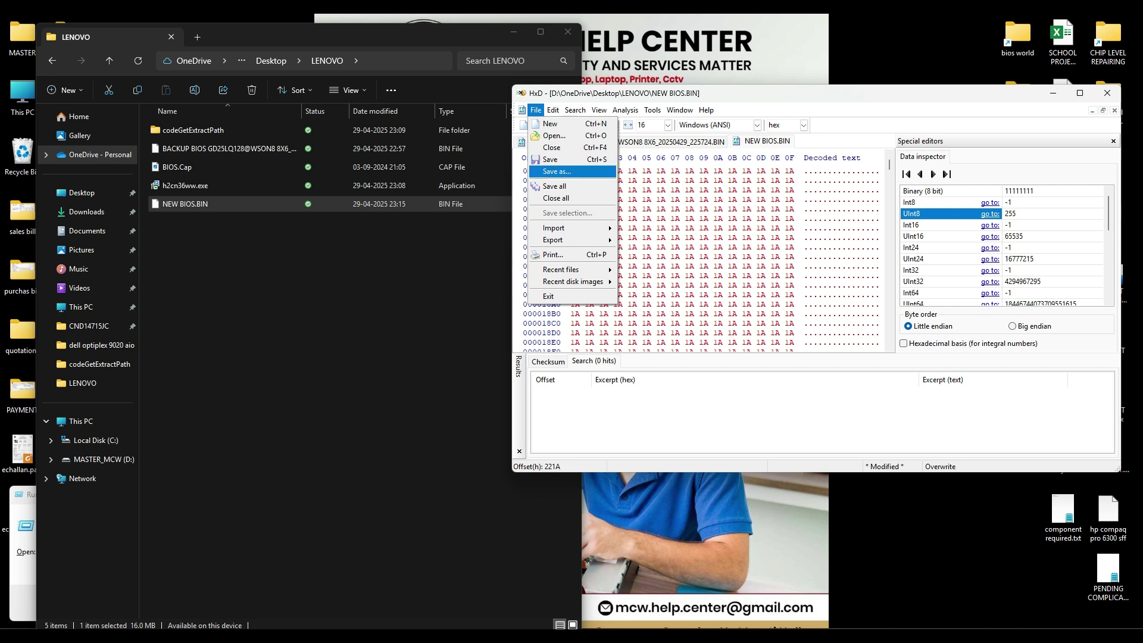
left_click(557, 171)
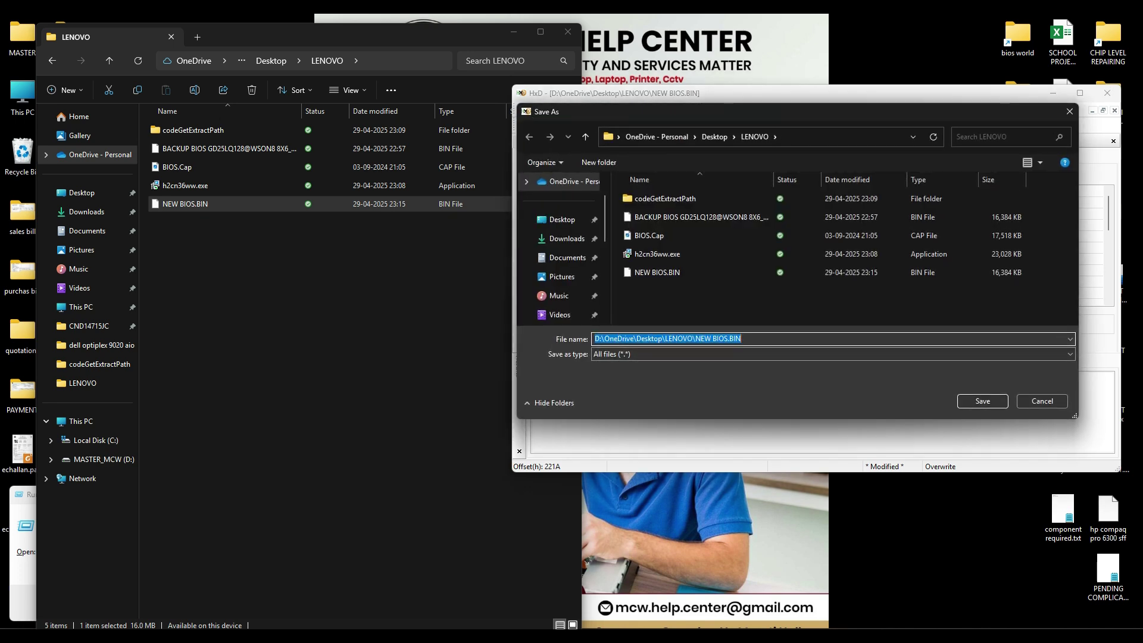
left_click(729, 338)
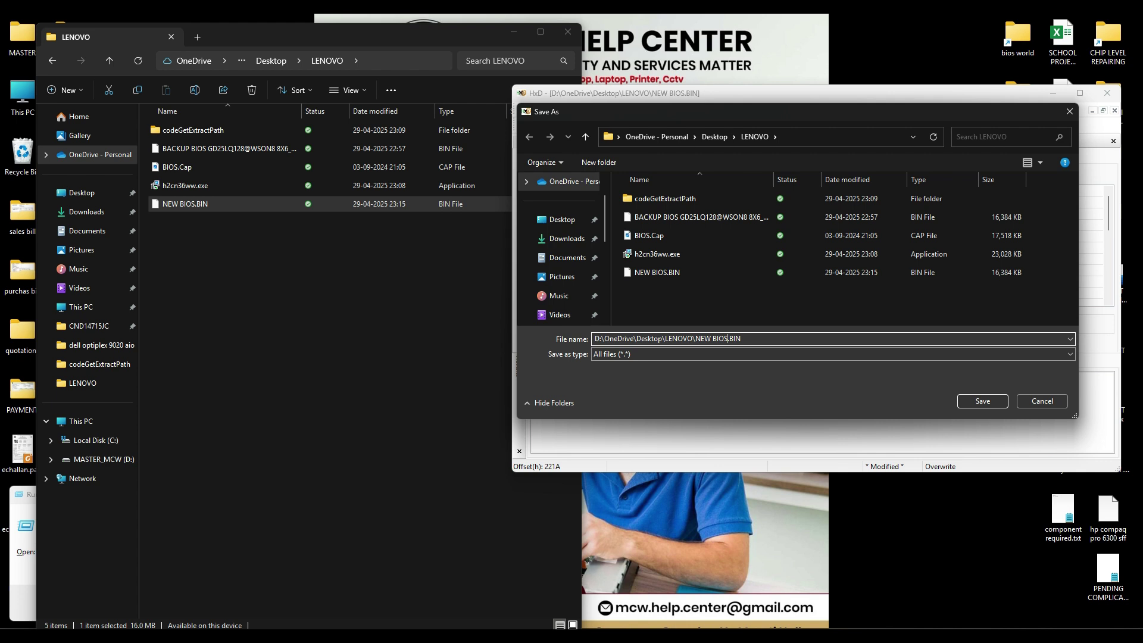
type("WITH DMI")
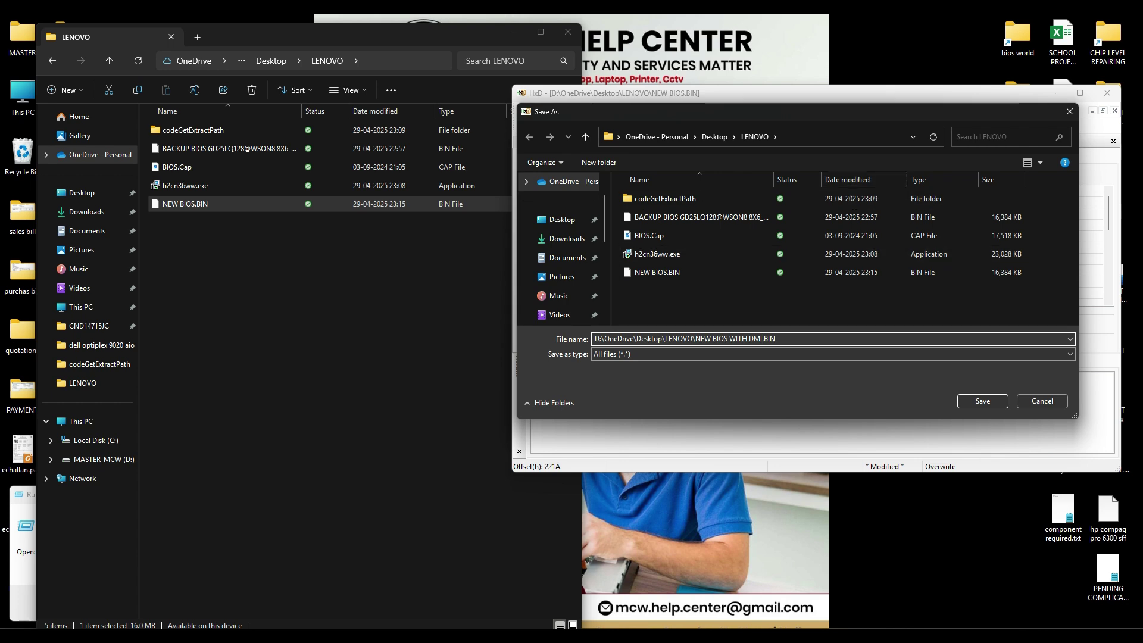
left_click(983, 401)
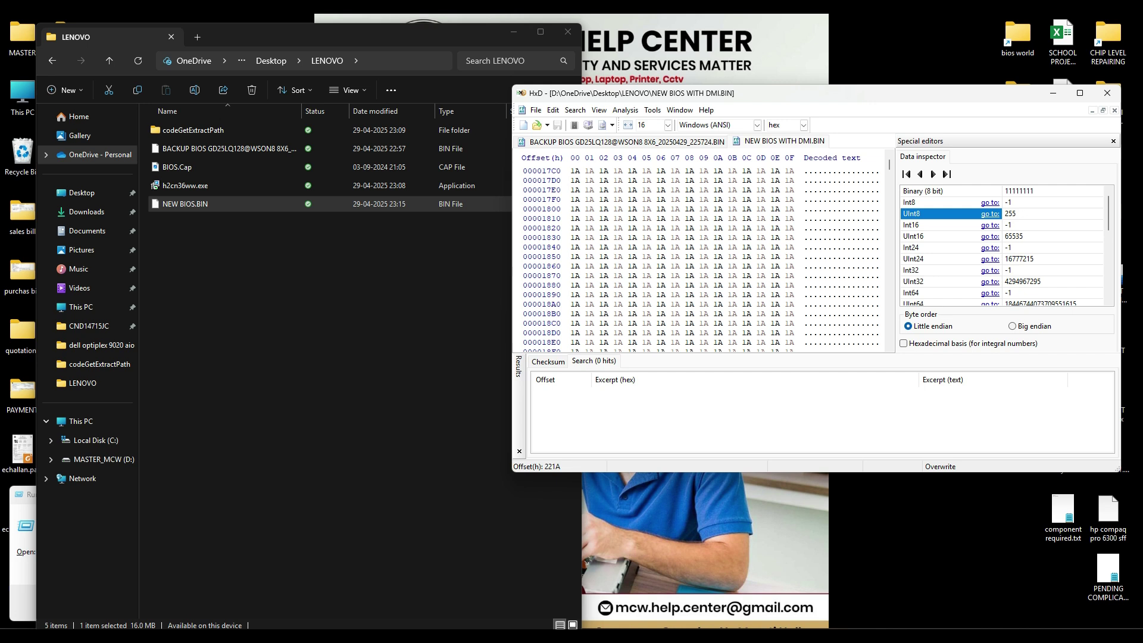
Step: Close HxD and Tiny Hexer without saving, select NEW BIOS.BIN, and move the LENOVO window right
left_click(381, 334)
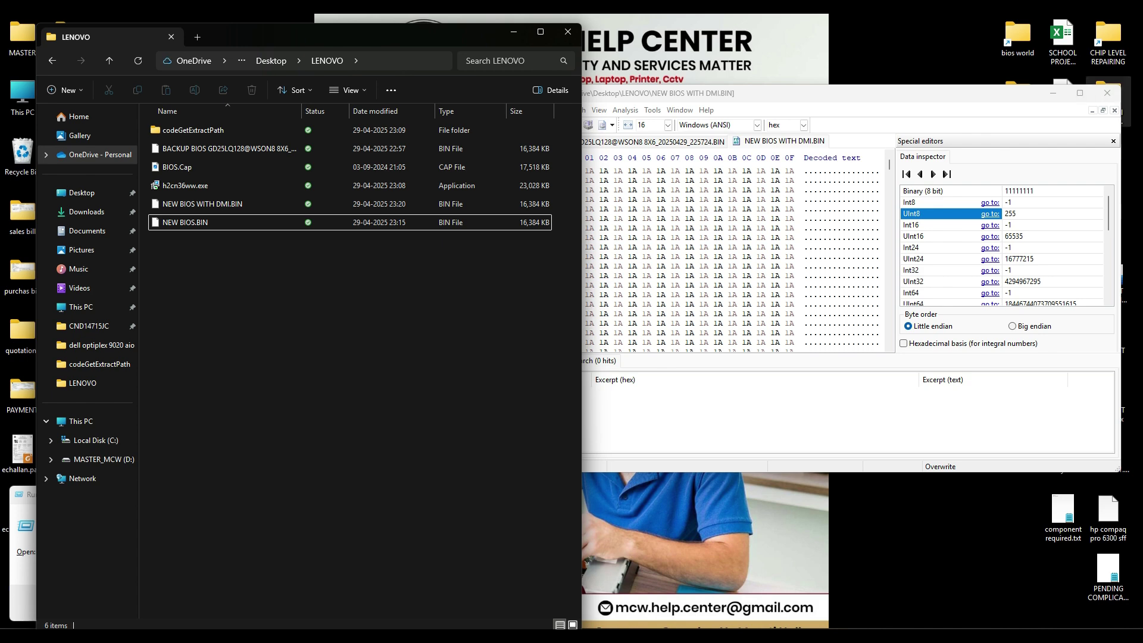
left_click(1107, 93)
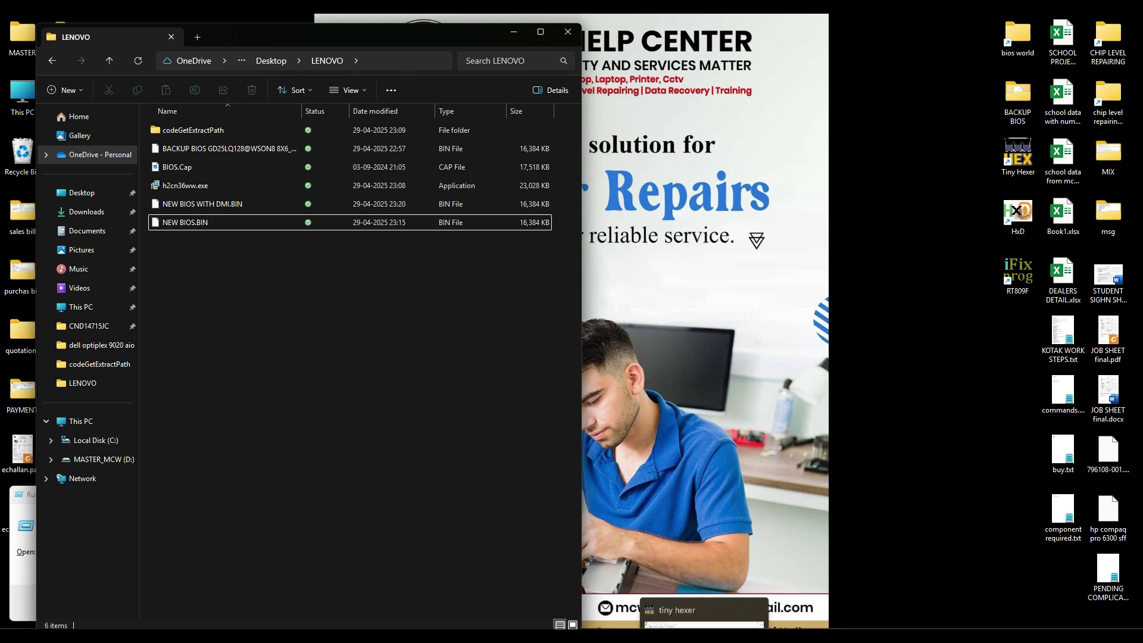
left_click(704, 635)
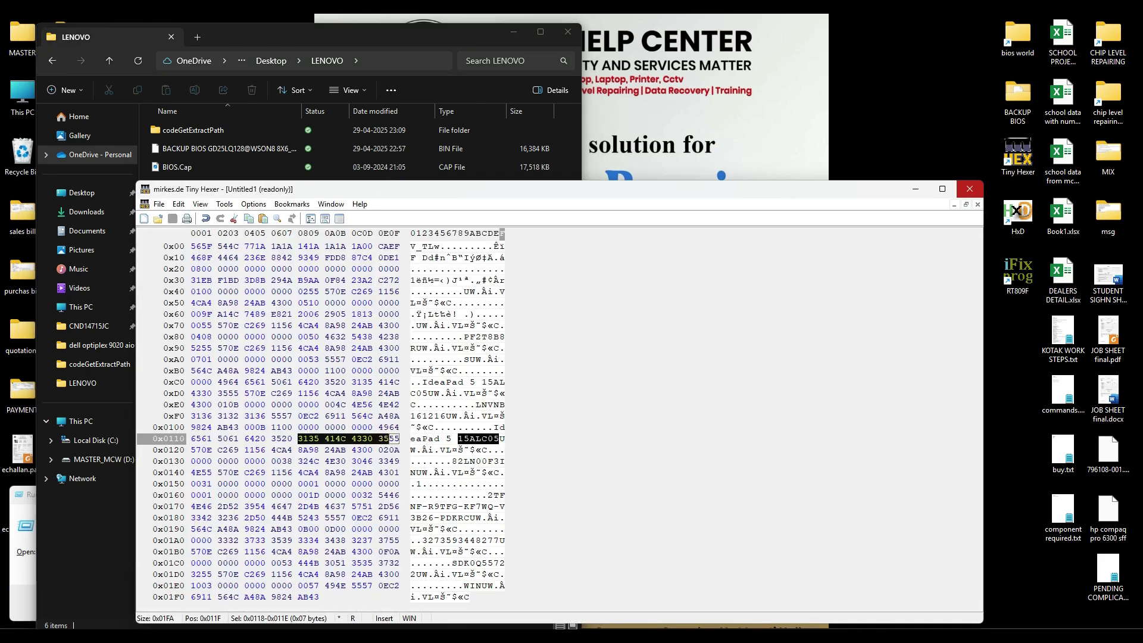
left_click(969, 189)
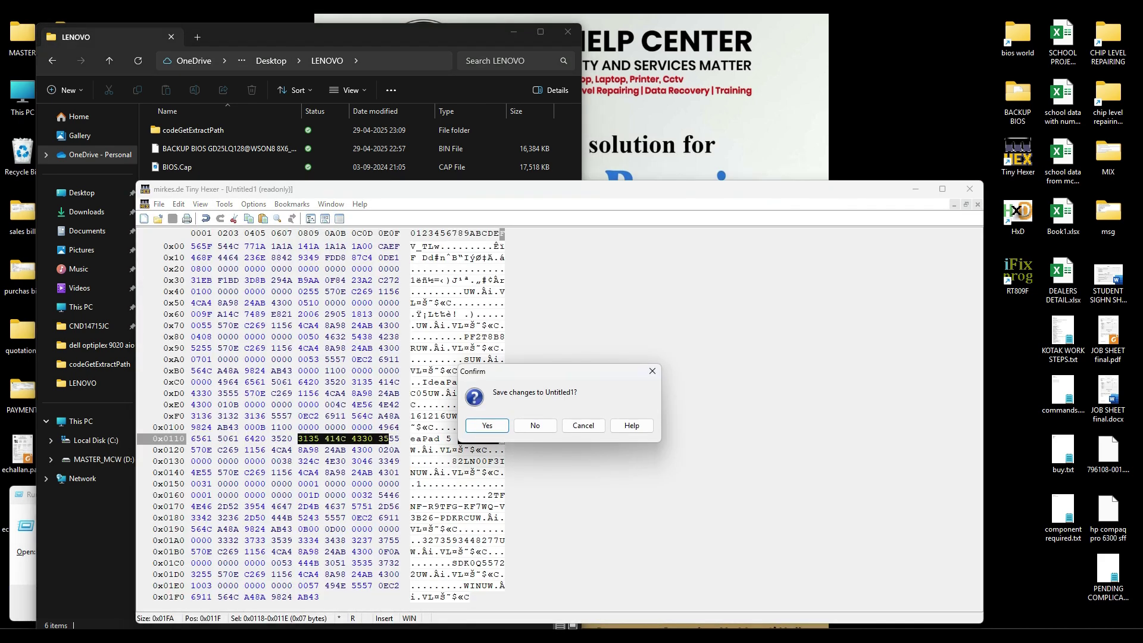
left_click(535, 425)
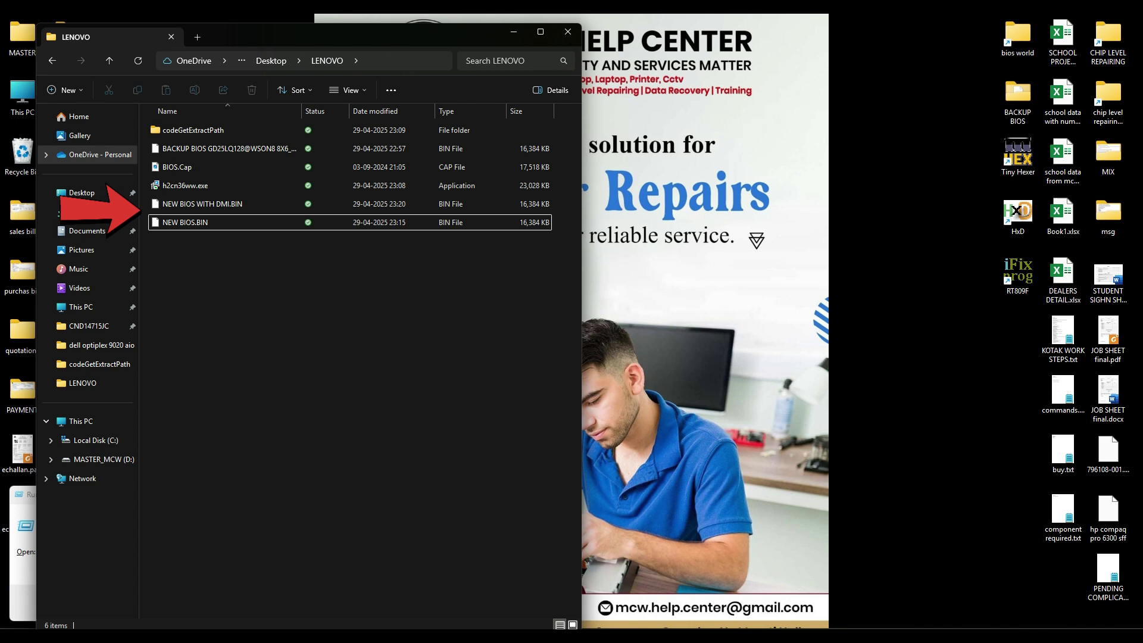
left_click(185, 222)
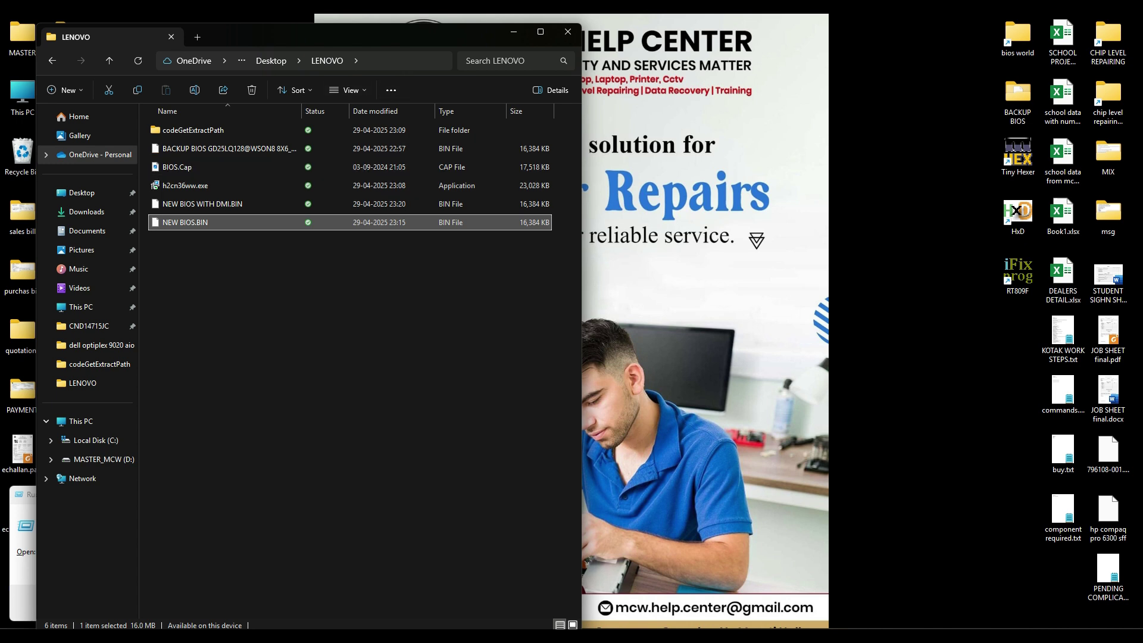
left_click_drag(396, 35, 705, 33)
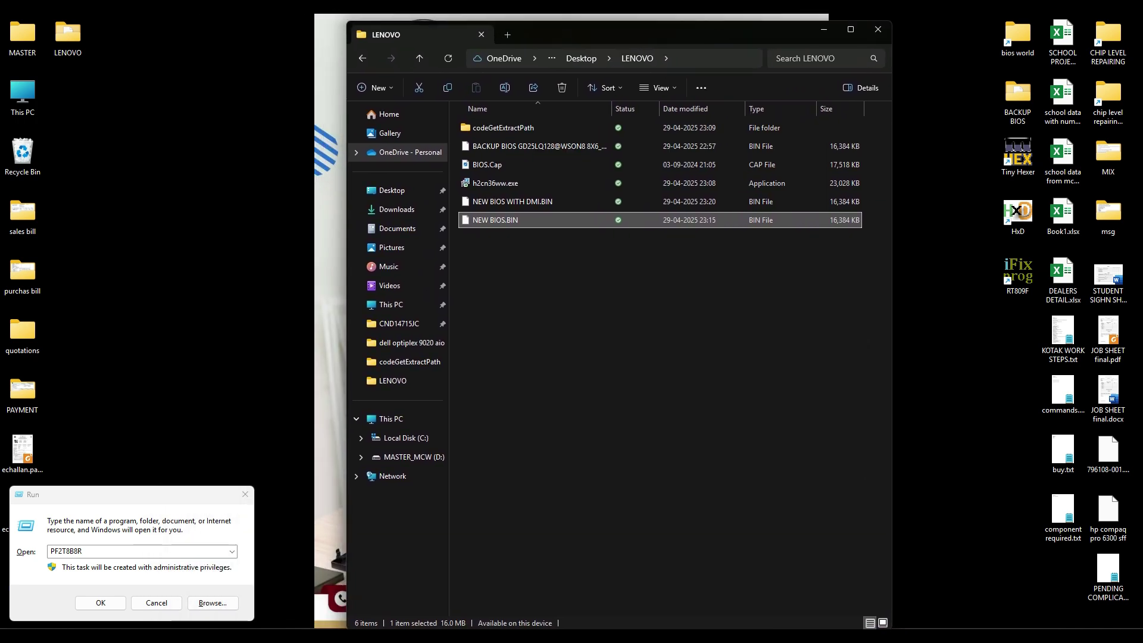
Step: Restore the RT809F window and re-detect the chip as GD25LQ128@WSON8 8X6 at 1.8V
left_click(682, 631)
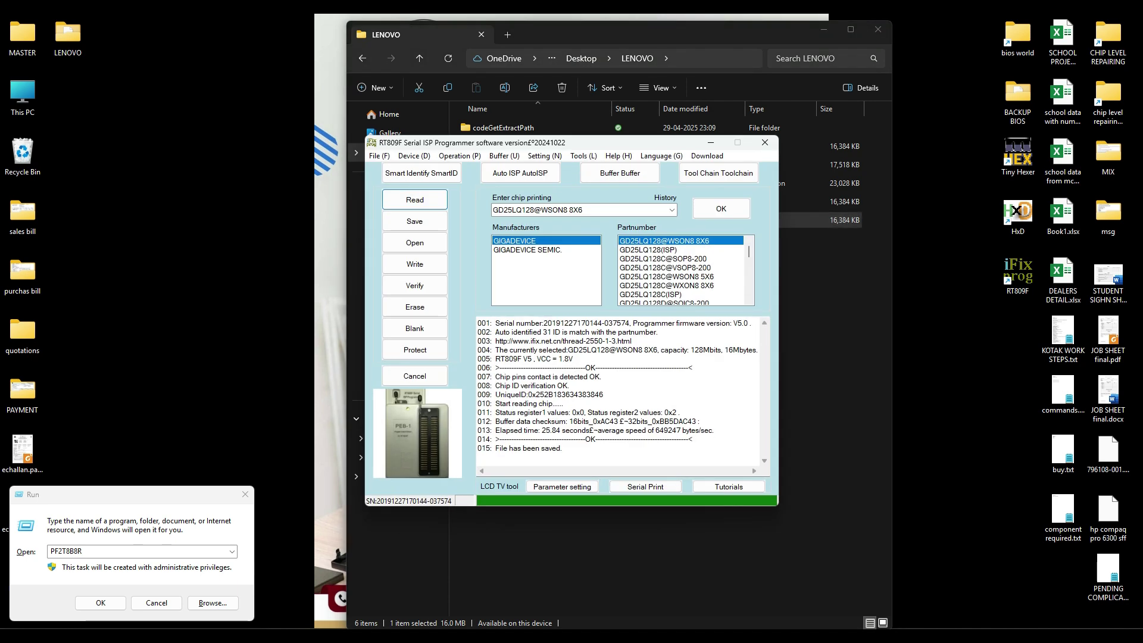
left_click_drag(595, 149, 607, 252)
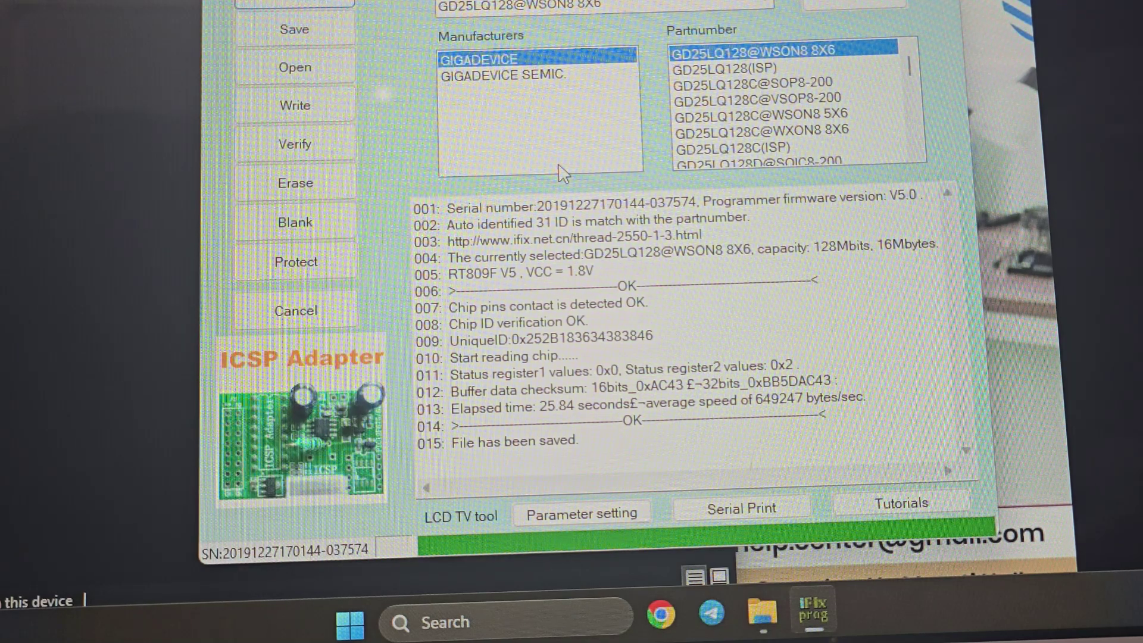
left_click(855, 2)
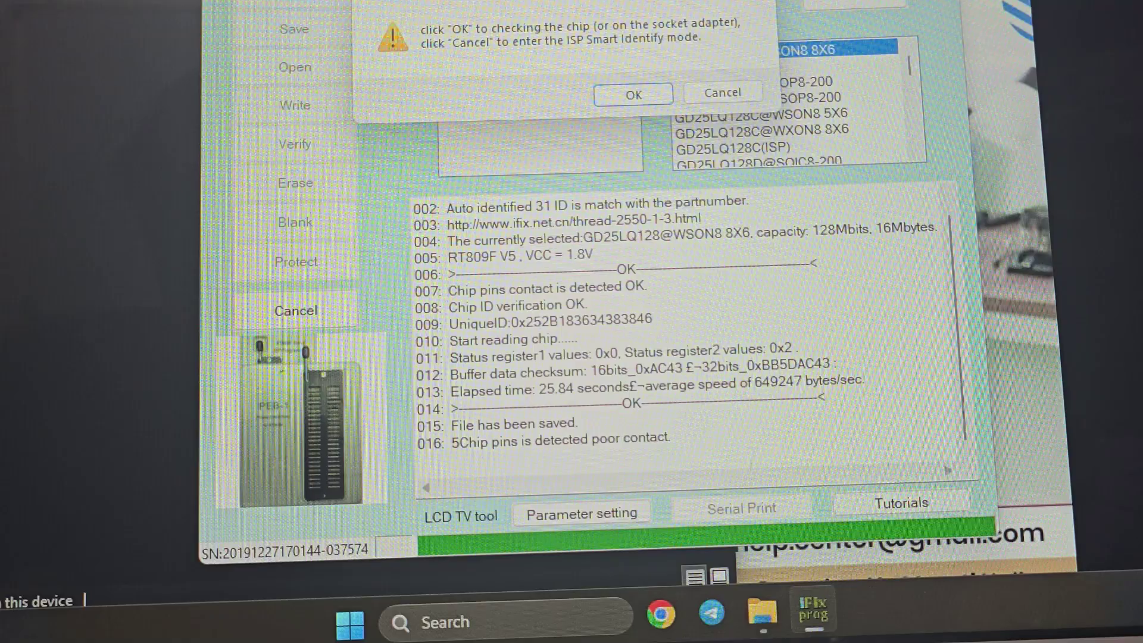
left_click(620, 92)
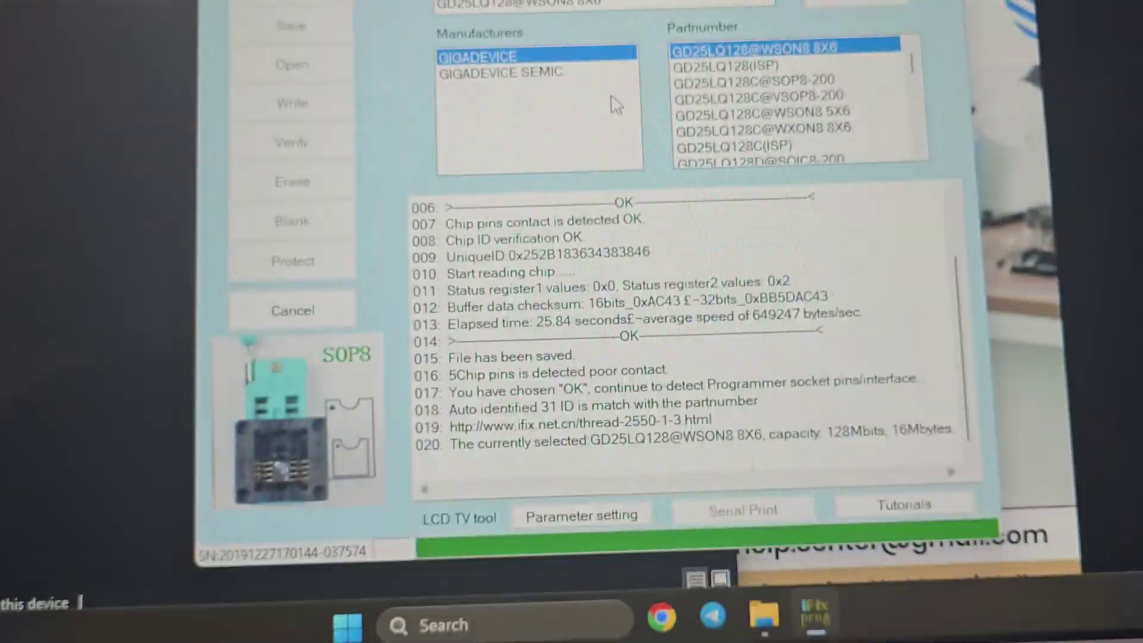
Step: Load NEW BIOS.BIN (checksum 0xBDD4D89F) into the programmer buffer and begin writing the chip
left_click(300, 71)
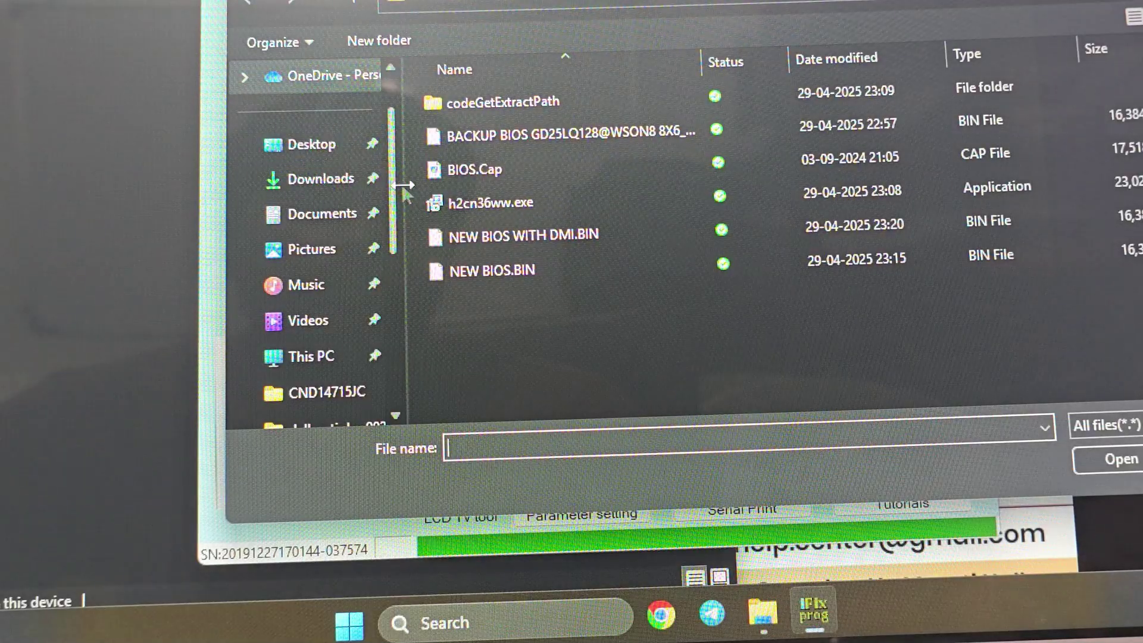
left_click(478, 272)
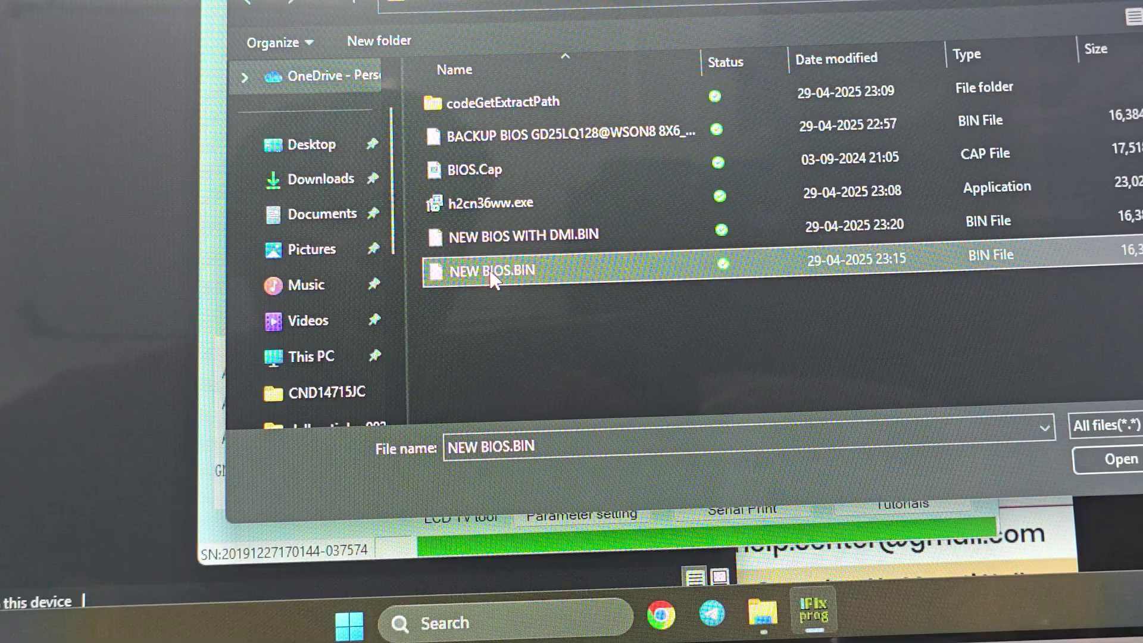
left_click(1095, 465)
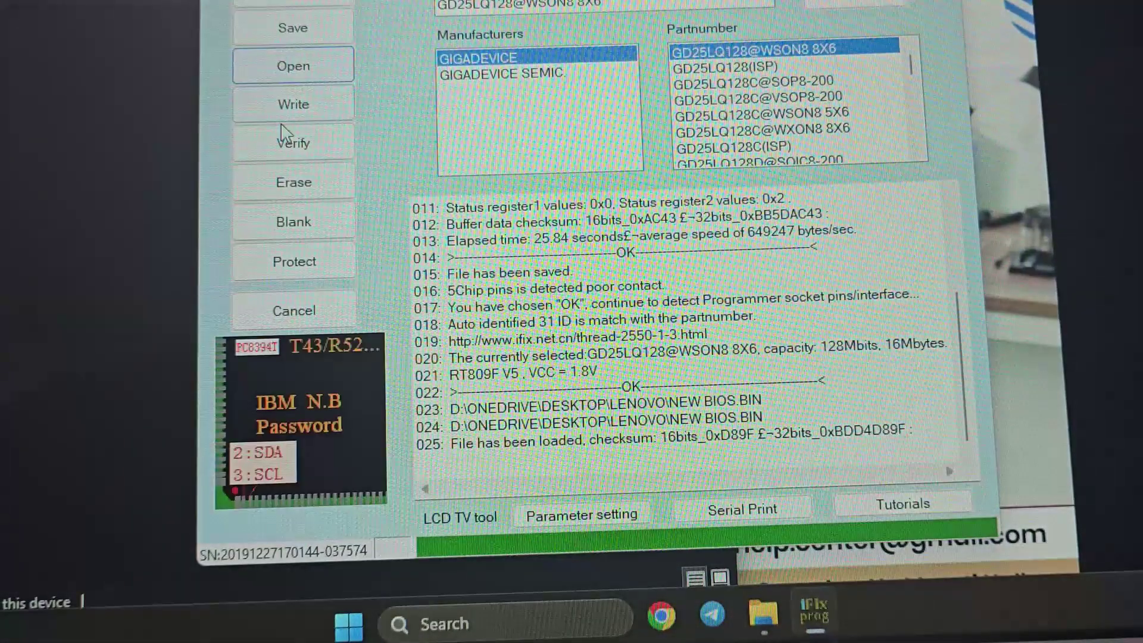
left_click(285, 113)
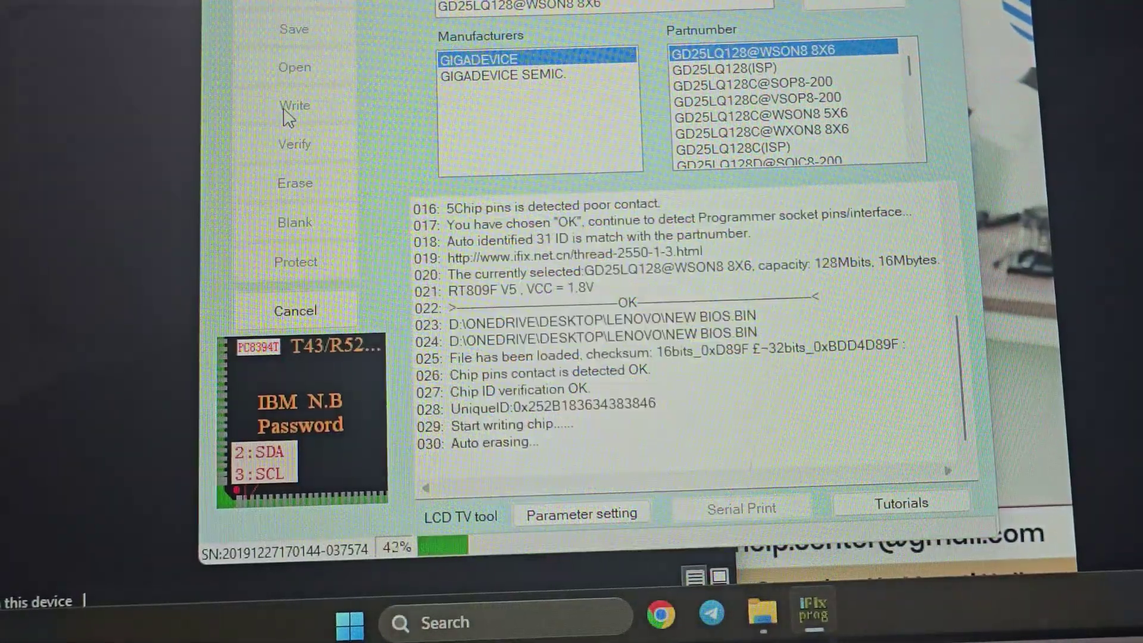